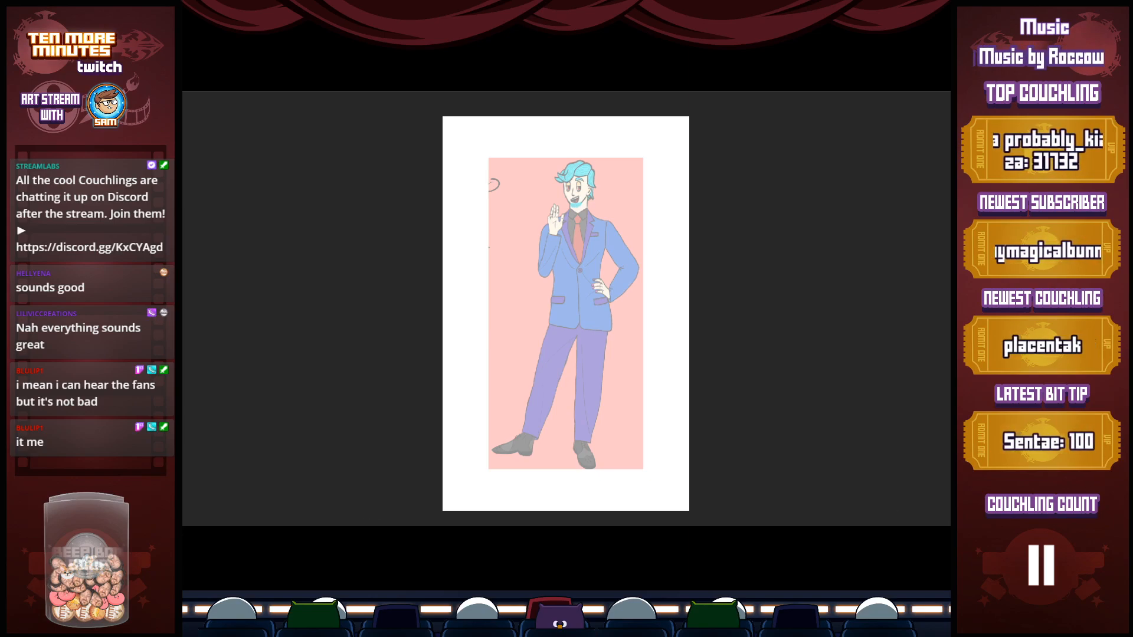
Switch to the browser and bring up the Pinterest pin of the black three-piece wedding suit as reference
{"action": "mouse_move", "coordinate": [306, 555]}
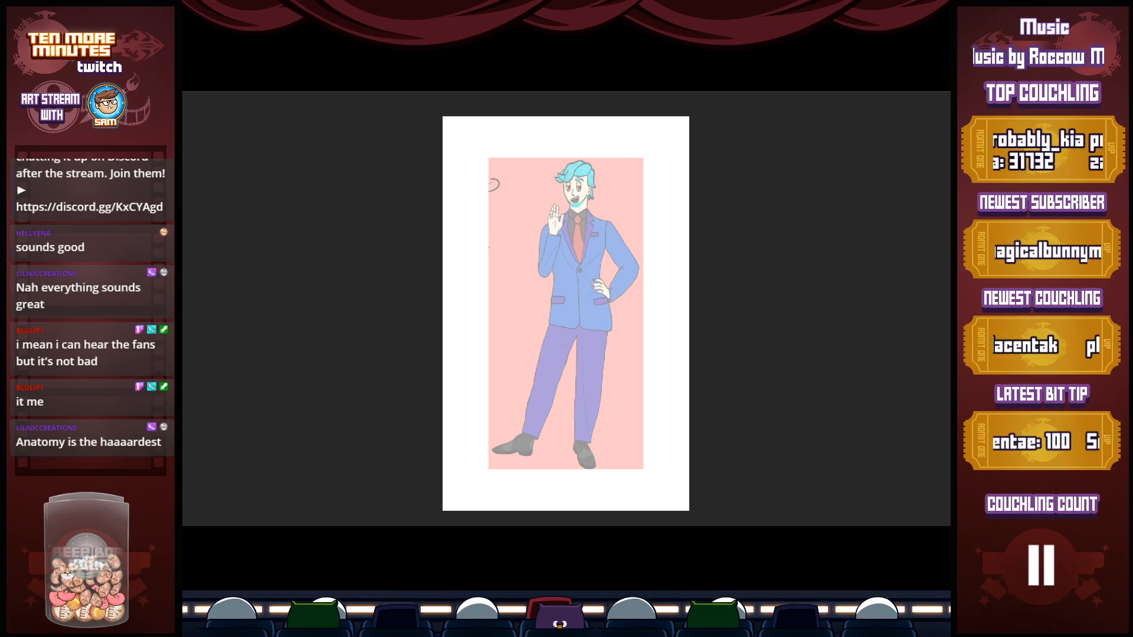
{"action": "left_click_drag", "start_coordinate": [88, 154], "coordinate": [992, 69]}
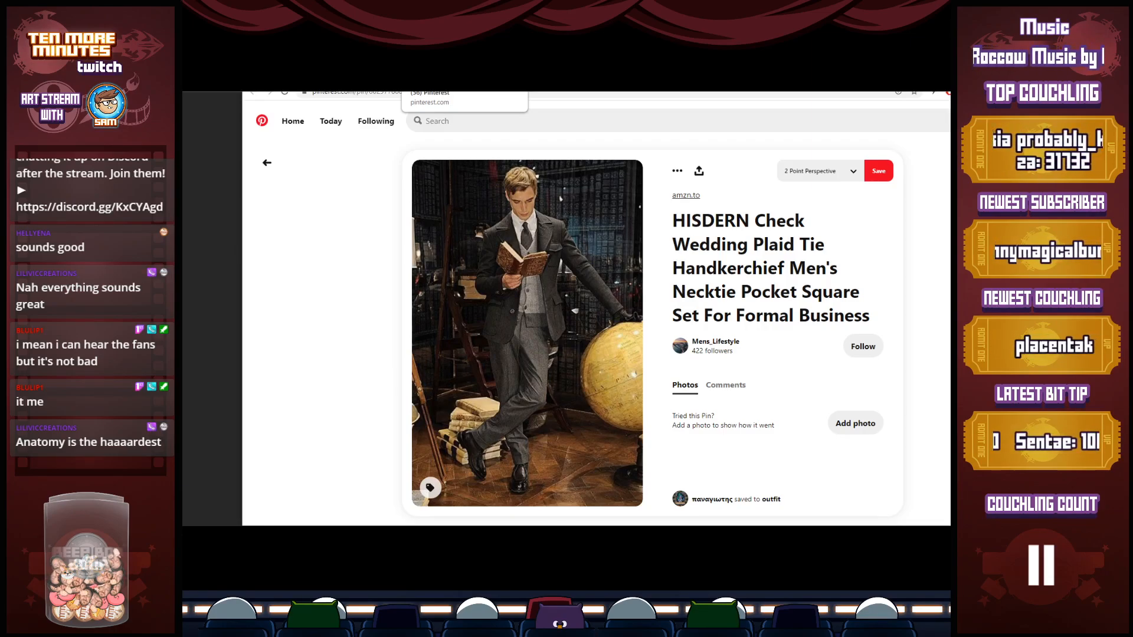
{"action": "left_click", "coordinate": [436, 76]}
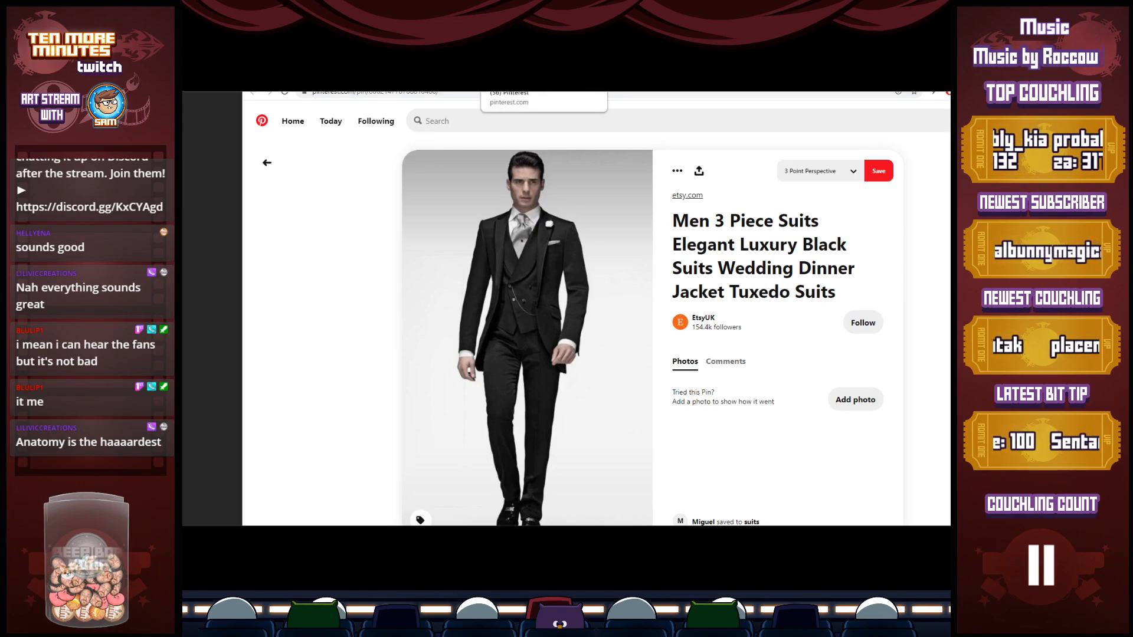
{"action": "key", "text": "ctrl+Tab"}
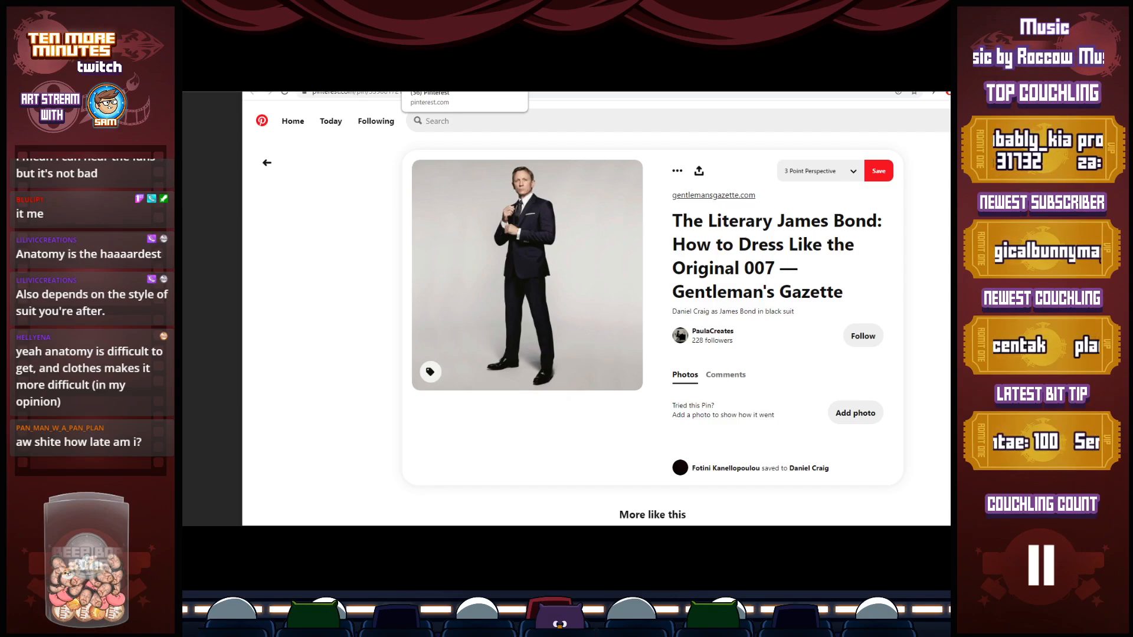
{"action": "left_click", "coordinate": [427, 72]}
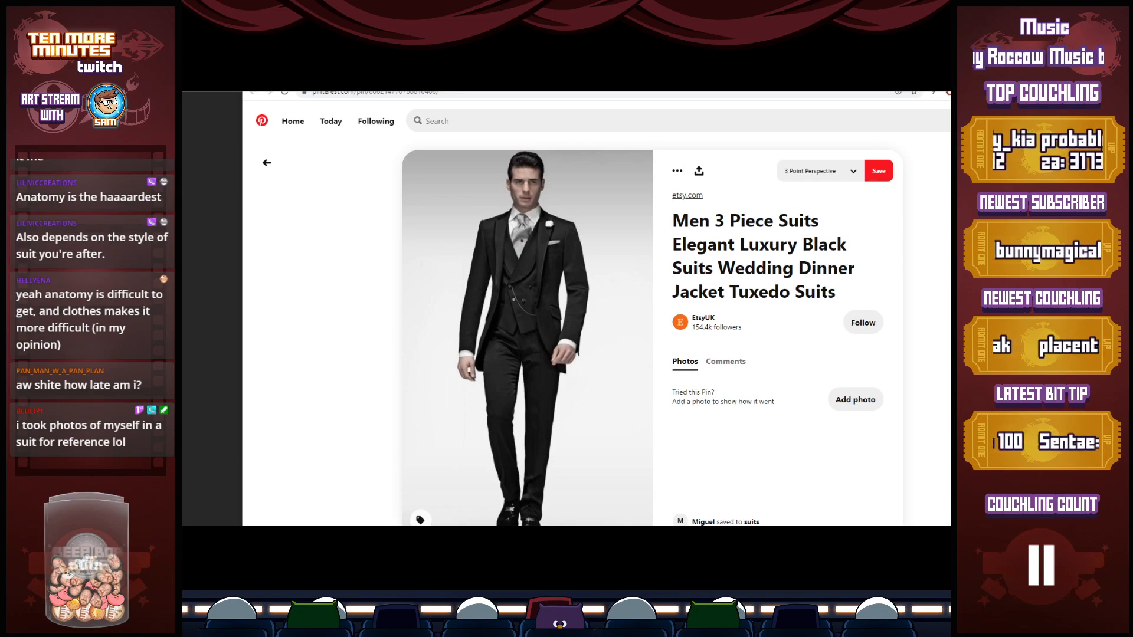
Arrange the narrowed suit reference window beside the Photoshop canvas and hide the panels covering the drawing area
{"action": "left_click_drag", "start_coordinate": [708, 72], "coordinate": [616, 69]}
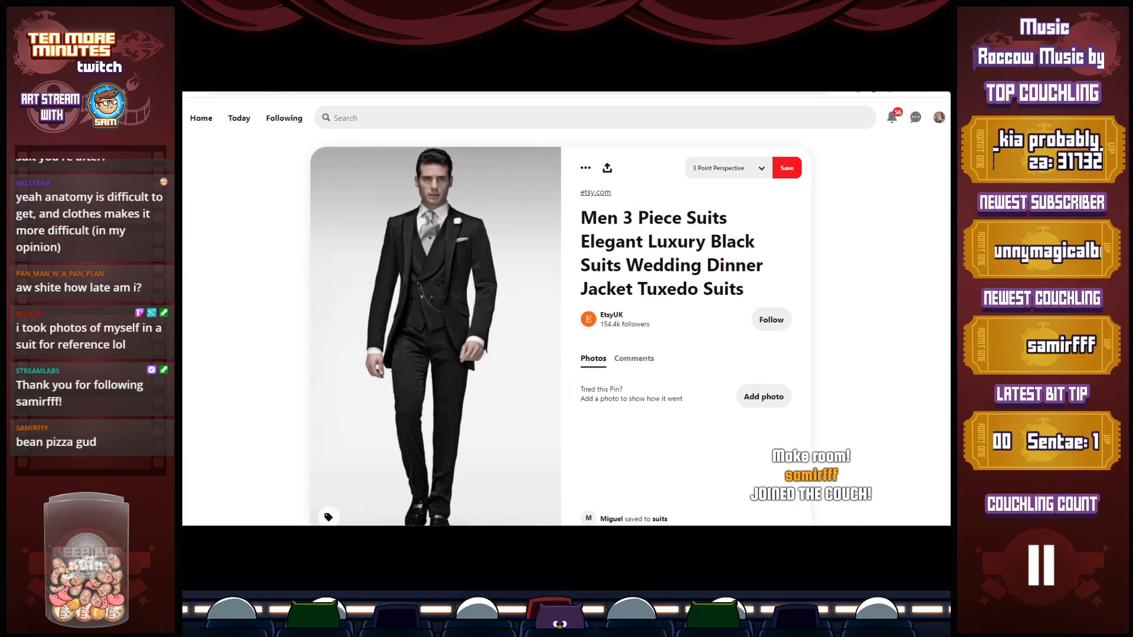
{"action": "mouse_move", "coordinate": [950, 159]}
{"action": "left_mouse_down"}
{"action": "mouse_move", "coordinate": [397, 160]}
{"action": "mouse_move", "coordinate": [419, 159]}
{"action": "left_mouse_up"}
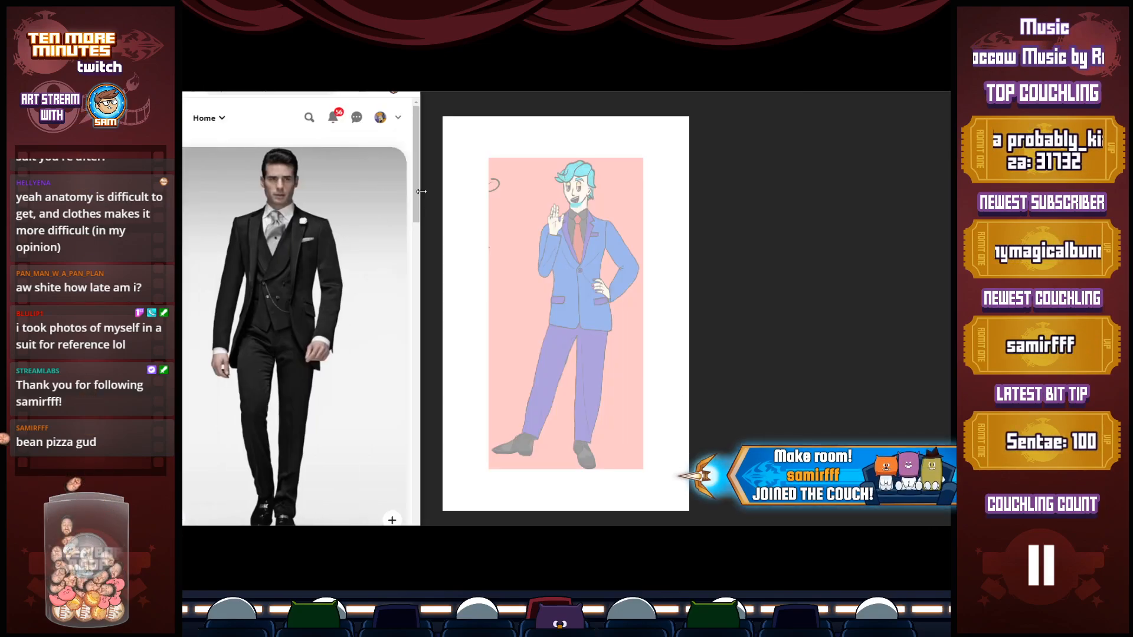
{"action": "left_click_drag", "start_coordinate": [330, 71], "coordinate": [335, 72]}
{"action": "left_click_drag", "start_coordinate": [685, 68], "coordinate": [619, 71]}
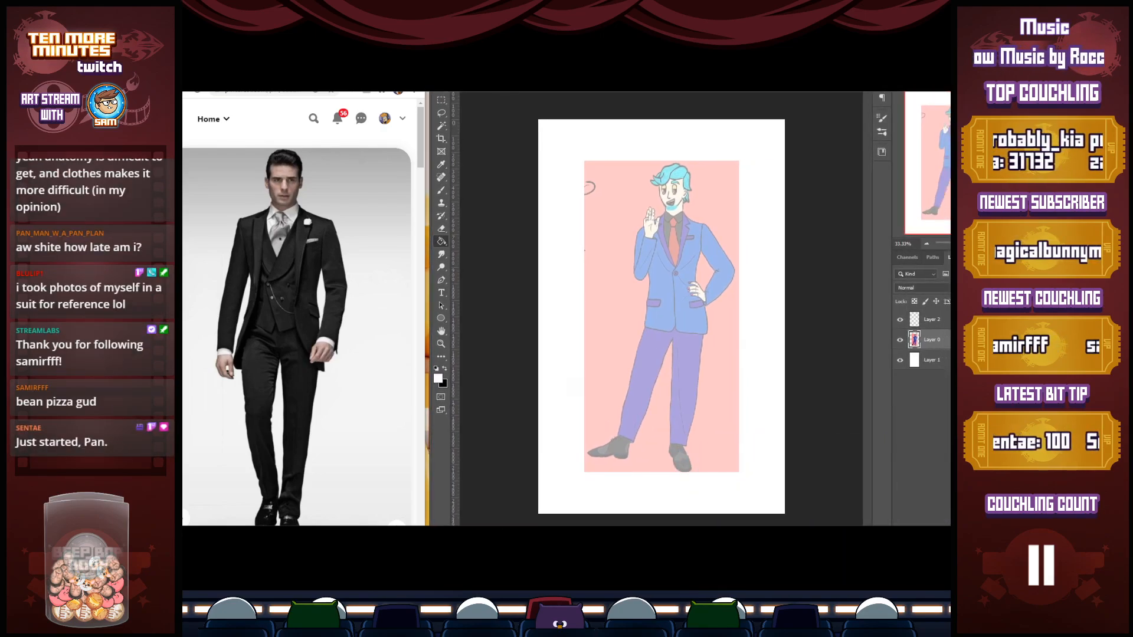
{"action": "key", "text": "shift+Tab"}
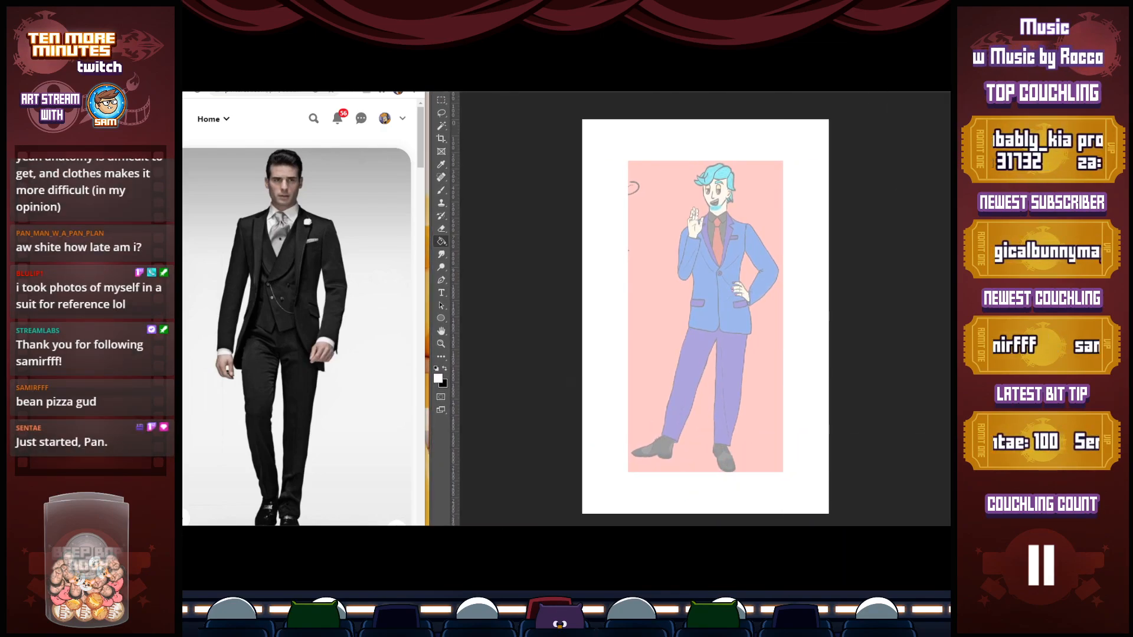
Brush a black head oval and slanted shoulder and hip lines over the faded suited character
{"action": "key", "text": "b"}
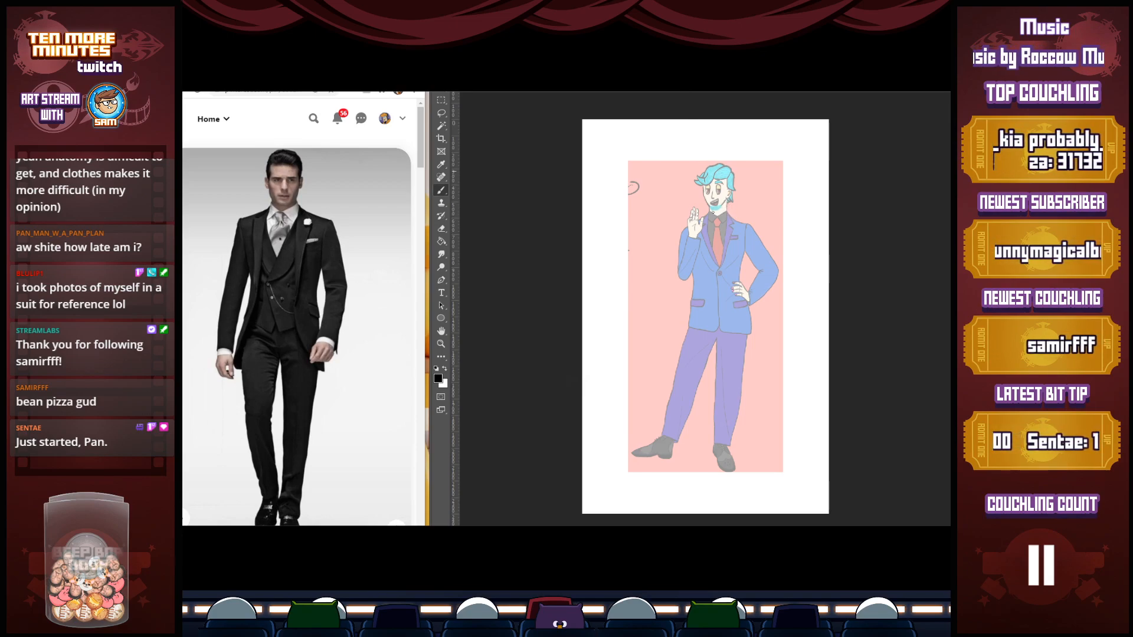
{"action": "mouse_move", "coordinate": [715, 172]}
{"action": "left_mouse_down"}
{"action": "mouse_move", "coordinate": [711, 211]}
{"action": "mouse_move", "coordinate": [713, 169]}
{"action": "mouse_move", "coordinate": [703, 177]}
{"action": "mouse_move", "coordinate": [711, 212]}
{"action": "mouse_move", "coordinate": [730, 190]}
{"action": "mouse_move", "coordinate": [729, 173]}
{"action": "mouse_move", "coordinate": [726, 200]}
{"action": "mouse_move", "coordinate": [703, 201]}
{"action": "mouse_move", "coordinate": [715, 212]}
{"action": "left_mouse_up"}
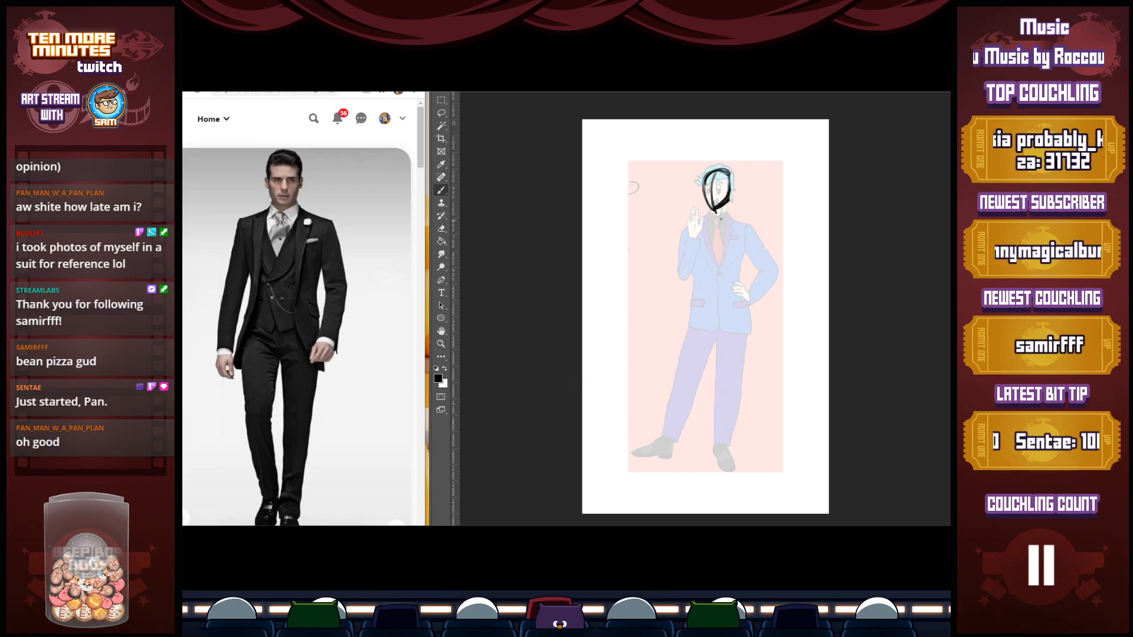
{"action": "mouse_move", "coordinate": [721, 209]}
{"action": "left_mouse_down"}
{"action": "mouse_move", "coordinate": [731, 224]}
{"action": "mouse_move", "coordinate": [697, 223]}
{"action": "mouse_move", "coordinate": [749, 229]}
{"action": "left_mouse_up"}
{"action": "left_click_drag", "start_coordinate": [698, 215], "coordinate": [750, 232]}
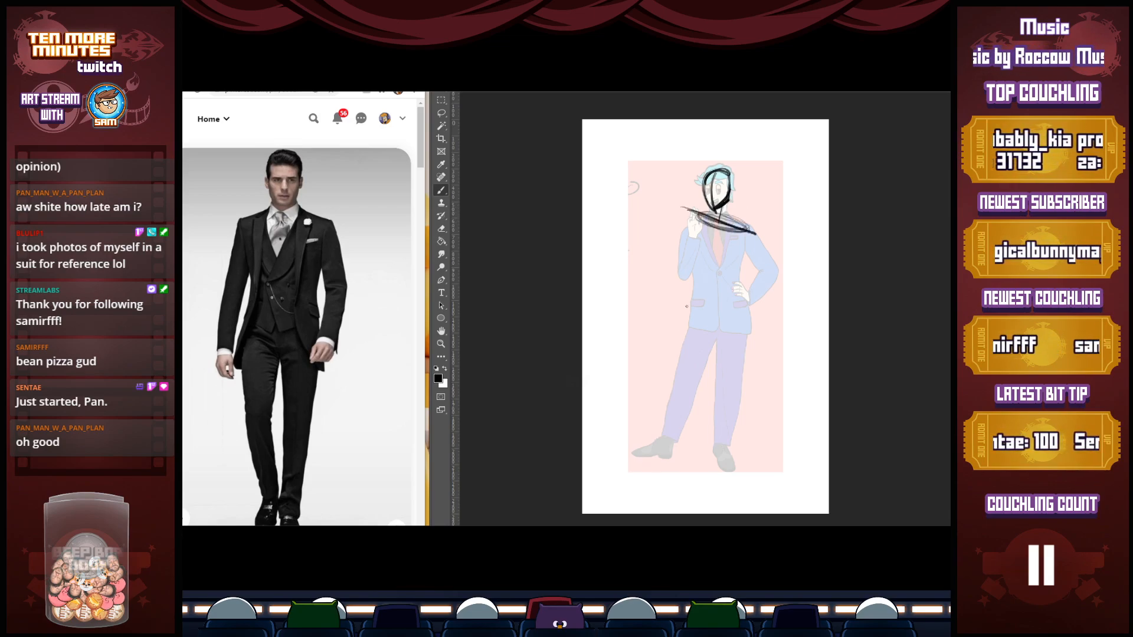
{"action": "left_click_drag", "start_coordinate": [685, 318], "coordinate": [749, 300]}
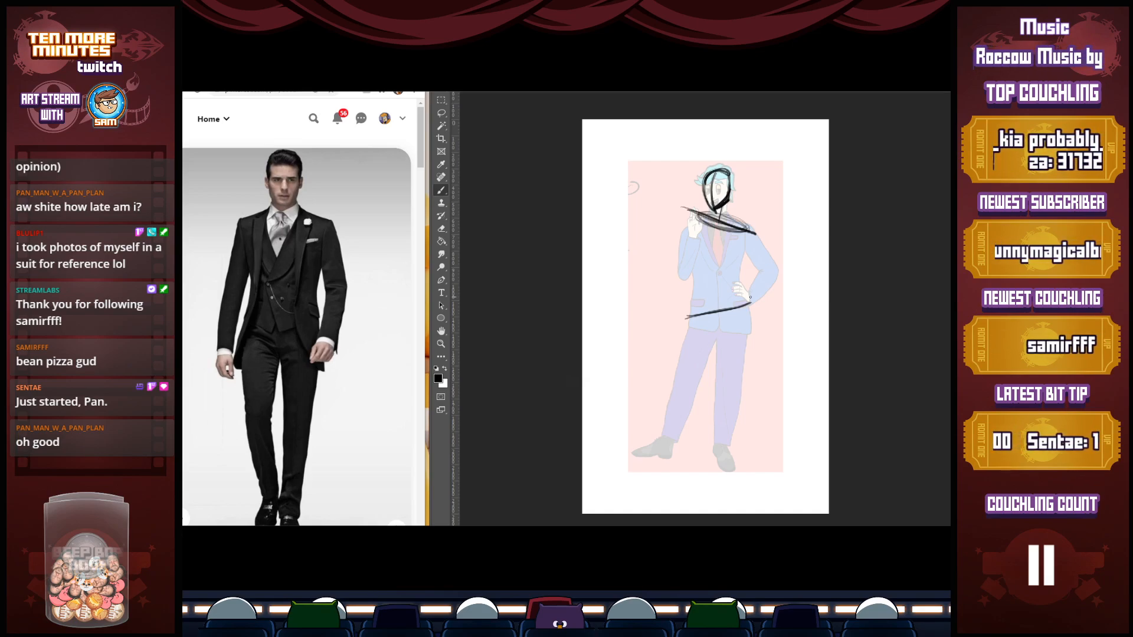
{"action": "left_click_drag", "start_coordinate": [683, 209], "coordinate": [752, 224]}
{"action": "left_click_drag", "start_coordinate": [689, 216], "coordinate": [753, 225]}
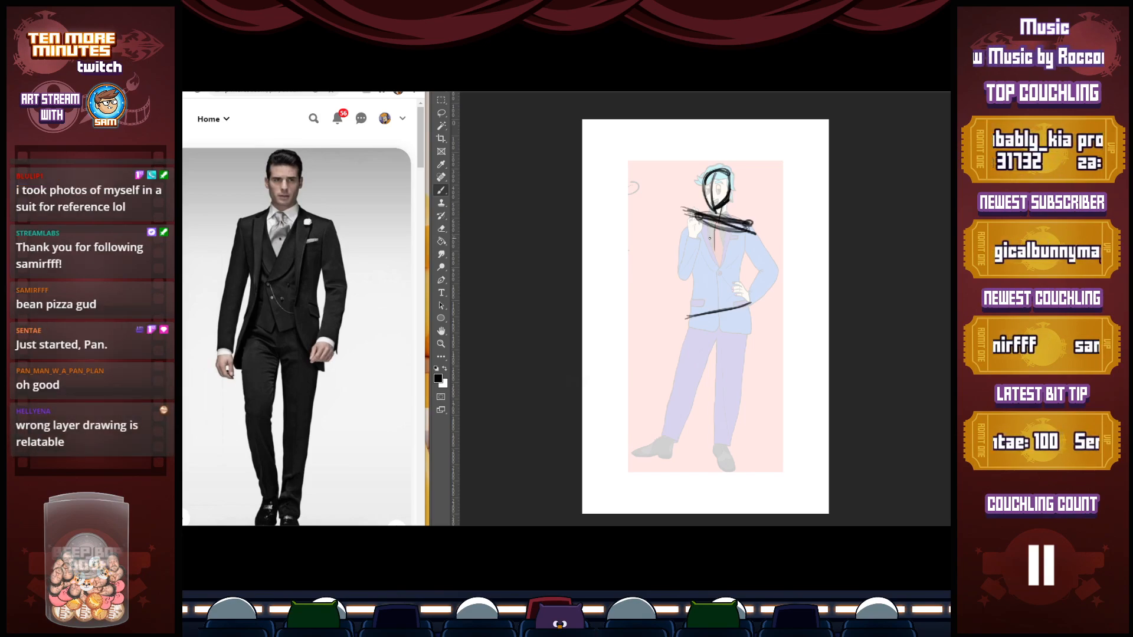
Sketch the spine and pelvis, plus the right-side leg as a long line with knee and triangular foot
{"action": "mouse_move", "coordinate": [715, 221]}
{"action": "left_mouse_down"}
{"action": "mouse_move", "coordinate": [715, 258]}
{"action": "mouse_move", "coordinate": [704, 258]}
{"action": "mouse_move", "coordinate": [726, 257]}
{"action": "mouse_move", "coordinate": [743, 231]}
{"action": "mouse_move", "coordinate": [712, 307]}
{"action": "left_mouse_up"}
{"action": "mouse_move", "coordinate": [718, 250]}
{"action": "left_mouse_down"}
{"action": "mouse_move", "coordinate": [712, 297]}
{"action": "mouse_move", "coordinate": [691, 303]}
{"action": "mouse_move", "coordinate": [746, 295]}
{"action": "mouse_move", "coordinate": [688, 305]}
{"action": "mouse_move", "coordinate": [748, 295]}
{"action": "mouse_move", "coordinate": [703, 300]}
{"action": "mouse_move", "coordinate": [737, 355]}
{"action": "left_mouse_up"}
{"action": "mouse_move", "coordinate": [741, 300]}
{"action": "left_mouse_down"}
{"action": "mouse_move", "coordinate": [756, 456]}
{"action": "mouse_move", "coordinate": [747, 469]}
{"action": "mouse_move", "coordinate": [775, 467]}
{"action": "mouse_move", "coordinate": [750, 470]}
{"action": "mouse_move", "coordinate": [781, 469]}
{"action": "left_mouse_up"}
{"action": "left_click_drag", "start_coordinate": [768, 448], "coordinate": [757, 470]}
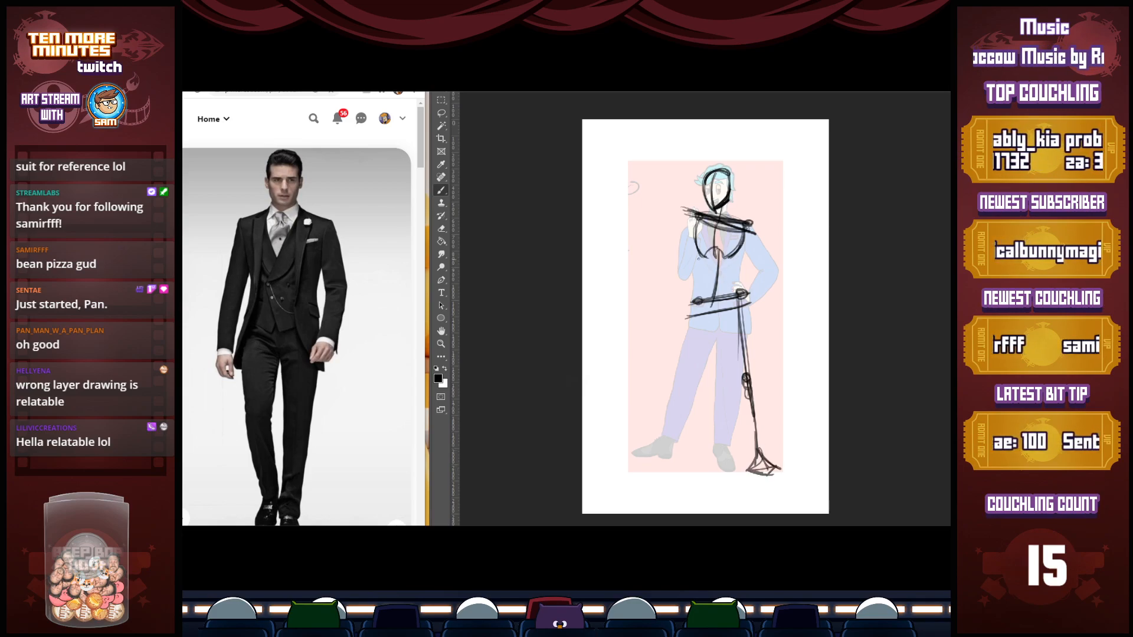
{"action": "mouse_move", "coordinate": [738, 300]}
{"action": "left_mouse_down"}
{"action": "mouse_move", "coordinate": [747, 382]}
{"action": "mouse_move", "coordinate": [742, 331]}
{"action": "left_mouse_up"}
Sketch the right-side arm bent outward at the elbow with its hand resting on the hip
{"action": "left_click_drag", "start_coordinate": [745, 225], "coordinate": [781, 265]}
{"action": "mouse_move", "coordinate": [782, 264]}
{"action": "left_mouse_down"}
{"action": "mouse_move", "coordinate": [733, 290]}
{"action": "mouse_move", "coordinate": [726, 309]}
{"action": "left_mouse_up"}
{"action": "mouse_move", "coordinate": [729, 309]}
{"action": "left_mouse_down"}
{"action": "mouse_move", "coordinate": [780, 264]}
{"action": "mouse_move", "coordinate": [771, 275]}
{"action": "left_mouse_up"}
{"action": "left_click_drag", "start_coordinate": [752, 222], "coordinate": [770, 263]}
{"action": "left_click_drag", "start_coordinate": [745, 223], "coordinate": [759, 229]}
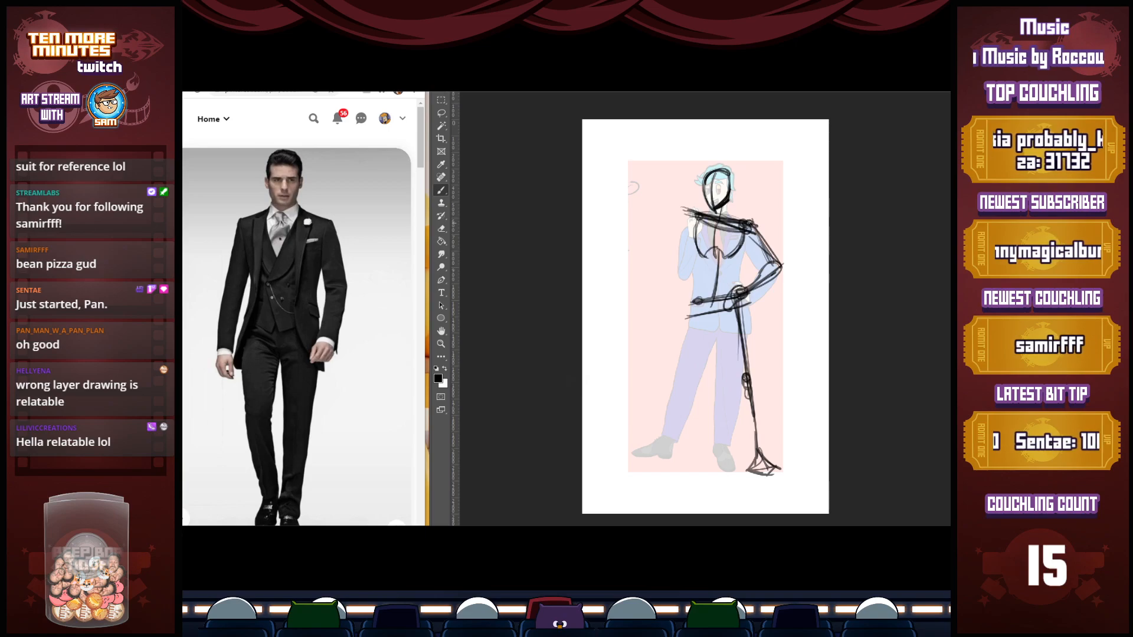
Sketch the left-side arm hanging to the elbow with the forearm raised beside the head, and compare against the original figure
{"action": "mouse_move", "coordinate": [686, 229]}
{"action": "left_mouse_down"}
{"action": "mouse_move", "coordinate": [704, 216]}
{"action": "mouse_move", "coordinate": [666, 268]}
{"action": "left_mouse_up"}
{"action": "mouse_move", "coordinate": [697, 219]}
{"action": "left_mouse_down"}
{"action": "mouse_move", "coordinate": [662, 270]}
{"action": "mouse_move", "coordinate": [674, 266]}
{"action": "left_mouse_up"}
{"action": "mouse_move", "coordinate": [683, 211]}
{"action": "left_mouse_down"}
{"action": "mouse_move", "coordinate": [660, 264]}
{"action": "mouse_move", "coordinate": [676, 257]}
{"action": "left_mouse_up"}
{"action": "mouse_move", "coordinate": [676, 257]}
{"action": "left_mouse_down"}
{"action": "mouse_move", "coordinate": [686, 209]}
{"action": "mouse_move", "coordinate": [674, 253]}
{"action": "left_mouse_up"}
{"action": "mouse_move", "coordinate": [677, 246]}
{"action": "left_mouse_down"}
{"action": "mouse_move", "coordinate": [689, 198]}
{"action": "mouse_move", "coordinate": [681, 221]}
{"action": "left_mouse_up"}
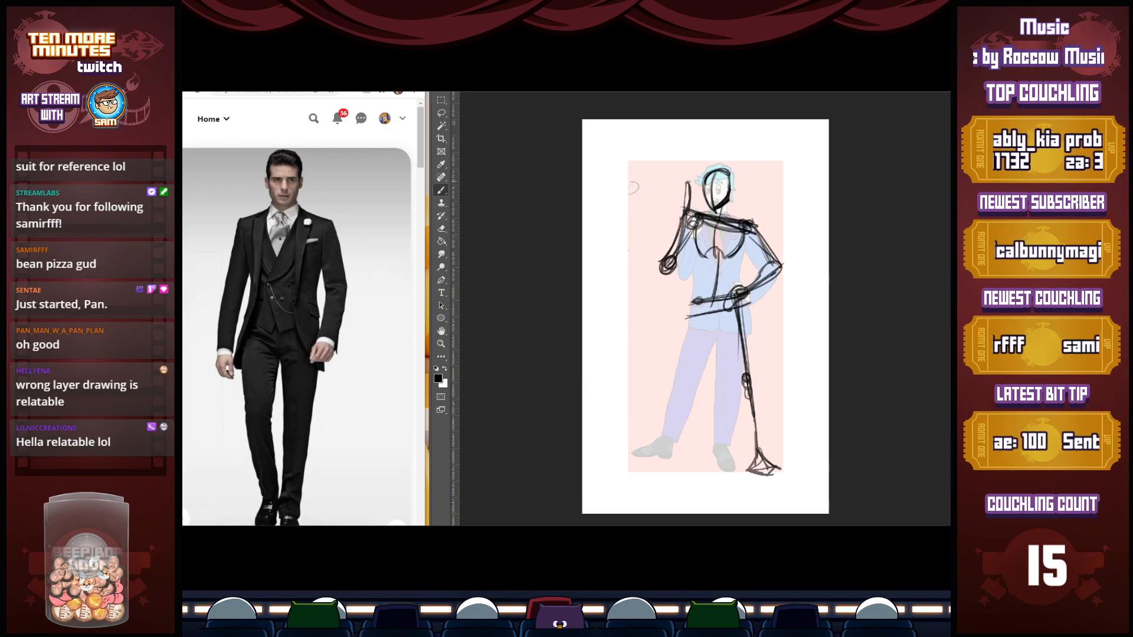
{"action": "key", "text": "Delete"}
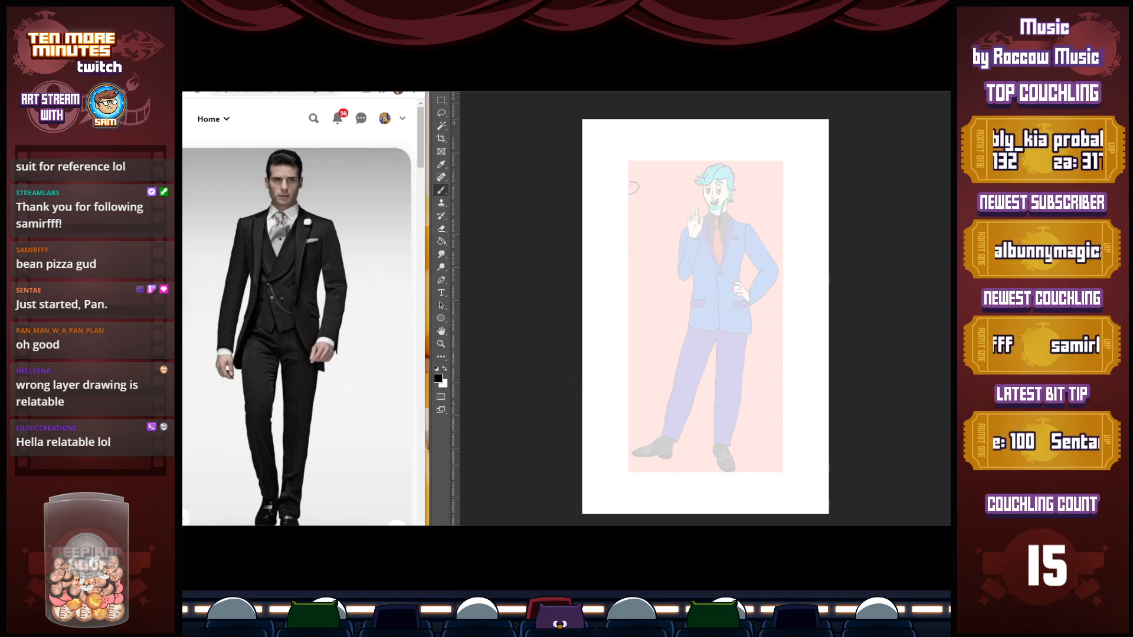
{"action": "key", "text": "ctrl+z"}
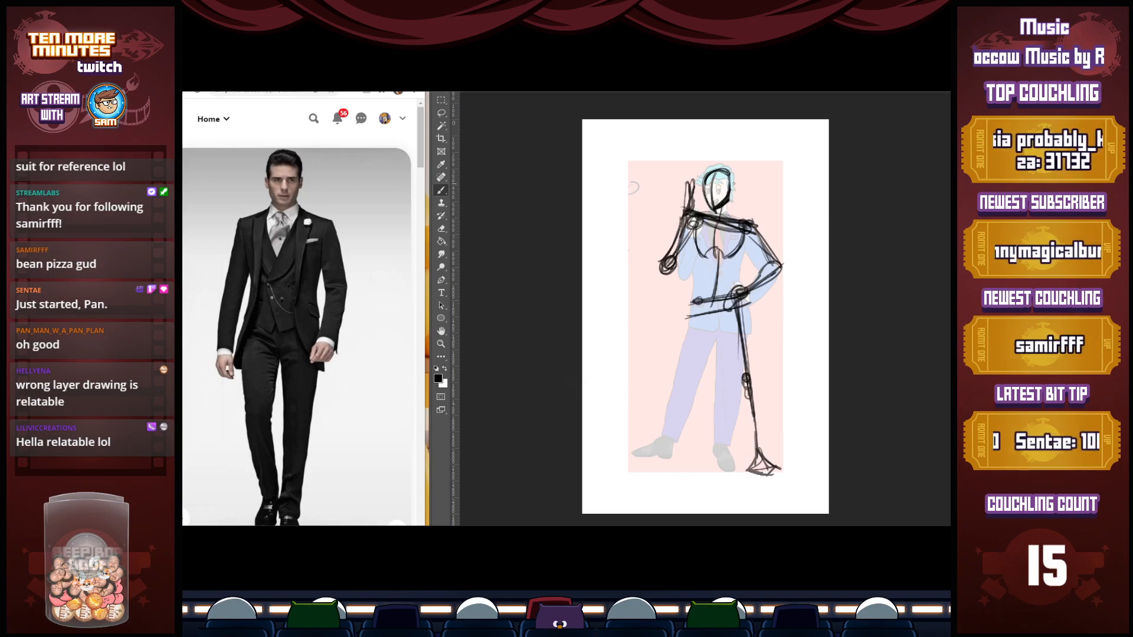
Lasso the raised arm, rotate it more upright and shift it outward from the shoulder, and deselect it
{"action": "key", "text": "l"}
{"action": "mouse_move", "coordinate": [673, 276]}
{"action": "left_mouse_down"}
{"action": "mouse_move", "coordinate": [695, 206]}
{"action": "mouse_move", "coordinate": [658, 198]}
{"action": "mouse_move", "coordinate": [678, 277]}
{"action": "left_mouse_up"}
{"action": "key", "text": "b"}
{"action": "key", "text": "l"}
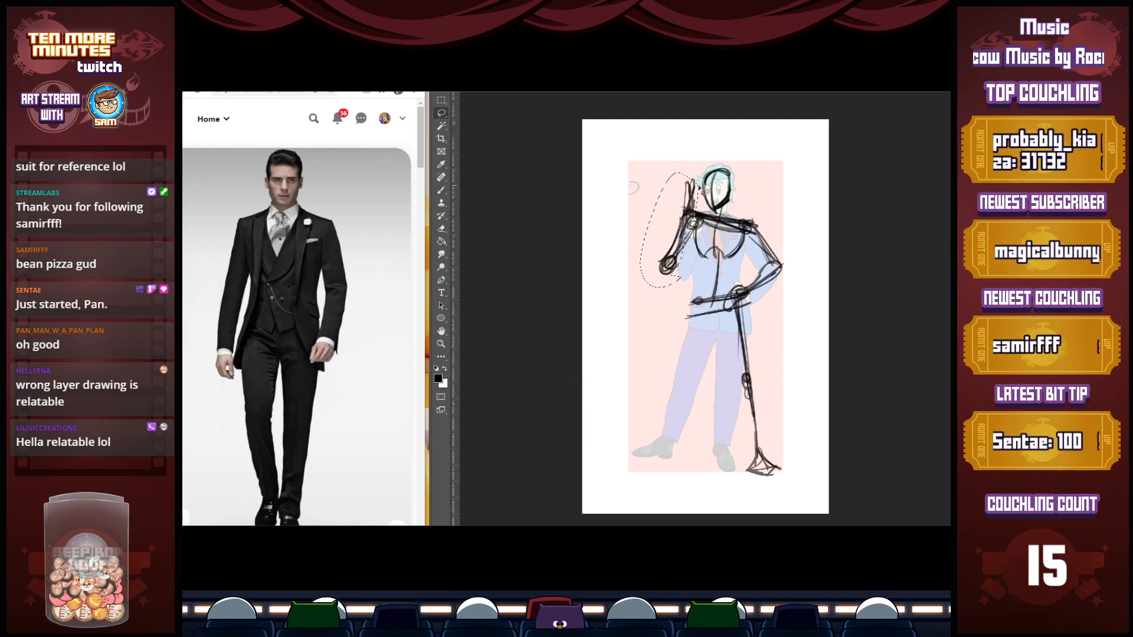
{"action": "key", "text": "ctrl+t"}
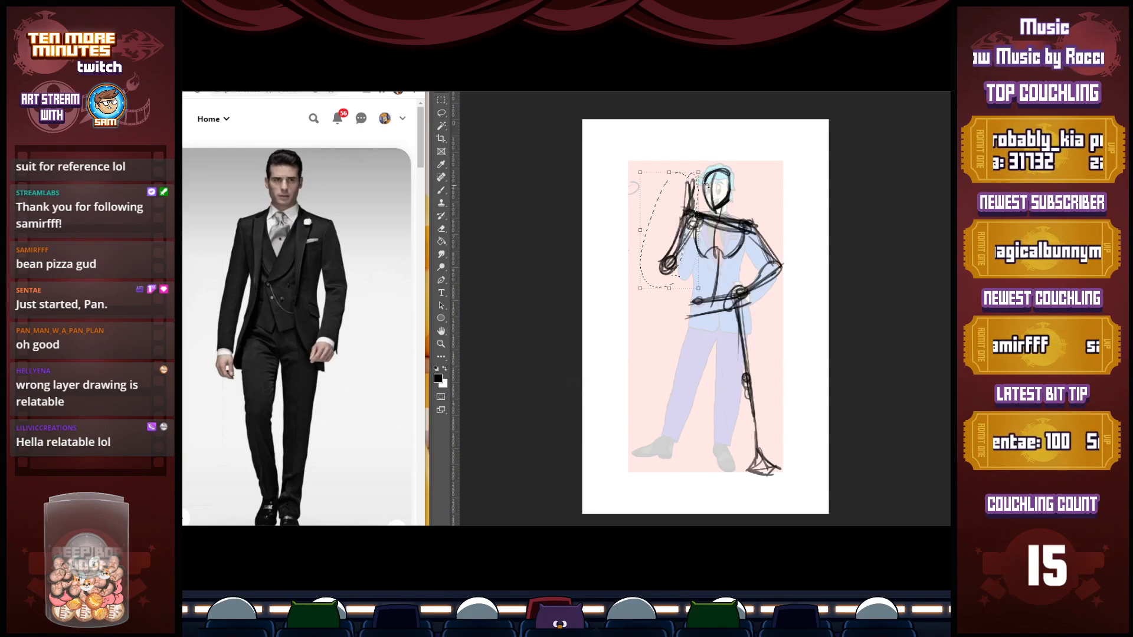
{"action": "left_click_drag", "start_coordinate": [706, 176], "coordinate": [695, 171]}
{"action": "left_click_drag", "start_coordinate": [683, 231], "coordinate": [679, 226]}
{"action": "key", "text": "Return"}
{"action": "key", "text": "ctrl+d"}
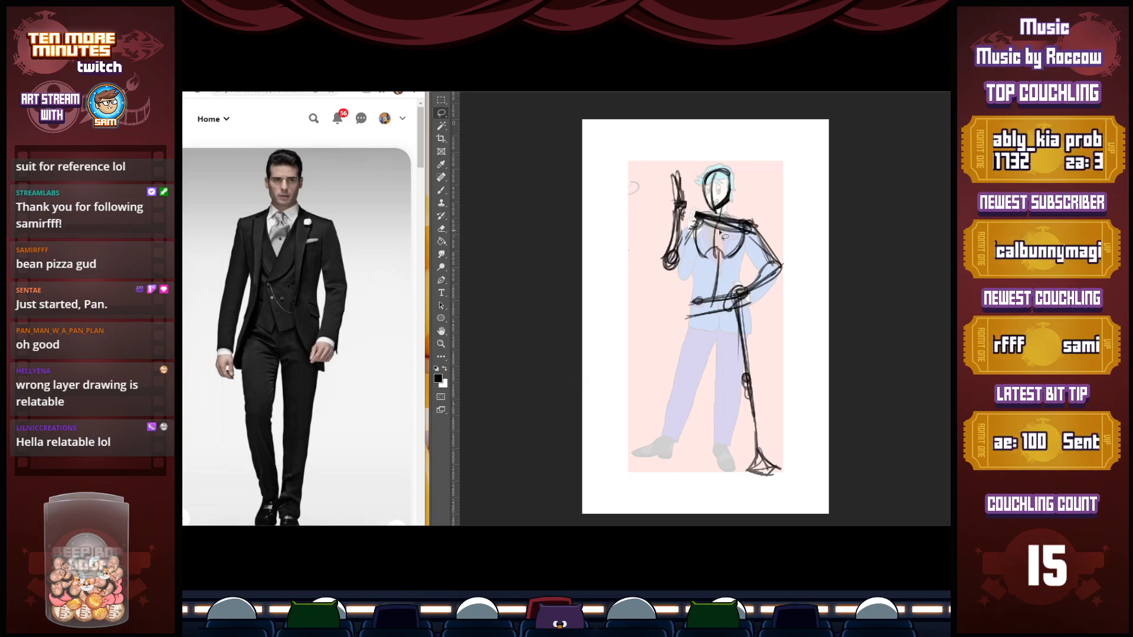
Brush V-shaped torso lines tapering from both shoulders down to the centre of the hips
{"action": "key", "text": "b"}
{"action": "left_click_drag", "start_coordinate": [691, 225], "coordinate": [711, 309]}
{"action": "left_click_drag", "start_coordinate": [690, 228], "coordinate": [710, 310]}
{"action": "left_click_drag", "start_coordinate": [755, 225], "coordinate": [711, 310]}
{"action": "mouse_move", "coordinate": [689, 211]}
{"action": "left_mouse_down"}
{"action": "mouse_move", "coordinate": [761, 225]}
{"action": "mouse_move", "coordinate": [694, 212]}
{"action": "mouse_move", "coordinate": [761, 225]}
{"action": "mouse_move", "coordinate": [689, 226]}
{"action": "mouse_move", "coordinate": [708, 306]}
{"action": "left_mouse_up"}
{"action": "left_click_drag", "start_coordinate": [757, 240], "coordinate": [721, 294]}
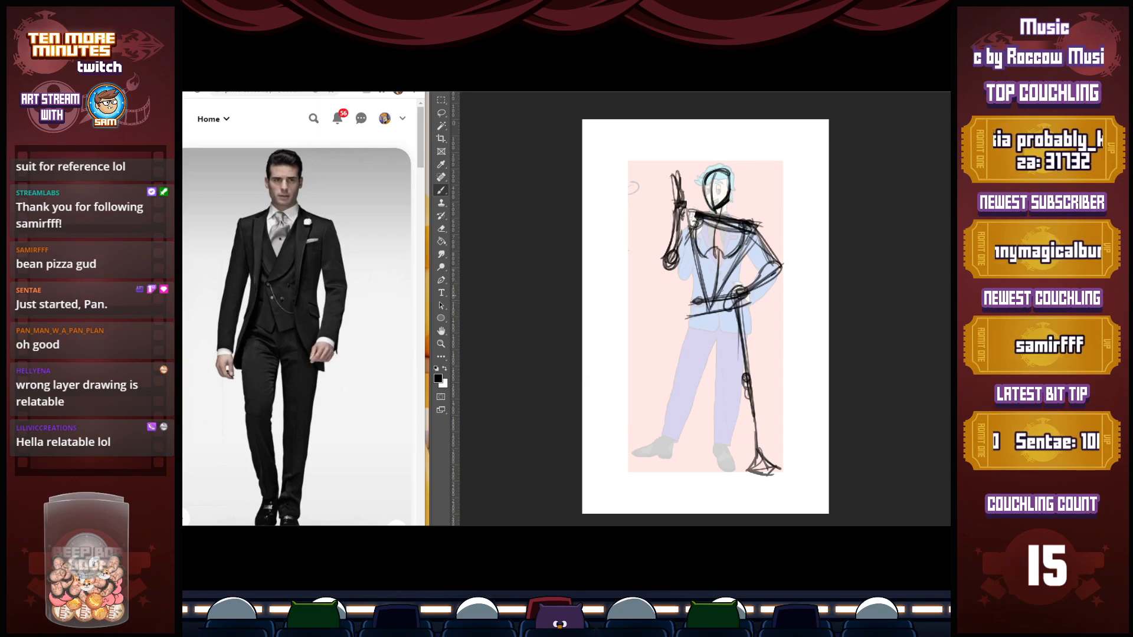
{"action": "left_click_drag", "start_coordinate": [694, 253], "coordinate": [708, 312]}
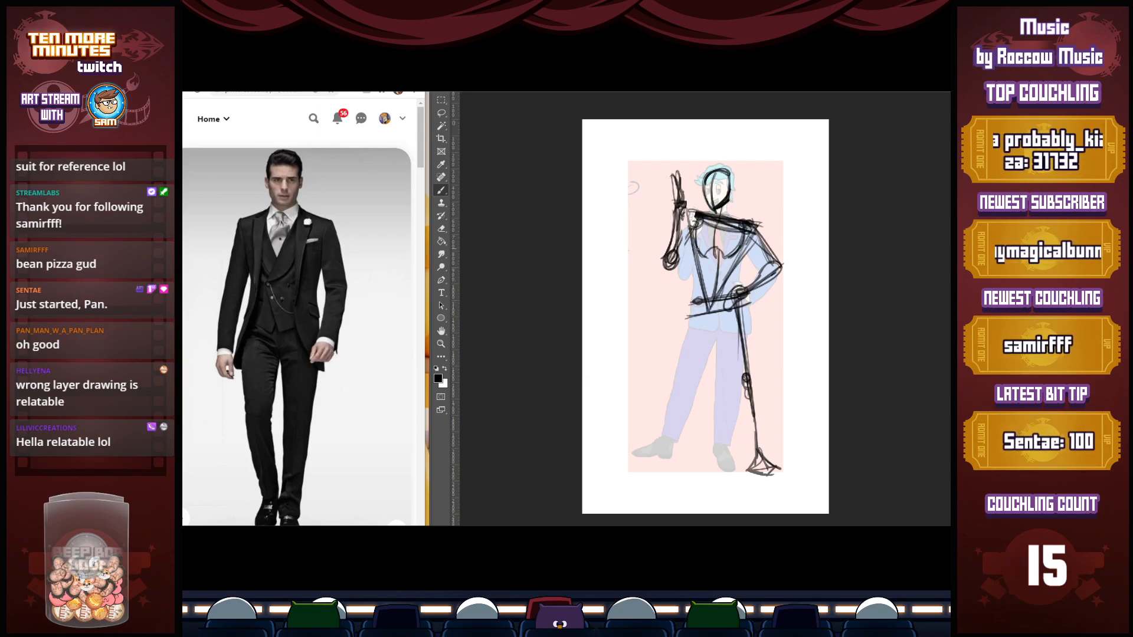
Sketch the sides of the torso down to the waist and reinforce the chest lines near the raised arm
{"action": "left_click_drag", "start_coordinate": [718, 218], "coordinate": [701, 303]}
{"action": "left_click_drag", "start_coordinate": [739, 249], "coordinate": [737, 295]}
{"action": "mouse_move", "coordinate": [705, 239]}
{"action": "left_mouse_down"}
{"action": "mouse_move", "coordinate": [689, 265]}
{"action": "mouse_move", "coordinate": [699, 298]}
{"action": "mouse_move", "coordinate": [691, 221]}
{"action": "left_mouse_up"}
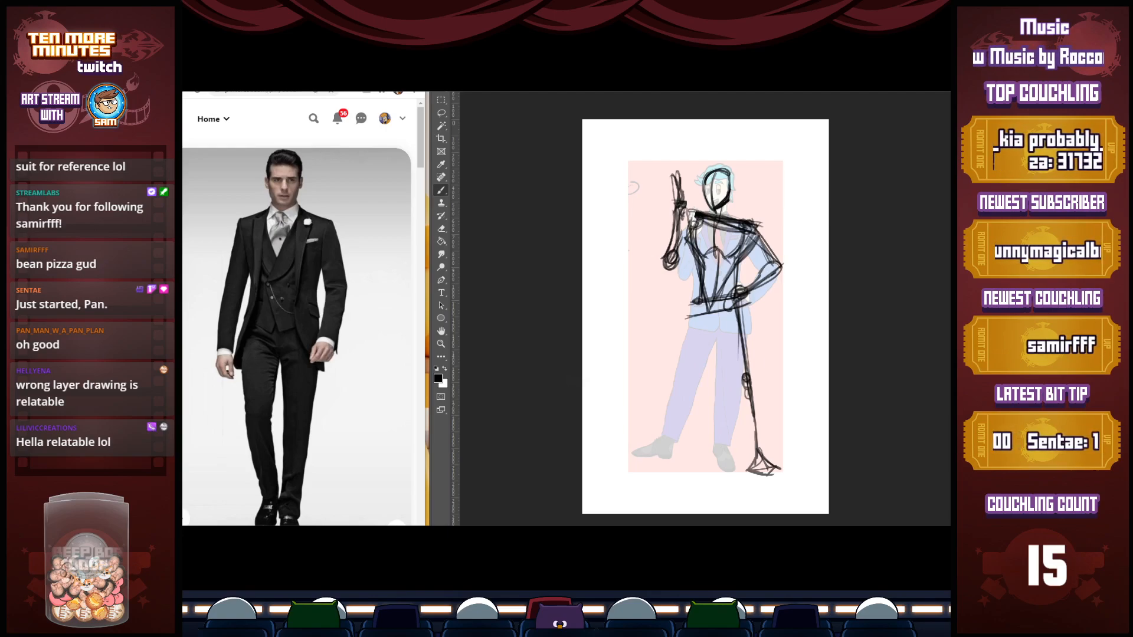
{"action": "key", "text": "ctrl+comma"}
{"action": "key", "text": "ctrl+comma"}
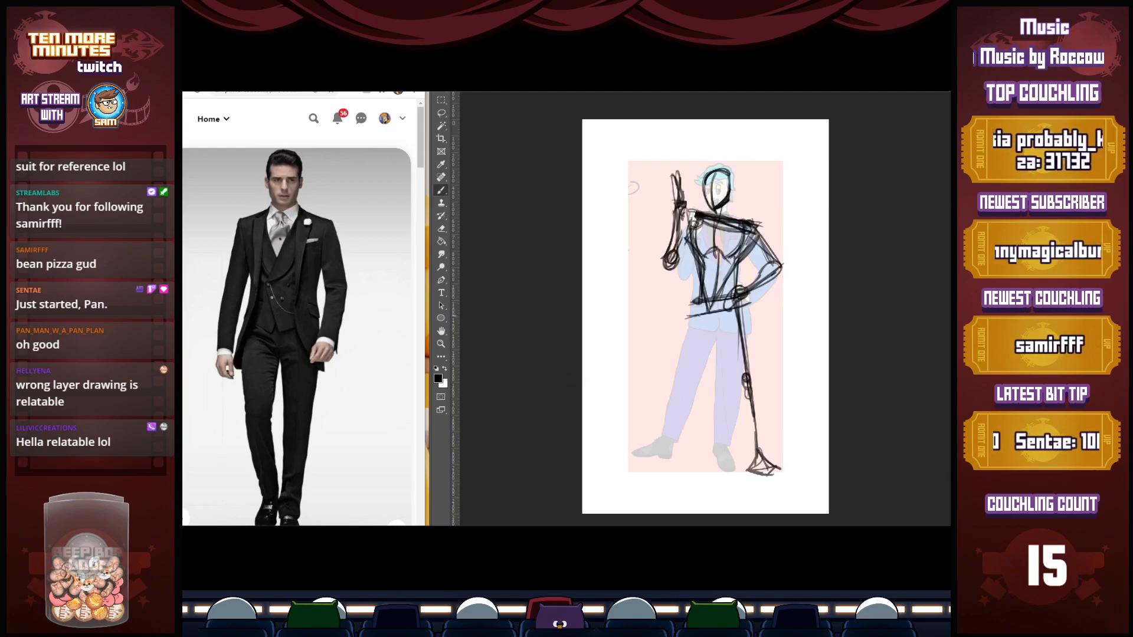
{"action": "left_click_drag", "start_coordinate": [699, 298], "coordinate": [703, 366]}
{"action": "left_click_drag", "start_coordinate": [700, 302], "coordinate": [709, 441]}
{"action": "mouse_move", "coordinate": [704, 367]}
{"action": "left_mouse_down"}
{"action": "mouse_move", "coordinate": [706, 444]}
{"action": "mouse_move", "coordinate": [682, 451]}
{"action": "left_mouse_up"}
{"action": "left_click_drag", "start_coordinate": [710, 427], "coordinate": [710, 450]}
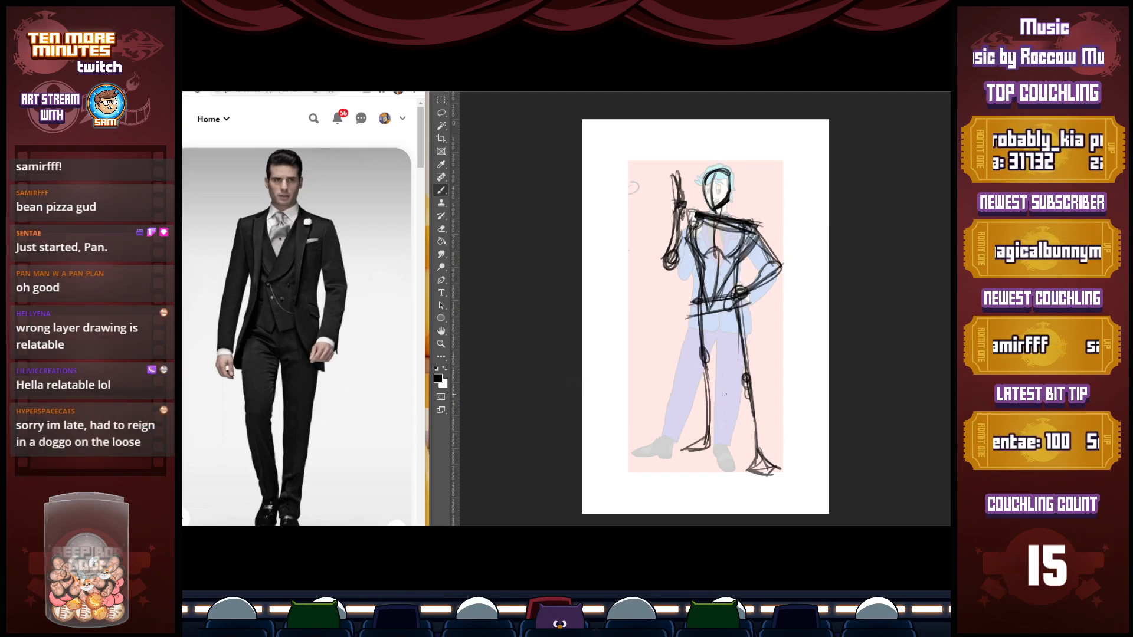
{"action": "key", "text": "e"}
{"action": "mouse_move", "coordinate": [702, 328]}
{"action": "left_mouse_down"}
{"action": "mouse_move", "coordinate": [712, 378]}
{"action": "mouse_move", "coordinate": [708, 369]}
{"action": "mouse_move", "coordinate": [690, 455]}
{"action": "left_mouse_up"}
{"action": "left_click_drag", "start_coordinate": [710, 404], "coordinate": [707, 442]}
Sketch the left-side leg slanting outward from the hip, with a knee oval and a foot pointing away from the body
{"action": "key", "text": "b"}
{"action": "left_click_drag", "start_coordinate": [700, 315], "coordinate": [692, 382]}
{"action": "mouse_move", "coordinate": [697, 360]}
{"action": "left_mouse_down"}
{"action": "mouse_move", "coordinate": [674, 460]}
{"action": "mouse_move", "coordinate": [651, 440]}
{"action": "left_mouse_up"}
{"action": "left_click_drag", "start_coordinate": [648, 437], "coordinate": [680, 458]}
{"action": "left_click_drag", "start_coordinate": [652, 444], "coordinate": [680, 461]}
{"action": "mouse_move", "coordinate": [679, 451]}
{"action": "left_mouse_down"}
{"action": "mouse_move", "coordinate": [684, 418]}
{"action": "mouse_move", "coordinate": [671, 460]}
{"action": "mouse_move", "coordinate": [680, 452]}
{"action": "mouse_move", "coordinate": [670, 445]}
{"action": "left_mouse_up"}
{"action": "left_click_drag", "start_coordinate": [667, 443], "coordinate": [678, 448]}
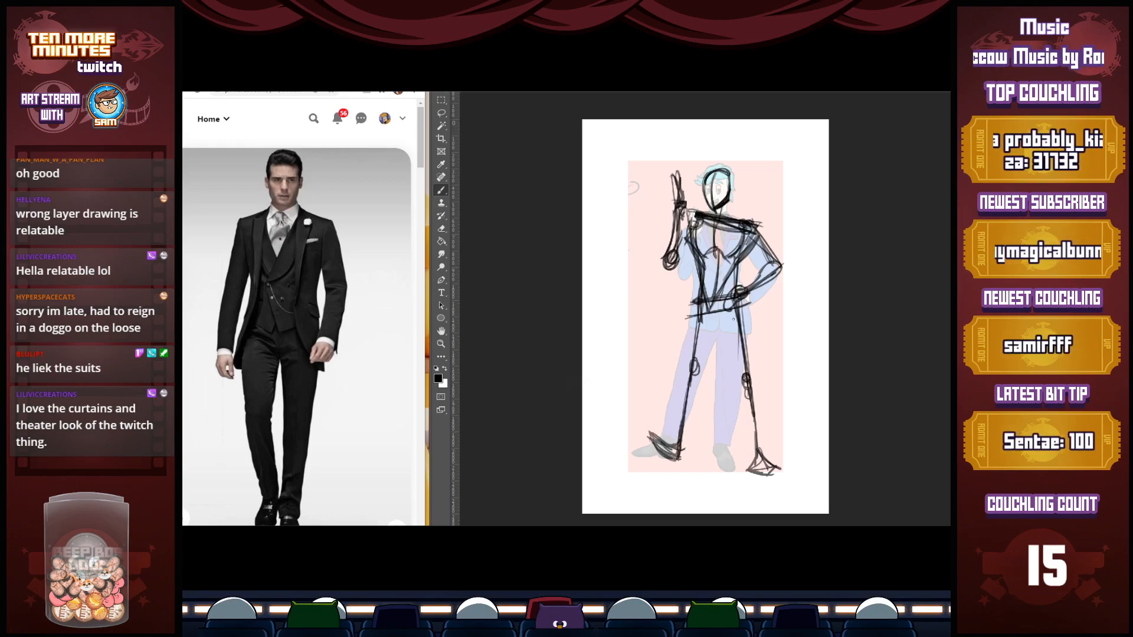
Lasso the right-side leg, rotate it slightly and move it inward under the hip, and deselect it
{"action": "key", "text": "l"}
{"action": "mouse_move", "coordinate": [749, 311]}
{"action": "left_mouse_down"}
{"action": "mouse_move", "coordinate": [732, 322]}
{"action": "mouse_move", "coordinate": [787, 326]}
{"action": "left_mouse_up"}
{"action": "key", "text": "ctrl+t"}
{"action": "left_click_drag", "start_coordinate": [827, 487], "coordinate": [821, 492]}
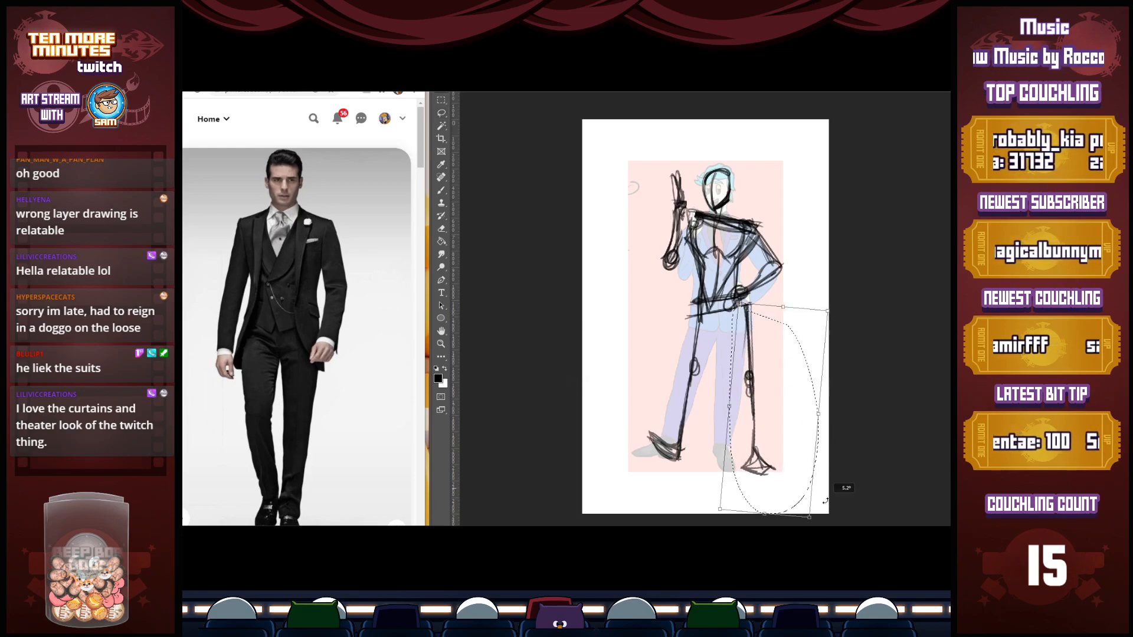
{"action": "left_click_drag", "start_coordinate": [757, 403], "coordinate": [742, 404]}
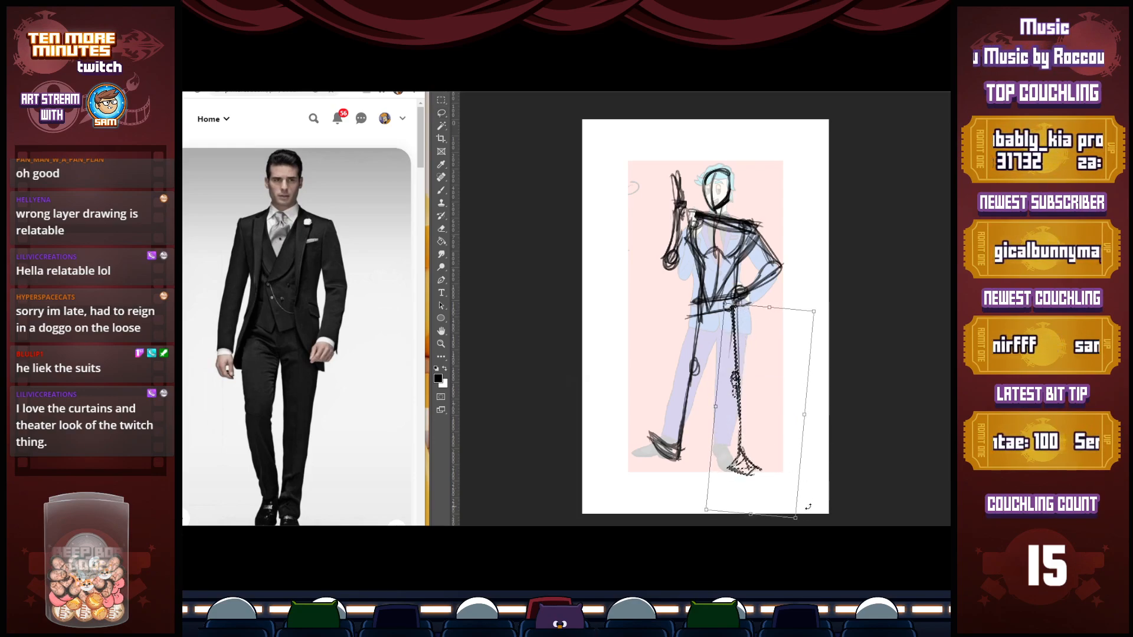
{"action": "left_click_drag", "start_coordinate": [826, 500], "coordinate": [834, 493]}
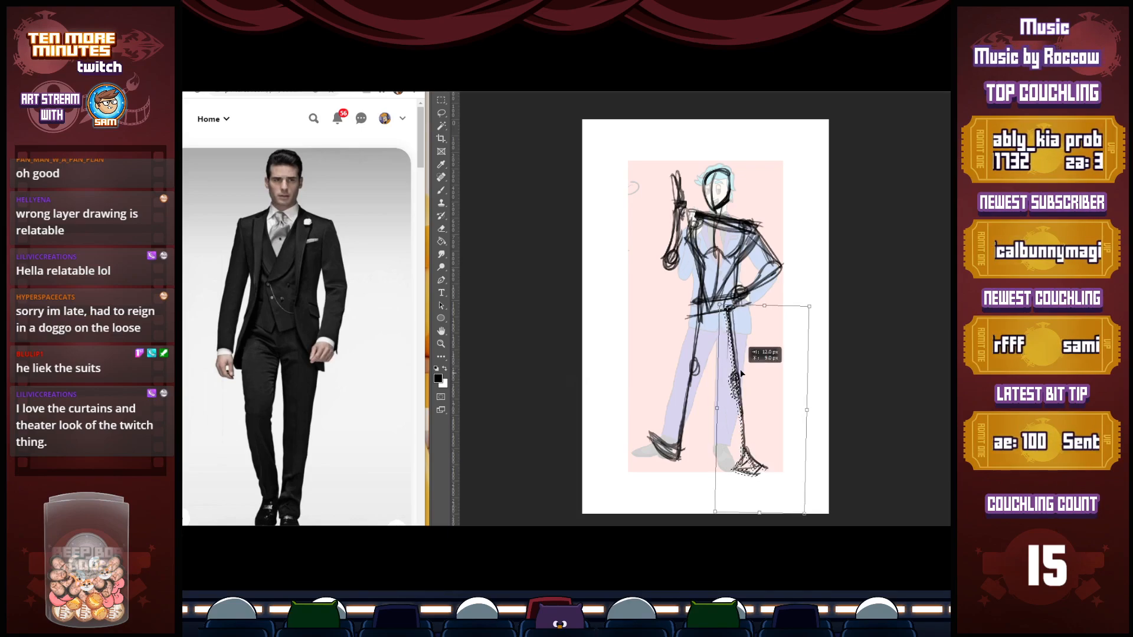
{"action": "key", "text": "Return"}
{"action": "key", "text": "ctrl+d"}
Reinforce the outer contour of the bent arm from the shoulder to the elbow
{"action": "key", "text": "b"}
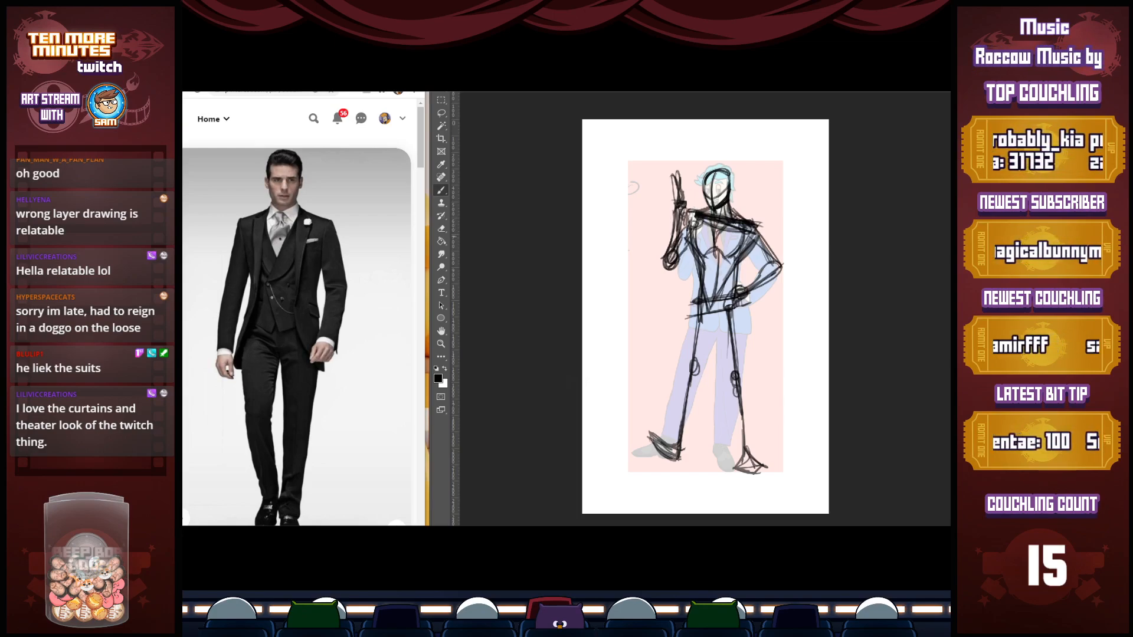
{"action": "mouse_move", "coordinate": [739, 213]}
{"action": "left_mouse_down"}
{"action": "mouse_move", "coordinate": [763, 225]}
{"action": "mouse_move", "coordinate": [778, 273]}
{"action": "mouse_move", "coordinate": [786, 265]}
{"action": "left_mouse_up"}
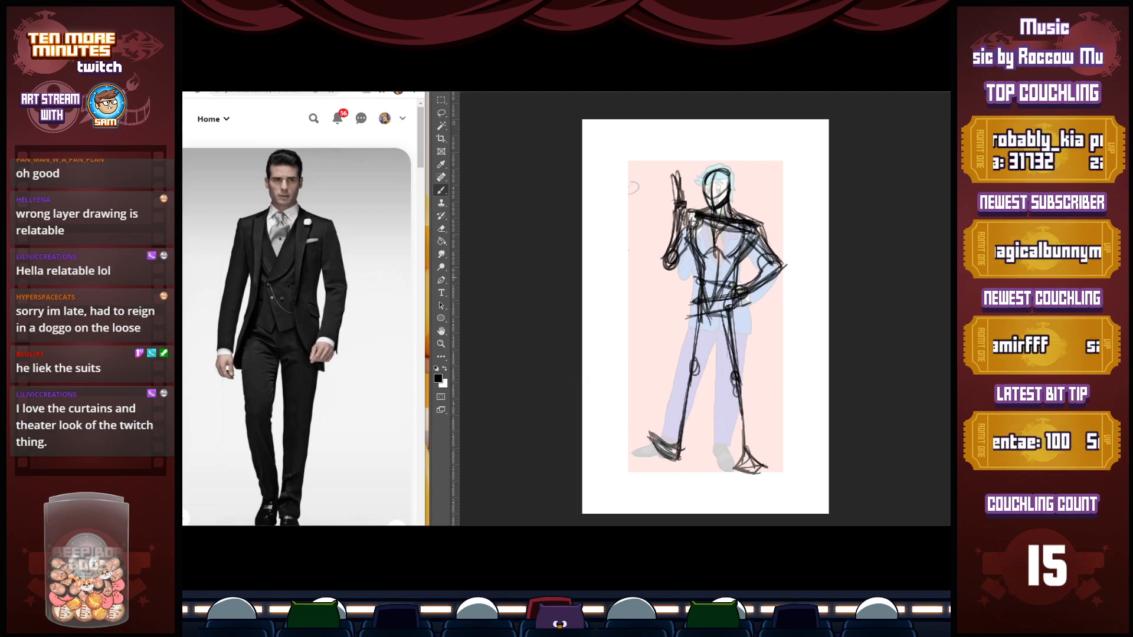
Lasso the left-side leg, rotate it so the foot swings farther outward, and deselect it
{"action": "key", "text": "l"}
{"action": "mouse_move", "coordinate": [691, 292]}
{"action": "left_mouse_down"}
{"action": "mouse_move", "coordinate": [644, 472]}
{"action": "mouse_move", "coordinate": [688, 369]}
{"action": "left_mouse_up"}
{"action": "key", "text": "v"}
{"action": "left_click", "coordinate": [710, 461]}
{"action": "left_click_drag", "start_coordinate": [710, 461], "coordinate": [701, 464]}
{"action": "left_click_drag", "start_coordinate": [673, 439], "coordinate": [672, 435]}
{"action": "key", "text": "Return"}
{"action": "key", "text": "l"}
{"action": "key", "text": "ctrl+d"}
Build up the left-side leg with thigh and shin contours and a heavier, upturned foot
{"action": "key", "text": "b"}
{"action": "left_click_drag", "start_coordinate": [696, 294], "coordinate": [683, 373]}
{"action": "left_click_drag", "start_coordinate": [697, 280], "coordinate": [683, 376]}
{"action": "left_click_drag", "start_coordinate": [711, 317], "coordinate": [685, 377]}
{"action": "left_click_drag", "start_coordinate": [717, 290], "coordinate": [669, 448]}
{"action": "left_click_drag", "start_coordinate": [695, 375], "coordinate": [670, 457]}
{"action": "left_click_drag", "start_coordinate": [682, 352], "coordinate": [663, 430]}
{"action": "mouse_move", "coordinate": [679, 377]}
{"action": "left_mouse_down"}
{"action": "mouse_move", "coordinate": [654, 437]}
{"action": "mouse_move", "coordinate": [673, 459]}
{"action": "left_mouse_up"}
{"action": "mouse_move", "coordinate": [632, 419]}
{"action": "left_mouse_down"}
{"action": "mouse_move", "coordinate": [656, 455]}
{"action": "mouse_move", "coordinate": [630, 419]}
{"action": "left_mouse_up"}
{"action": "left_click_drag", "start_coordinate": [630, 420], "coordinate": [662, 455]}
Add thigh and calf contours to the right-side leg and thicken the bent arm around the elbow
{"action": "mouse_move", "coordinate": [731, 315]}
{"action": "left_mouse_down"}
{"action": "mouse_move", "coordinate": [714, 369]}
{"action": "mouse_move", "coordinate": [744, 396]}
{"action": "mouse_move", "coordinate": [743, 445]}
{"action": "left_mouse_up"}
{"action": "left_click_drag", "start_coordinate": [741, 384], "coordinate": [757, 452]}
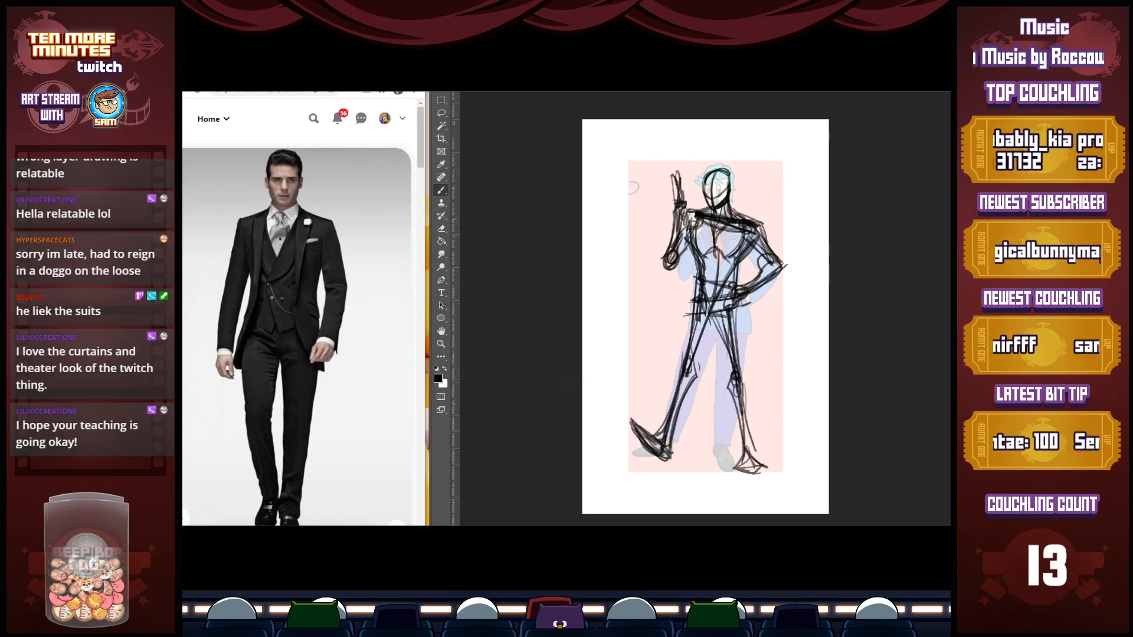
{"action": "left_click_drag", "start_coordinate": [765, 254], "coordinate": [739, 286]}
{"action": "mouse_move", "coordinate": [777, 264]}
{"action": "left_mouse_down"}
{"action": "mouse_move", "coordinate": [743, 294]}
{"action": "mouse_move", "coordinate": [737, 282]}
{"action": "mouse_move", "coordinate": [768, 270]}
{"action": "left_mouse_up"}
{"action": "left_click_drag", "start_coordinate": [759, 231], "coordinate": [778, 266]}
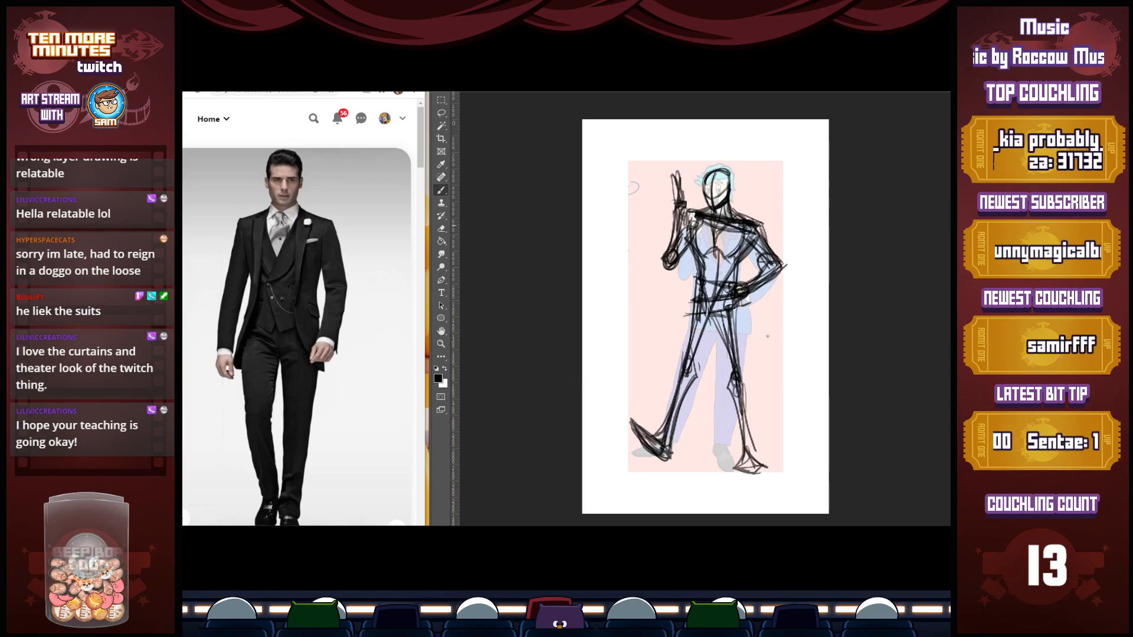
Erase the right-side leg of the black construction sketch from the hip down
{"action": "left_click_drag", "start_coordinate": [727, 297], "coordinate": [736, 368]}
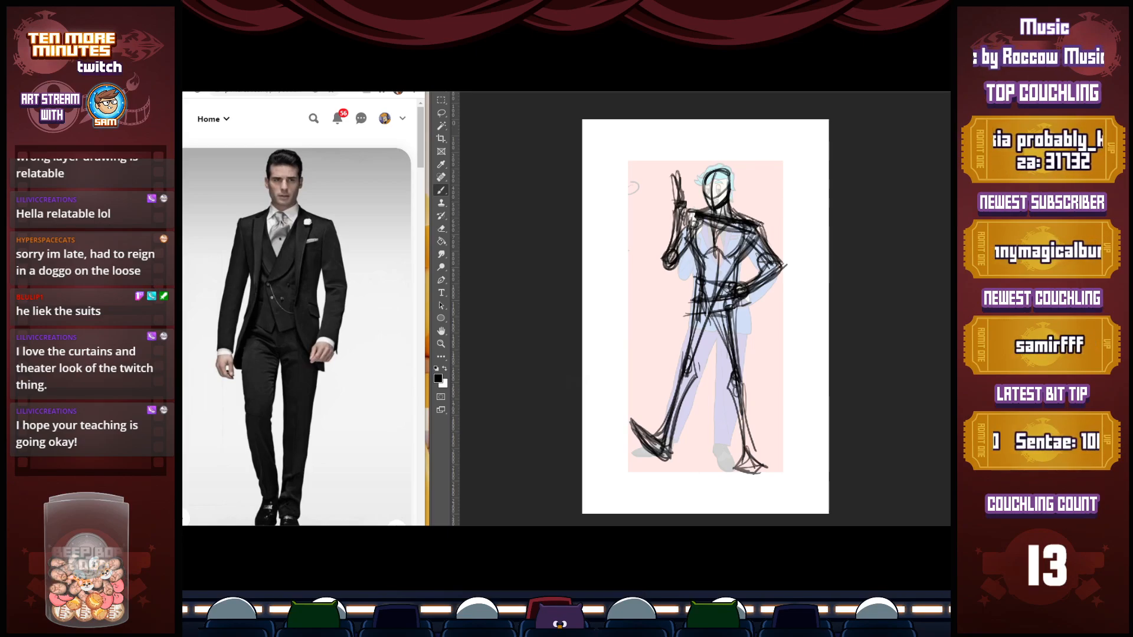
{"action": "key", "text": "e"}
{"action": "mouse_move", "coordinate": [730, 319]}
{"action": "left_mouse_down"}
{"action": "mouse_move", "coordinate": [740, 454]}
{"action": "mouse_move", "coordinate": [770, 436]}
{"action": "left_mouse_up"}
{"action": "key", "text": "b"}
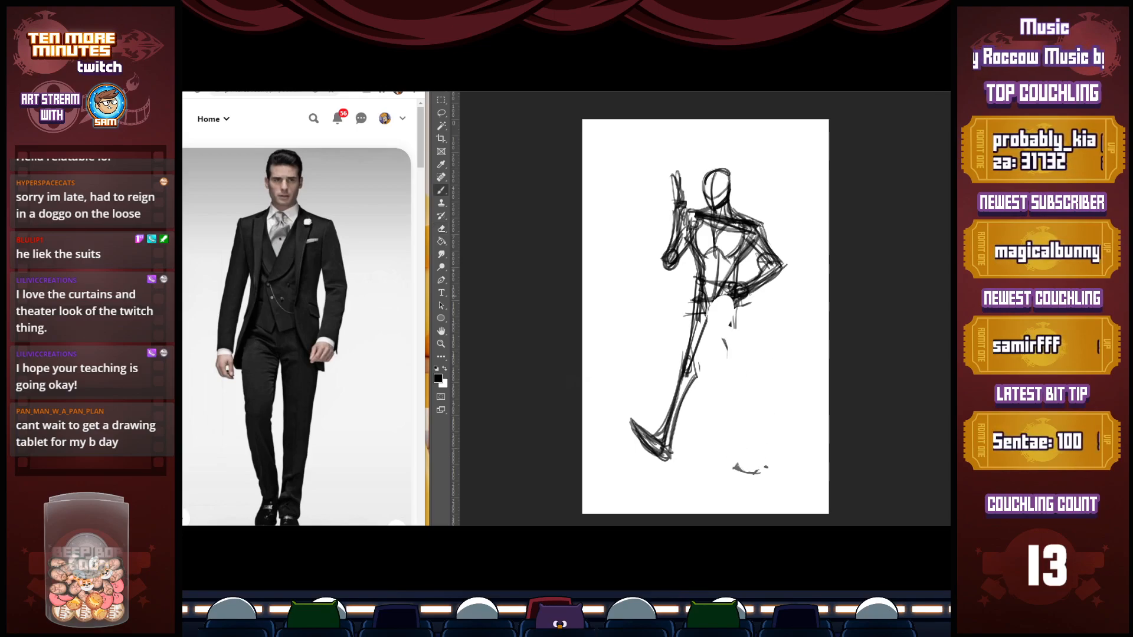
Redraw the right-side leg striding outward, with a rounded knee, angled shin and small foot
{"action": "mouse_move", "coordinate": [725, 297]}
{"action": "left_mouse_down"}
{"action": "mouse_move", "coordinate": [721, 343]}
{"action": "mouse_move", "coordinate": [735, 363]}
{"action": "mouse_move", "coordinate": [711, 368]}
{"action": "left_mouse_up"}
{"action": "mouse_move", "coordinate": [731, 356]}
{"action": "left_mouse_down"}
{"action": "mouse_move", "coordinate": [770, 421]}
{"action": "mouse_move", "coordinate": [757, 457]}
{"action": "left_mouse_up"}
{"action": "left_click_drag", "start_coordinate": [769, 414], "coordinate": [759, 456]}
{"action": "left_click_drag", "start_coordinate": [771, 416], "coordinate": [772, 453]}
{"action": "mouse_move", "coordinate": [732, 372]}
{"action": "left_mouse_down"}
{"action": "mouse_move", "coordinate": [770, 436]}
{"action": "mouse_move", "coordinate": [760, 380]}
{"action": "mouse_move", "coordinate": [776, 425]}
{"action": "mouse_move", "coordinate": [770, 414]}
{"action": "left_mouse_up"}
Close the outline of the raised hand and add strokes along the torso's centre line and the left-side inner thigh
{"action": "mouse_move", "coordinate": [674, 218]}
{"action": "left_mouse_down"}
{"action": "mouse_move", "coordinate": [672, 182]}
{"action": "mouse_move", "coordinate": [684, 169]}
{"action": "left_mouse_up"}
{"action": "mouse_move", "coordinate": [683, 171]}
{"action": "left_mouse_down"}
{"action": "mouse_move", "coordinate": [685, 213]}
{"action": "mouse_move", "coordinate": [683, 173]}
{"action": "left_mouse_up"}
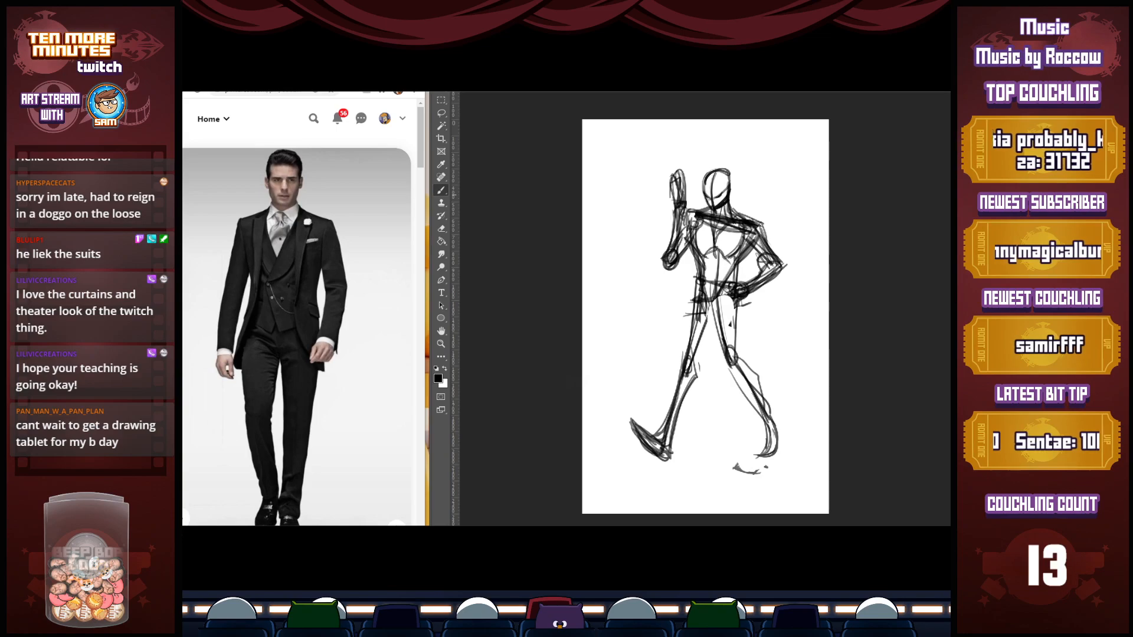
{"action": "left_click_drag", "start_coordinate": [735, 284], "coordinate": [695, 356]}
{"action": "left_click_drag", "start_coordinate": [716, 307], "coordinate": [700, 347]}
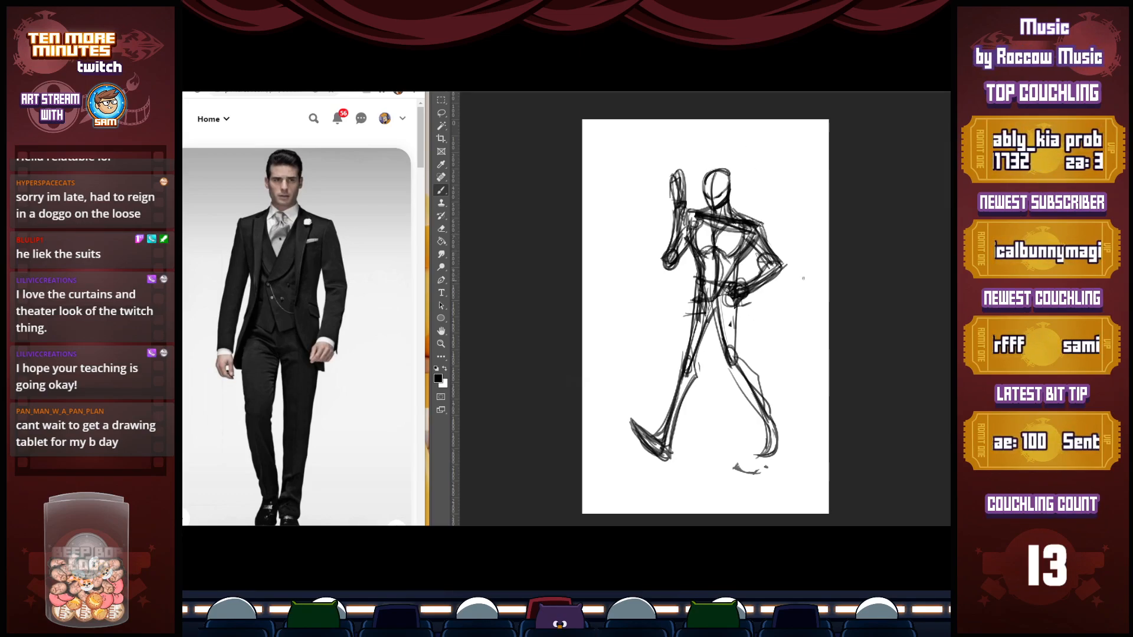
{"action": "key", "text": "Delete"}
{"action": "key", "text": "ctrl+z"}
{"action": "key", "text": "ctrl+z"}
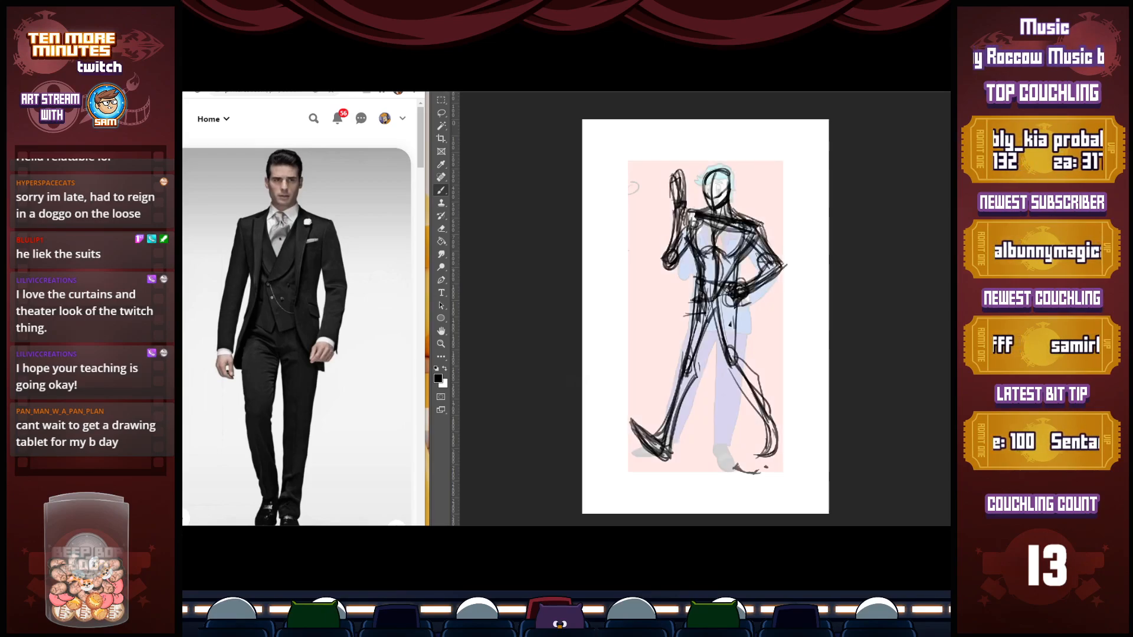
Move the old coloured drawing out from under the new pose so it stands beside it as a reference
{"action": "key", "text": "v"}
{"action": "left_click_drag", "start_coordinate": [755, 314], "coordinate": [667, 314]}
{"action": "key", "text": "z"}
{"action": "left_click", "coordinate": [625, 174]}
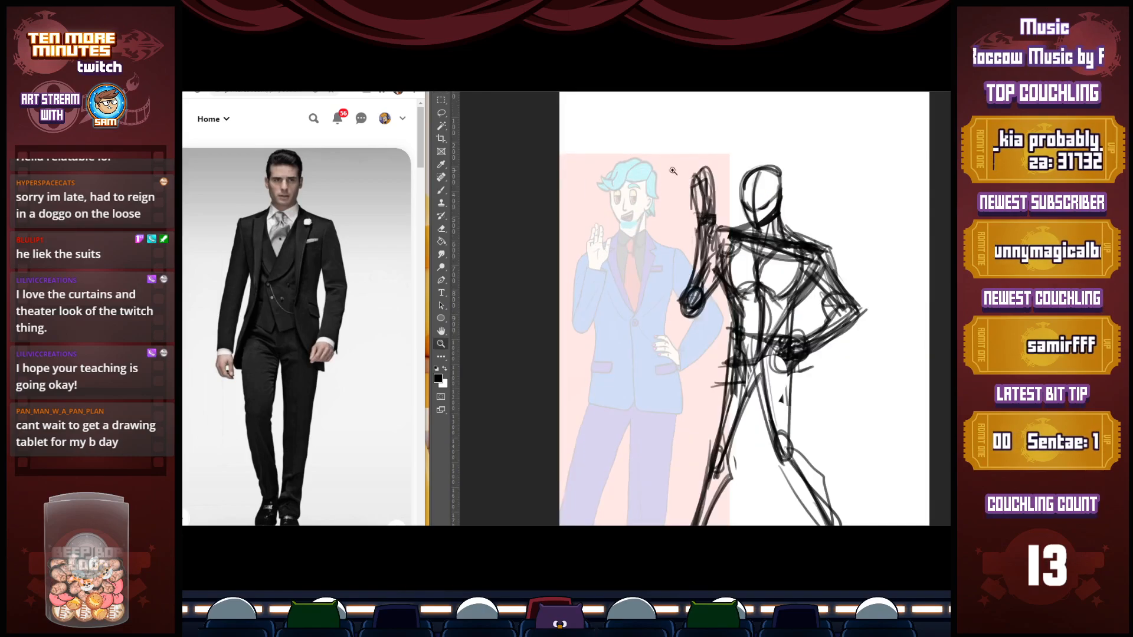
Choose red as the drawing colour and sketch the swept, spiky hair and the face over the head
{"action": "left_click", "coordinate": [442, 382]}
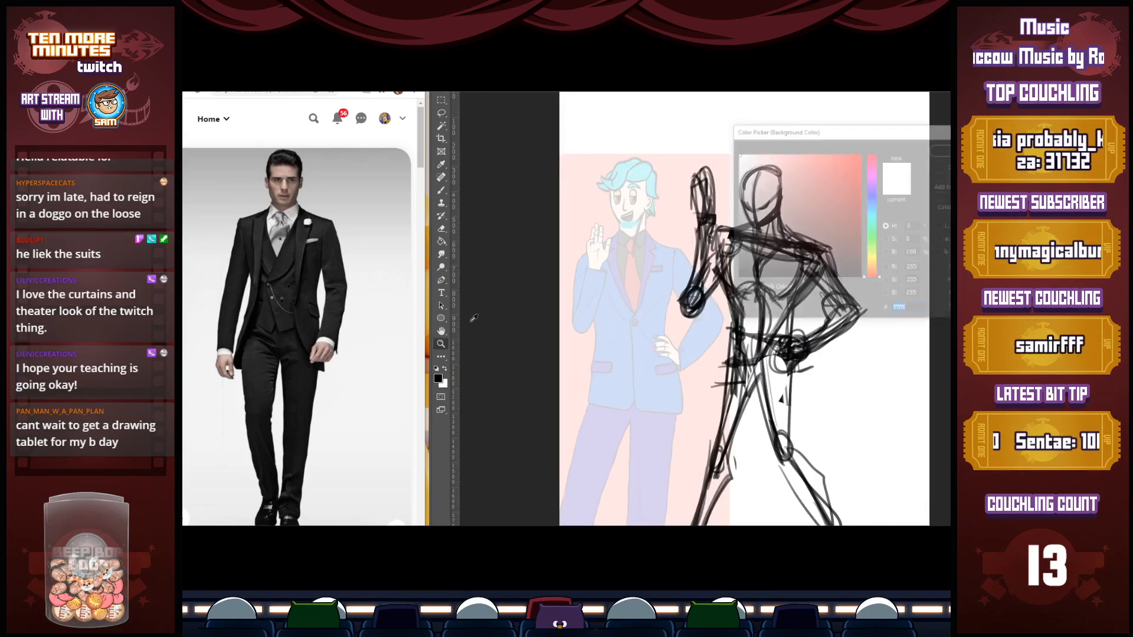
{"action": "left_click", "coordinate": [848, 189]}
{"action": "left_click", "coordinate": [933, 150]}
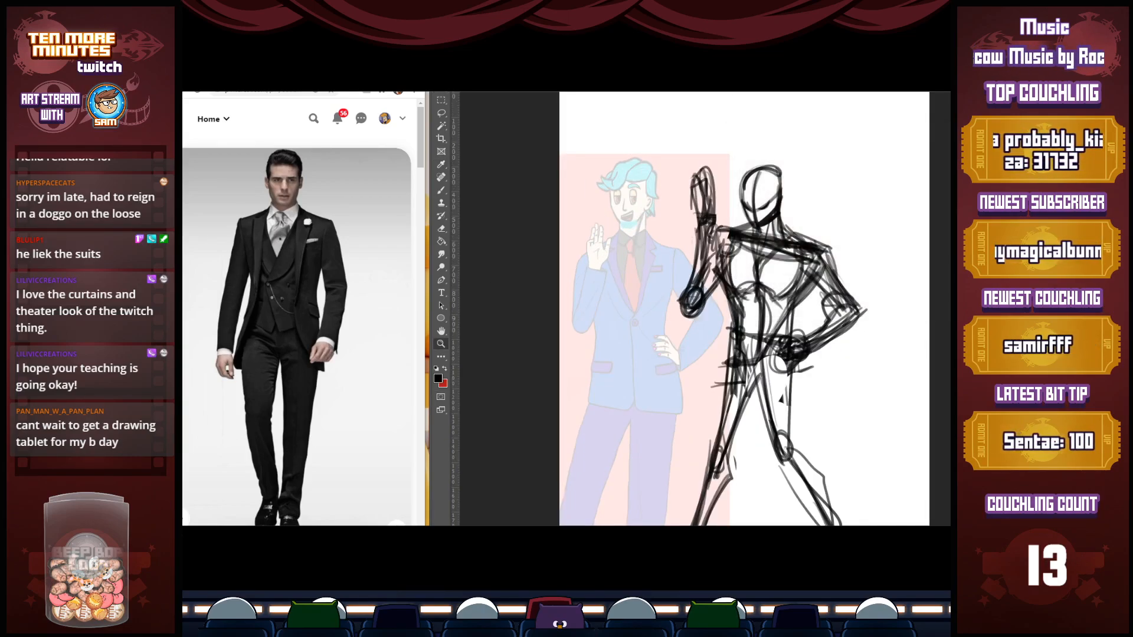
{"action": "key", "text": "b"}
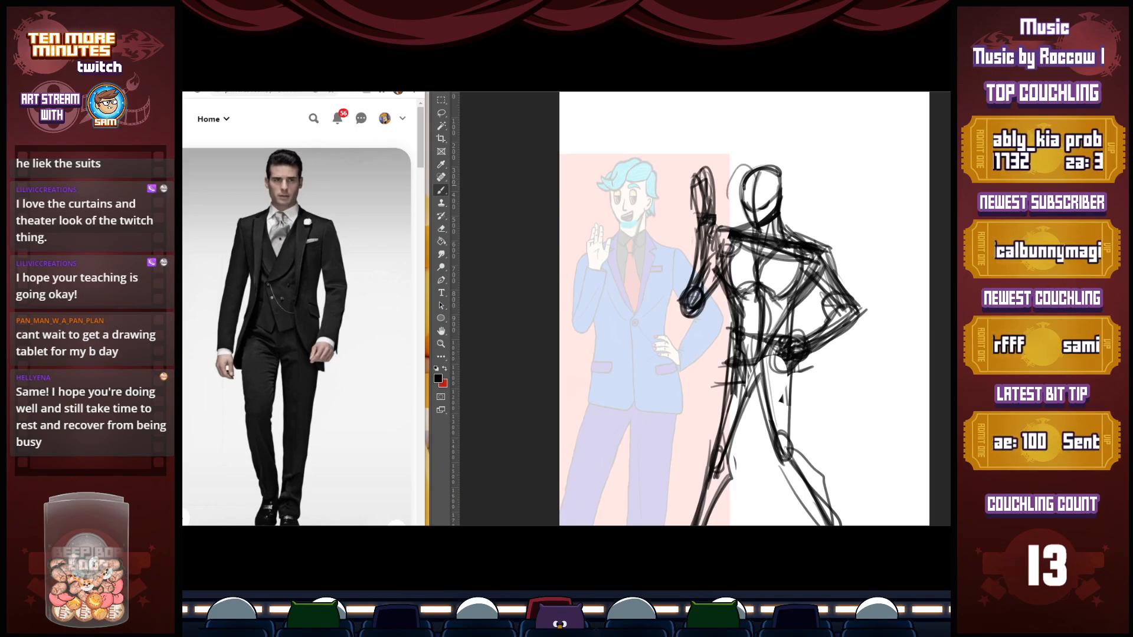
{"action": "key", "text": "x"}
{"action": "mouse_move", "coordinate": [719, 199]}
{"action": "left_mouse_down"}
{"action": "mouse_move", "coordinate": [749, 190]}
{"action": "mouse_move", "coordinate": [735, 180]}
{"action": "mouse_move", "coordinate": [756, 188]}
{"action": "mouse_move", "coordinate": [758, 176]}
{"action": "mouse_move", "coordinate": [778, 207]}
{"action": "mouse_move", "coordinate": [787, 189]}
{"action": "mouse_move", "coordinate": [781, 203]}
{"action": "mouse_move", "coordinate": [799, 225]}
{"action": "mouse_move", "coordinate": [790, 233]}
{"action": "left_mouse_up"}
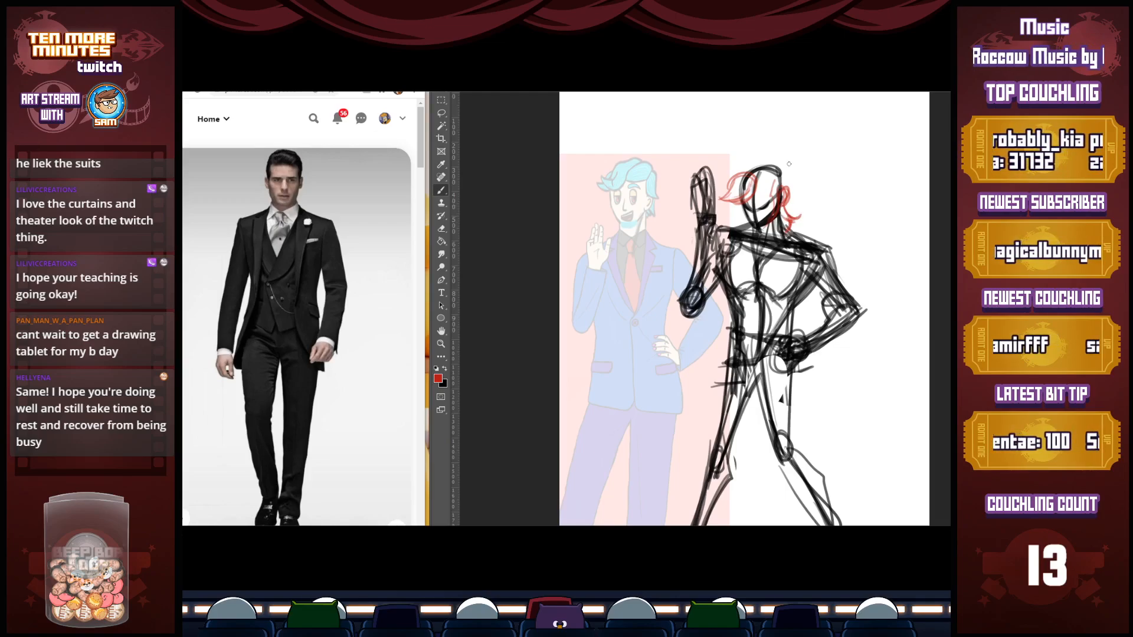
{"action": "mouse_move", "coordinate": [748, 171]}
{"action": "left_mouse_down"}
{"action": "mouse_move", "coordinate": [774, 160]}
{"action": "mouse_move", "coordinate": [786, 179]}
{"action": "mouse_move", "coordinate": [774, 153]}
{"action": "mouse_move", "coordinate": [803, 167]}
{"action": "mouse_move", "coordinate": [785, 177]}
{"action": "mouse_move", "coordinate": [794, 183]}
{"action": "mouse_move", "coordinate": [807, 170]}
{"action": "left_mouse_up"}
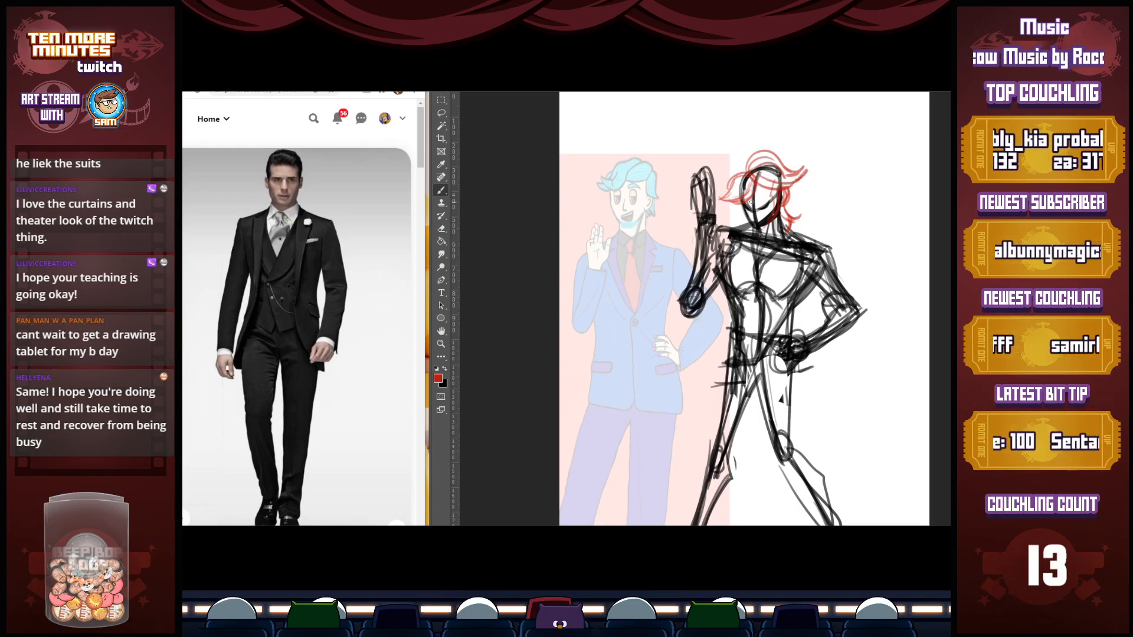
{"action": "left_click_drag", "start_coordinate": [760, 207], "coordinate": [768, 198]}
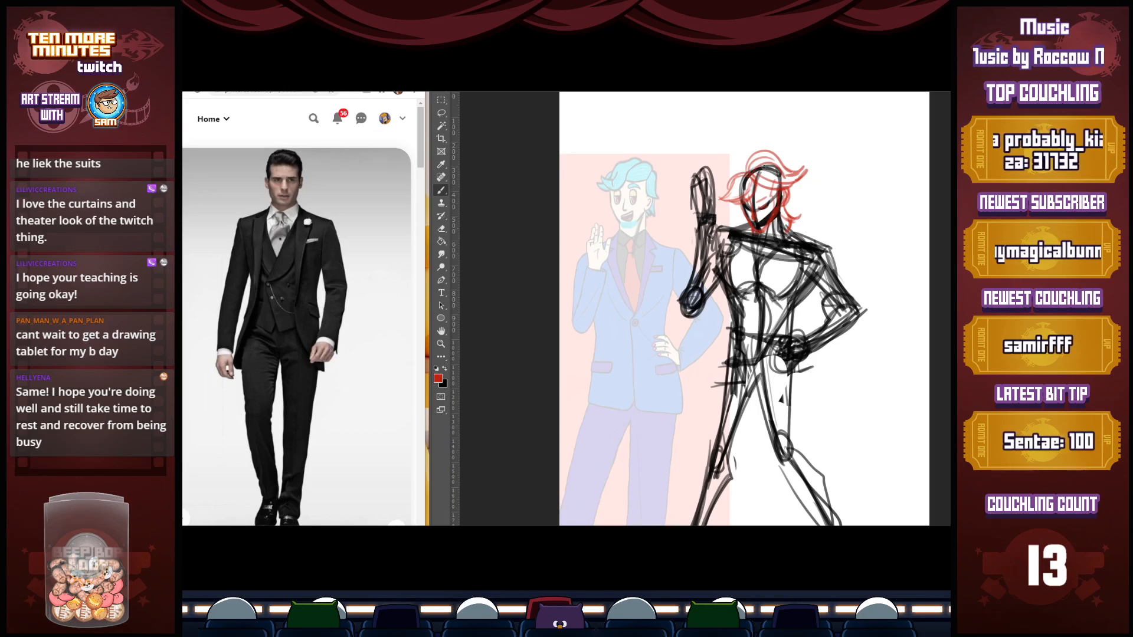
{"action": "mouse_move", "coordinate": [748, 161]}
{"action": "left_mouse_down"}
{"action": "mouse_move", "coordinate": [719, 177]}
{"action": "mouse_move", "coordinate": [728, 187]}
{"action": "mouse_move", "coordinate": [716, 168]}
{"action": "mouse_move", "coordinate": [778, 158]}
{"action": "left_mouse_up"}
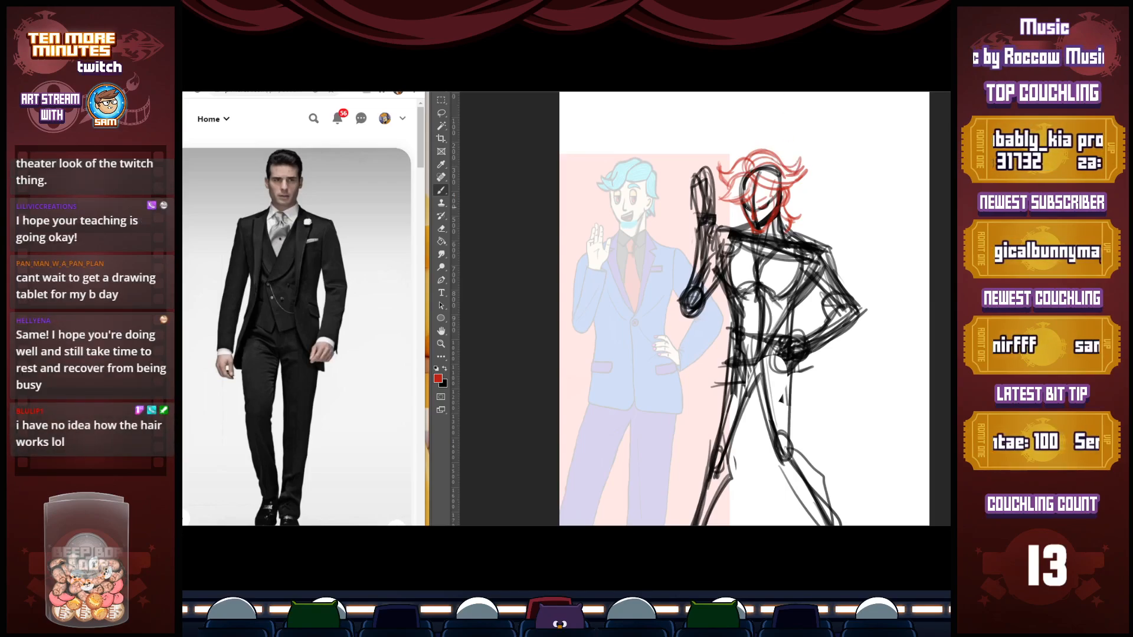
Fade the black construction sketch and outline the raised forearm and hand in red
{"action": "left_click_drag", "start_coordinate": [682, 236], "coordinate": [676, 313]}
{"action": "mouse_move", "coordinate": [689, 207]}
{"action": "left_mouse_down"}
{"action": "mouse_move", "coordinate": [680, 305]}
{"action": "mouse_move", "coordinate": [690, 211]}
{"action": "mouse_move", "coordinate": [683, 231]}
{"action": "left_mouse_up"}
{"action": "mouse_move", "coordinate": [702, 185]}
{"action": "left_mouse_down"}
{"action": "mouse_move", "coordinate": [699, 211]}
{"action": "mouse_move", "coordinate": [686, 214]}
{"action": "left_mouse_up"}
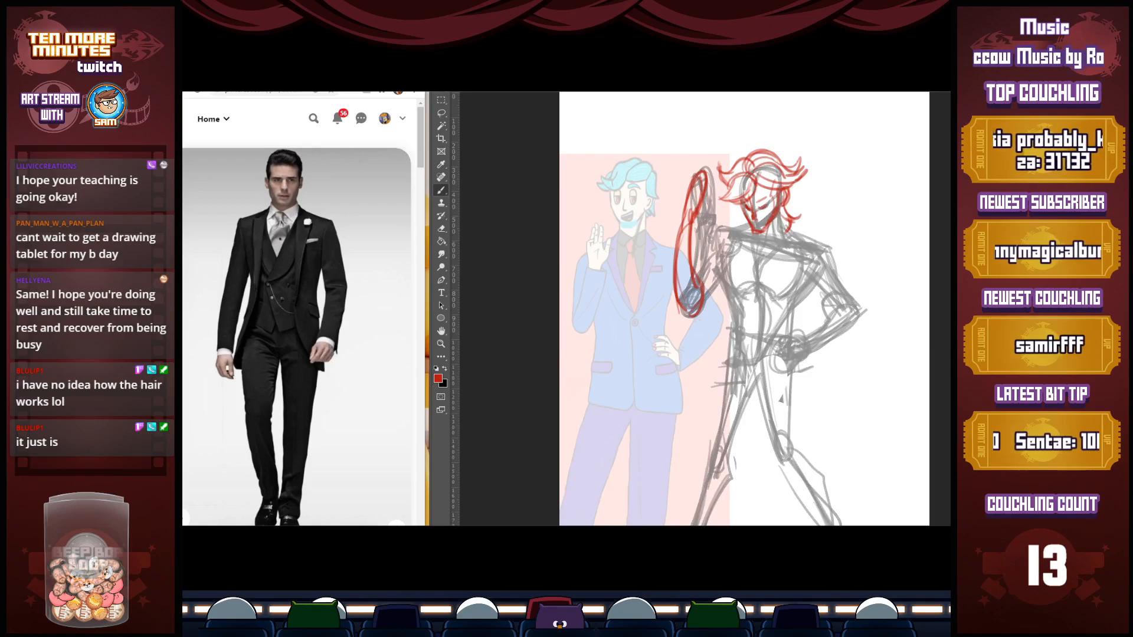
{"action": "mouse_move", "coordinate": [705, 176]}
{"action": "left_mouse_down"}
{"action": "mouse_move", "coordinate": [712, 164]}
{"action": "mouse_move", "coordinate": [690, 200]}
{"action": "mouse_move", "coordinate": [703, 212]}
{"action": "mouse_move", "coordinate": [714, 197]}
{"action": "mouse_move", "coordinate": [698, 195]}
{"action": "left_mouse_up"}
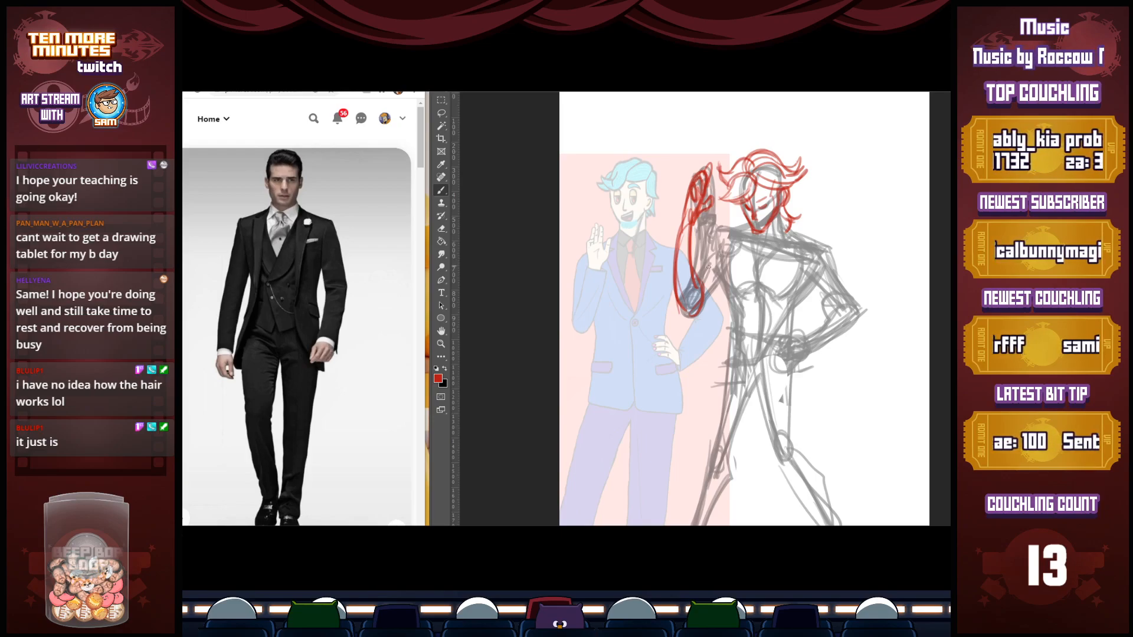
Sketch the collar, both shoulder lines and the upper sleeve of the bent arm in red, and touch up the face
{"action": "mouse_move", "coordinate": [719, 234]}
{"action": "left_mouse_down"}
{"action": "mouse_move", "coordinate": [706, 264]}
{"action": "mouse_move", "coordinate": [736, 229]}
{"action": "mouse_move", "coordinate": [763, 245]}
{"action": "mouse_move", "coordinate": [758, 258]}
{"action": "left_mouse_up"}
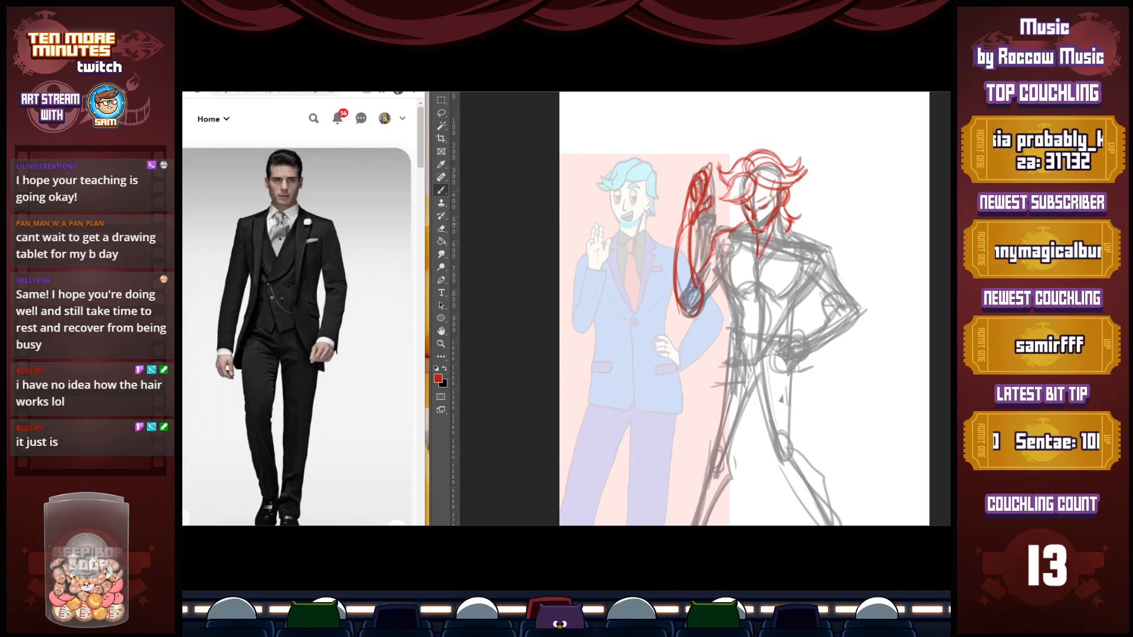
{"action": "left_click_drag", "start_coordinate": [747, 220], "coordinate": [705, 260]}
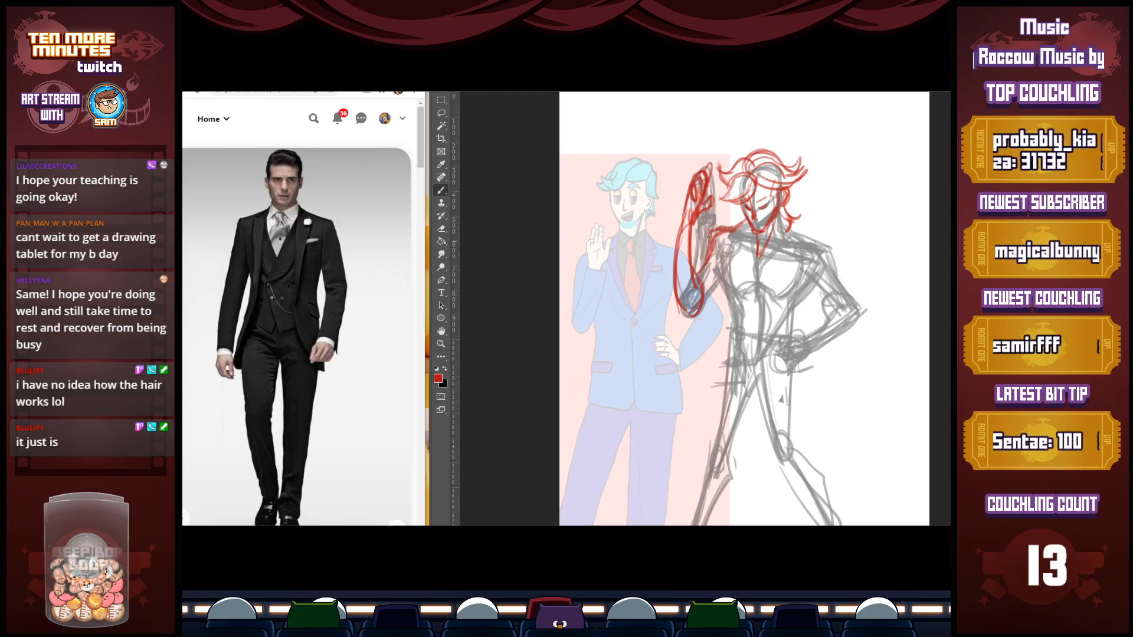
{"action": "mouse_move", "coordinate": [796, 228]}
{"action": "left_mouse_down"}
{"action": "mouse_move", "coordinate": [787, 222]}
{"action": "mouse_move", "coordinate": [840, 245]}
{"action": "mouse_move", "coordinate": [838, 280]}
{"action": "mouse_move", "coordinate": [863, 310]}
{"action": "mouse_move", "coordinate": [812, 335]}
{"action": "left_mouse_up"}
{"action": "left_click_drag", "start_coordinate": [826, 292], "coordinate": [823, 319]}
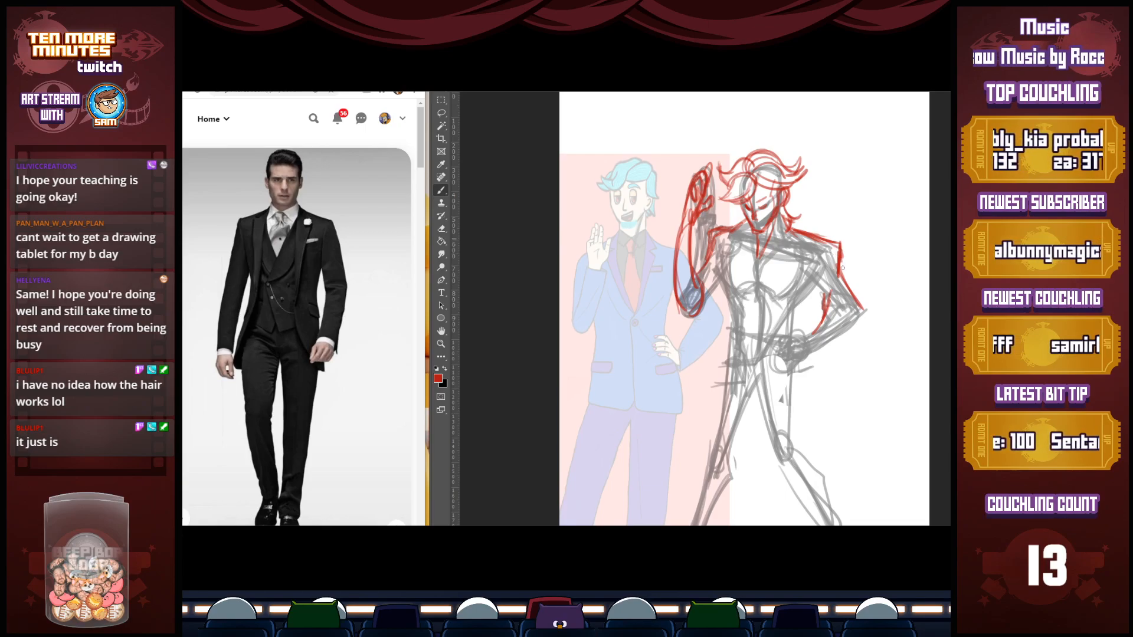
{"action": "left_click_drag", "start_coordinate": [835, 246], "coordinate": [811, 283]}
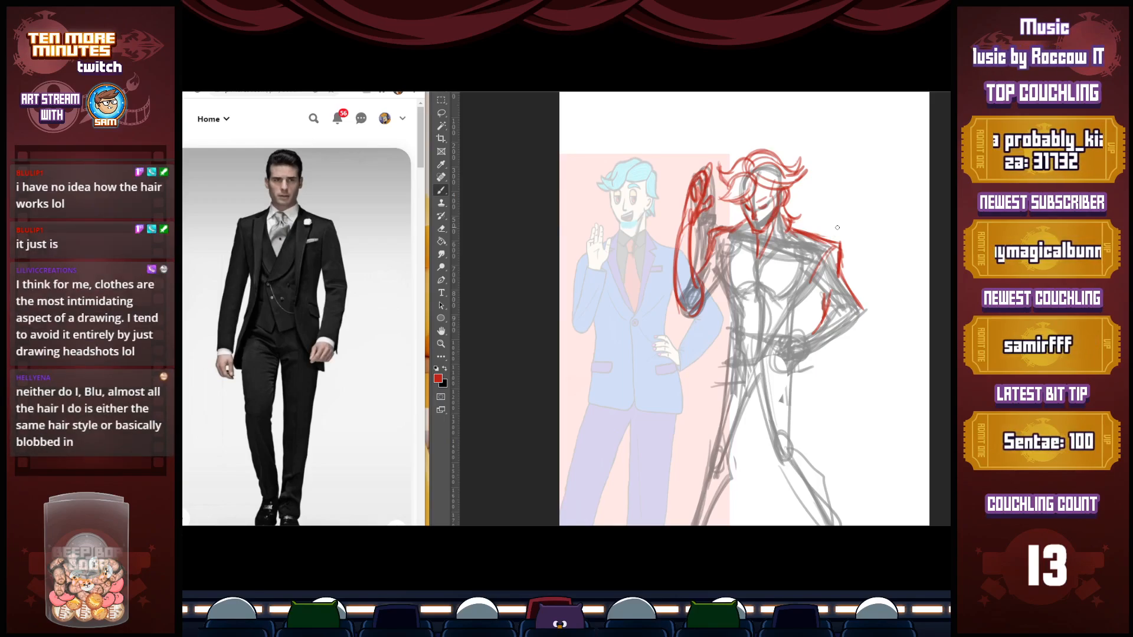
{"action": "mouse_move", "coordinate": [772, 199]}
{"action": "left_mouse_down"}
{"action": "mouse_move", "coordinate": [774, 188]}
{"action": "mouse_move", "coordinate": [767, 206]}
{"action": "left_mouse_up"}
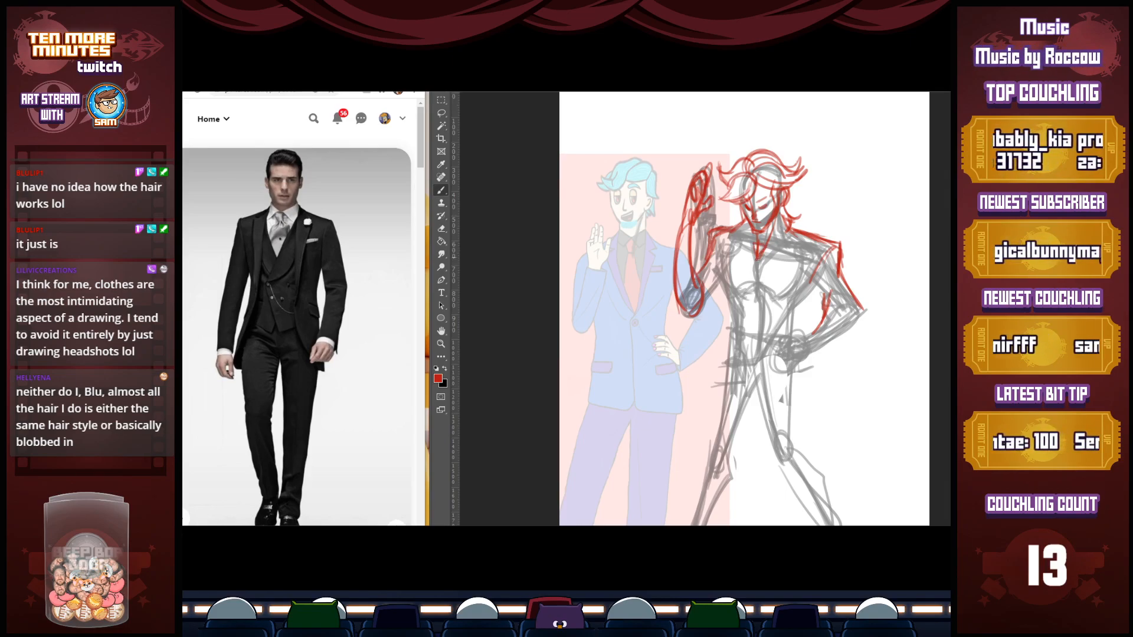
Draw the jacket's deep V opening with the tie inside, and the flared coat edge at the left-side hip
{"action": "mouse_move", "coordinate": [757, 258]}
{"action": "left_mouse_down"}
{"action": "mouse_move", "coordinate": [756, 310]}
{"action": "mouse_move", "coordinate": [769, 289]}
{"action": "mouse_move", "coordinate": [756, 310]}
{"action": "left_mouse_up"}
{"action": "left_click_drag", "start_coordinate": [759, 260], "coordinate": [770, 288]}
{"action": "left_click_drag", "start_coordinate": [792, 228], "coordinate": [757, 314]}
{"action": "left_click_drag", "start_coordinate": [791, 232], "coordinate": [755, 317]}
{"action": "mouse_move", "coordinate": [788, 222]}
{"action": "left_mouse_down"}
{"action": "mouse_move", "coordinate": [756, 320]}
{"action": "mouse_move", "coordinate": [737, 221]}
{"action": "left_mouse_up"}
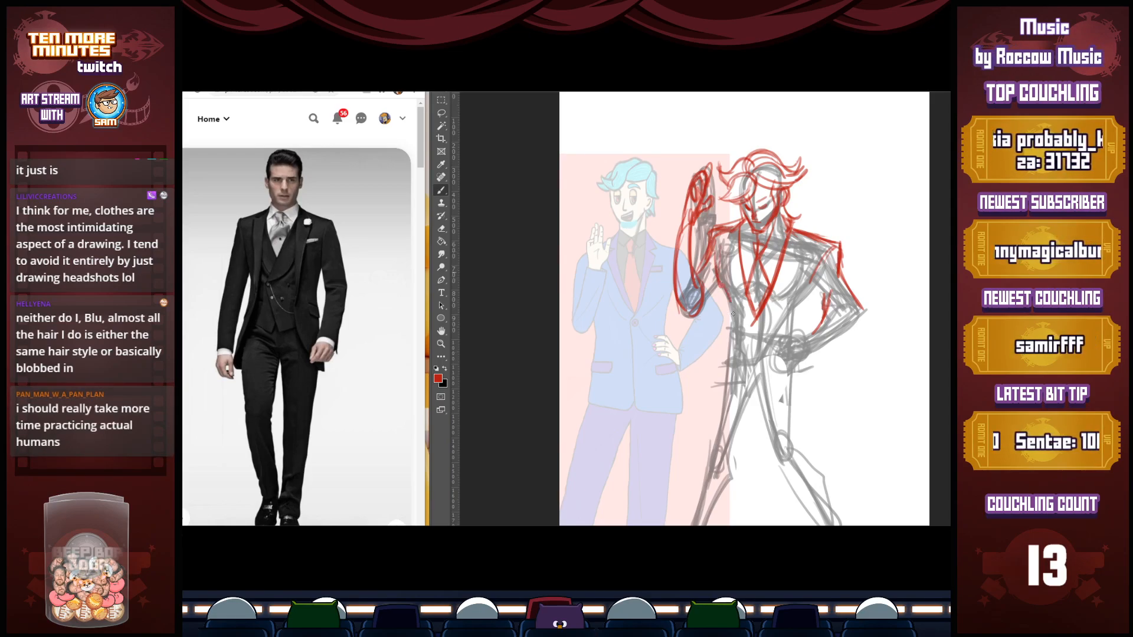
{"action": "mouse_move", "coordinate": [729, 312]}
{"action": "left_mouse_down"}
{"action": "mouse_move", "coordinate": [697, 360]}
{"action": "mouse_move", "coordinate": [722, 387]}
{"action": "left_mouse_up"}
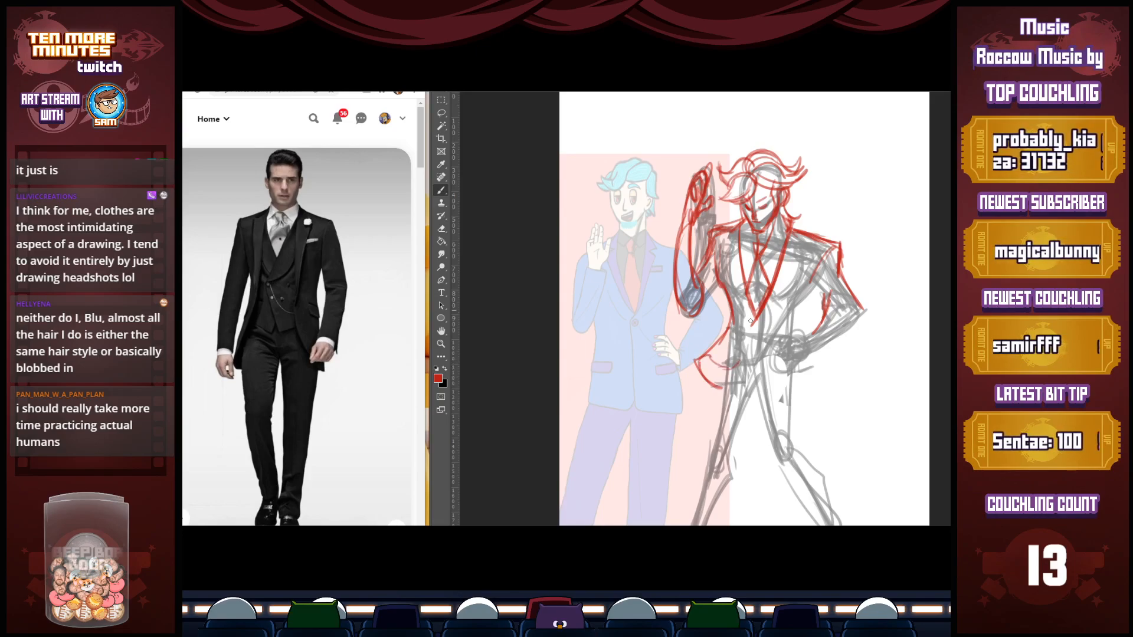
Sketch pointed lapels on both sides of the jacket opening, running down to the waist
{"action": "left_click_drag", "start_coordinate": [719, 231], "coordinate": [754, 329]}
{"action": "mouse_move", "coordinate": [739, 226]}
{"action": "left_mouse_down"}
{"action": "mouse_move", "coordinate": [754, 326]}
{"action": "mouse_move", "coordinate": [784, 231]}
{"action": "mouse_move", "coordinate": [769, 293]}
{"action": "mouse_move", "coordinate": [779, 347]}
{"action": "left_mouse_up"}
{"action": "mouse_move", "coordinate": [768, 307]}
{"action": "left_mouse_down"}
{"action": "mouse_move", "coordinate": [816, 233]}
{"action": "mouse_move", "coordinate": [784, 270]}
{"action": "left_mouse_up"}
{"action": "mouse_move", "coordinate": [812, 231]}
{"action": "left_mouse_down"}
{"action": "mouse_move", "coordinate": [846, 243]}
{"action": "mouse_move", "coordinate": [817, 235]}
{"action": "mouse_move", "coordinate": [785, 270]}
{"action": "left_mouse_up"}
{"action": "mouse_move", "coordinate": [742, 217]}
{"action": "left_mouse_down"}
{"action": "mouse_move", "coordinate": [720, 232]}
{"action": "mouse_move", "coordinate": [734, 245]}
{"action": "left_mouse_up"}
{"action": "mouse_move", "coordinate": [733, 245]}
{"action": "left_mouse_down"}
{"action": "mouse_move", "coordinate": [721, 249]}
{"action": "mouse_move", "coordinate": [746, 294]}
{"action": "left_mouse_up"}
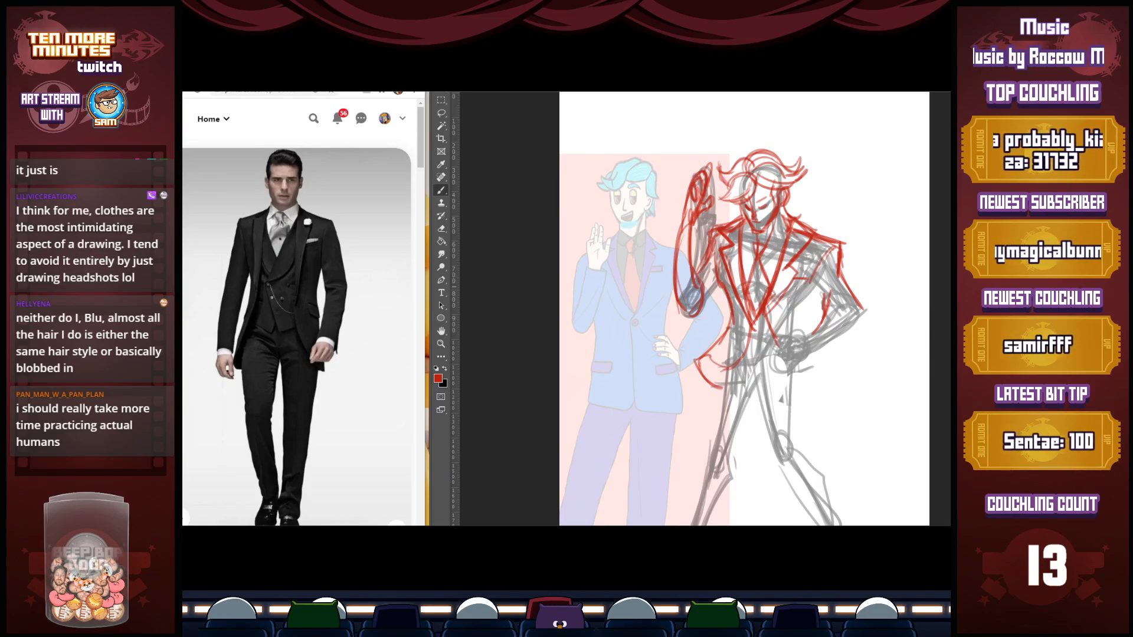
Outline the right-side jacket front and the sleeve of the bent arm down to the hand on the hip
{"action": "left_click_drag", "start_coordinate": [789, 281], "coordinate": [766, 313]}
{"action": "mouse_move", "coordinate": [765, 313]}
{"action": "left_mouse_down"}
{"action": "mouse_move", "coordinate": [792, 272]}
{"action": "mouse_move", "coordinate": [771, 308]}
{"action": "mouse_move", "coordinate": [778, 354]}
{"action": "mouse_move", "coordinate": [820, 327]}
{"action": "left_mouse_up"}
{"action": "mouse_move", "coordinate": [814, 277]}
{"action": "left_mouse_down"}
{"action": "mouse_move", "coordinate": [809, 322]}
{"action": "mouse_move", "coordinate": [791, 313]}
{"action": "mouse_move", "coordinate": [816, 327]}
{"action": "mouse_move", "coordinate": [796, 308]}
{"action": "mouse_move", "coordinate": [805, 311]}
{"action": "left_mouse_up"}
{"action": "mouse_move", "coordinate": [843, 263]}
{"action": "left_mouse_down"}
{"action": "mouse_move", "coordinate": [863, 298]}
{"action": "mouse_move", "coordinate": [802, 359]}
{"action": "mouse_move", "coordinate": [817, 358]}
{"action": "left_mouse_up"}
Draw the sleeve of the raised arm around the elbow and connect it to the shoulder
{"action": "mouse_move", "coordinate": [697, 227]}
{"action": "left_mouse_down"}
{"action": "mouse_move", "coordinate": [676, 238]}
{"action": "mouse_move", "coordinate": [670, 316]}
{"action": "left_mouse_up"}
{"action": "left_click_drag", "start_coordinate": [689, 261], "coordinate": [669, 321]}
{"action": "mouse_move", "coordinate": [698, 239]}
{"action": "left_mouse_down"}
{"action": "mouse_move", "coordinate": [688, 272]}
{"action": "mouse_move", "coordinate": [699, 269]}
{"action": "left_mouse_up"}
{"action": "left_click_drag", "start_coordinate": [710, 234], "coordinate": [720, 230]}
{"action": "left_click_drag", "start_coordinate": [724, 286], "coordinate": [691, 319]}
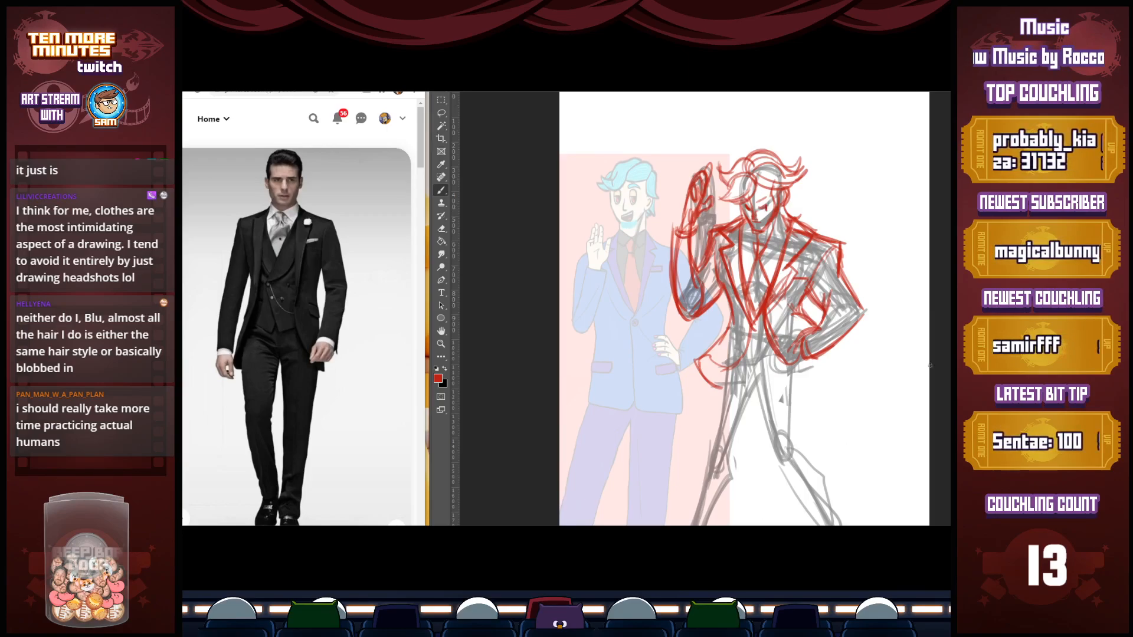
Add a tall curled tuft on top of the hair and refine the shirt collar under the chin
{"action": "mouse_move", "coordinate": [797, 177]}
{"action": "left_mouse_down"}
{"action": "mouse_move", "coordinate": [773, 184]}
{"action": "mouse_move", "coordinate": [782, 132]}
{"action": "mouse_move", "coordinate": [765, 151]}
{"action": "left_mouse_up"}
{"action": "mouse_move", "coordinate": [762, 151]}
{"action": "left_mouse_down"}
{"action": "mouse_move", "coordinate": [795, 165]}
{"action": "mouse_move", "coordinate": [804, 156]}
{"action": "left_mouse_up"}
{"action": "left_click_drag", "start_coordinate": [804, 157], "coordinate": [795, 171]}
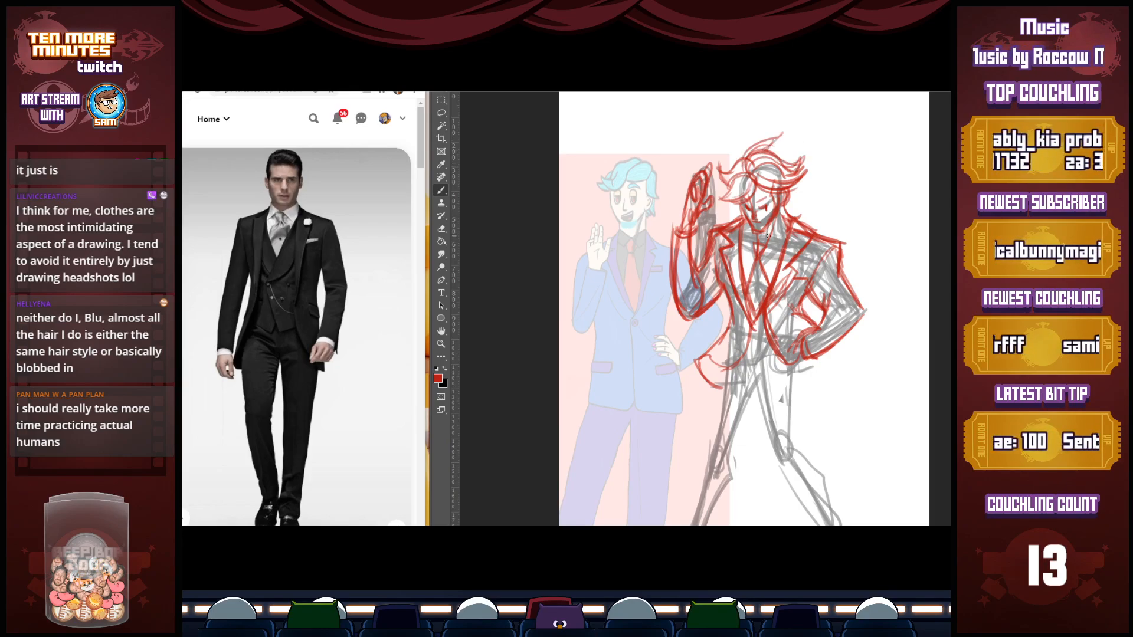
{"action": "mouse_move", "coordinate": [777, 226]}
{"action": "left_mouse_down"}
{"action": "mouse_move", "coordinate": [765, 260]}
{"action": "mouse_move", "coordinate": [746, 251]}
{"action": "left_mouse_up"}
{"action": "mouse_move", "coordinate": [745, 223]}
{"action": "left_mouse_down"}
{"action": "mouse_move", "coordinate": [749, 254]}
{"action": "mouse_move", "coordinate": [763, 243]}
{"action": "left_mouse_up"}
{"action": "left_click_drag", "start_coordinate": [762, 232], "coordinate": [766, 243]}
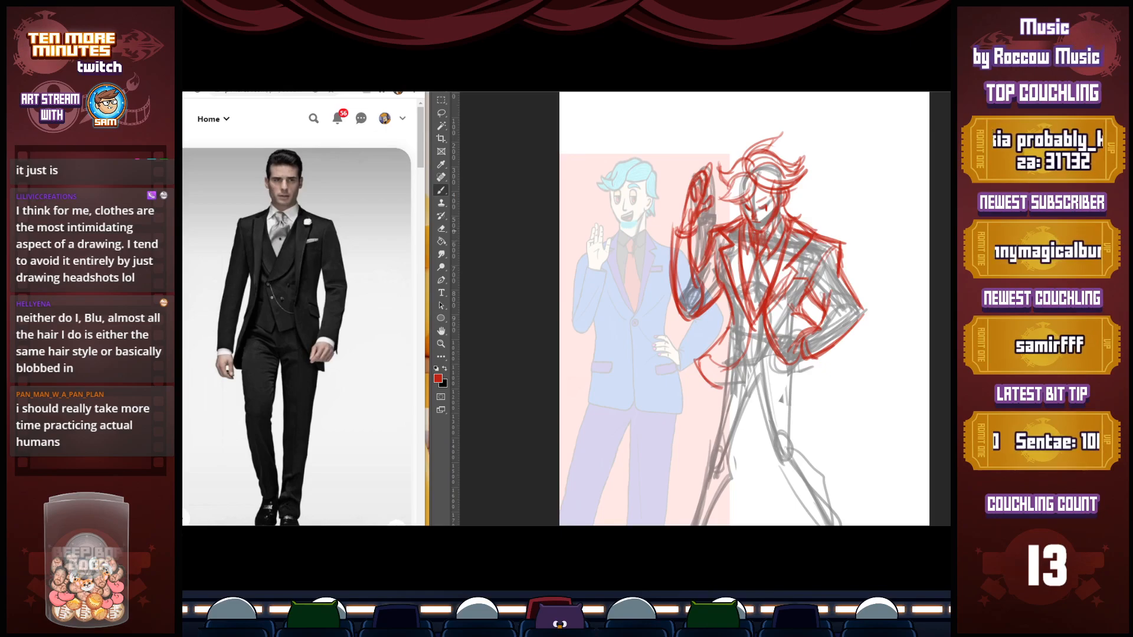
{"action": "left_click_drag", "start_coordinate": [766, 223], "coordinate": [770, 233]}
Sample white from the canvas, paint over stray lines below the chin, and return to red
{"action": "key", "text": "x"}
{"action": "key", "text": "i"}
{"action": "left_click", "coordinate": [816, 193]}
{"action": "key", "text": "b"}
{"action": "left_click_drag", "start_coordinate": [774, 220], "coordinate": [769, 235]}
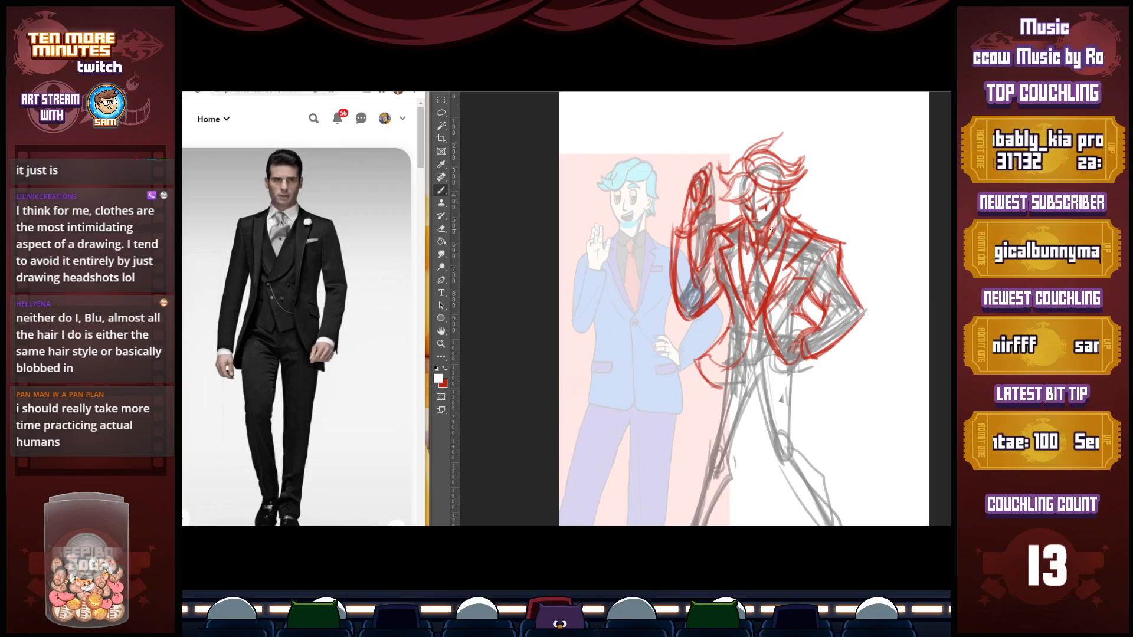
{"action": "key", "text": "x"}
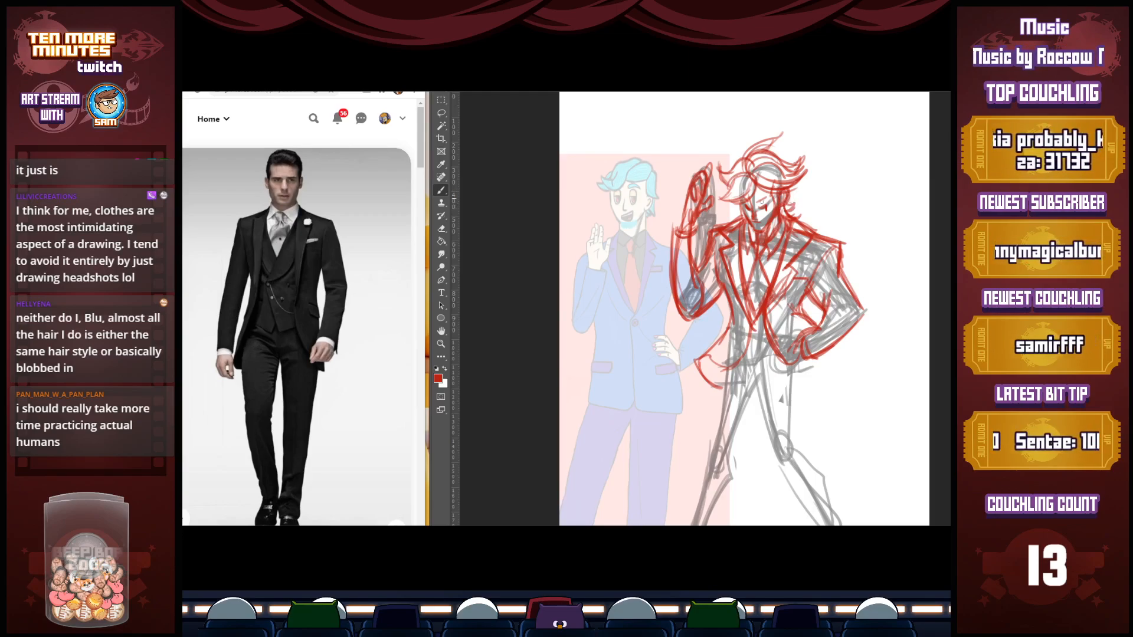
Erase stray lines at the waist and redraw the jacket's left-side edge and front down to the hem
{"action": "key", "text": "e"}
{"action": "left_click_drag", "start_coordinate": [753, 328], "coordinate": [731, 364]}
{"action": "key", "text": "b"}
{"action": "mouse_move", "coordinate": [741, 290]}
{"action": "left_mouse_down"}
{"action": "mouse_move", "coordinate": [746, 317]}
{"action": "mouse_move", "coordinate": [708, 359]}
{"action": "mouse_move", "coordinate": [746, 331]}
{"action": "mouse_move", "coordinate": [723, 351]}
{"action": "left_mouse_up"}
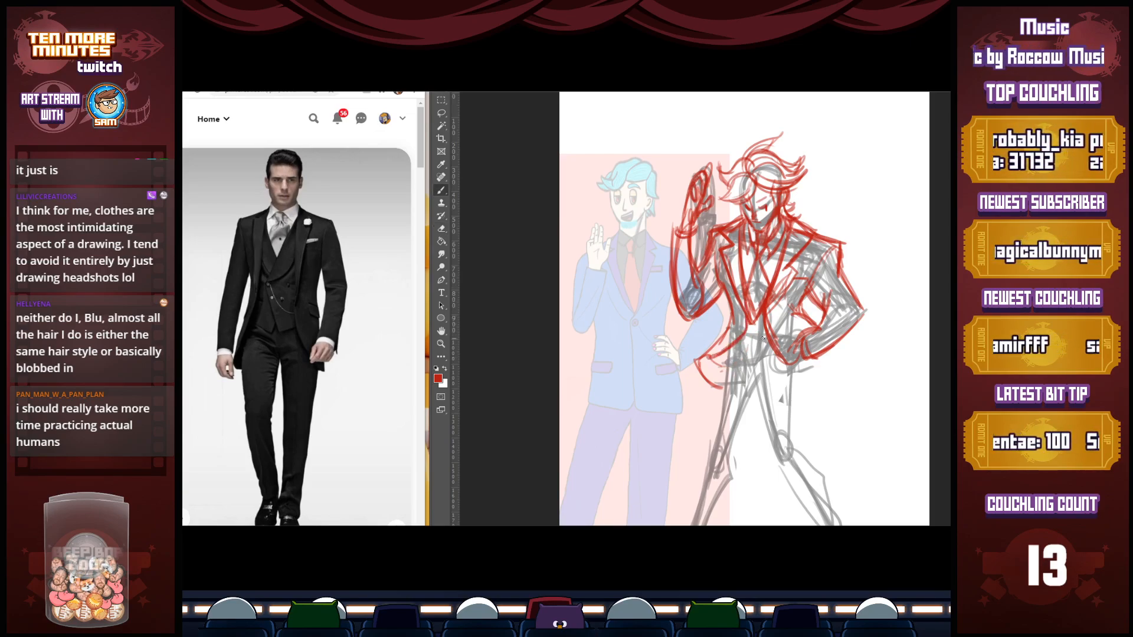
{"action": "mouse_move", "coordinate": [751, 314]}
{"action": "left_mouse_down"}
{"action": "mouse_move", "coordinate": [743, 357]}
{"action": "mouse_move", "coordinate": [781, 352]}
{"action": "mouse_move", "coordinate": [826, 321]}
{"action": "mouse_move", "coordinate": [778, 258]}
{"action": "left_mouse_up"}
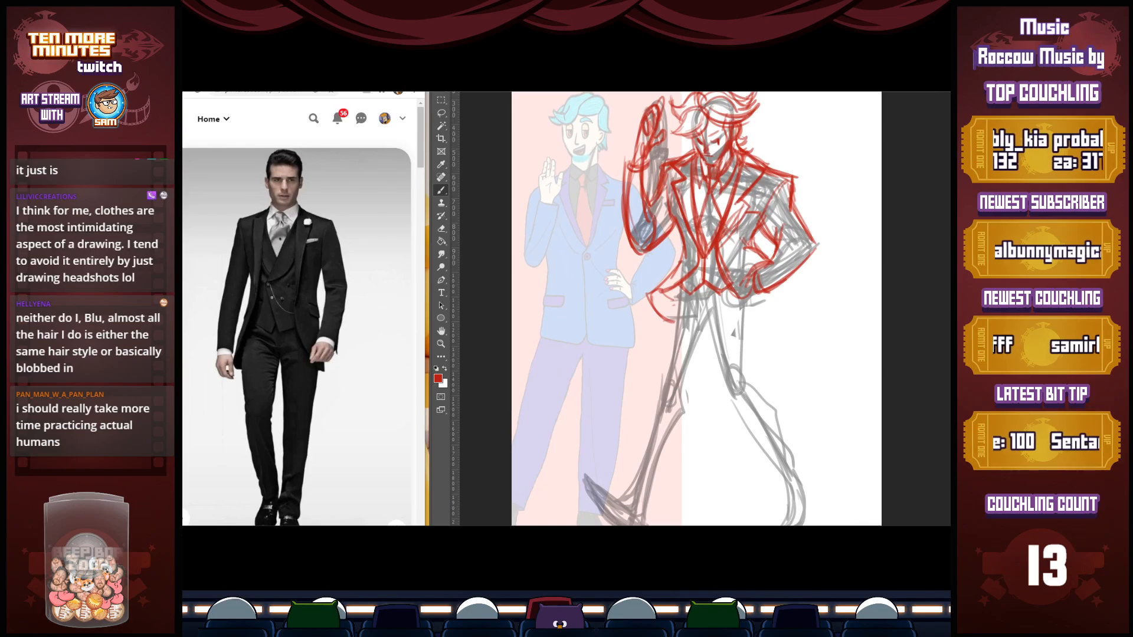
Lasso the left-side leg of the construction sketch, shift it slightly outward, rotate it a little, and deselect it
{"action": "key", "text": "l"}
{"action": "mouse_move", "coordinate": [707, 341]}
{"action": "left_mouse_down"}
{"action": "mouse_move", "coordinate": [672, 316]}
{"action": "mouse_move", "coordinate": [575, 522]}
{"action": "mouse_move", "coordinate": [703, 354]}
{"action": "left_mouse_up"}
{"action": "key", "text": "ctrl+t"}
{"action": "left_click_drag", "start_coordinate": [679, 406], "coordinate": [663, 401]}
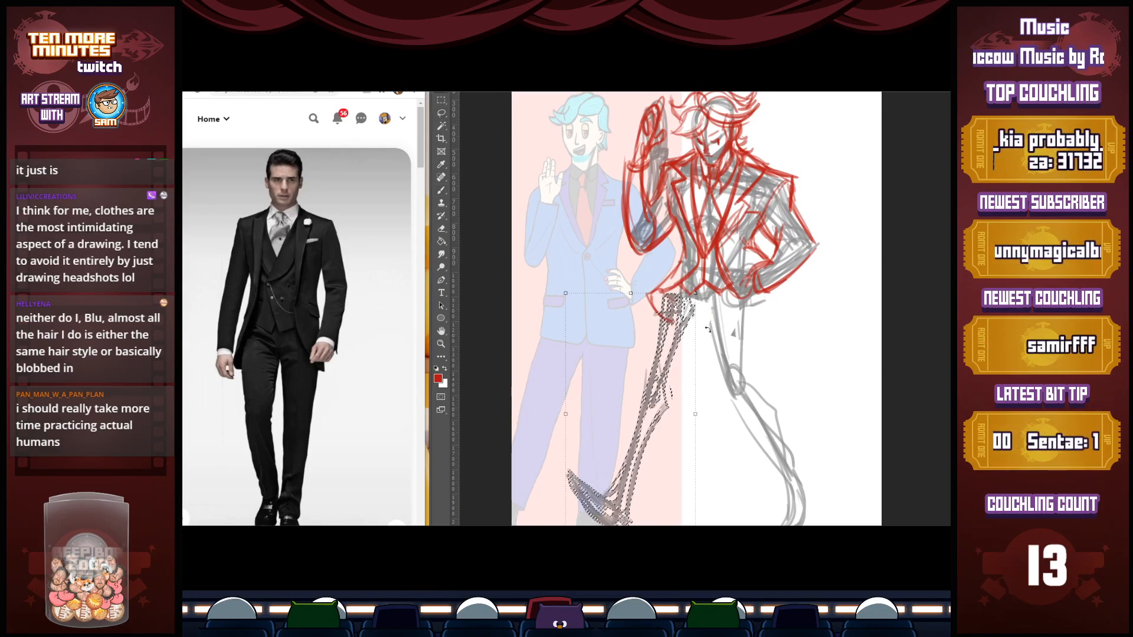
{"action": "left_click_drag", "start_coordinate": [702, 293], "coordinate": [704, 304]}
{"action": "key", "text": "Return"}
{"action": "key", "text": "ctrl+d"}
Lasso the right-side lower leg, shorten it slightly from the foot end, and deselect it
{"action": "mouse_move", "coordinate": [737, 369]}
{"action": "left_mouse_down"}
{"action": "mouse_move", "coordinate": [742, 501]}
{"action": "mouse_move", "coordinate": [761, 369]}
{"action": "left_mouse_up"}
{"action": "key", "text": "ctrl+t"}
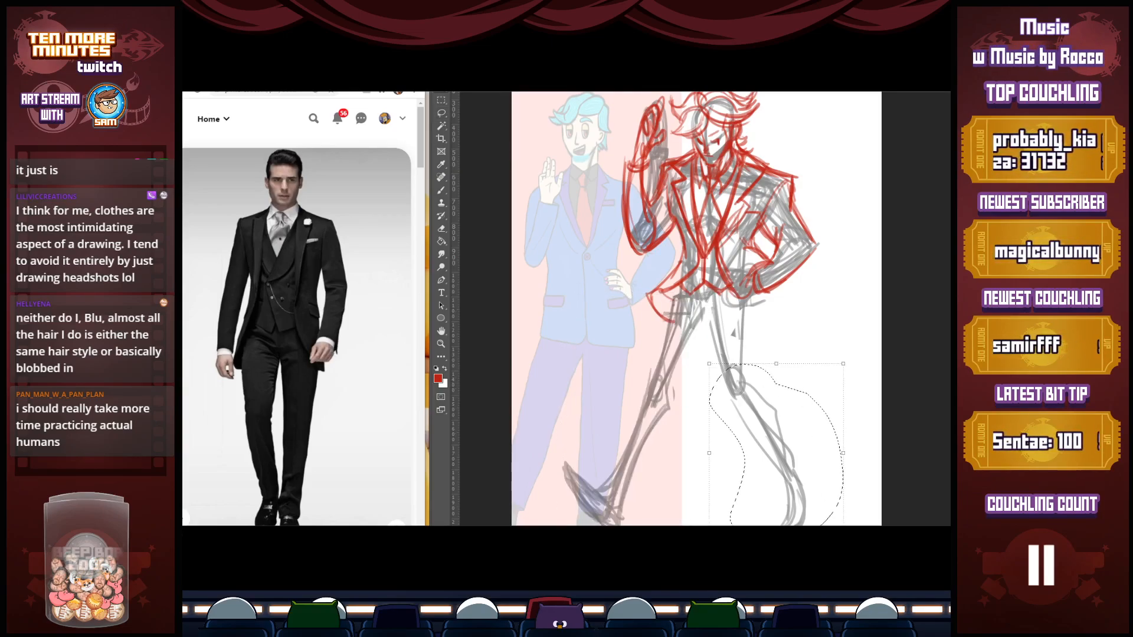
{"action": "scroll", "coordinate": [779, 496], "scroll_direction": "down", "scroll_amount": 2}
{"action": "left_click_drag", "start_coordinate": [777, 503], "coordinate": [777, 488]}
{"action": "key", "text": "Return"}
{"action": "key", "text": "ctrl+d"}
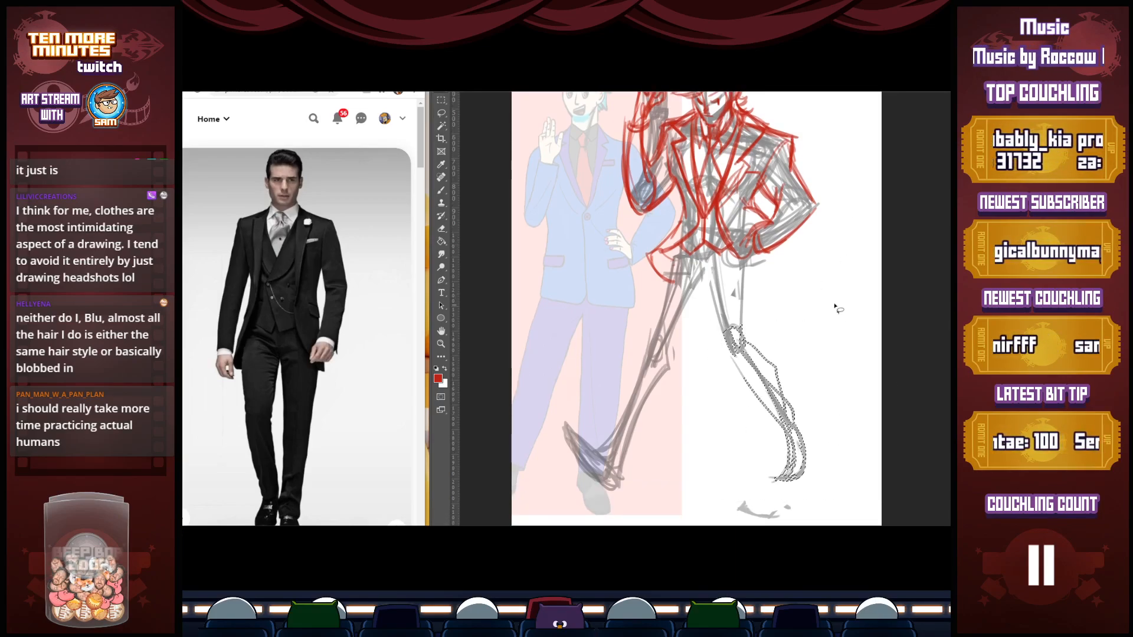
Brush red outlines for the trousers' upper legs and the right-side lower leg, cuff and shoe over the grey construction
{"action": "key", "text": "b"}
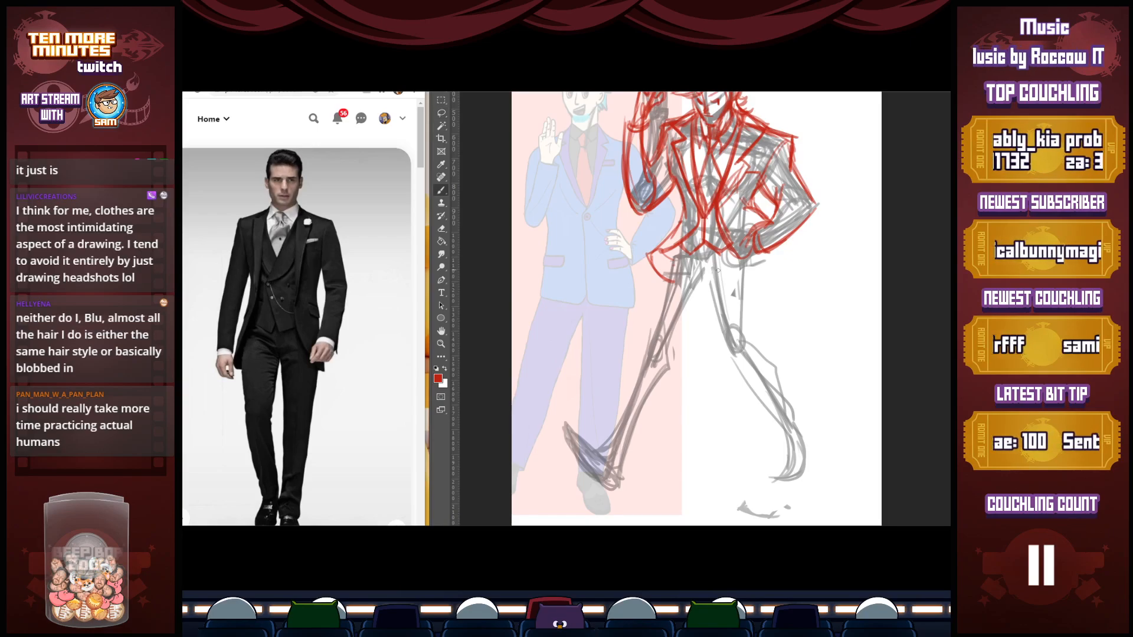
{"action": "mouse_move", "coordinate": [681, 267]}
{"action": "left_mouse_down"}
{"action": "mouse_move", "coordinate": [707, 282]}
{"action": "mouse_move", "coordinate": [721, 346]}
{"action": "left_mouse_up"}
{"action": "mouse_move", "coordinate": [707, 284]}
{"action": "left_mouse_down"}
{"action": "mouse_move", "coordinate": [720, 353]}
{"action": "mouse_move", "coordinate": [773, 417]}
{"action": "left_mouse_up"}
{"action": "mouse_move", "coordinate": [722, 346]}
{"action": "left_mouse_down"}
{"action": "mouse_move", "coordinate": [781, 433]}
{"action": "mouse_move", "coordinate": [779, 453]}
{"action": "mouse_move", "coordinate": [805, 438]}
{"action": "left_mouse_up"}
{"action": "mouse_move", "coordinate": [742, 259]}
{"action": "left_mouse_down"}
{"action": "mouse_move", "coordinate": [746, 326]}
{"action": "mouse_move", "coordinate": [781, 374]}
{"action": "left_mouse_up"}
{"action": "mouse_move", "coordinate": [777, 373]}
{"action": "left_mouse_down"}
{"action": "mouse_move", "coordinate": [814, 439]}
{"action": "mouse_move", "coordinate": [767, 475]}
{"action": "mouse_move", "coordinate": [800, 479]}
{"action": "mouse_move", "coordinate": [807, 443]}
{"action": "mouse_move", "coordinate": [805, 472]}
{"action": "mouse_move", "coordinate": [768, 480]}
{"action": "mouse_move", "coordinate": [800, 479]}
{"action": "mouse_move", "coordinate": [814, 451]}
{"action": "left_mouse_up"}
{"action": "left_click_drag", "start_coordinate": [679, 248], "coordinate": [643, 364]}
{"action": "left_click_drag", "start_coordinate": [706, 294], "coordinate": [669, 367]}
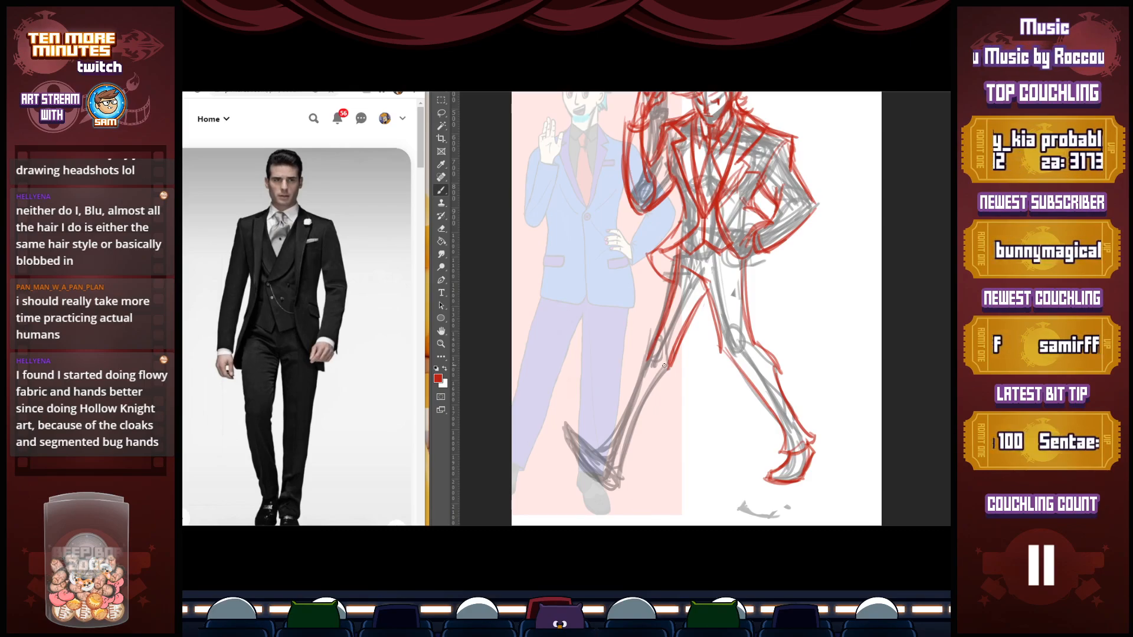
Outline the left-side lower trouser leg down to its cuff and draw the raised shoe with its sole in red
{"action": "mouse_move", "coordinate": [671, 352]}
{"action": "left_mouse_down"}
{"action": "mouse_move", "coordinate": [672, 375]}
{"action": "mouse_move", "coordinate": [578, 463]}
{"action": "left_mouse_up"}
{"action": "mouse_move", "coordinate": [565, 420]}
{"action": "left_mouse_down"}
{"action": "mouse_move", "coordinate": [595, 454]}
{"action": "mouse_move", "coordinate": [587, 428]}
{"action": "mouse_move", "coordinate": [601, 447]}
{"action": "left_mouse_up"}
{"action": "left_click_drag", "start_coordinate": [563, 432], "coordinate": [595, 465]}
{"action": "mouse_move", "coordinate": [596, 465]}
{"action": "left_mouse_down"}
{"action": "mouse_move", "coordinate": [583, 466]}
{"action": "mouse_move", "coordinate": [611, 490]}
{"action": "left_mouse_up"}
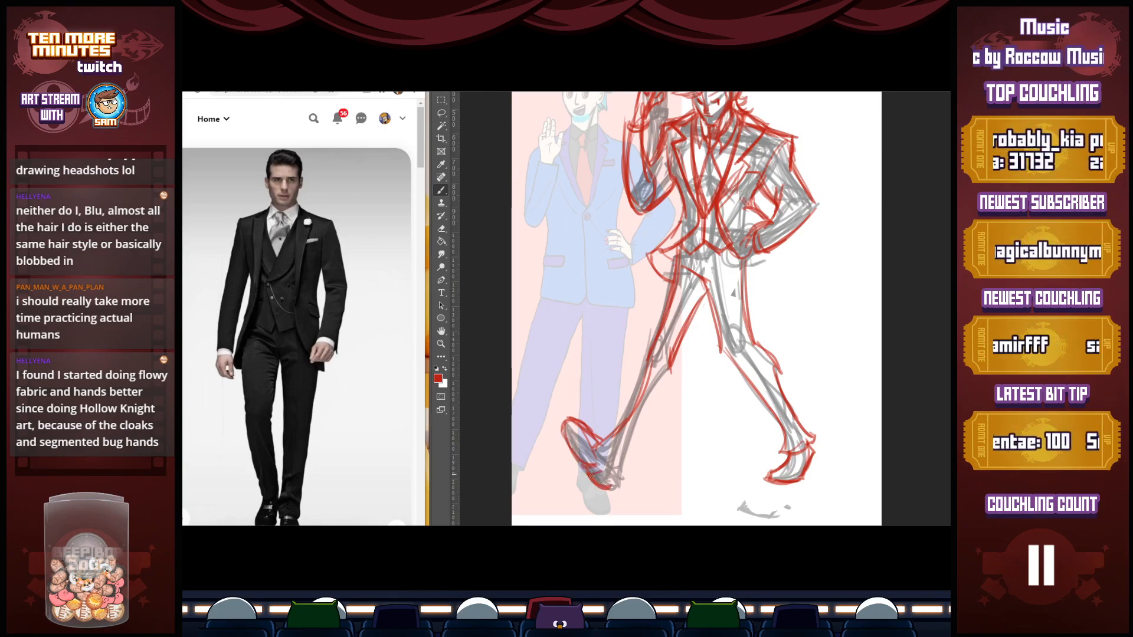
{"action": "left_click_drag", "start_coordinate": [583, 438], "coordinate": [614, 487]}
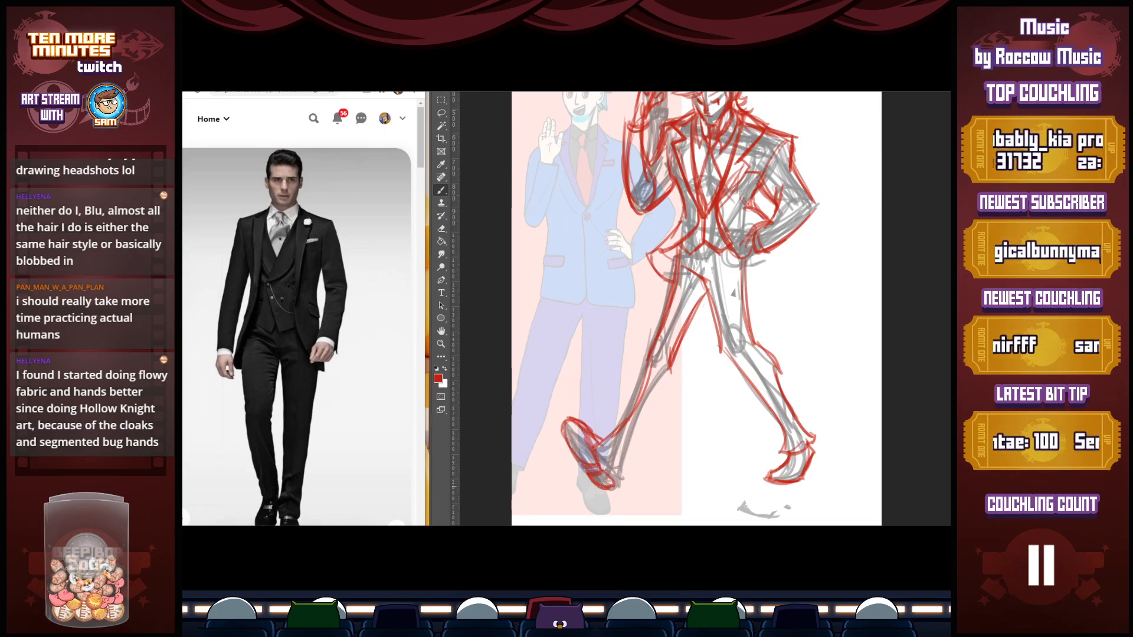
{"action": "mouse_move", "coordinate": [597, 440]}
{"action": "left_mouse_down"}
{"action": "mouse_move", "coordinate": [614, 467]}
{"action": "mouse_move", "coordinate": [622, 452]}
{"action": "mouse_move", "coordinate": [601, 446]}
{"action": "mouse_move", "coordinate": [624, 489]}
{"action": "left_mouse_up"}
{"action": "mouse_move", "coordinate": [674, 370]}
{"action": "left_mouse_down"}
{"action": "mouse_move", "coordinate": [641, 424]}
{"action": "mouse_move", "coordinate": [647, 409]}
{"action": "mouse_move", "coordinate": [627, 479]}
{"action": "left_mouse_up"}
{"action": "mouse_move", "coordinate": [635, 472]}
{"action": "left_mouse_down"}
{"action": "mouse_move", "coordinate": [619, 481]}
{"action": "mouse_move", "coordinate": [636, 462]}
{"action": "mouse_move", "coordinate": [644, 360]}
{"action": "left_mouse_up"}
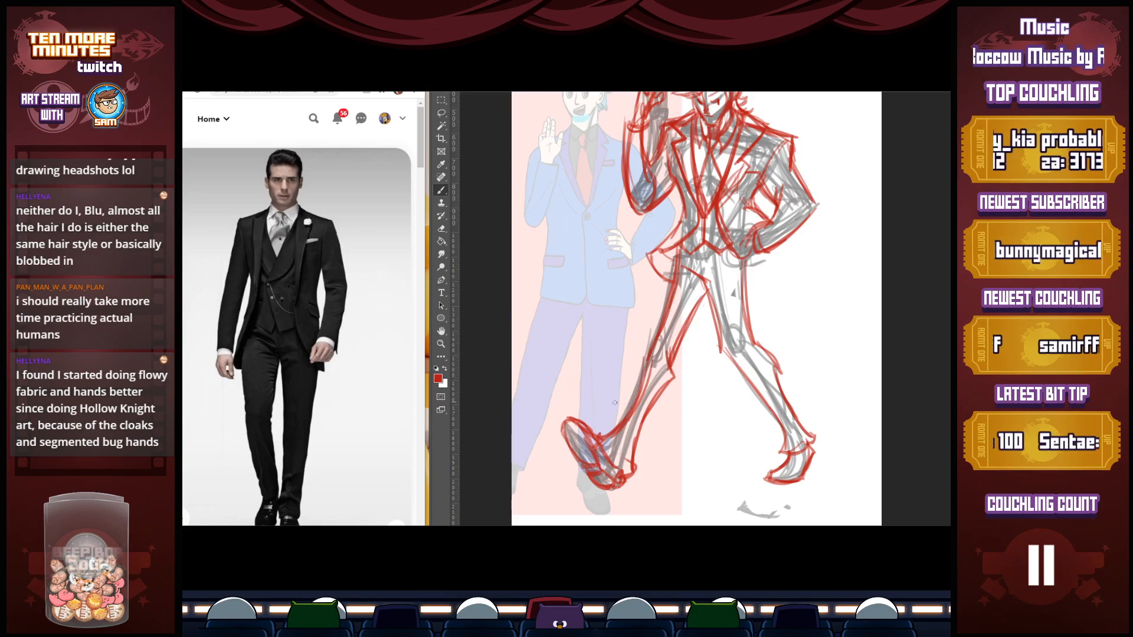
Hatch shading on both shoes and add small trouser fold lines and ground marks near the right-side shoe
{"action": "left_click_drag", "start_coordinate": [577, 419], "coordinate": [622, 480]}
{"action": "mouse_move", "coordinate": [773, 470]}
{"action": "left_mouse_down"}
{"action": "mouse_move", "coordinate": [782, 480]}
{"action": "mouse_move", "coordinate": [809, 453]}
{"action": "left_mouse_up"}
{"action": "left_click_drag", "start_coordinate": [756, 482], "coordinate": [799, 487]}
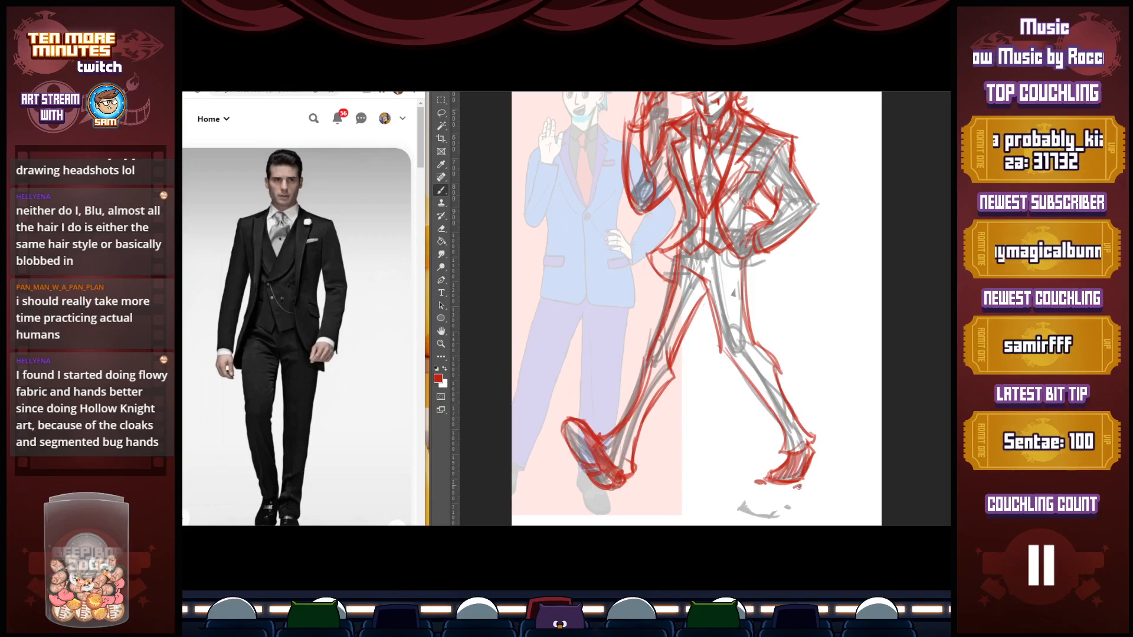
{"action": "left_click_drag", "start_coordinate": [696, 307], "coordinate": [663, 353]}
{"action": "mouse_move", "coordinate": [741, 290]}
{"action": "left_mouse_down"}
{"action": "mouse_move", "coordinate": [724, 325]}
{"action": "mouse_move", "coordinate": [747, 305]}
{"action": "mouse_move", "coordinate": [721, 327]}
{"action": "mouse_move", "coordinate": [743, 302]}
{"action": "mouse_move", "coordinate": [714, 286]}
{"action": "mouse_move", "coordinate": [712, 304]}
{"action": "mouse_move", "coordinate": [692, 287]}
{"action": "mouse_move", "coordinate": [705, 303]}
{"action": "mouse_move", "coordinate": [718, 280]}
{"action": "mouse_move", "coordinate": [692, 305]}
{"action": "mouse_move", "coordinate": [702, 282]}
{"action": "mouse_move", "coordinate": [687, 288]}
{"action": "mouse_move", "coordinate": [705, 291]}
{"action": "mouse_move", "coordinate": [698, 302]}
{"action": "mouse_move", "coordinate": [711, 295]}
{"action": "mouse_move", "coordinate": [693, 303]}
{"action": "mouse_move", "coordinate": [702, 311]}
{"action": "mouse_move", "coordinate": [728, 291]}
{"action": "left_mouse_up"}
{"action": "left_click_drag", "start_coordinate": [783, 507], "coordinate": [794, 495]}
Erase and redraw part of the left-side shoe in red, with the grey construction sketch hidden
{"action": "mouse_move", "coordinate": [537, 467]}
{"action": "left_mouse_down"}
{"action": "mouse_move", "coordinate": [564, 509]}
{"action": "mouse_move", "coordinate": [551, 490]}
{"action": "left_mouse_up"}
{"action": "key", "text": "e"}
{"action": "mouse_move", "coordinate": [543, 469]}
{"action": "left_mouse_down"}
{"action": "mouse_move", "coordinate": [562, 508]}
{"action": "mouse_move", "coordinate": [549, 512]}
{"action": "mouse_move", "coordinate": [559, 508]}
{"action": "mouse_move", "coordinate": [549, 468]}
{"action": "mouse_move", "coordinate": [565, 504]}
{"action": "left_mouse_up"}
{"action": "key", "text": "b"}
{"action": "mouse_move", "coordinate": [551, 468]}
{"action": "left_mouse_down"}
{"action": "mouse_move", "coordinate": [566, 505]}
{"action": "mouse_move", "coordinate": [565, 490]}
{"action": "left_mouse_up"}
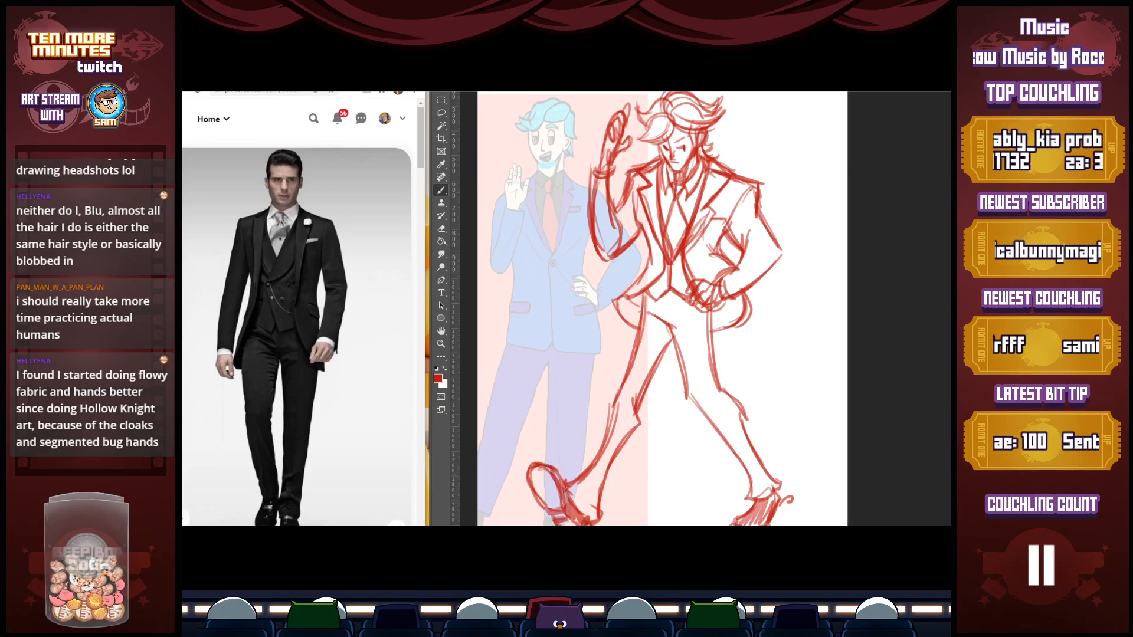
Set the foreground colour to purple and draw a long curved line of action through the figure from head to planted foot
{"action": "key", "text": "z"}
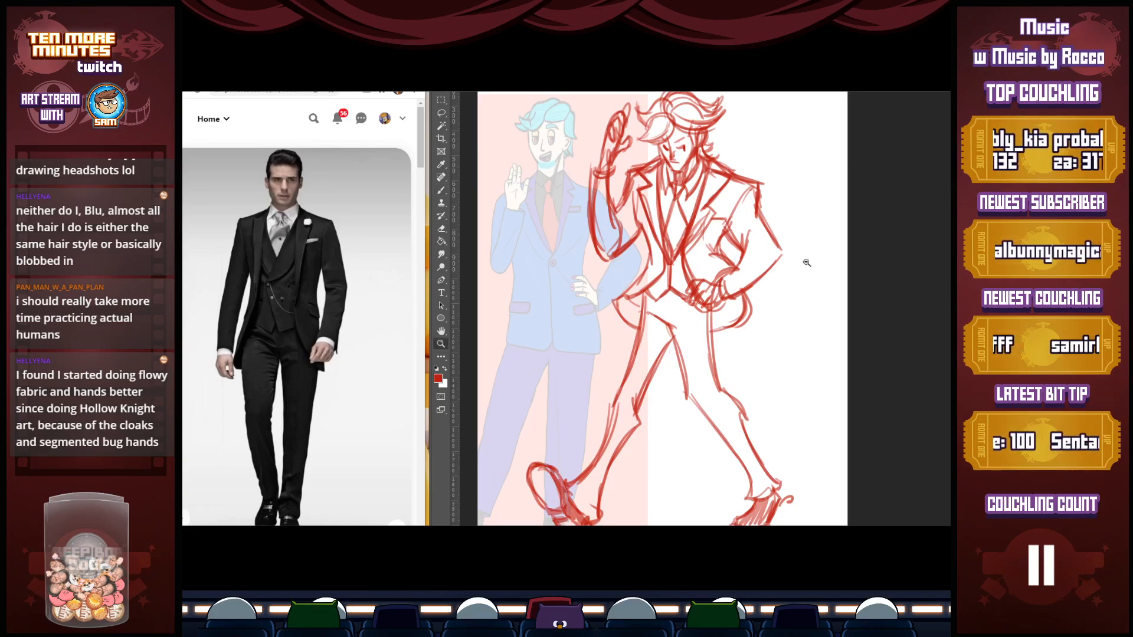
{"action": "left_click", "coordinate": [492, 341], "text": "alt"}
{"action": "left_click", "coordinate": [438, 379]}
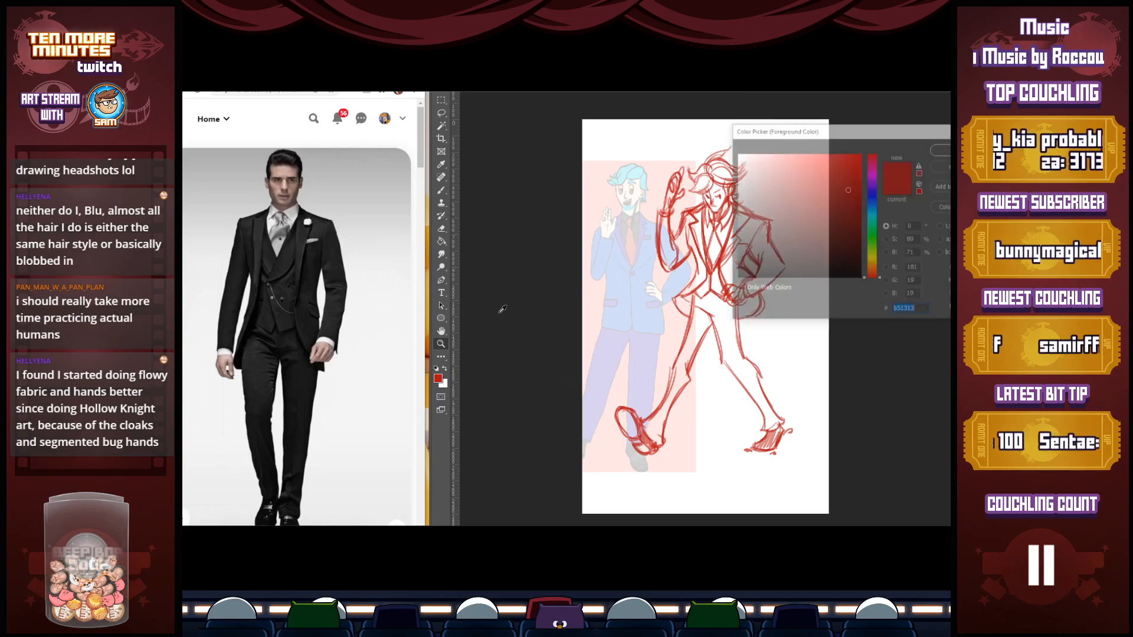
{"action": "left_click", "coordinate": [871, 185]}
{"action": "left_click", "coordinate": [848, 190]}
{"action": "key", "text": "Return"}
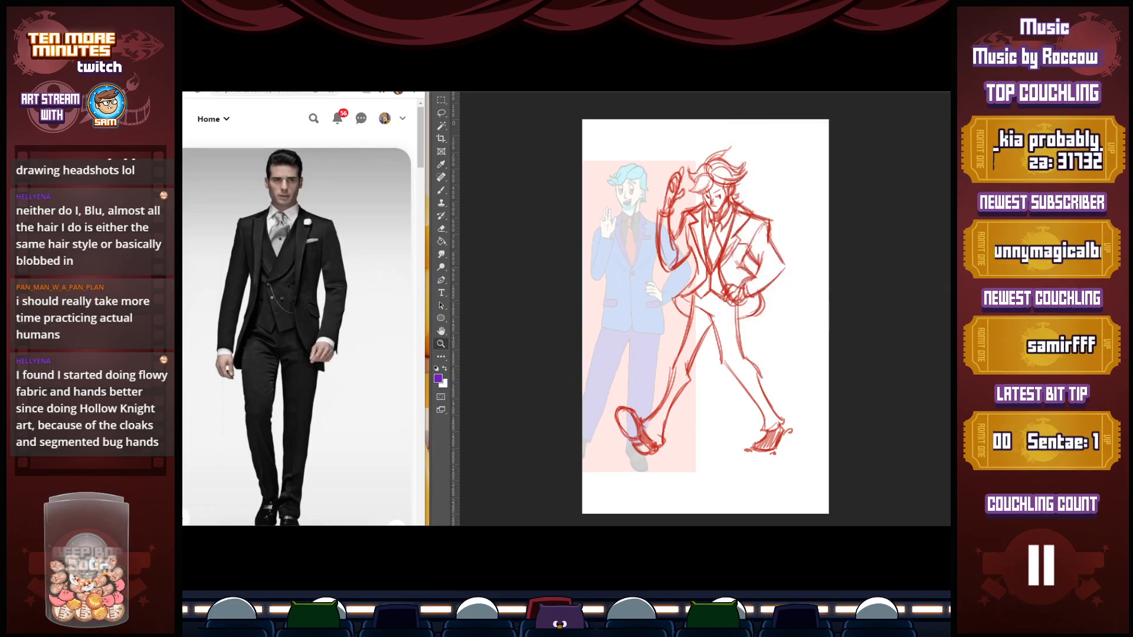
{"action": "key", "text": "b"}
{"action": "mouse_move", "coordinate": [726, 121]}
{"action": "left_mouse_down"}
{"action": "mouse_move", "coordinate": [737, 368]}
{"action": "mouse_move", "coordinate": [820, 478]}
{"action": "left_mouse_up"}
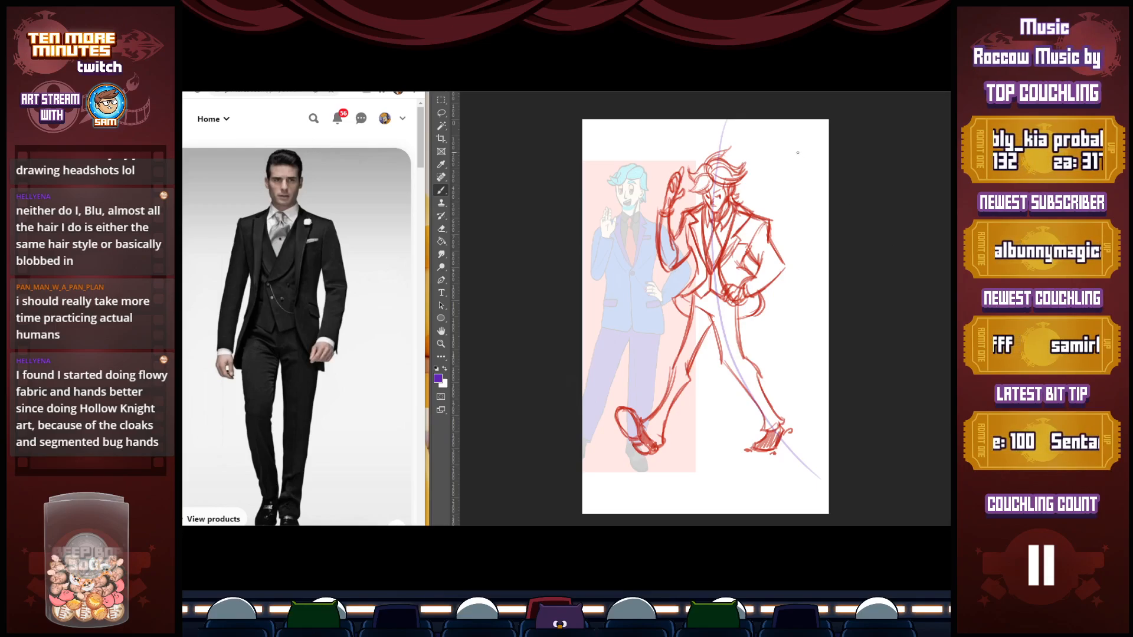
Draw a small purple mannequin of the stiff waving pose, hand on hip, in the blank area beside the red figure's head
{"action": "mouse_move", "coordinate": [795, 149]}
{"action": "left_mouse_down"}
{"action": "mouse_move", "coordinate": [803, 161]}
{"action": "mouse_move", "coordinate": [784, 161]}
{"action": "mouse_move", "coordinate": [788, 151]}
{"action": "mouse_move", "coordinate": [802, 181]}
{"action": "mouse_move", "coordinate": [818, 170]}
{"action": "mouse_move", "coordinate": [799, 185]}
{"action": "mouse_move", "coordinate": [797, 231]}
{"action": "left_mouse_up"}
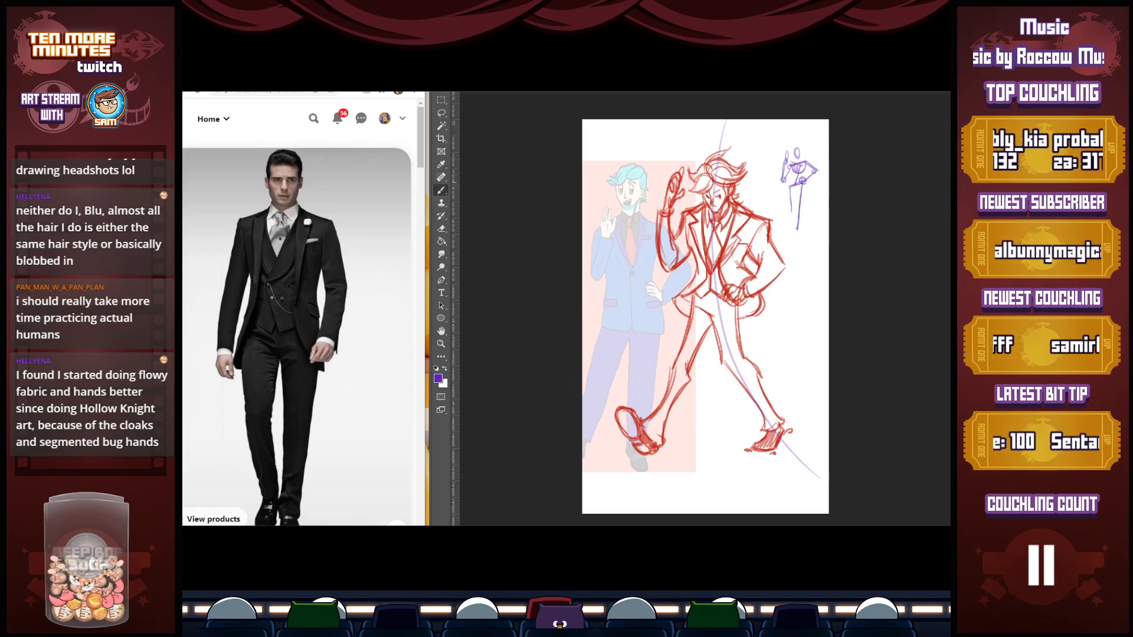
{"action": "left_click_drag", "start_coordinate": [794, 187], "coordinate": [782, 230]}
{"action": "mouse_move", "coordinate": [795, 186]}
{"action": "left_mouse_down"}
{"action": "mouse_move", "coordinate": [781, 233]}
{"action": "mouse_move", "coordinate": [794, 228]}
{"action": "left_mouse_up"}
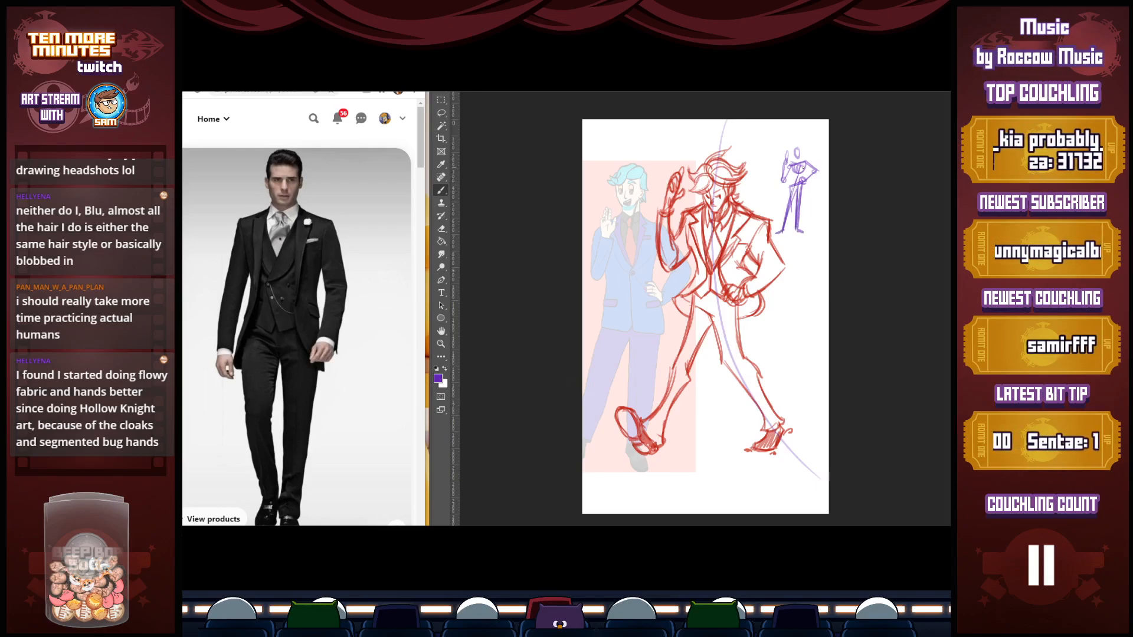
{"action": "mouse_move", "coordinate": [790, 166]}
{"action": "left_mouse_down"}
{"action": "mouse_move", "coordinate": [792, 197]}
{"action": "mouse_move", "coordinate": [801, 187]}
{"action": "mouse_move", "coordinate": [784, 181]}
{"action": "mouse_move", "coordinate": [817, 171]}
{"action": "mouse_move", "coordinate": [800, 151]}
{"action": "left_mouse_up"}
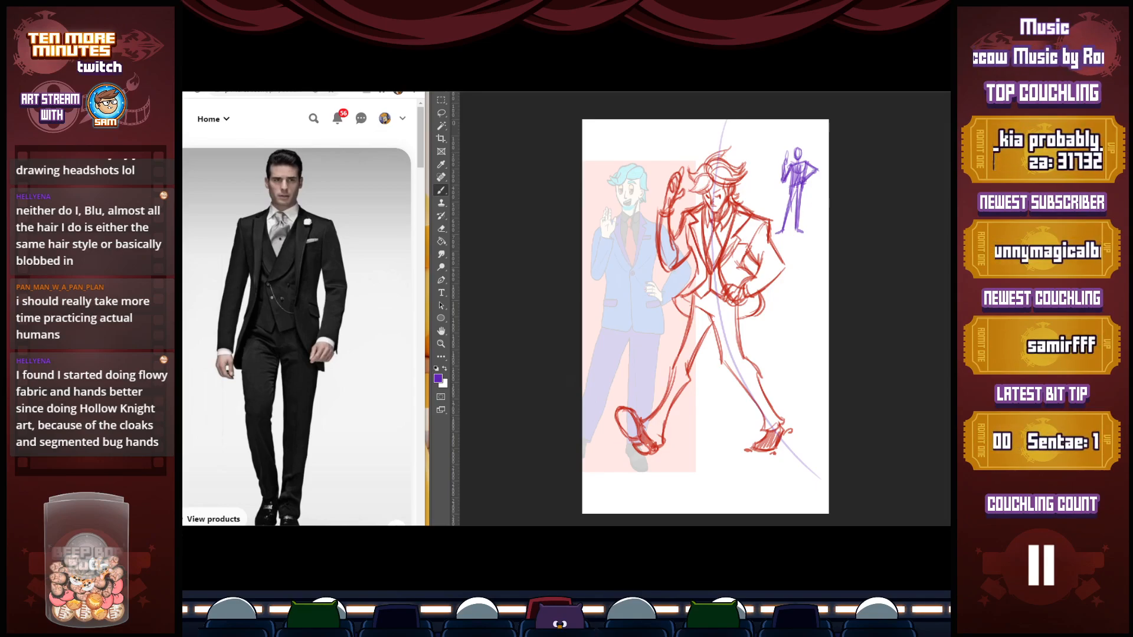
Reset the foreground colour to black and redraw the raised hand's fingers and cuff over the red sketch
{"action": "left_click", "coordinate": [436, 368]}
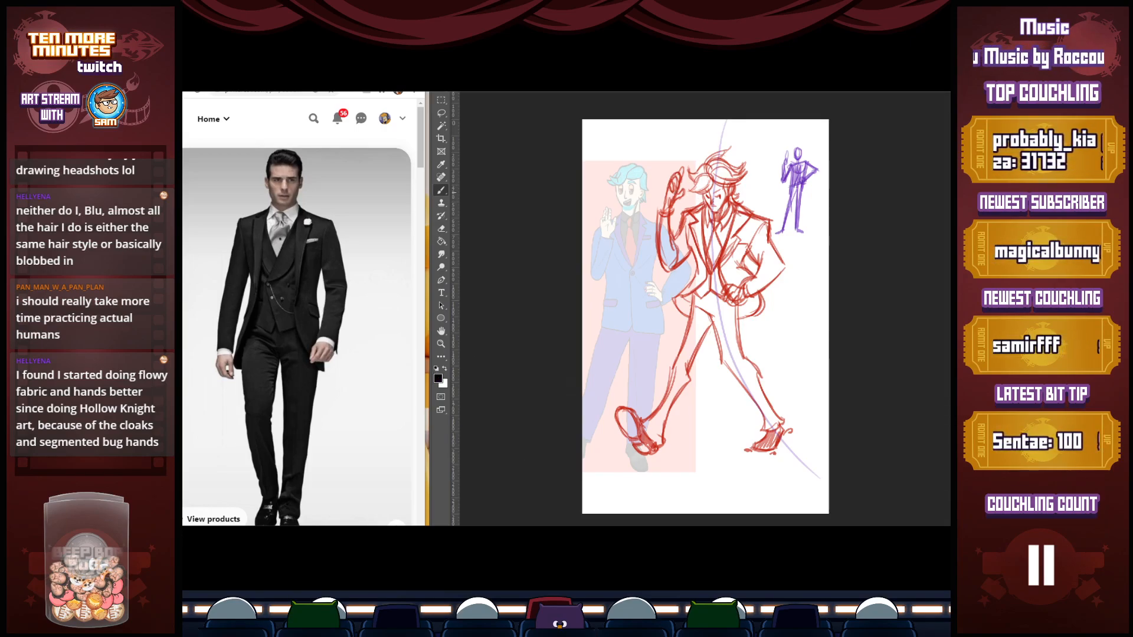
{"action": "key", "text": "z"}
{"action": "left_click", "coordinate": [679, 193]}
{"action": "key", "text": "b"}
{"action": "mouse_move", "coordinate": [672, 190]}
{"action": "left_mouse_down"}
{"action": "mouse_move", "coordinate": [667, 211]}
{"action": "mouse_move", "coordinate": [670, 174]}
{"action": "mouse_move", "coordinate": [682, 165]}
{"action": "left_mouse_up"}
{"action": "mouse_move", "coordinate": [681, 175]}
{"action": "left_mouse_down"}
{"action": "mouse_move", "coordinate": [676, 187]}
{"action": "mouse_move", "coordinate": [690, 147]}
{"action": "mouse_move", "coordinate": [660, 212]}
{"action": "mouse_move", "coordinate": [690, 186]}
{"action": "mouse_move", "coordinate": [653, 226]}
{"action": "left_mouse_up"}
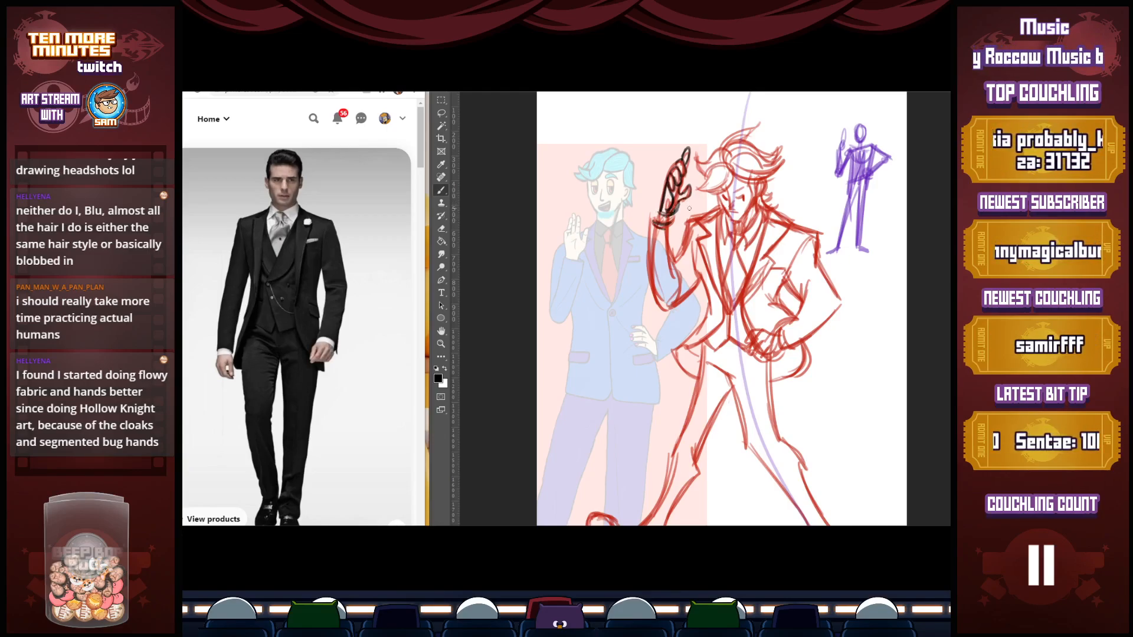
Add black jacket buttons, a breast pocket detail, a crease beside it and a darker eye
{"action": "left_click", "coordinate": [745, 313]}
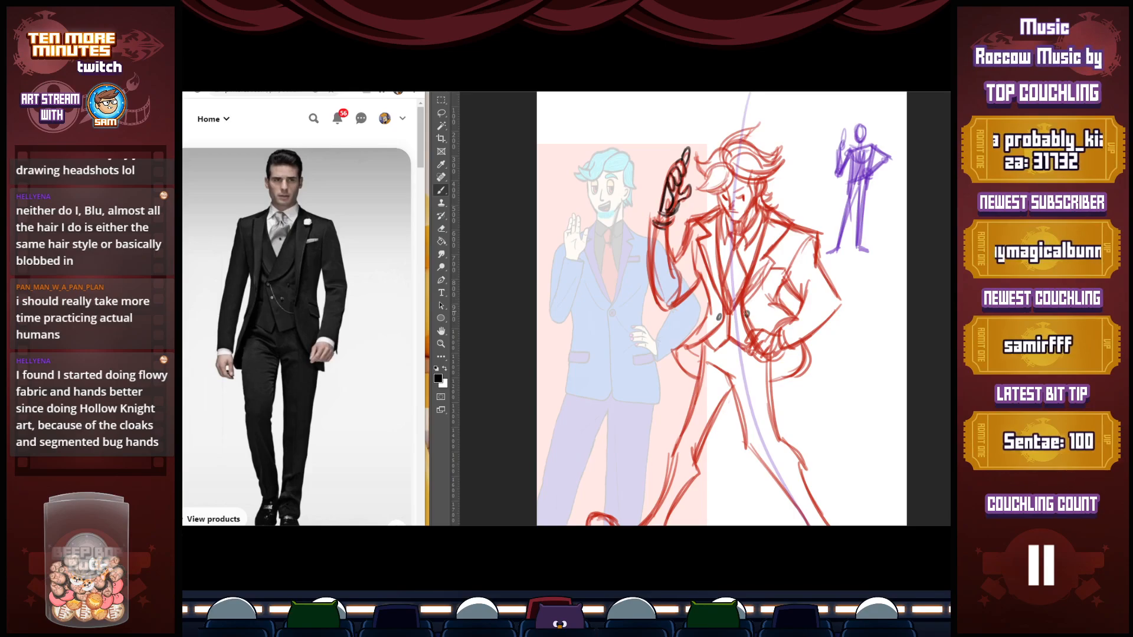
{"action": "left_click_drag", "start_coordinate": [769, 259], "coordinate": [780, 264]}
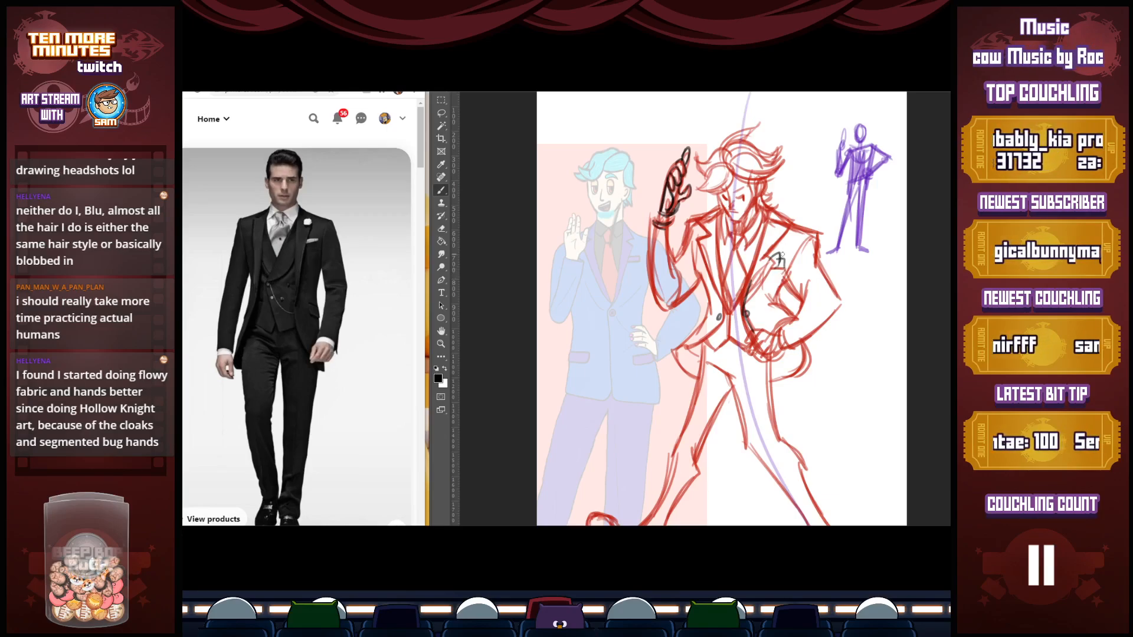
{"action": "left_click_drag", "start_coordinate": [776, 300], "coordinate": [818, 235]}
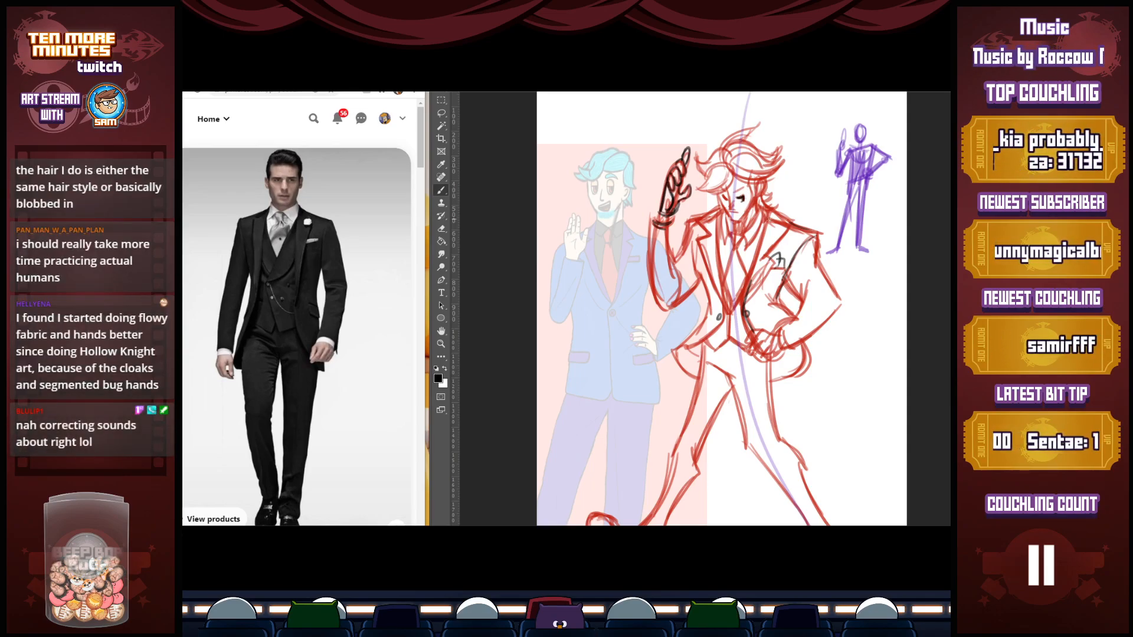
Try a black stroke along the left-side leg, undo it, and brush a ground shadow beneath the left-side shoe
{"action": "key", "text": "z"}
{"action": "left_click", "coordinate": [770, 252], "text": "alt"}
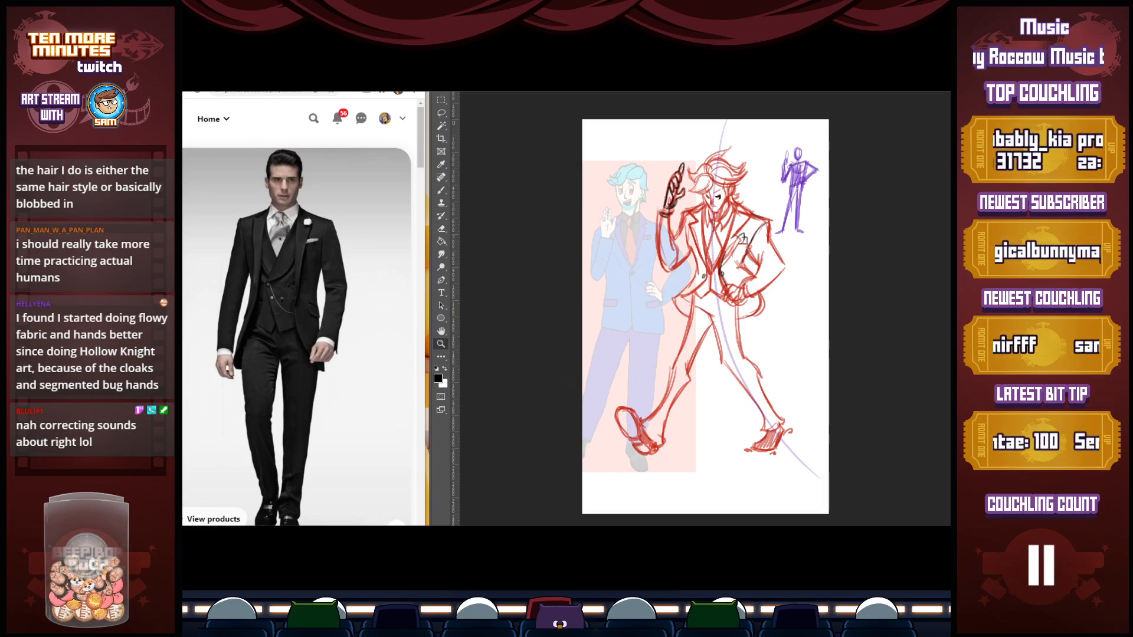
{"action": "key", "text": "b"}
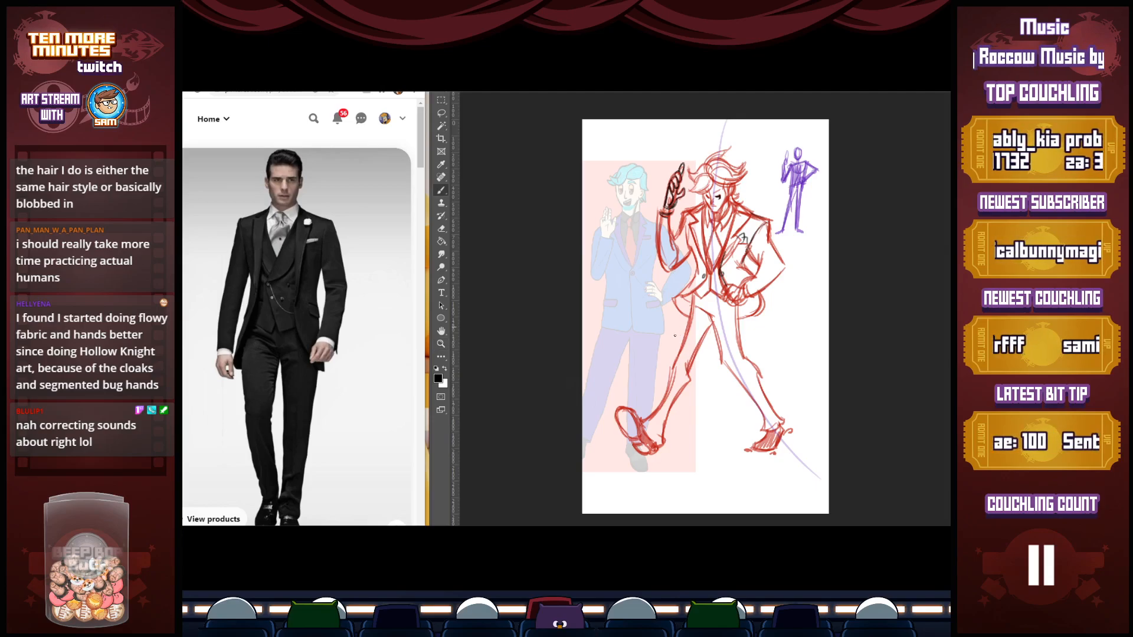
{"action": "left_click_drag", "start_coordinate": [683, 312], "coordinate": [639, 408]}
{"action": "key", "text": "ctrl+z"}
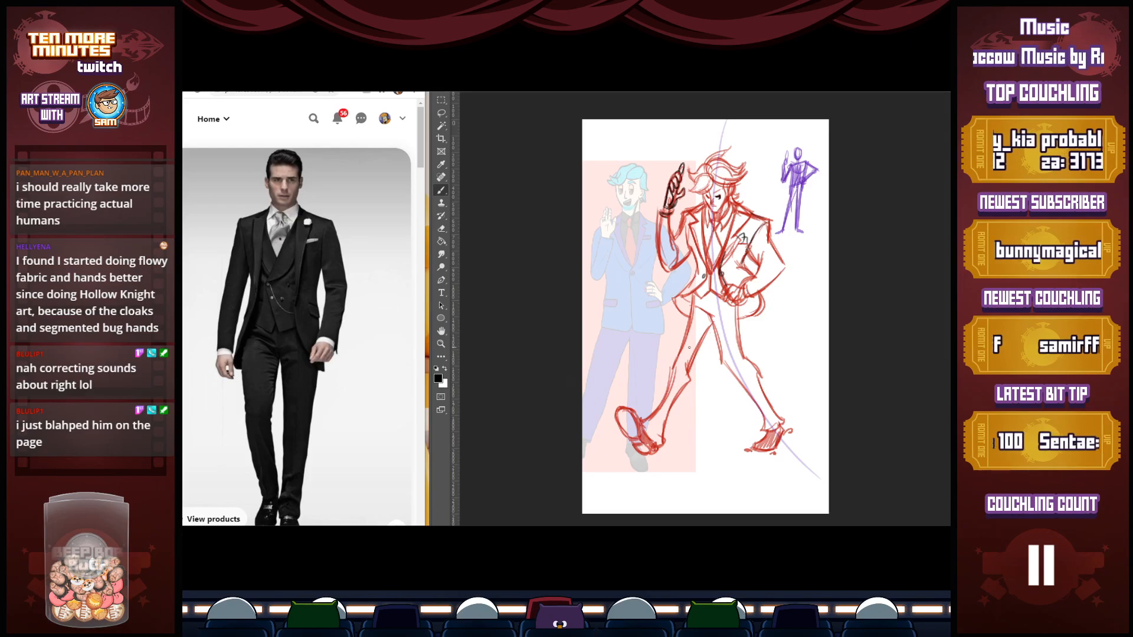
{"action": "left_click_drag", "start_coordinate": [627, 458], "coordinate": [658, 455]}
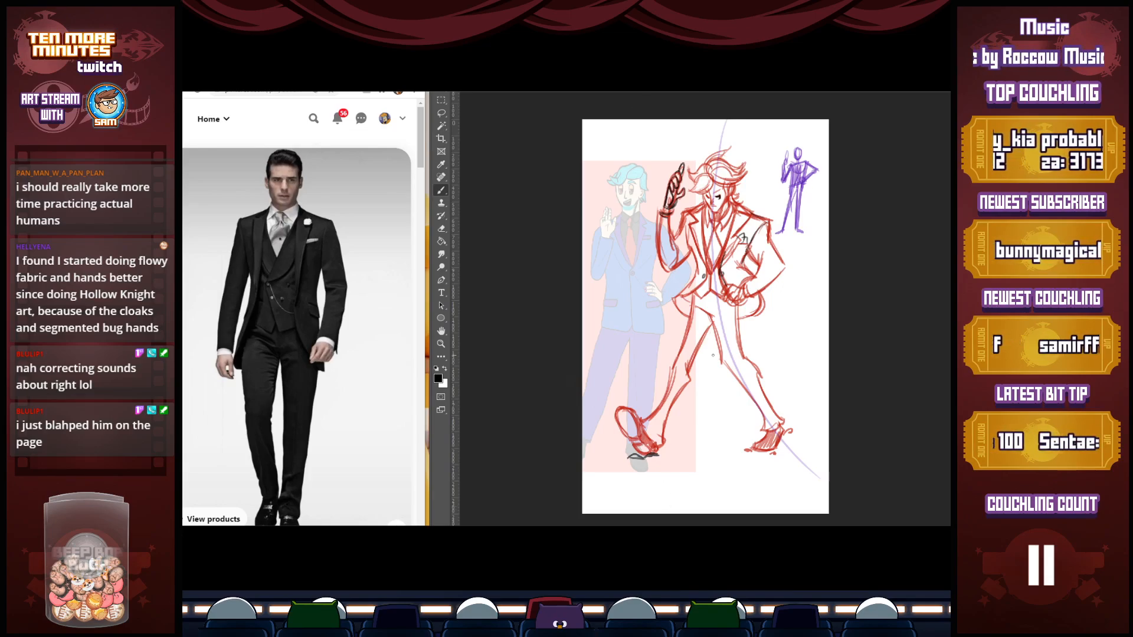
Switch to the pixel-art character document, fade the sprite under a translucent white fill, and return to a black brush
{"action": "key", "text": "ctrl+Tab"}
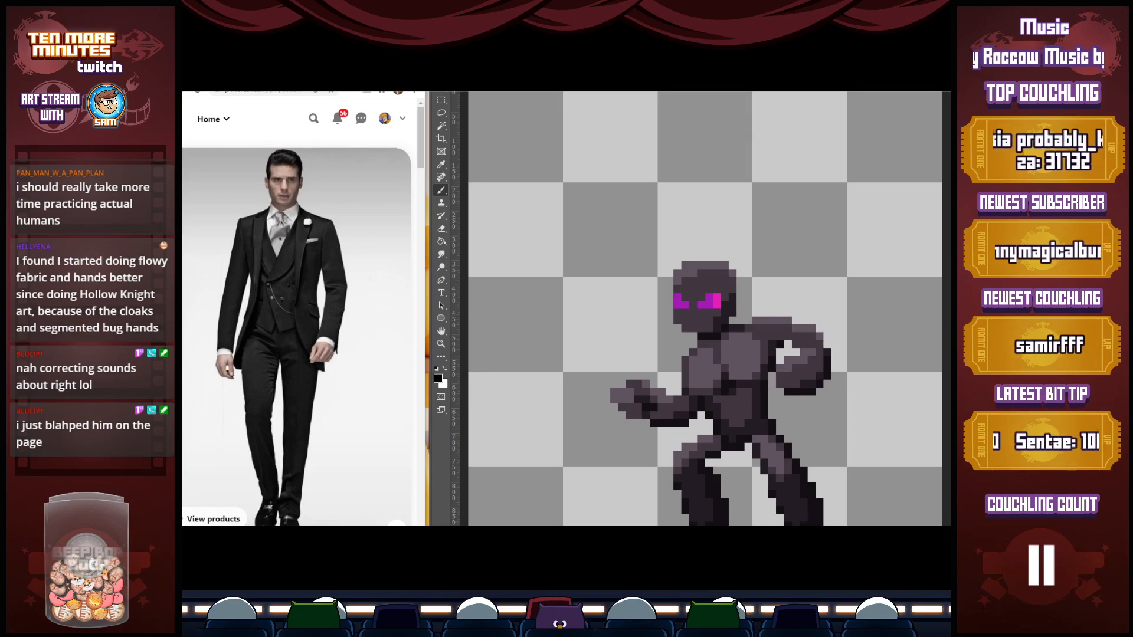
{"action": "key", "text": "ctrl+minus"}
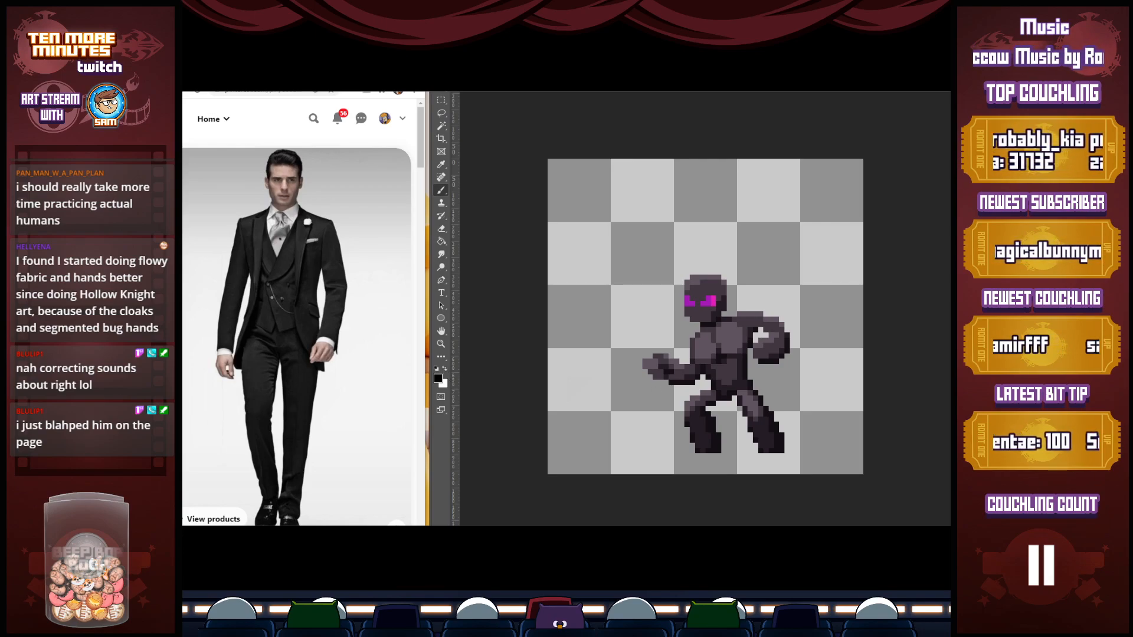
{"action": "key", "text": "x"}
{"action": "key", "text": "g"}
{"action": "left_click", "coordinate": [758, 303]}
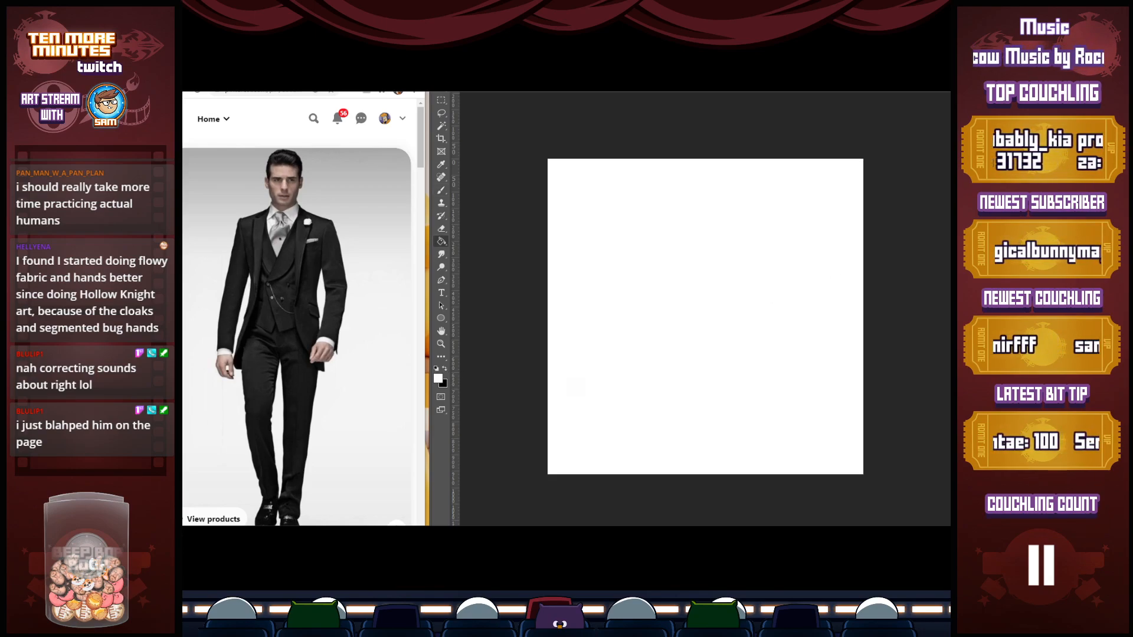
{"action": "key", "text": "ctrl+z"}
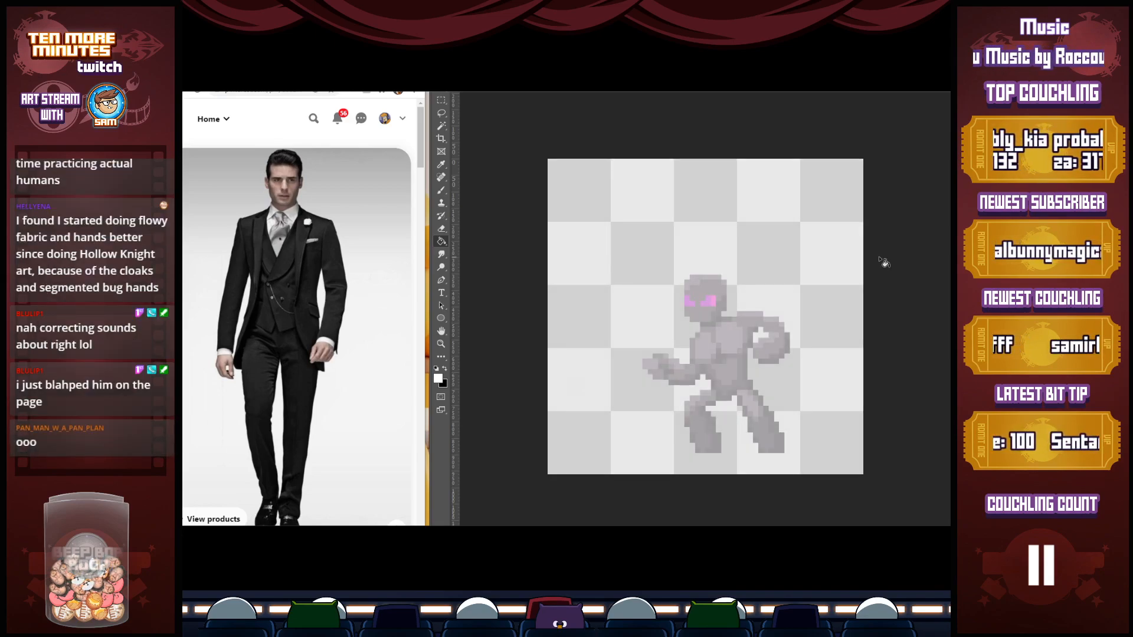
{"action": "key", "text": "b"}
{"action": "key", "text": "x"}
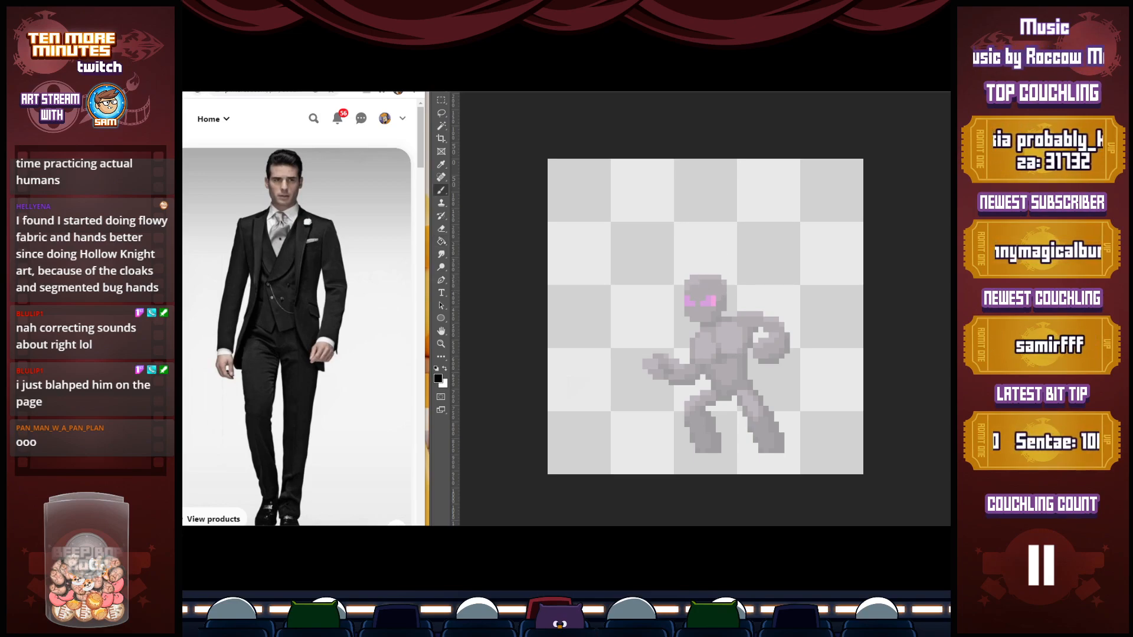
Return to the fighting pose search results, widen the browser window, and view the loish pose sheet and the Kakashi fighting poses
{"action": "key", "text": "alt+Left"}
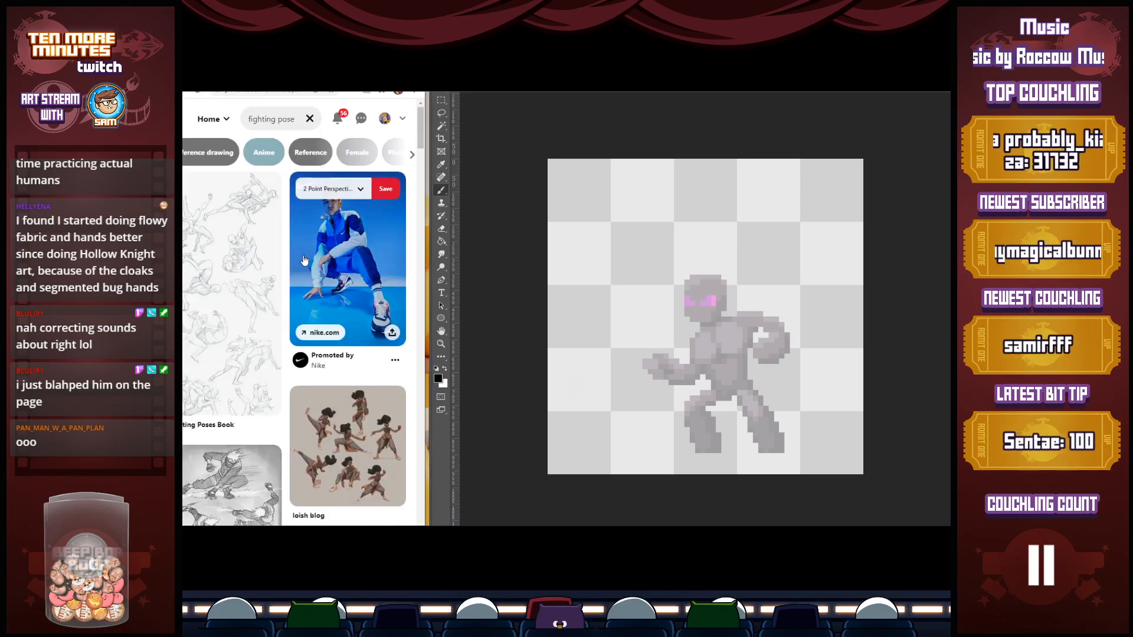
{"action": "left_click_drag", "start_coordinate": [425, 231], "coordinate": [656, 252]}
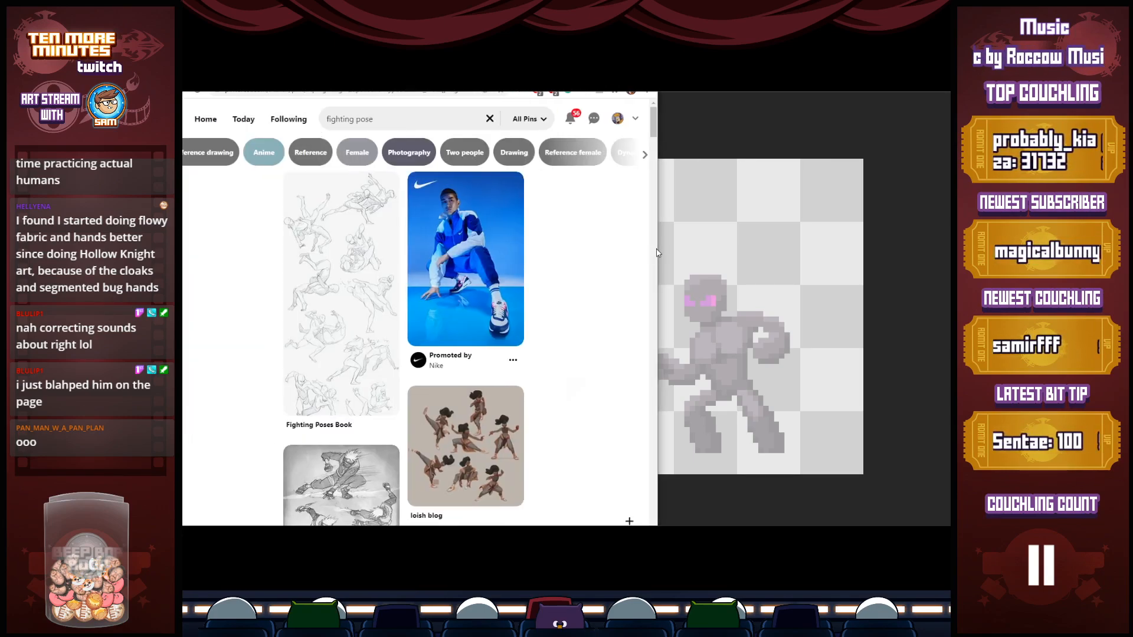
{"action": "left_click", "coordinate": [470, 223]}
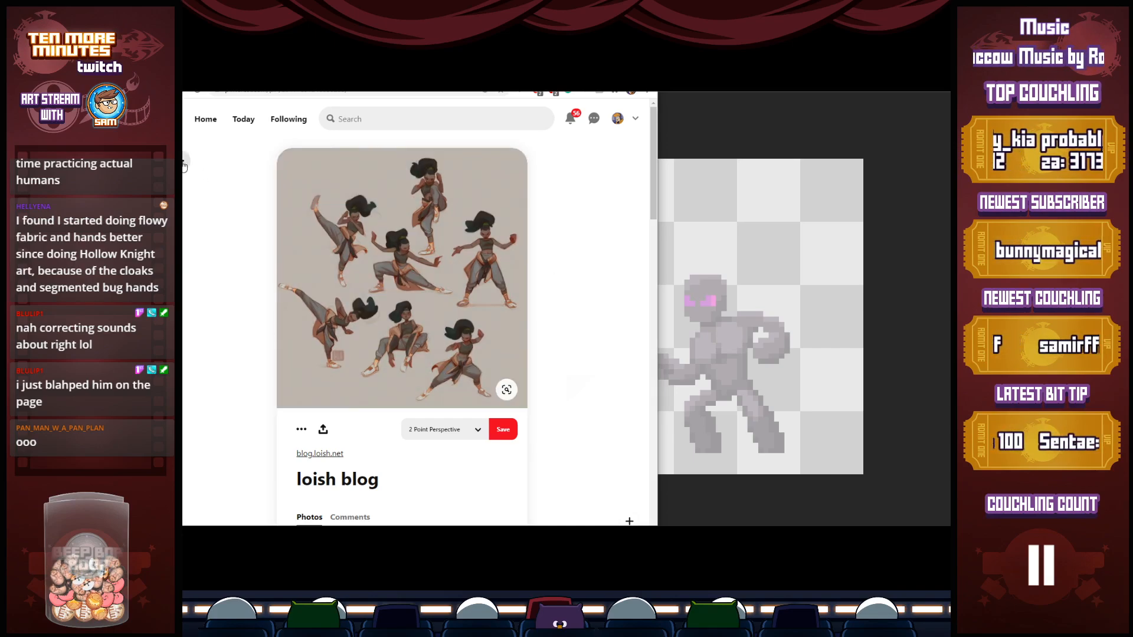
{"action": "left_click", "coordinate": [184, 161]}
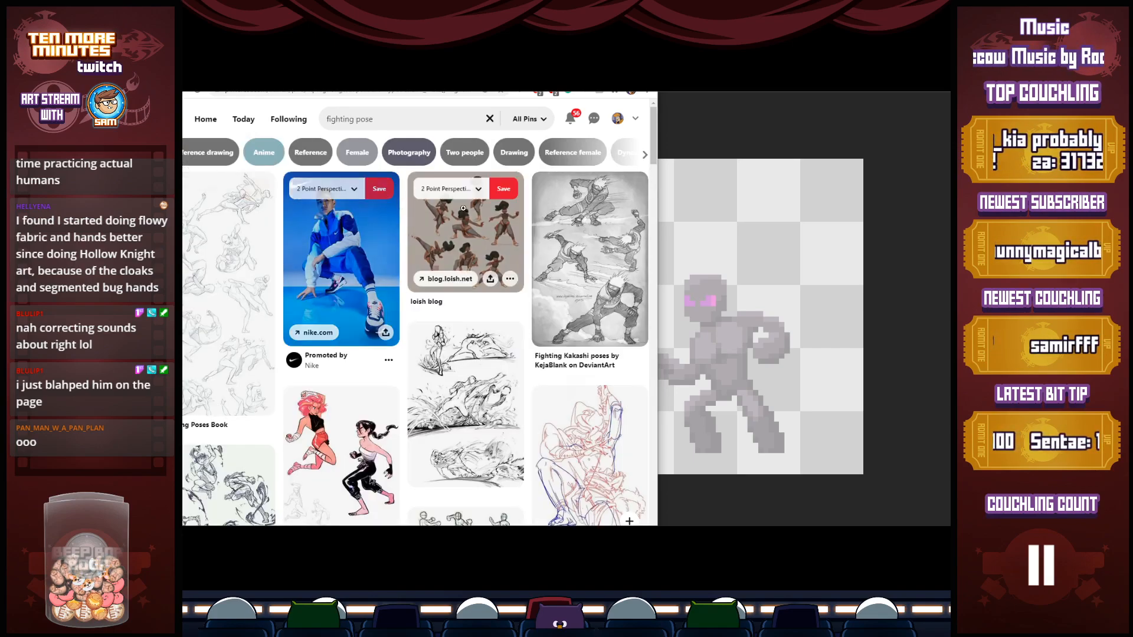
{"action": "left_click", "coordinate": [614, 245]}
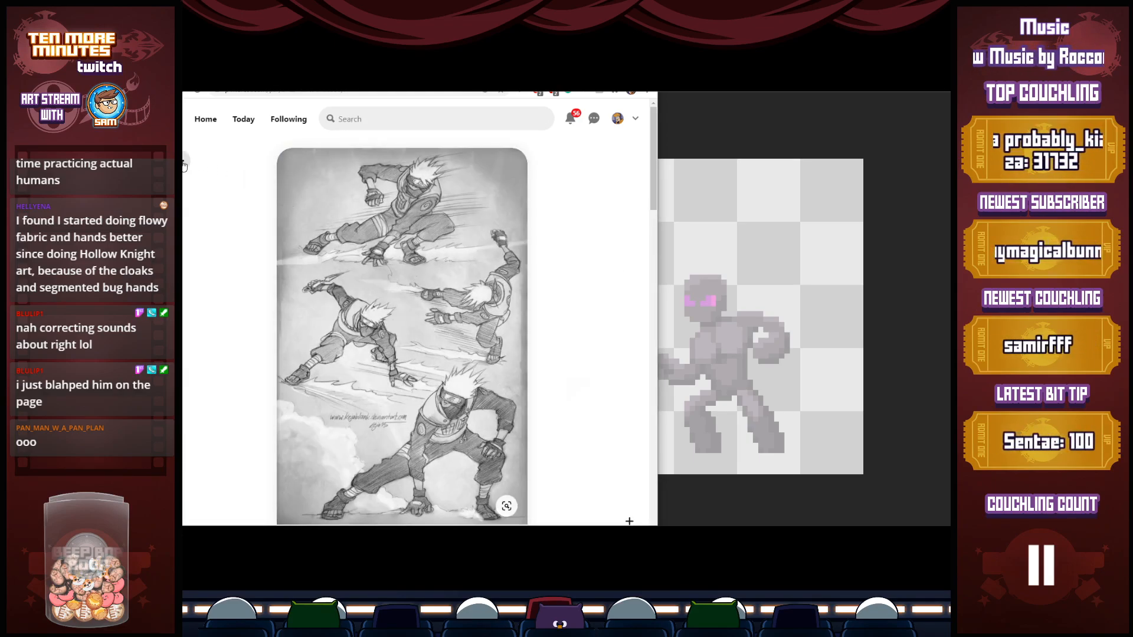
{"action": "left_click", "coordinate": [184, 164]}
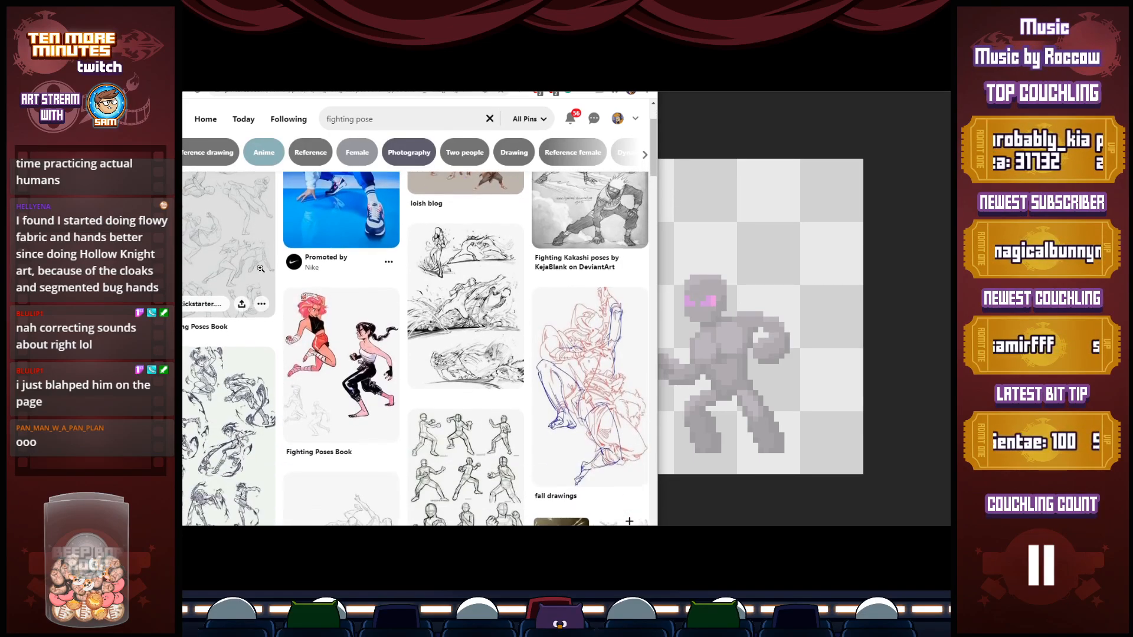
Open the inked action-pose sketches as the reference and narrow the browser window beside the pixel-art canvas
{"action": "left_click", "coordinate": [495, 282]}
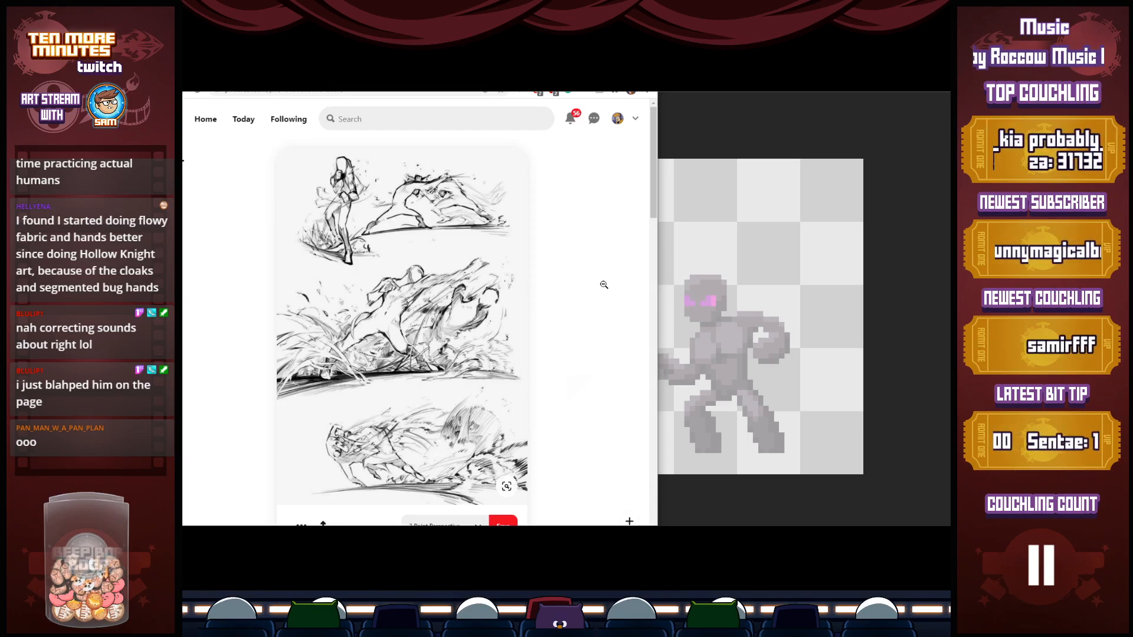
{"action": "left_click_drag", "start_coordinate": [658, 216], "coordinate": [465, 215]}
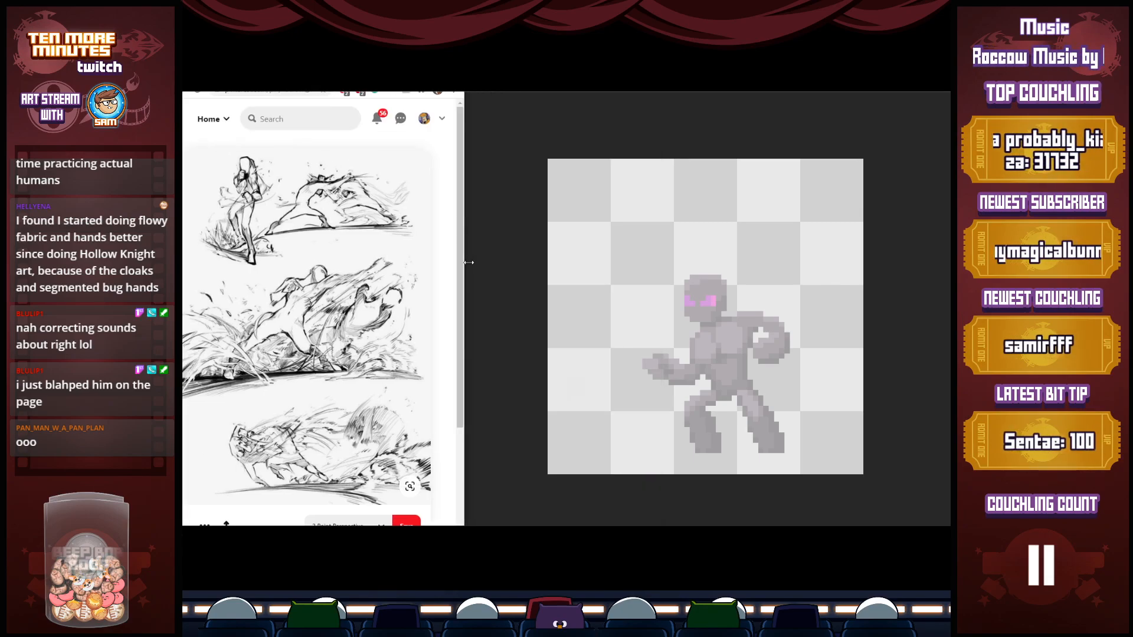
{"action": "left_click", "coordinate": [711, 343]}
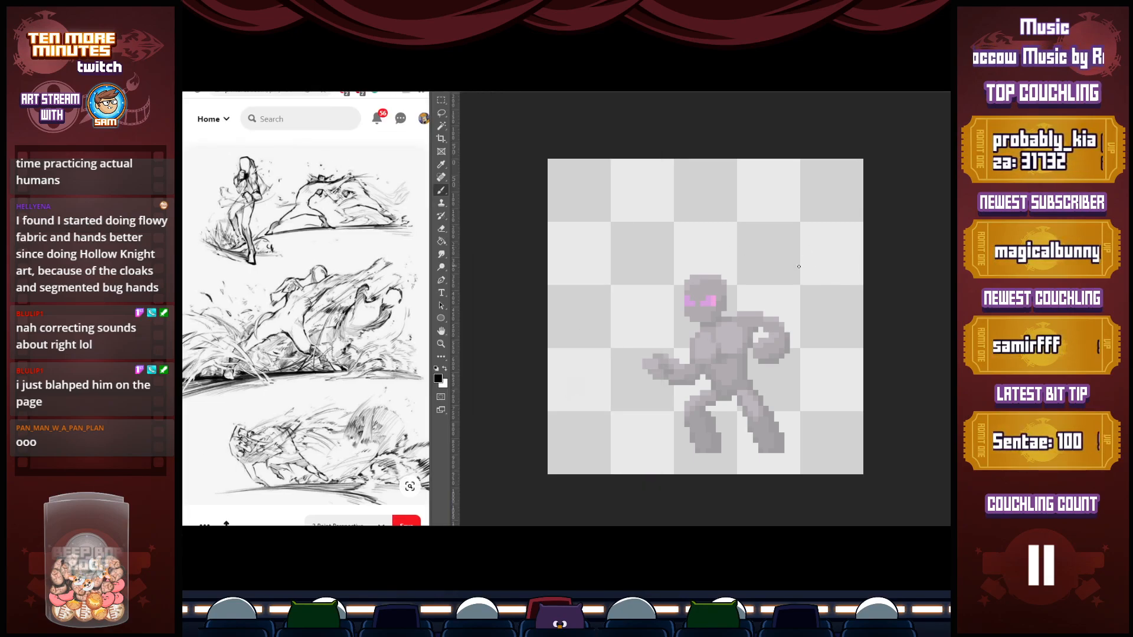
Sketch the fighter's lowered head with a centre line and a curved shoulder line over the faded sprite
{"action": "mouse_move", "coordinate": [685, 300]}
{"action": "left_mouse_down"}
{"action": "mouse_move", "coordinate": [698, 333]}
{"action": "mouse_move", "coordinate": [714, 318]}
{"action": "mouse_move", "coordinate": [683, 302]}
{"action": "mouse_move", "coordinate": [719, 304]}
{"action": "mouse_move", "coordinate": [717, 319]}
{"action": "mouse_move", "coordinate": [697, 297]}
{"action": "mouse_move", "coordinate": [693, 331]}
{"action": "mouse_move", "coordinate": [694, 295]}
{"action": "mouse_move", "coordinate": [694, 328]}
{"action": "mouse_move", "coordinate": [718, 298]}
{"action": "left_mouse_up"}
{"action": "mouse_move", "coordinate": [688, 334]}
{"action": "left_mouse_down"}
{"action": "mouse_move", "coordinate": [703, 338]}
{"action": "mouse_move", "coordinate": [720, 310]}
{"action": "left_mouse_up"}
{"action": "mouse_move", "coordinate": [714, 326]}
{"action": "left_mouse_down"}
{"action": "mouse_move", "coordinate": [697, 335]}
{"action": "mouse_move", "coordinate": [721, 292]}
{"action": "mouse_move", "coordinate": [747, 304]}
{"action": "left_mouse_up"}
{"action": "mouse_move", "coordinate": [683, 291]}
{"action": "left_mouse_down"}
{"action": "mouse_move", "coordinate": [683, 326]}
{"action": "mouse_move", "coordinate": [684, 289]}
{"action": "mouse_move", "coordinate": [747, 309]}
{"action": "left_mouse_up"}
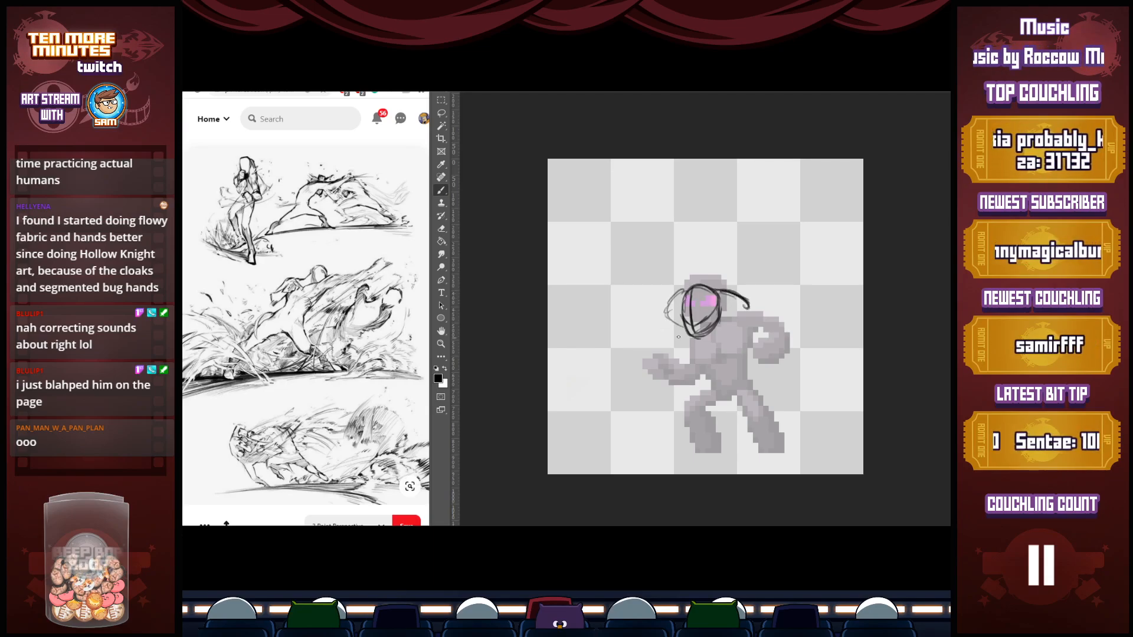
Rough in the front fist, chest curve, rear shoulder circle and bent rear arm of the fighter
{"action": "mouse_move", "coordinate": [648, 361]}
{"action": "left_mouse_down"}
{"action": "mouse_move", "coordinate": [640, 342]}
{"action": "mouse_move", "coordinate": [649, 361]}
{"action": "mouse_move", "coordinate": [658, 341]}
{"action": "mouse_move", "coordinate": [639, 348]}
{"action": "mouse_move", "coordinate": [674, 365]}
{"action": "left_mouse_up"}
{"action": "mouse_move", "coordinate": [664, 314]}
{"action": "left_mouse_down"}
{"action": "mouse_move", "coordinate": [686, 343]}
{"action": "mouse_move", "coordinate": [714, 343]}
{"action": "left_mouse_up"}
{"action": "mouse_move", "coordinate": [740, 307]}
{"action": "left_mouse_down"}
{"action": "mouse_move", "coordinate": [747, 337]}
{"action": "mouse_move", "coordinate": [748, 311]}
{"action": "mouse_move", "coordinate": [790, 348]}
{"action": "mouse_move", "coordinate": [762, 319]}
{"action": "mouse_move", "coordinate": [753, 385]}
{"action": "mouse_move", "coordinate": [798, 356]}
{"action": "left_mouse_up"}
{"action": "left_click_drag", "start_coordinate": [798, 353], "coordinate": [777, 374]}
{"action": "left_click_drag", "start_coordinate": [750, 332], "coordinate": [768, 352]}
{"action": "left_click_drag", "start_coordinate": [750, 302], "coordinate": [786, 347]}
{"action": "mouse_move", "coordinate": [670, 317]}
{"action": "left_mouse_down"}
{"action": "mouse_move", "coordinate": [705, 352]}
{"action": "mouse_move", "coordinate": [690, 345]}
{"action": "mouse_move", "coordinate": [680, 311]}
{"action": "mouse_move", "coordinate": [702, 360]}
{"action": "mouse_move", "coordinate": [662, 350]}
{"action": "mouse_move", "coordinate": [679, 382]}
{"action": "left_mouse_up"}
Sketch the front forearm leading to the fist, the lower chest and the tapering torso down to the waist
{"action": "key", "text": "e"}
{"action": "key", "text": "b"}
{"action": "left_click_drag", "start_coordinate": [642, 370], "coordinate": [687, 373]}
{"action": "left_click_drag", "start_coordinate": [687, 373], "coordinate": [672, 383]}
{"action": "mouse_move", "coordinate": [682, 343]}
{"action": "left_mouse_down"}
{"action": "mouse_move", "coordinate": [685, 379]}
{"action": "mouse_move", "coordinate": [717, 351]}
{"action": "left_mouse_up"}
{"action": "mouse_move", "coordinate": [746, 334]}
{"action": "left_mouse_down"}
{"action": "mouse_move", "coordinate": [709, 339]}
{"action": "mouse_move", "coordinate": [712, 365]}
{"action": "left_mouse_up"}
{"action": "mouse_move", "coordinate": [704, 354]}
{"action": "left_mouse_down"}
{"action": "mouse_move", "coordinate": [699, 380]}
{"action": "mouse_move", "coordinate": [731, 378]}
{"action": "left_mouse_up"}
{"action": "left_click_drag", "start_coordinate": [754, 336], "coordinate": [748, 355]}
Sketch a wide crouching stance with both legs spread, marking the thighs, knees and flared lower legs
{"action": "left_click_drag", "start_coordinate": [751, 350], "coordinate": [668, 408]}
{"action": "mouse_move", "coordinate": [702, 370]}
{"action": "left_mouse_down"}
{"action": "mouse_move", "coordinate": [663, 409]}
{"action": "mouse_move", "coordinate": [671, 400]}
{"action": "left_mouse_up"}
{"action": "mouse_move", "coordinate": [666, 407]}
{"action": "left_mouse_down"}
{"action": "mouse_move", "coordinate": [740, 385]}
{"action": "mouse_move", "coordinate": [660, 409]}
{"action": "mouse_move", "coordinate": [679, 406]}
{"action": "mouse_move", "coordinate": [637, 453]}
{"action": "mouse_move", "coordinate": [692, 449]}
{"action": "mouse_move", "coordinate": [638, 452]}
{"action": "left_mouse_up"}
{"action": "mouse_move", "coordinate": [742, 384]}
{"action": "left_mouse_down"}
{"action": "mouse_move", "coordinate": [809, 442]}
{"action": "mouse_move", "coordinate": [769, 445]}
{"action": "mouse_move", "coordinate": [816, 448]}
{"action": "mouse_move", "coordinate": [806, 420]}
{"action": "mouse_move", "coordinate": [822, 448]}
{"action": "mouse_move", "coordinate": [808, 446]}
{"action": "left_mouse_up"}
{"action": "left_click_drag", "start_coordinate": [762, 383], "coordinate": [817, 441]}
{"action": "left_click_drag", "start_coordinate": [758, 382], "coordinate": [817, 442]}
{"action": "mouse_move", "coordinate": [679, 406]}
{"action": "left_mouse_down"}
{"action": "mouse_move", "coordinate": [737, 386]}
{"action": "mouse_move", "coordinate": [692, 430]}
{"action": "mouse_move", "coordinate": [697, 448]}
{"action": "mouse_move", "coordinate": [631, 453]}
{"action": "mouse_move", "coordinate": [696, 448]}
{"action": "mouse_move", "coordinate": [650, 430]}
{"action": "left_mouse_up"}
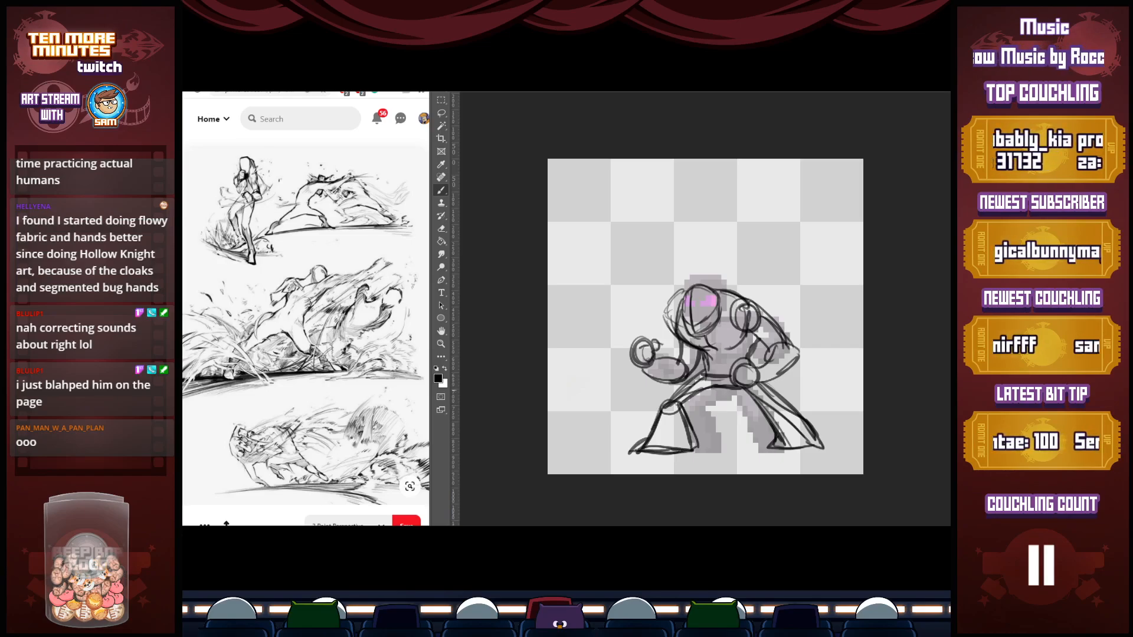
Lasso the sketched upper body, shift it slightly lower toward the legs with Free Transform, and deselect it
{"action": "key", "text": "ctrl+t"}
{"action": "key", "text": "Return"}
{"action": "key", "text": "l"}
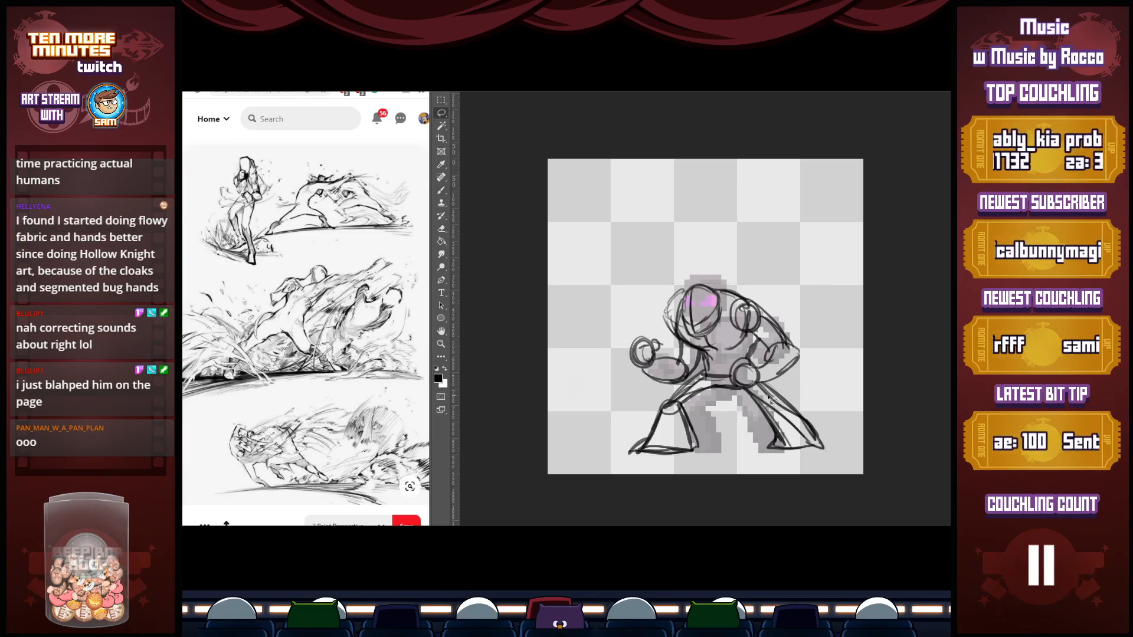
{"action": "mouse_move", "coordinate": [778, 386]}
{"action": "left_mouse_down"}
{"action": "mouse_move", "coordinate": [602, 290]}
{"action": "mouse_move", "coordinate": [798, 375]}
{"action": "mouse_move", "coordinate": [793, 361]}
{"action": "left_mouse_up"}
{"action": "key", "text": "ctrl+t"}
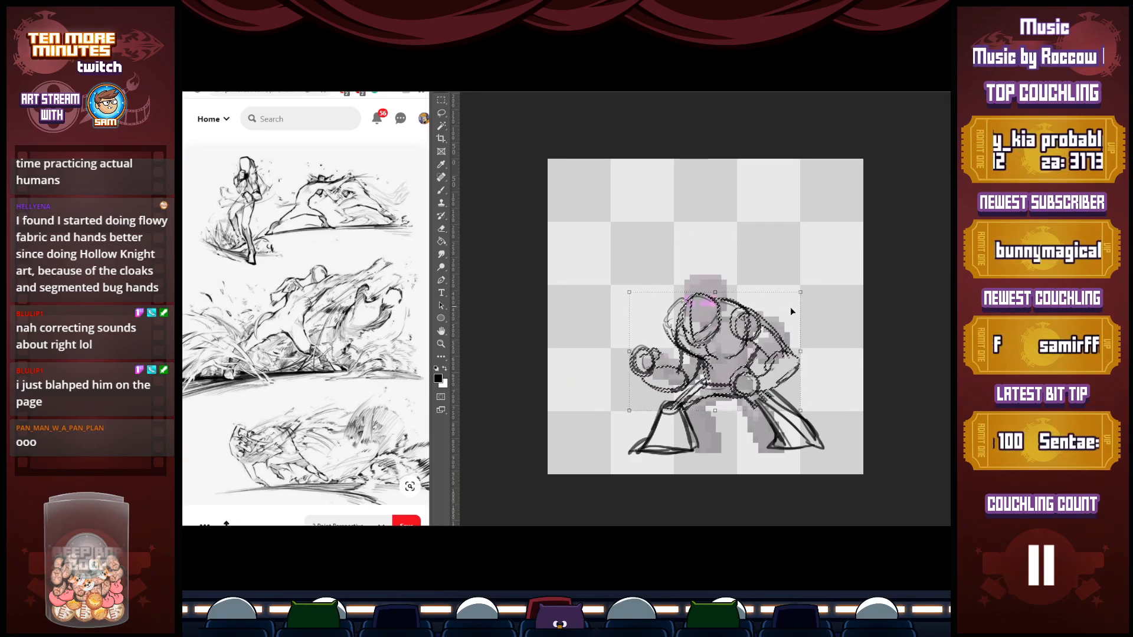
{"action": "key", "text": "Return"}
{"action": "key", "text": "ctrl+d"}
Brush black lines at the waist and torso sides to reconnect the lowered upper body to the legs
{"action": "key", "text": "b"}
{"action": "mouse_move", "coordinate": [706, 380]}
{"action": "left_mouse_down"}
{"action": "mouse_move", "coordinate": [664, 404]}
{"action": "mouse_move", "coordinate": [734, 395]}
{"action": "left_mouse_up"}
{"action": "left_click_drag", "start_coordinate": [710, 353], "coordinate": [715, 392]}
{"action": "left_click_drag", "start_coordinate": [755, 338], "coordinate": [746, 374]}
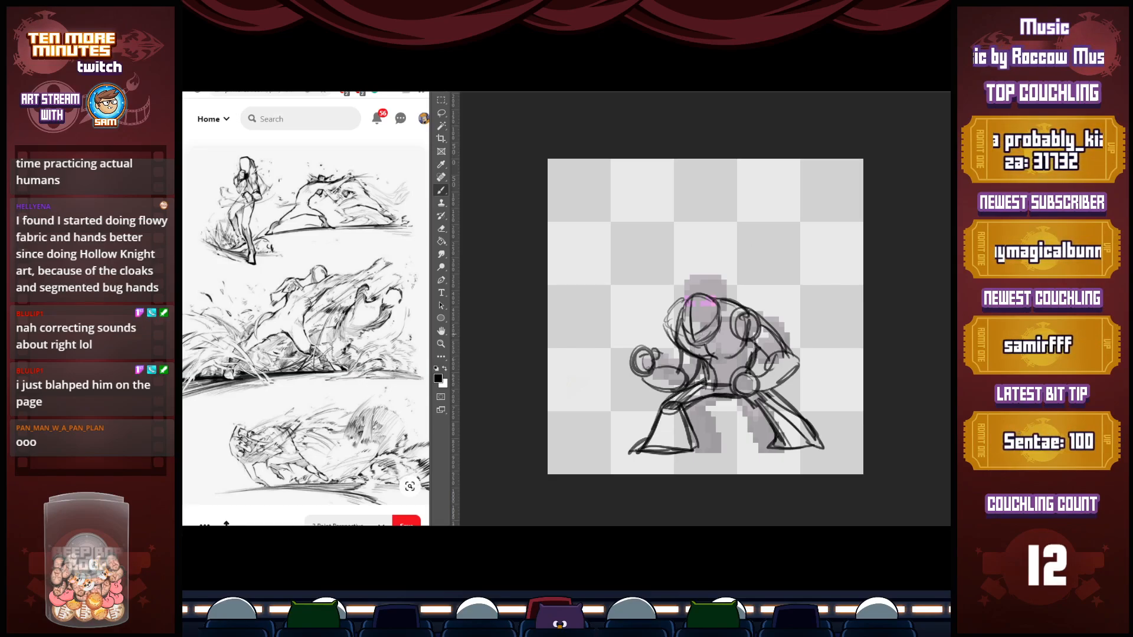
Draw angled, narrow eyes and a small mouth mark on the fighter's face in black
{"action": "left_click_drag", "start_coordinate": [707, 322], "coordinate": [698, 337]}
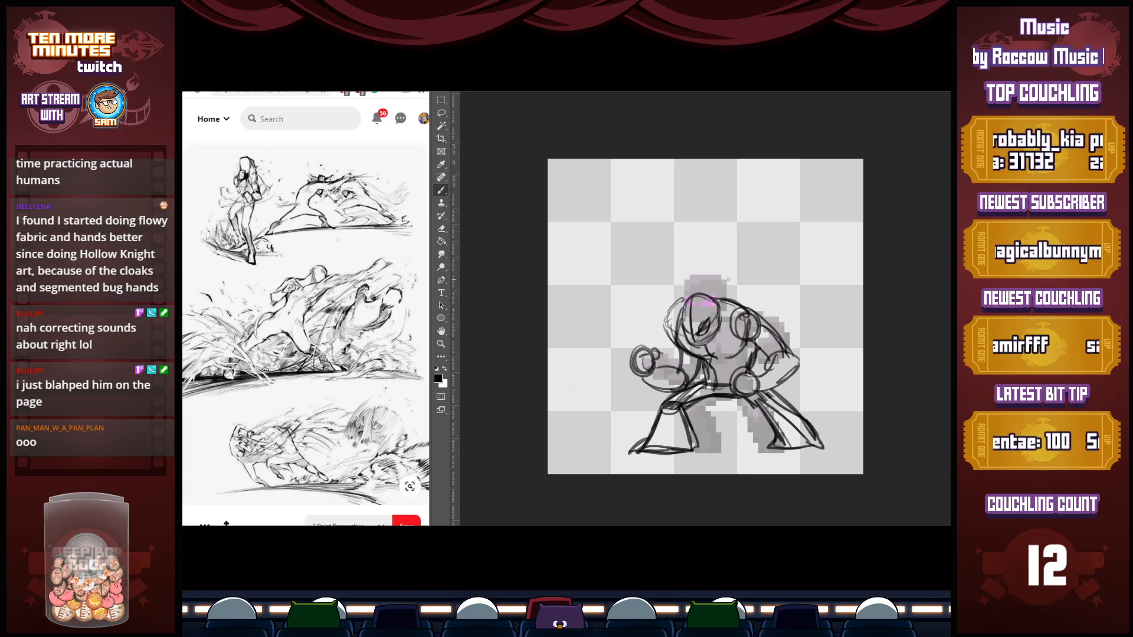
{"action": "key", "text": "x"}
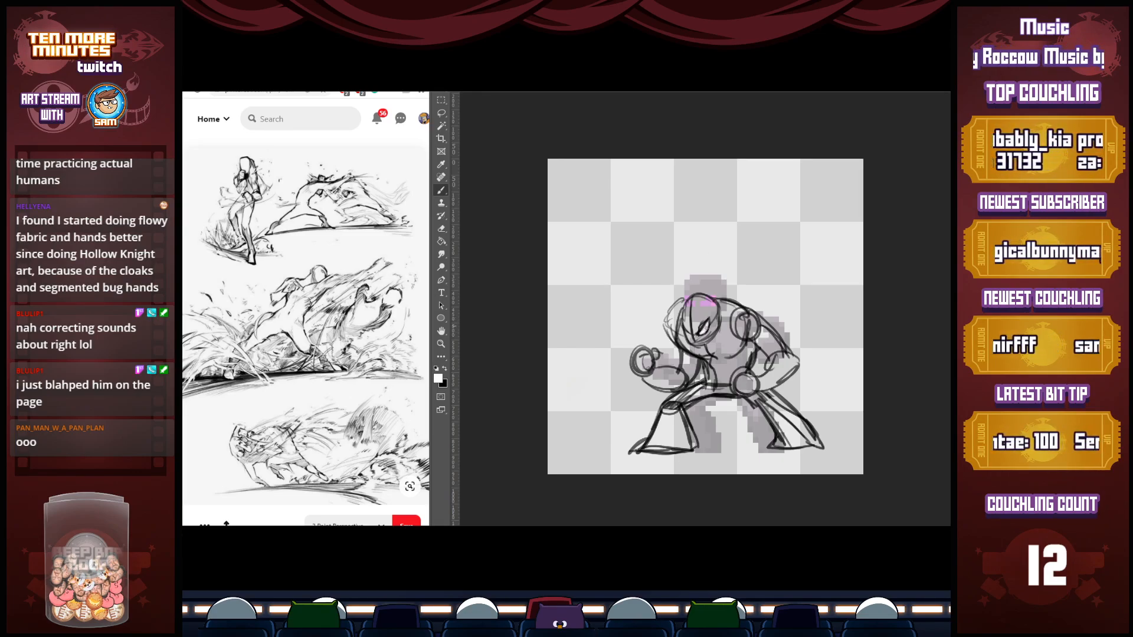
{"action": "key", "text": "x"}
{"action": "mouse_move", "coordinate": [690, 328]}
{"action": "left_mouse_down"}
{"action": "mouse_move", "coordinate": [682, 349]}
{"action": "mouse_move", "coordinate": [708, 342]}
{"action": "left_mouse_up"}
{"action": "mouse_move", "coordinate": [702, 349]}
{"action": "left_mouse_down"}
{"action": "mouse_move", "coordinate": [735, 317]}
{"action": "mouse_move", "coordinate": [709, 348]}
{"action": "left_mouse_up"}
Strengthen the shoulder and upper-back contour with heavier black strokes, undoing one misplaced stroke
{"action": "left_click_drag", "start_coordinate": [713, 298], "coordinate": [761, 321]}
{"action": "mouse_move", "coordinate": [689, 296]}
{"action": "left_mouse_down"}
{"action": "mouse_move", "coordinate": [683, 323]}
{"action": "mouse_move", "coordinate": [715, 306]}
{"action": "mouse_move", "coordinate": [686, 327]}
{"action": "mouse_move", "coordinate": [691, 298]}
{"action": "mouse_move", "coordinate": [688, 329]}
{"action": "mouse_move", "coordinate": [697, 332]}
{"action": "mouse_move", "coordinate": [690, 308]}
{"action": "mouse_move", "coordinate": [713, 316]}
{"action": "mouse_move", "coordinate": [687, 331]}
{"action": "mouse_move", "coordinate": [699, 337]}
{"action": "mouse_move", "coordinate": [711, 326]}
{"action": "mouse_move", "coordinate": [704, 347]}
{"action": "mouse_move", "coordinate": [716, 314]}
{"action": "mouse_move", "coordinate": [733, 346]}
{"action": "mouse_move", "coordinate": [712, 346]}
{"action": "mouse_move", "coordinate": [738, 349]}
{"action": "mouse_move", "coordinate": [712, 351]}
{"action": "mouse_move", "coordinate": [730, 356]}
{"action": "mouse_move", "coordinate": [713, 380]}
{"action": "mouse_move", "coordinate": [744, 357]}
{"action": "mouse_move", "coordinate": [730, 382]}
{"action": "mouse_move", "coordinate": [775, 385]}
{"action": "mouse_move", "coordinate": [796, 362]}
{"action": "left_mouse_up"}
{"action": "key", "text": "ctrl+z"}
{"action": "mouse_move", "coordinate": [796, 362]}
{"action": "left_mouse_down"}
{"action": "mouse_move", "coordinate": [740, 390]}
{"action": "mouse_move", "coordinate": [770, 387]}
{"action": "mouse_move", "coordinate": [785, 354]}
{"action": "left_mouse_up"}
Thicken the front forearm with bold black lines and define the clenched fist
{"action": "mouse_move", "coordinate": [699, 358]}
{"action": "left_mouse_down"}
{"action": "mouse_move", "coordinate": [689, 379]}
{"action": "mouse_move", "coordinate": [646, 389]}
{"action": "left_mouse_up"}
{"action": "mouse_move", "coordinate": [646, 390]}
{"action": "left_mouse_down"}
{"action": "mouse_move", "coordinate": [689, 381]}
{"action": "mouse_move", "coordinate": [634, 349]}
{"action": "mouse_move", "coordinate": [640, 369]}
{"action": "left_mouse_up"}
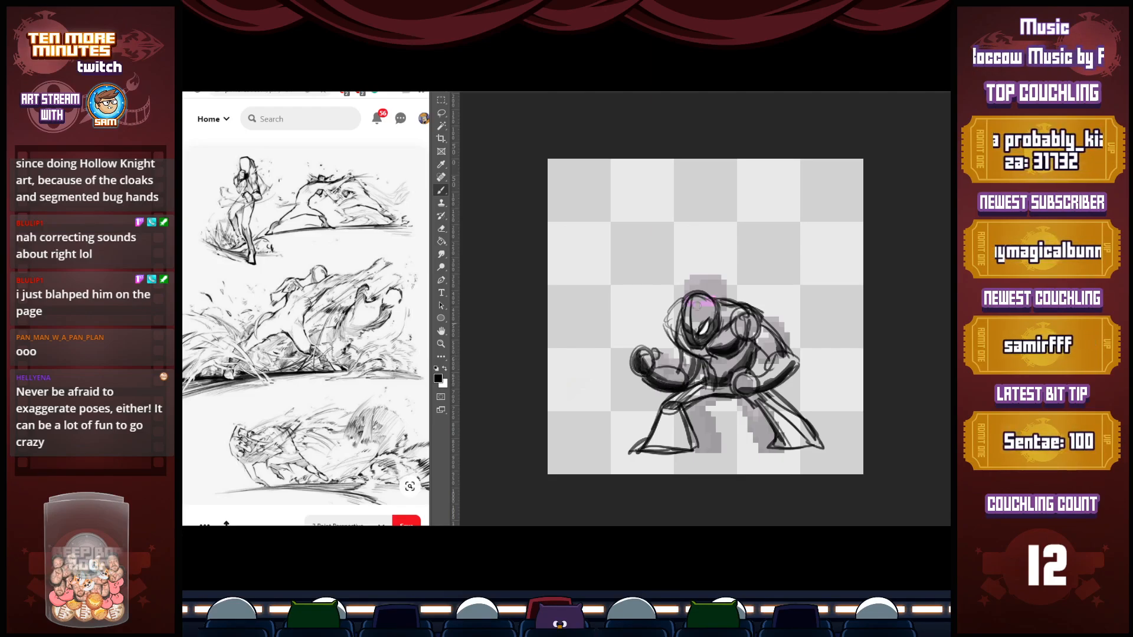
{"action": "mouse_move", "coordinate": [678, 355]}
{"action": "left_mouse_down"}
{"action": "mouse_move", "coordinate": [685, 374]}
{"action": "mouse_move", "coordinate": [650, 351]}
{"action": "mouse_move", "coordinate": [629, 370]}
{"action": "left_mouse_up"}
Draw the rear hand resting at the hip and darken the rear forearm and elbow
{"action": "mouse_move", "coordinate": [739, 373]}
{"action": "left_mouse_down"}
{"action": "mouse_move", "coordinate": [750, 381]}
{"action": "mouse_move", "coordinate": [731, 392]}
{"action": "left_mouse_up"}
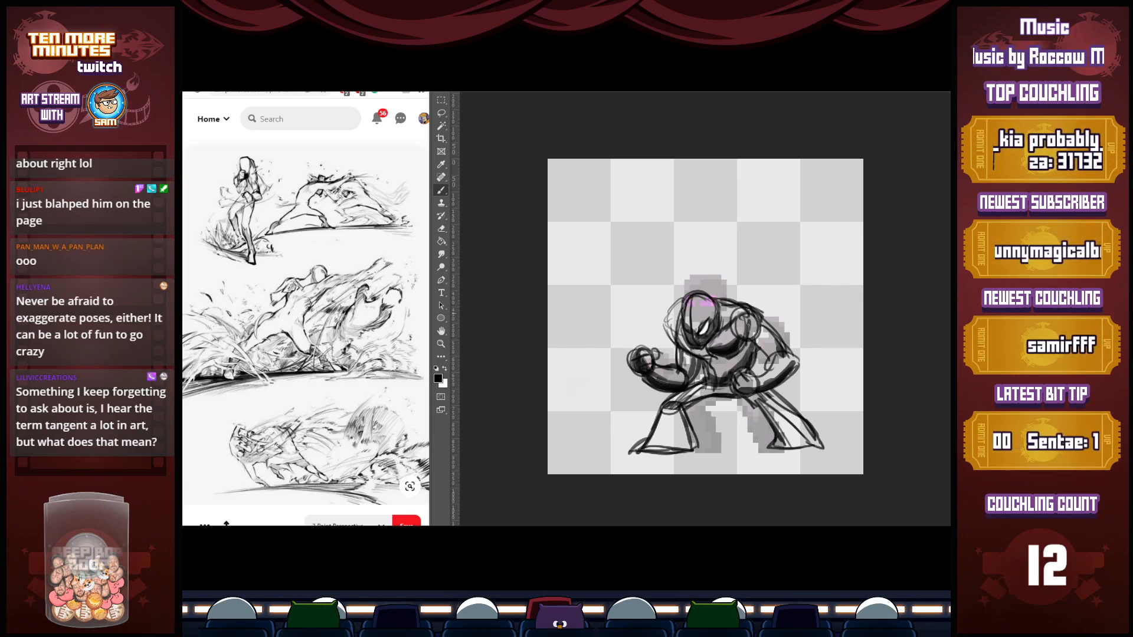
{"action": "mouse_move", "coordinate": [730, 380]}
{"action": "left_mouse_down"}
{"action": "mouse_move", "coordinate": [744, 367]}
{"action": "mouse_move", "coordinate": [759, 379]}
{"action": "mouse_move", "coordinate": [775, 353]}
{"action": "mouse_move", "coordinate": [763, 374]}
{"action": "left_mouse_up"}
{"action": "mouse_move", "coordinate": [767, 366]}
{"action": "left_mouse_down"}
{"action": "mouse_move", "coordinate": [753, 377]}
{"action": "mouse_move", "coordinate": [798, 365]}
{"action": "mouse_move", "coordinate": [780, 383]}
{"action": "left_mouse_up"}
{"action": "left_click_drag", "start_coordinate": [774, 337], "coordinate": [792, 359]}
Outline the far shoulder beside the head, paint white over the rough lines there, and redraw its edge in black
{"action": "mouse_move", "coordinate": [682, 307]}
{"action": "left_mouse_down"}
{"action": "mouse_move", "coordinate": [669, 337]}
{"action": "mouse_move", "coordinate": [679, 348]}
{"action": "left_mouse_up"}
{"action": "left_click_drag", "start_coordinate": [671, 347], "coordinate": [680, 311]}
{"action": "key", "text": "e"}
{"action": "key", "text": "b"}
{"action": "key", "text": "x"}
{"action": "mouse_move", "coordinate": [690, 328]}
{"action": "left_mouse_down"}
{"action": "mouse_move", "coordinate": [689, 303]}
{"action": "mouse_move", "coordinate": [666, 324]}
{"action": "mouse_move", "coordinate": [686, 294]}
{"action": "mouse_move", "coordinate": [708, 294]}
{"action": "mouse_move", "coordinate": [666, 328]}
{"action": "mouse_move", "coordinate": [674, 346]}
{"action": "left_mouse_up"}
{"action": "key", "text": "x"}
{"action": "left_click_drag", "start_coordinate": [679, 315], "coordinate": [668, 332]}
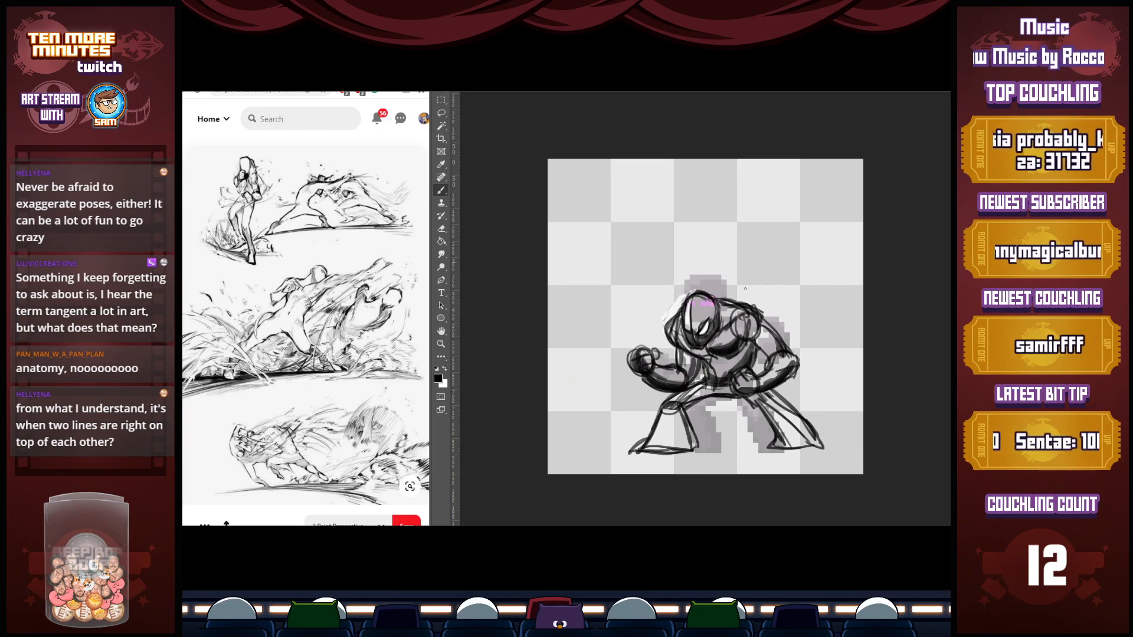
Reinforce the front lower leg, knee and pointed foot with darker black contours
{"action": "mouse_move", "coordinate": [684, 404]}
{"action": "left_mouse_down"}
{"action": "mouse_move", "coordinate": [694, 445]}
{"action": "mouse_move", "coordinate": [674, 449]}
{"action": "left_mouse_up"}
{"action": "left_click_drag", "start_coordinate": [655, 415], "coordinate": [633, 450]}
{"action": "mouse_move", "coordinate": [639, 451]}
{"action": "left_mouse_down"}
{"action": "mouse_move", "coordinate": [687, 451]}
{"action": "mouse_move", "coordinate": [692, 424]}
{"action": "mouse_move", "coordinate": [655, 422]}
{"action": "mouse_move", "coordinate": [644, 441]}
{"action": "left_mouse_up"}
{"action": "left_click_drag", "start_coordinate": [662, 406], "coordinate": [679, 402]}
Darken the rear leg and foot contours and add heavier lines along the rear upper arm
{"action": "left_click_drag", "start_coordinate": [749, 400], "coordinate": [772, 443]}
{"action": "left_click_drag", "start_coordinate": [760, 436], "coordinate": [800, 449]}
{"action": "mouse_move", "coordinate": [787, 448]}
{"action": "left_mouse_down"}
{"action": "mouse_move", "coordinate": [818, 450]}
{"action": "mouse_move", "coordinate": [818, 433]}
{"action": "left_mouse_up"}
{"action": "mouse_move", "coordinate": [776, 397]}
{"action": "left_mouse_down"}
{"action": "mouse_move", "coordinate": [822, 447]}
{"action": "mouse_move", "coordinate": [774, 436]}
{"action": "mouse_move", "coordinate": [782, 426]}
{"action": "left_mouse_up"}
{"action": "left_click_drag", "start_coordinate": [753, 341], "coordinate": [770, 354]}
{"action": "left_click_drag", "start_coordinate": [755, 315], "coordinate": [791, 354]}
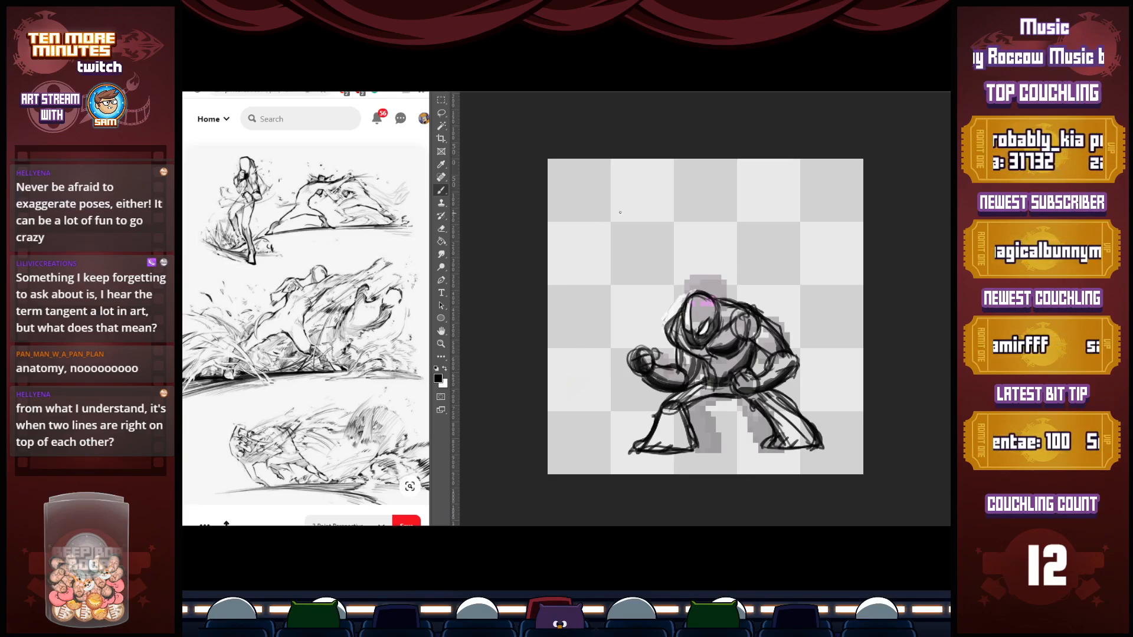
Try a black curve in the canvas's empty upper-left area, undo it, and set the foreground colour to red
{"action": "left_click_drag", "start_coordinate": [582, 225], "coordinate": [609, 207]}
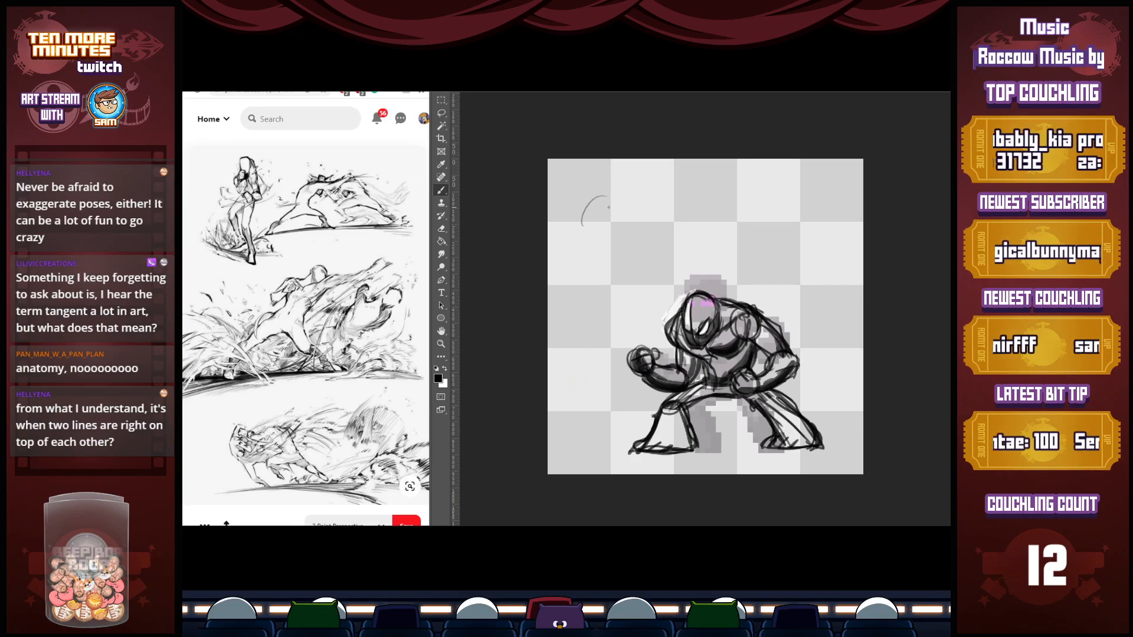
{"action": "key", "text": "ctrl+z"}
{"action": "left_click", "coordinate": [438, 378]}
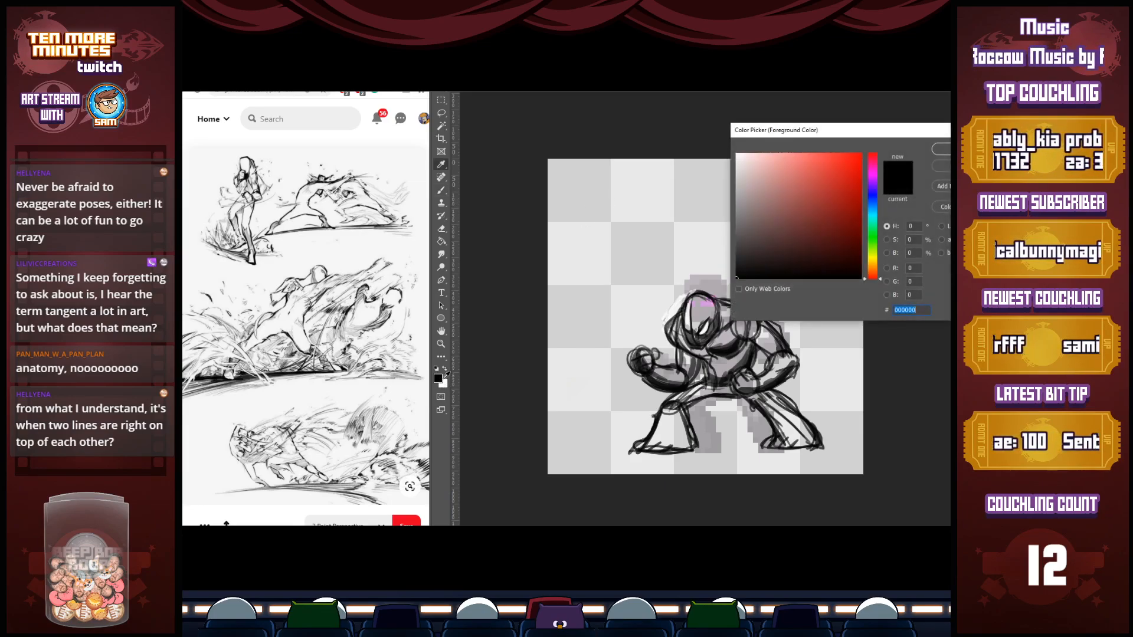
{"action": "left_click", "coordinate": [850, 190]}
{"action": "left_click", "coordinate": [943, 149]}
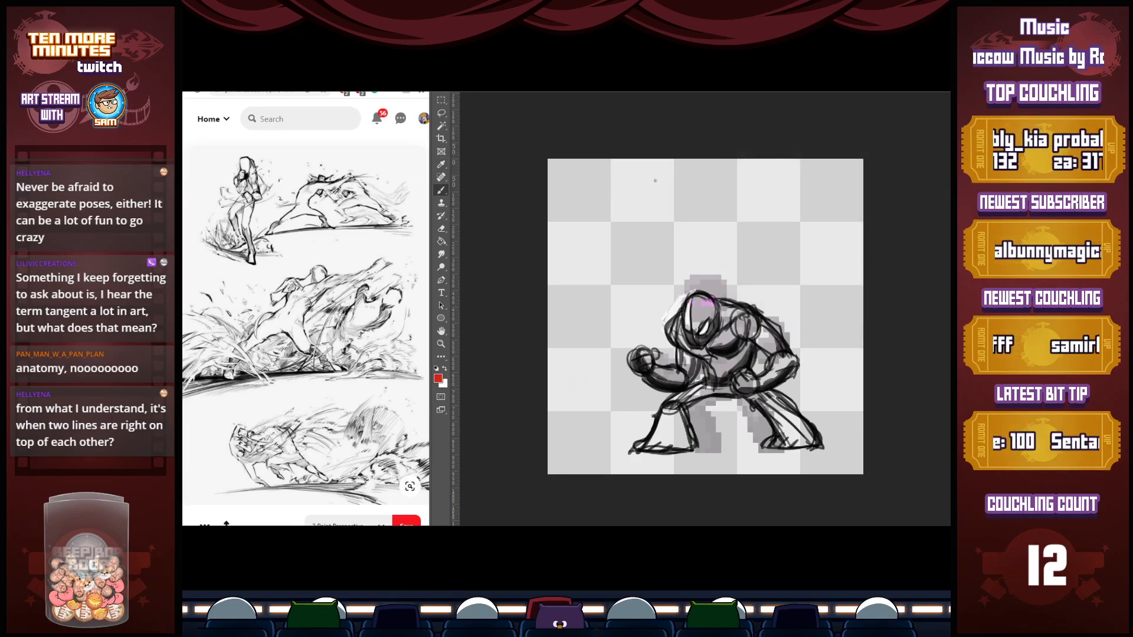
Draw a red head oval with face guidelines above the fighter, plus a small circle with three lines radiating from it
{"action": "mouse_move", "coordinate": [617, 186]}
{"action": "left_mouse_down"}
{"action": "mouse_move", "coordinate": [597, 226]}
{"action": "mouse_move", "coordinate": [616, 186]}
{"action": "mouse_move", "coordinate": [596, 223]}
{"action": "mouse_move", "coordinate": [611, 256]}
{"action": "mouse_move", "coordinate": [635, 249]}
{"action": "mouse_move", "coordinate": [637, 203]}
{"action": "mouse_move", "coordinate": [645, 239]}
{"action": "left_mouse_up"}
{"action": "left_click_drag", "start_coordinate": [606, 187], "coordinate": [612, 264]}
{"action": "mouse_move", "coordinate": [595, 219]}
{"action": "left_mouse_down"}
{"action": "mouse_move", "coordinate": [606, 237]}
{"action": "mouse_move", "coordinate": [643, 218]}
{"action": "left_mouse_up"}
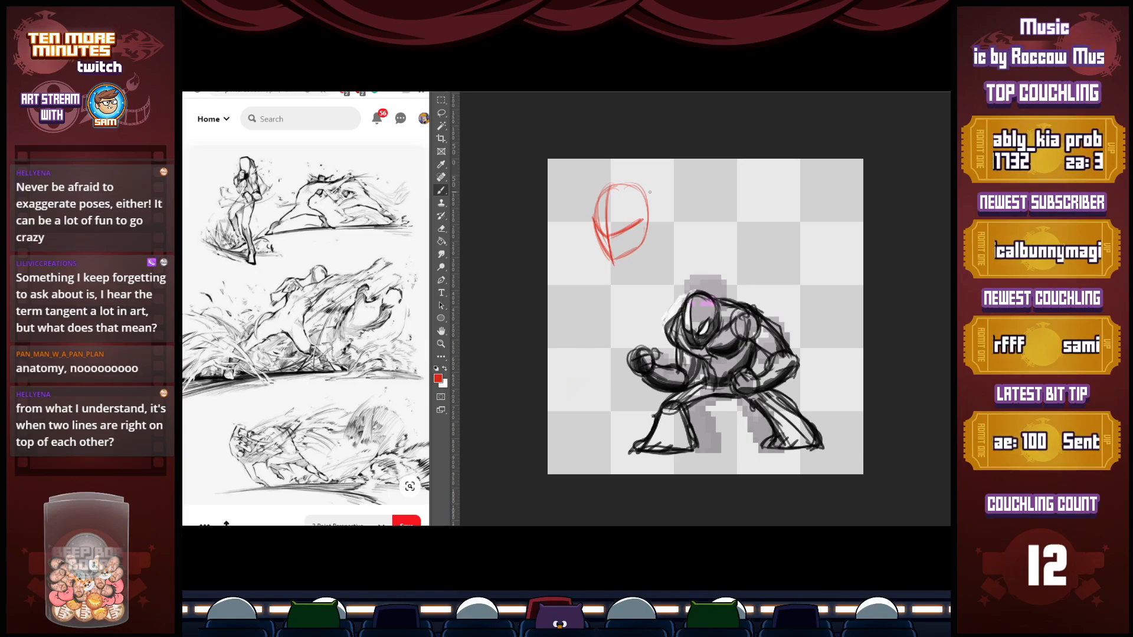
{"action": "mouse_move", "coordinate": [691, 219]}
{"action": "left_mouse_down"}
{"action": "mouse_move", "coordinate": [693, 255]}
{"action": "mouse_move", "coordinate": [739, 201]}
{"action": "mouse_move", "coordinate": [727, 238]}
{"action": "left_mouse_up"}
{"action": "left_click_drag", "start_coordinate": [684, 201], "coordinate": [676, 206]}
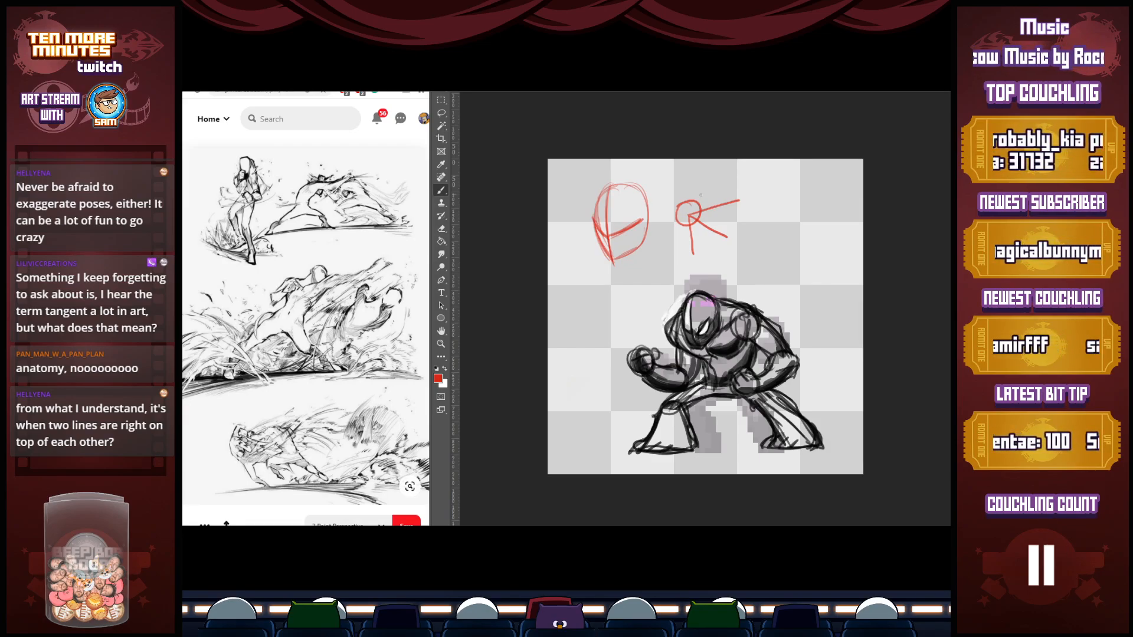
Add a red arc beside the head oval and long curved lines running down and across its face
{"action": "mouse_move", "coordinate": [600, 201]}
{"action": "left_mouse_down"}
{"action": "mouse_move", "coordinate": [589, 197]}
{"action": "mouse_move", "coordinate": [564, 229]}
{"action": "mouse_move", "coordinate": [586, 194]}
{"action": "left_mouse_up"}
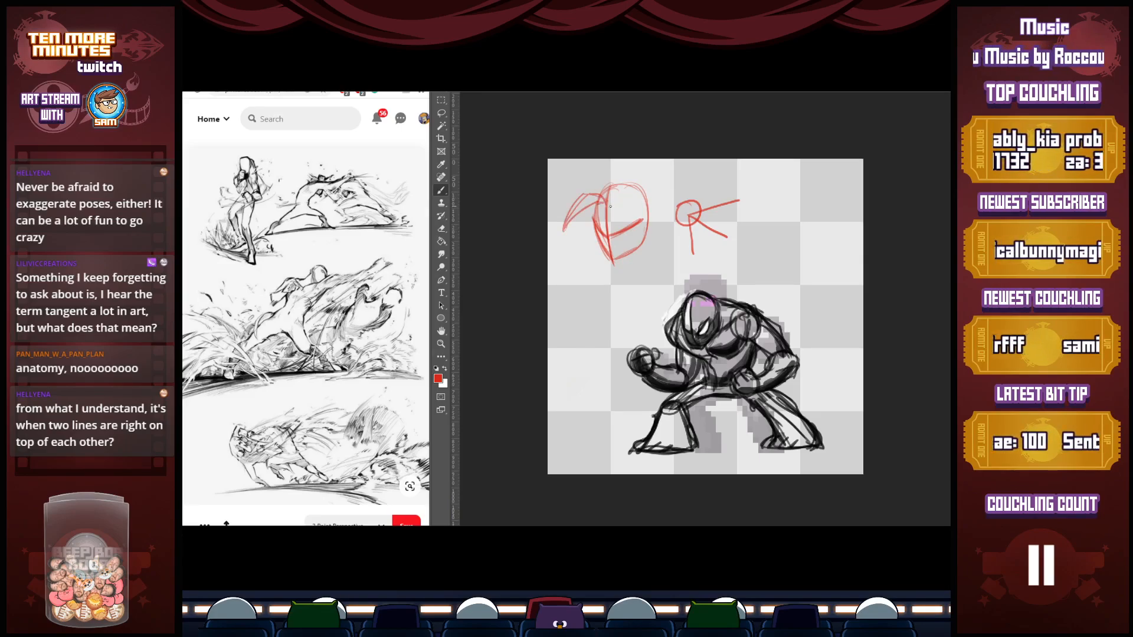
{"action": "left_click_drag", "start_coordinate": [624, 200], "coordinate": [636, 263]}
{"action": "left_click_drag", "start_coordinate": [625, 188], "coordinate": [636, 263]}
{"action": "left_click_drag", "start_coordinate": [644, 219], "coordinate": [637, 257]}
{"action": "mouse_move", "coordinate": [606, 203]}
{"action": "left_mouse_down"}
{"action": "mouse_move", "coordinate": [627, 186]}
{"action": "mouse_move", "coordinate": [637, 251]}
{"action": "left_mouse_up"}
Add red curves above the head oval and between it and the circle, ending near the shapes' edges to illustrate tangents
{"action": "mouse_move", "coordinate": [604, 199]}
{"action": "left_mouse_down"}
{"action": "mouse_move", "coordinate": [634, 159]}
{"action": "mouse_move", "coordinate": [624, 178]}
{"action": "left_mouse_up"}
{"action": "left_click_drag", "start_coordinate": [631, 171], "coordinate": [667, 159]}
{"action": "left_click_drag", "start_coordinate": [680, 159], "coordinate": [674, 190]}
{"action": "left_click_drag", "start_coordinate": [646, 233], "coordinate": [676, 223]}
{"action": "left_click_drag", "start_coordinate": [657, 223], "coordinate": [676, 215]}
{"action": "left_click_drag", "start_coordinate": [692, 183], "coordinate": [683, 199]}
{"action": "left_click_drag", "start_coordinate": [700, 162], "coordinate": [683, 192]}
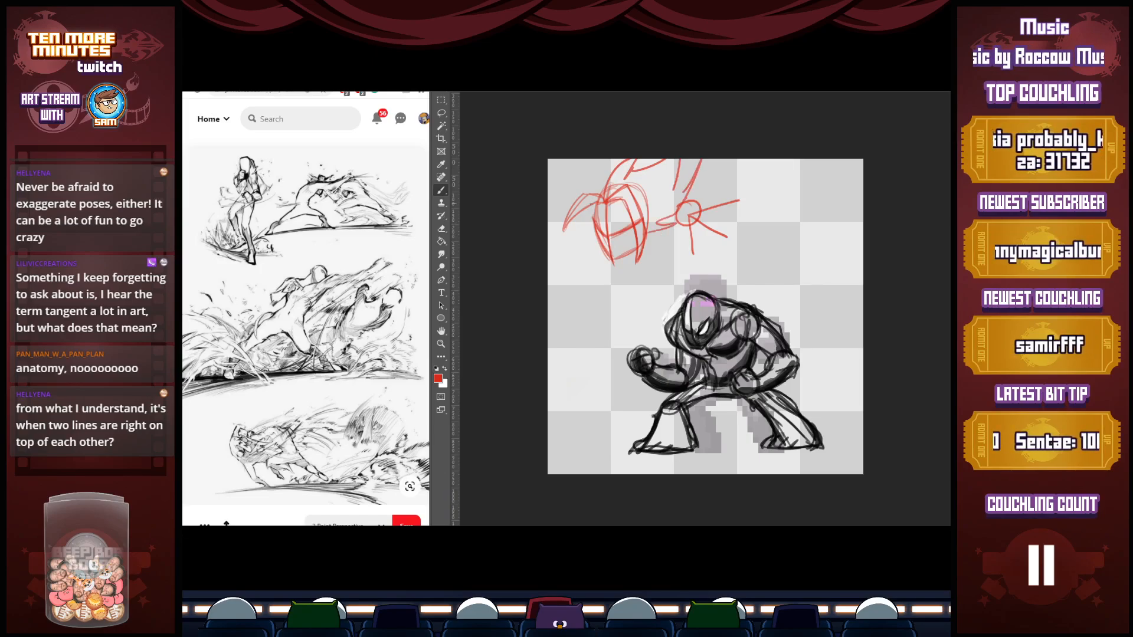
{"action": "left_click_drag", "start_coordinate": [589, 194], "coordinate": [603, 160]}
{"action": "left_click_drag", "start_coordinate": [600, 178], "coordinate": [618, 159]}
{"action": "mouse_move", "coordinate": [588, 201]}
{"action": "left_mouse_down"}
{"action": "mouse_move", "coordinate": [613, 248]}
{"action": "mouse_move", "coordinate": [626, 212]}
{"action": "mouse_move", "coordinate": [616, 199]}
{"action": "left_mouse_up"}
Circle in red the two points on the head drawing where lines meet, at its upper-left edge and its chin
{"action": "key", "text": "e"}
{"action": "key", "text": "b"}
{"action": "key", "text": "z"}
{"action": "left_click", "coordinate": [610, 202]}
{"action": "key", "text": "b"}
{"action": "mouse_move", "coordinate": [599, 213]}
{"action": "left_mouse_down"}
{"action": "mouse_move", "coordinate": [598, 198]}
{"action": "mouse_move", "coordinate": [596, 326]}
{"action": "mouse_move", "coordinate": [610, 367]}
{"action": "mouse_move", "coordinate": [591, 287]}
{"action": "mouse_move", "coordinate": [616, 385]}
{"action": "mouse_move", "coordinate": [616, 361]}
{"action": "mouse_move", "coordinate": [615, 383]}
{"action": "mouse_move", "coordinate": [666, 352]}
{"action": "left_mouse_up"}
{"action": "key", "text": "ctrl+z"}
{"action": "left_click_drag", "start_coordinate": [601, 385], "coordinate": [602, 382]}
{"action": "left_click_drag", "start_coordinate": [595, 206], "coordinate": [596, 205]}
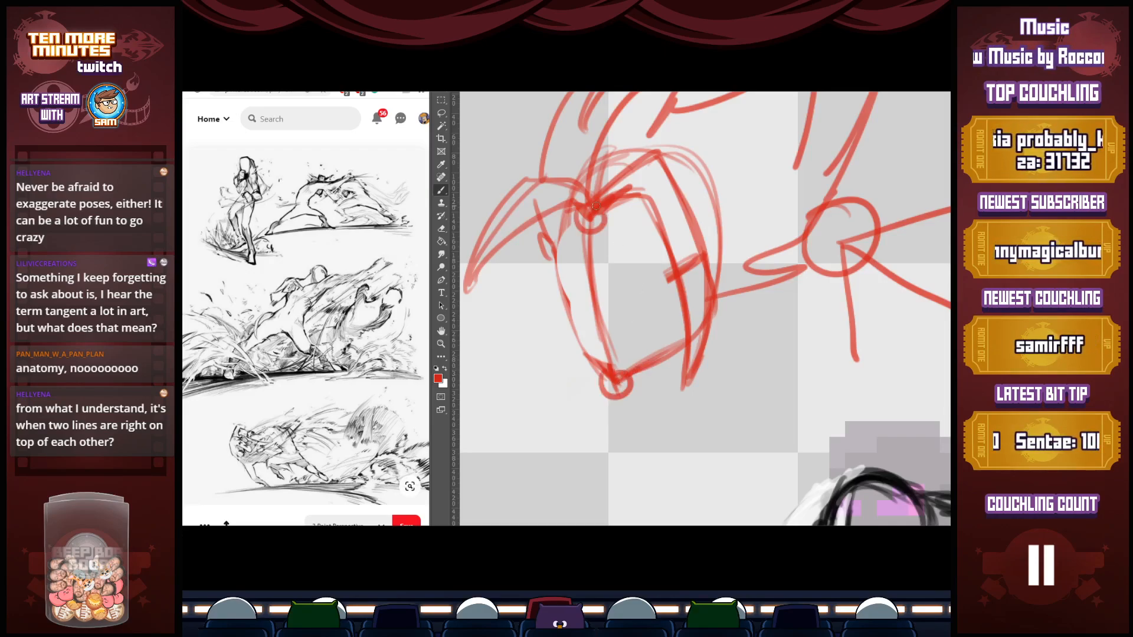
{"action": "key", "text": "z"}
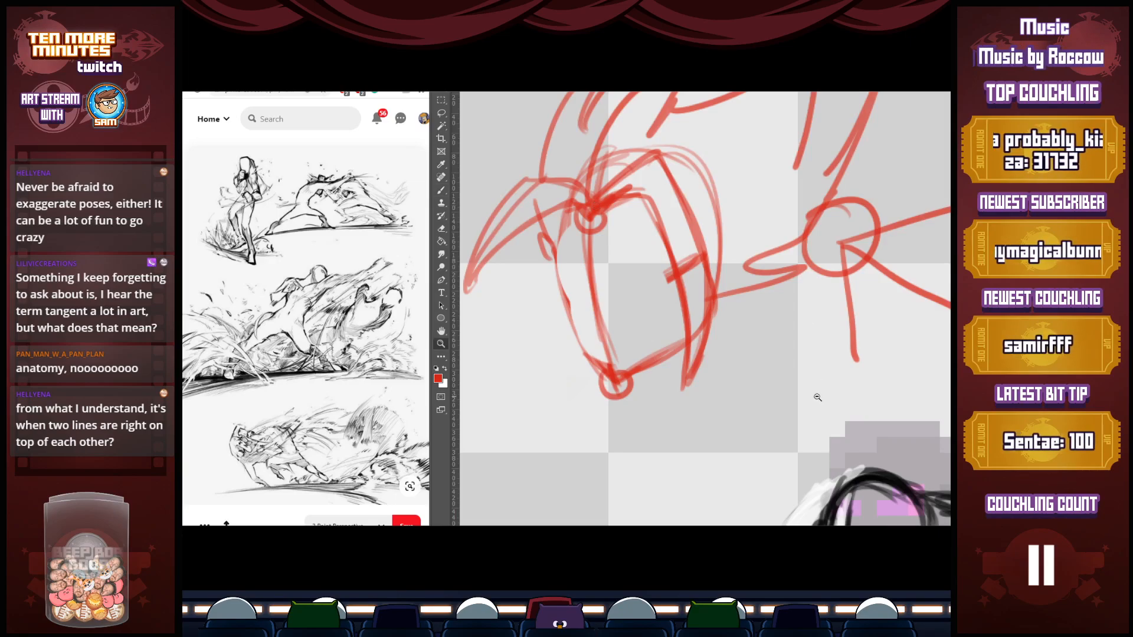
{"action": "left_click", "coordinate": [818, 397], "text": "alt"}
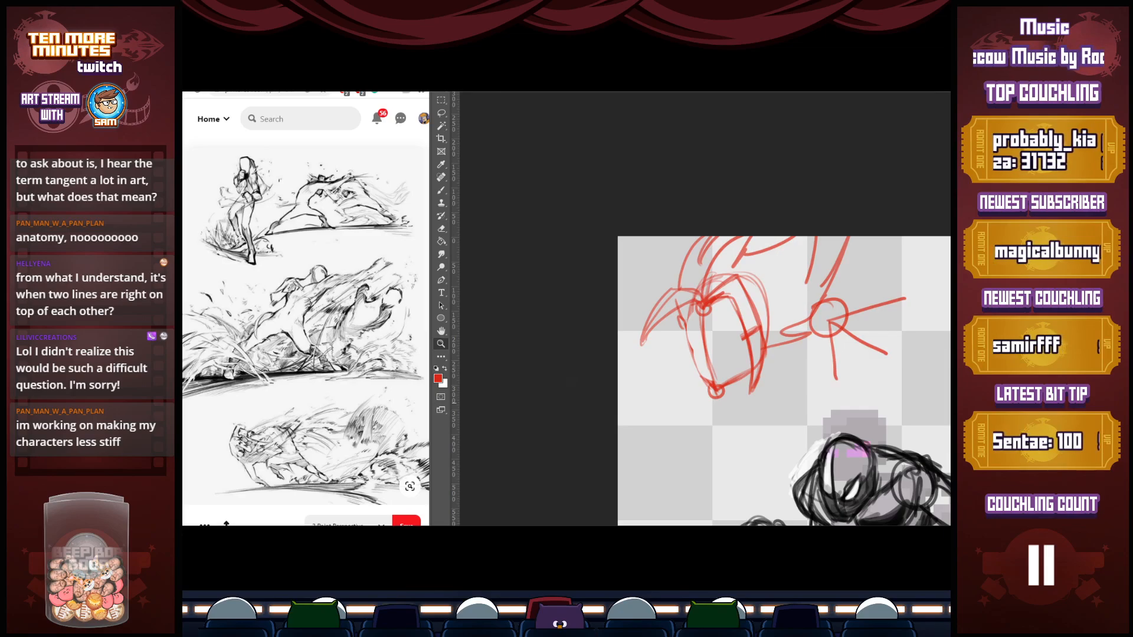
Switch to the suited character document, restore the faded character layer to full opacity, and move it right into the page
{"action": "key", "text": "ctrl+Tab"}
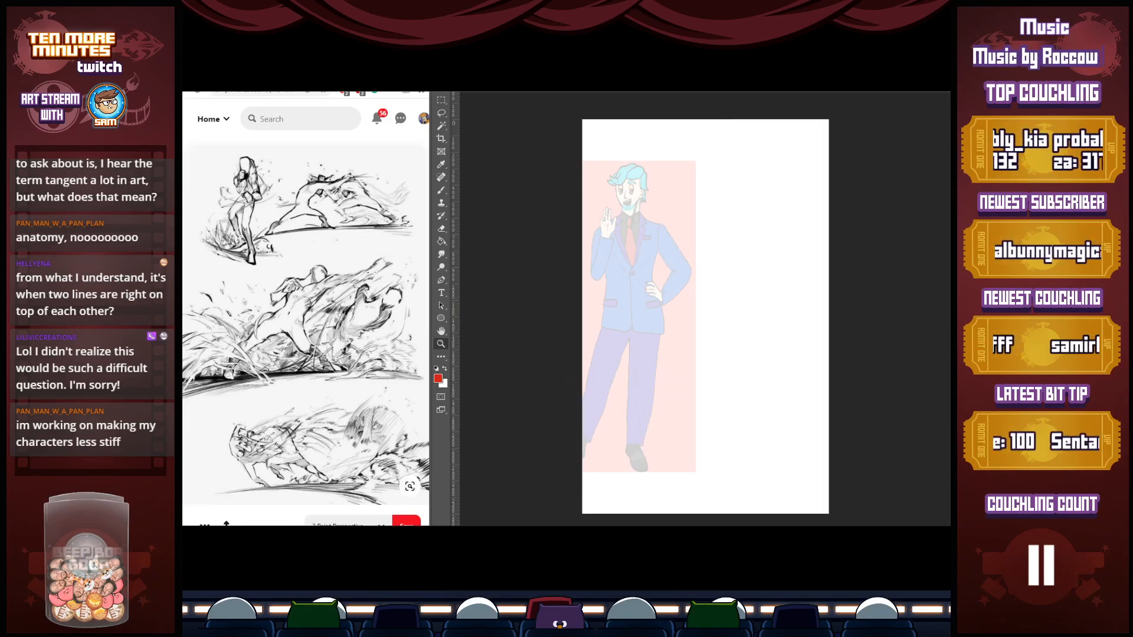
{"action": "key", "text": "0"}
{"action": "key", "text": "b"}
{"action": "key", "text": "ctrl+t"}
{"action": "left_click_drag", "start_coordinate": [666, 321], "coordinate": [737, 322]}
Examine the suited character's raised hand, collar and jacket lapels up close for tangent lines
{"action": "key", "text": "z"}
{"action": "left_click", "coordinate": [737, 323]}
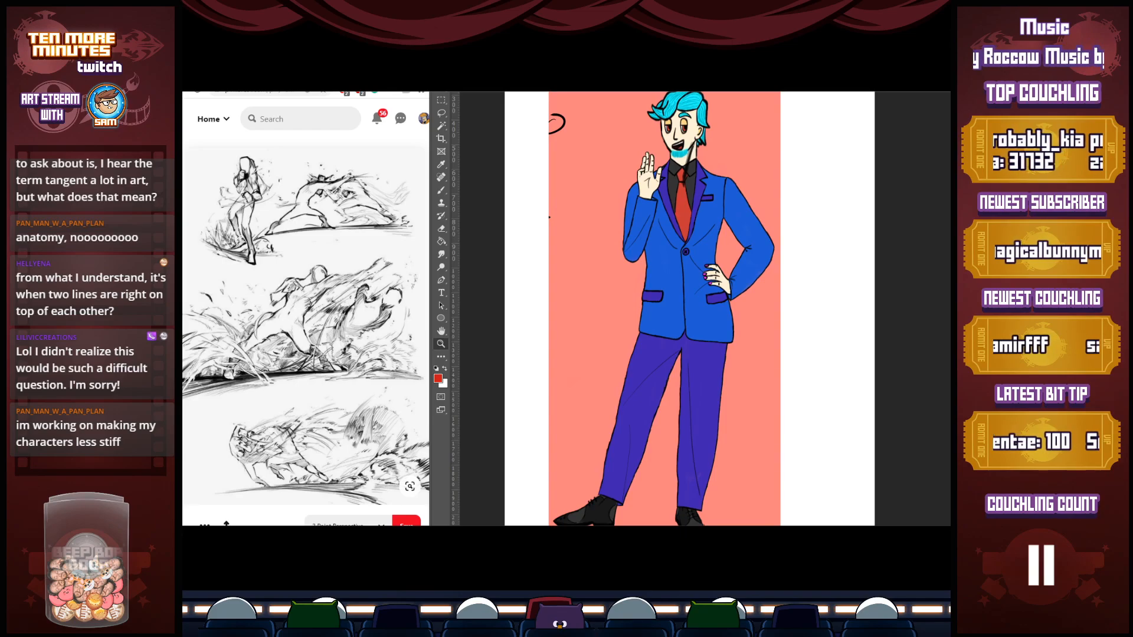
{"action": "left_click", "coordinate": [659, 174]}
{"action": "left_click", "coordinate": [670, 171]}
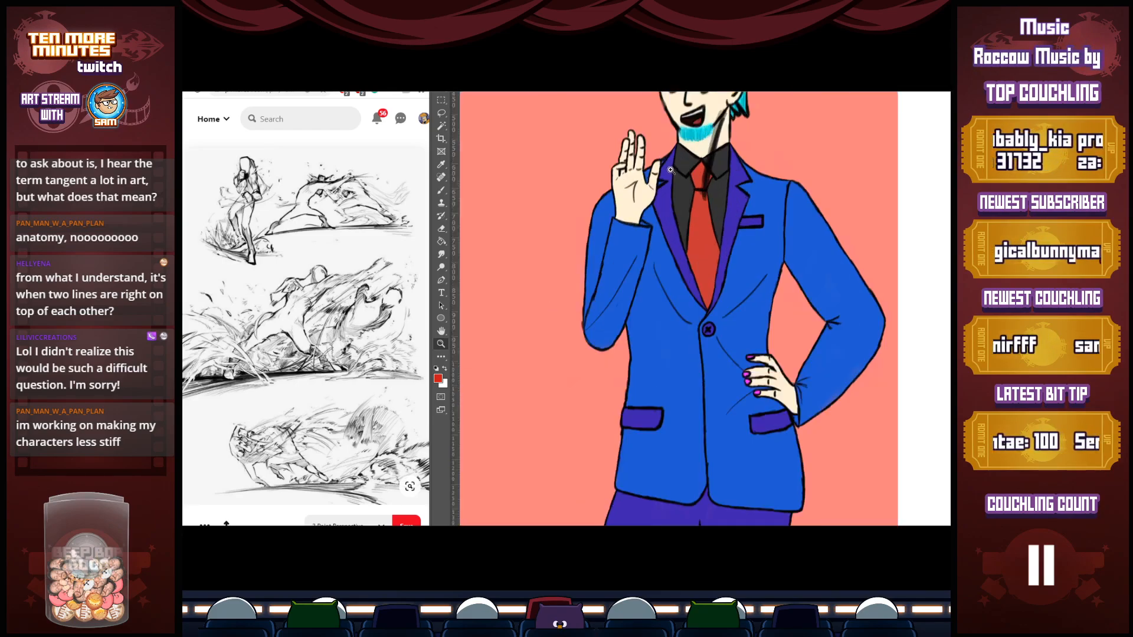
{"action": "left_click", "coordinate": [670, 170]}
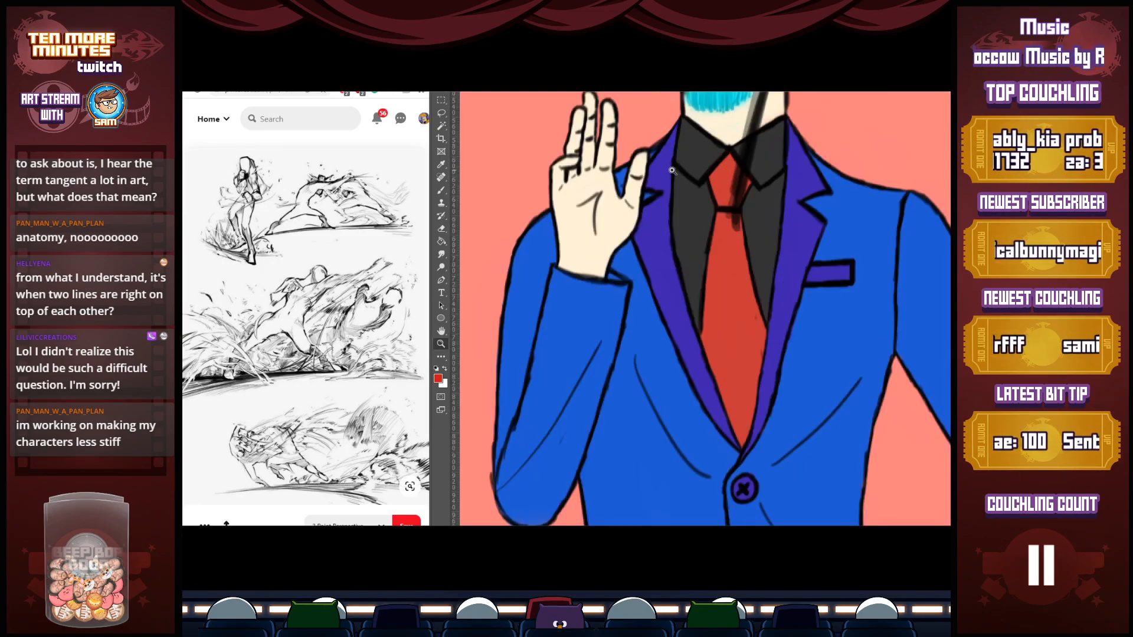
{"action": "left_click", "coordinate": [672, 172], "text": "alt"}
{"action": "left_click", "coordinate": [674, 170], "text": "alt"}
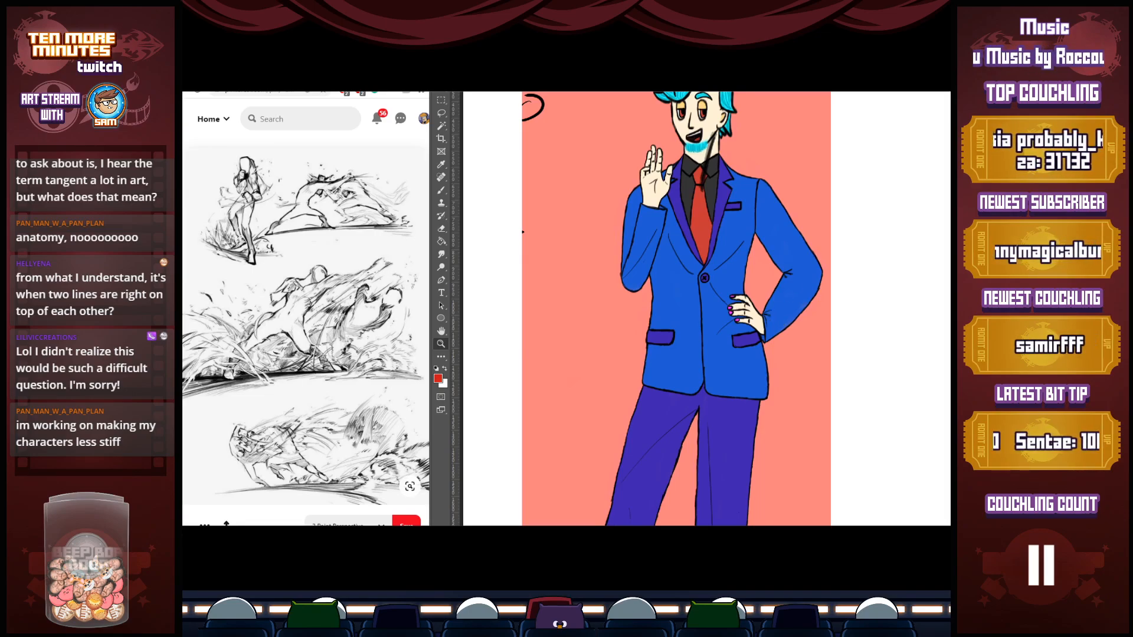
Fade the suited character layer to 70% opacity and draw over the eyebrow beside the hairline in black
{"action": "key", "text": "7"}
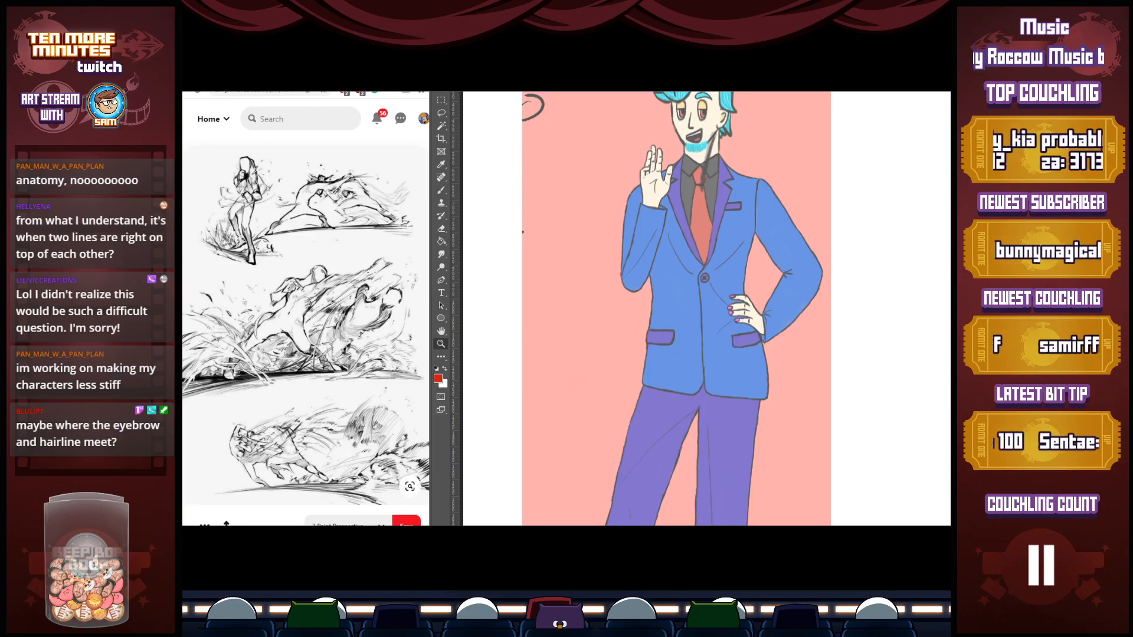
{"action": "scroll", "coordinate": [672, 307], "scroll_direction": "up", "scroll_amount": 3}
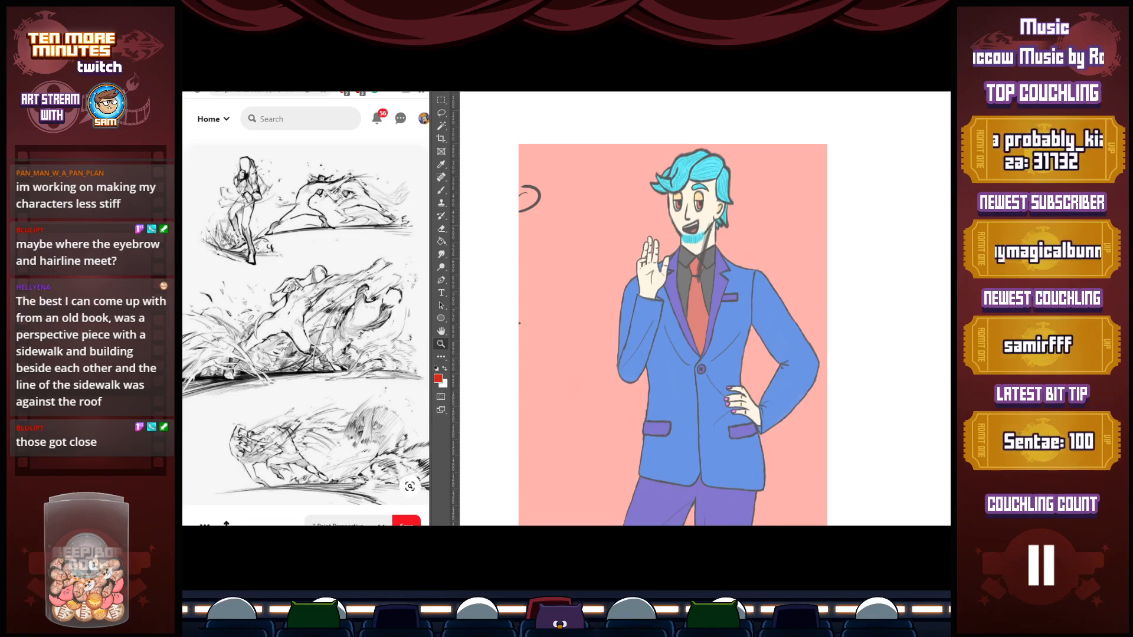
{"action": "key", "text": "b"}
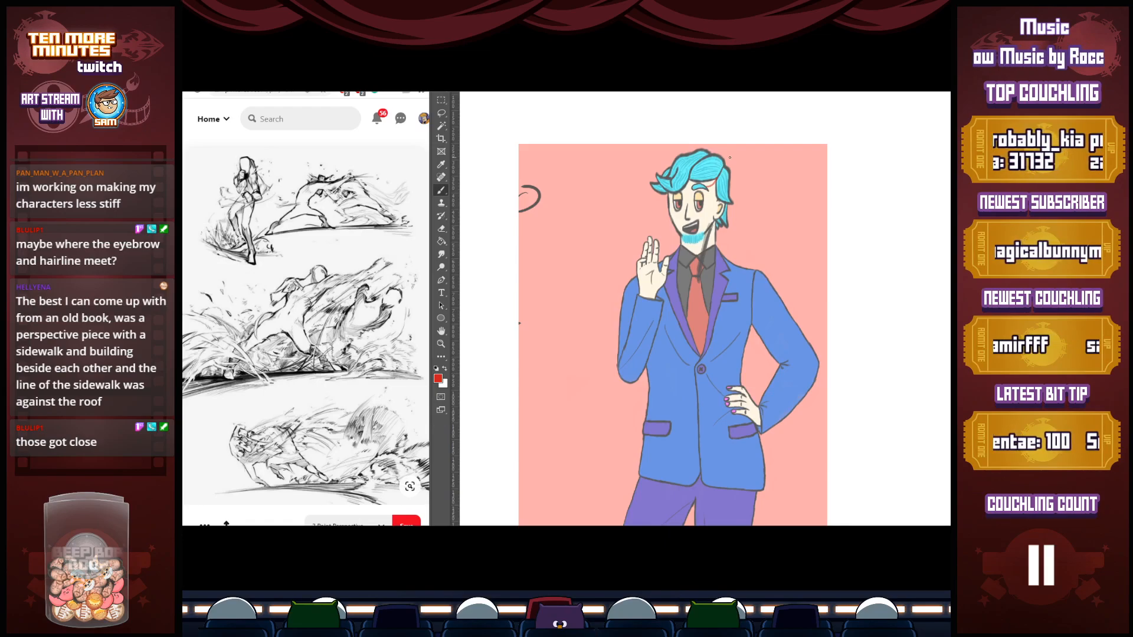
{"action": "left_click", "coordinate": [707, 184]}
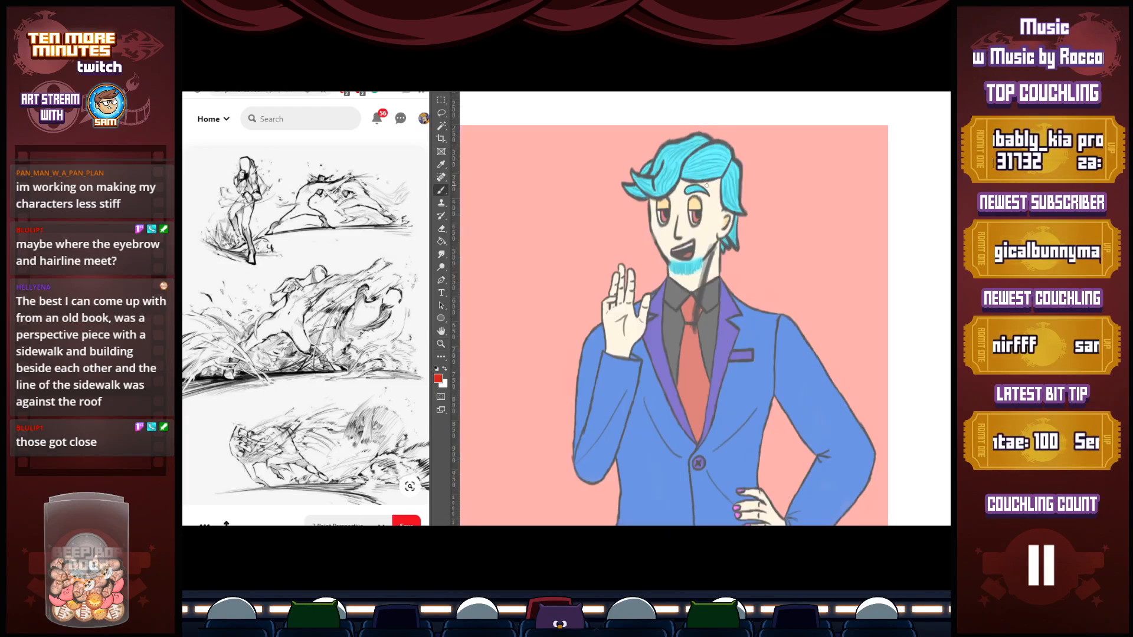
{"action": "left_click", "coordinate": [437, 368]}
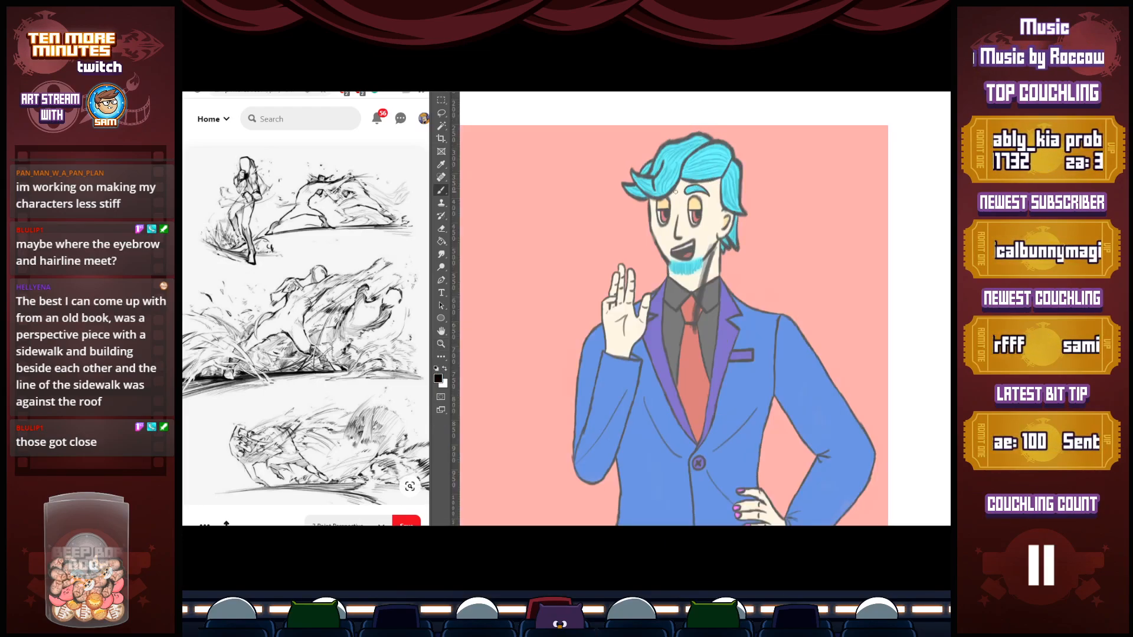
{"action": "left_click_drag", "start_coordinate": [686, 193], "coordinate": [721, 177]}
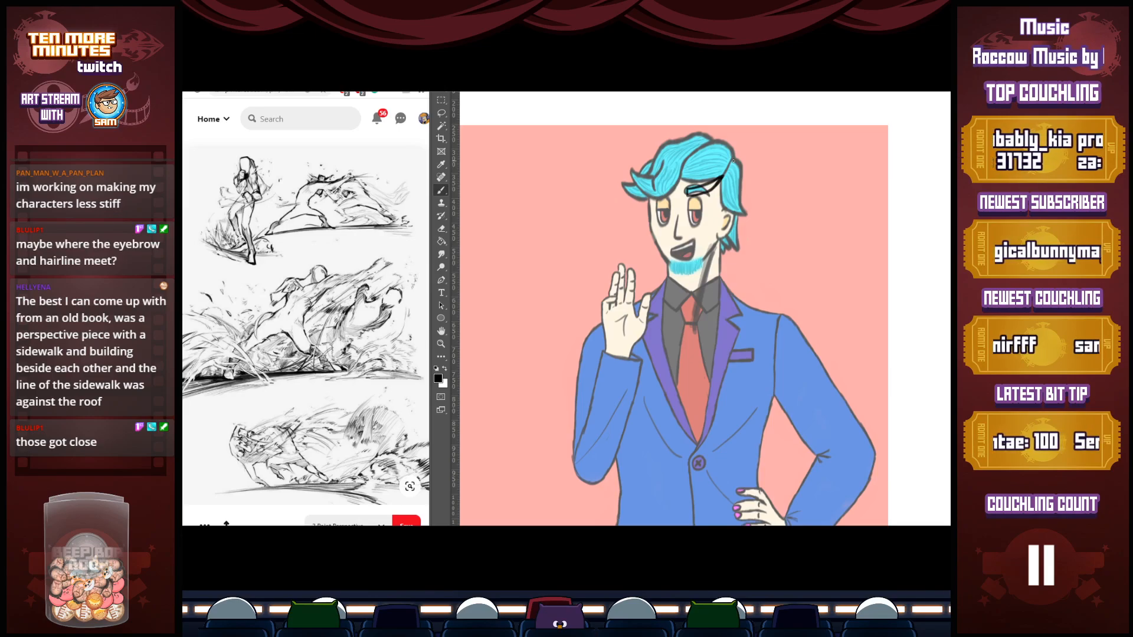
Trace the jacket lapel edges in black down to the point where they meet above the button
{"action": "left_click_drag", "start_coordinate": [699, 463], "coordinate": [718, 371]}
{"action": "left_click_drag", "start_coordinate": [728, 319], "coordinate": [717, 361]}
{"action": "left_click_drag", "start_coordinate": [691, 318], "coordinate": [717, 350]}
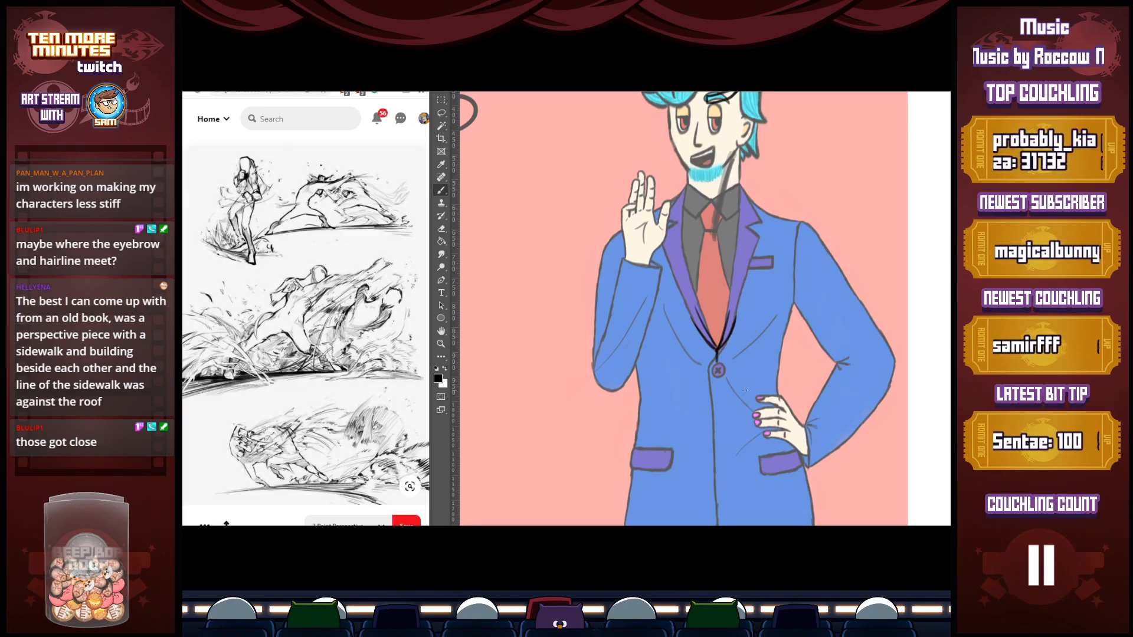
Sketch several black curves beside the character's head that all converge and cross at a single point
{"action": "left_click_drag", "start_coordinate": [826, 143], "coordinate": [853, 210]}
{"action": "left_click_drag", "start_coordinate": [870, 139], "coordinate": [855, 209]}
{"action": "mouse_move", "coordinate": [810, 148]}
{"action": "left_mouse_down"}
{"action": "mouse_move", "coordinate": [857, 214]}
{"action": "mouse_move", "coordinate": [858, 241]}
{"action": "mouse_move", "coordinate": [841, 239]}
{"action": "mouse_move", "coordinate": [879, 224]}
{"action": "left_mouse_up"}
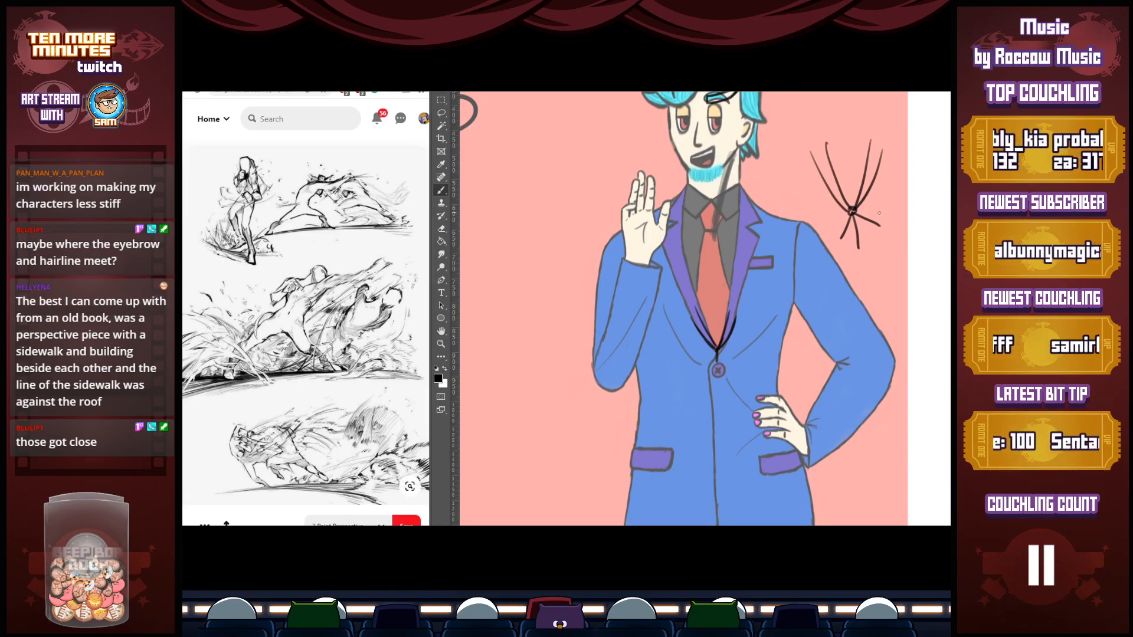
Sketch a larger example beside the raised hand, with curves gathered into a narrow band and lines flaring out below it
{"action": "mouse_move", "coordinate": [507, 166]}
{"action": "left_mouse_down"}
{"action": "mouse_move", "coordinate": [517, 229]}
{"action": "mouse_move", "coordinate": [536, 266]}
{"action": "mouse_move", "coordinate": [527, 180]}
{"action": "mouse_move", "coordinate": [558, 270]}
{"action": "mouse_move", "coordinate": [579, 177]}
{"action": "mouse_move", "coordinate": [563, 271]}
{"action": "mouse_move", "coordinate": [542, 282]}
{"action": "mouse_move", "coordinate": [563, 272]}
{"action": "mouse_move", "coordinate": [549, 281]}
{"action": "mouse_move", "coordinate": [548, 253]}
{"action": "left_mouse_up"}
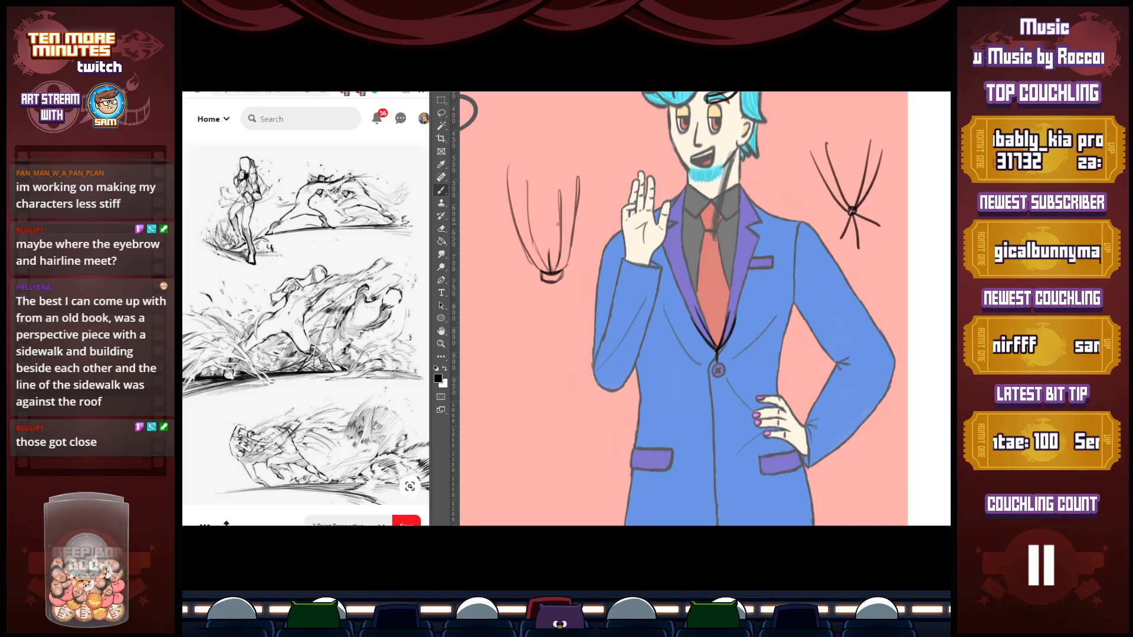
{"action": "mouse_move", "coordinate": [541, 281]}
{"action": "left_mouse_down"}
{"action": "mouse_move", "coordinate": [512, 341]}
{"action": "mouse_move", "coordinate": [532, 337]}
{"action": "mouse_move", "coordinate": [514, 328]}
{"action": "mouse_move", "coordinate": [534, 341]}
{"action": "left_mouse_up"}
{"action": "mouse_move", "coordinate": [548, 281]}
{"action": "left_mouse_down"}
{"action": "mouse_move", "coordinate": [536, 337]}
{"action": "mouse_move", "coordinate": [565, 312]}
{"action": "mouse_move", "coordinate": [571, 341]}
{"action": "mouse_move", "coordinate": [584, 345]}
{"action": "left_mouse_up"}
{"action": "left_click_drag", "start_coordinate": [568, 298], "coordinate": [584, 345]}
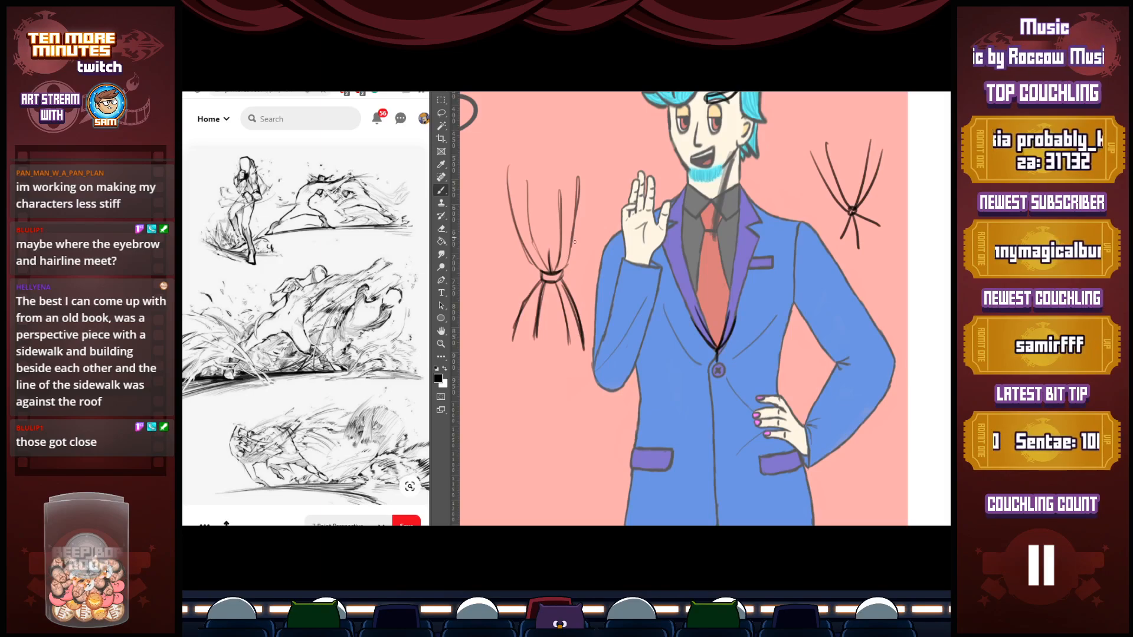
Build up the curves above the band on both sides, and sketch two small branching line groups beneath the example
{"action": "left_click_drag", "start_coordinate": [560, 268], "coordinate": [596, 183]}
{"action": "left_click_drag", "start_coordinate": [574, 251], "coordinate": [594, 194]}
{"action": "left_click_drag", "start_coordinate": [597, 166], "coordinate": [589, 224]}
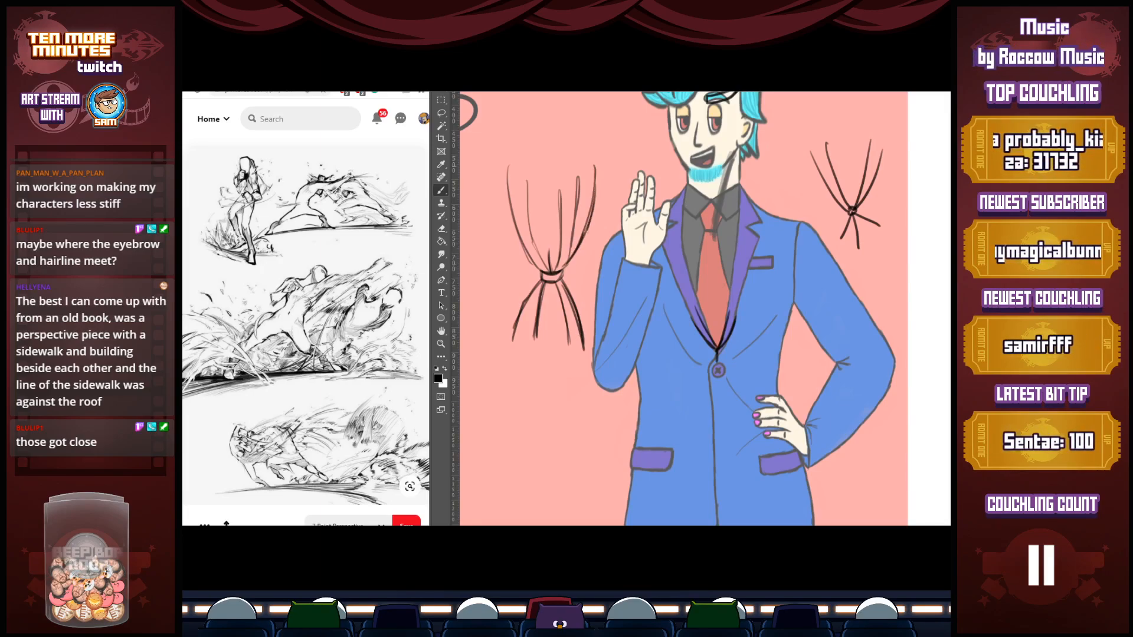
{"action": "left_click_drag", "start_coordinate": [529, 160], "coordinate": [529, 241]}
{"action": "left_click_drag", "start_coordinate": [526, 169], "coordinate": [544, 264]}
{"action": "left_click_drag", "start_coordinate": [508, 168], "coordinate": [539, 272]}
{"action": "mouse_move", "coordinate": [538, 269]}
{"action": "left_mouse_down"}
{"action": "mouse_move", "coordinate": [510, 211]}
{"action": "mouse_move", "coordinate": [507, 166]}
{"action": "left_mouse_up"}
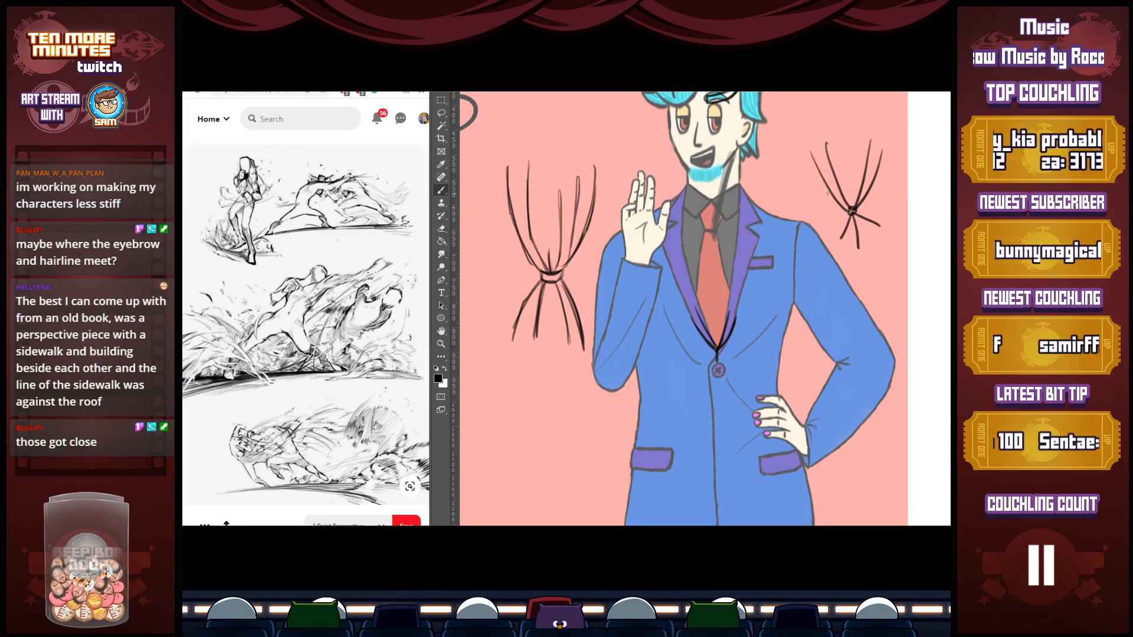
{"action": "mouse_move", "coordinate": [583, 381]}
{"action": "left_mouse_down"}
{"action": "mouse_move", "coordinate": [539, 438]}
{"action": "mouse_move", "coordinate": [546, 371]}
{"action": "mouse_move", "coordinate": [603, 431]}
{"action": "mouse_move", "coordinate": [628, 389]}
{"action": "left_mouse_up"}
{"action": "left_click_drag", "start_coordinate": [605, 432], "coordinate": [596, 457]}
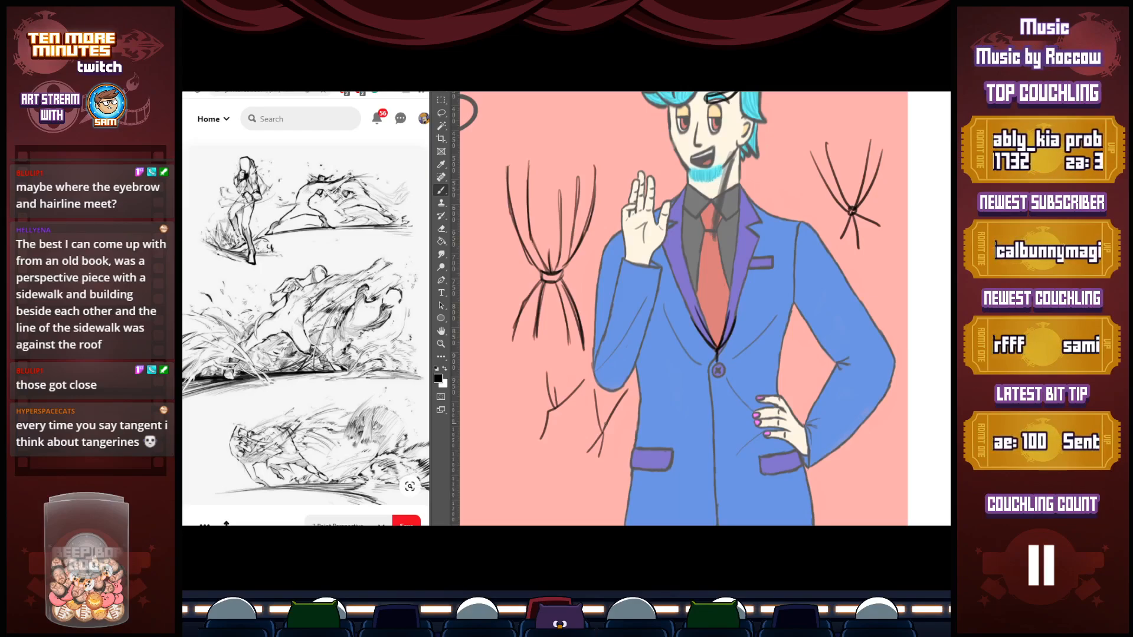
Sketch a microphone stand directly along a room's corner edge, with wall frames, floor lines and a round base beside the elbow
{"action": "mouse_move", "coordinate": [915, 260]}
{"action": "left_mouse_down"}
{"action": "mouse_move", "coordinate": [912, 308]}
{"action": "mouse_move", "coordinate": [936, 316]}
{"action": "mouse_move", "coordinate": [890, 322]}
{"action": "left_mouse_up"}
{"action": "mouse_move", "coordinate": [917, 310]}
{"action": "left_mouse_down"}
{"action": "mouse_move", "coordinate": [933, 323]}
{"action": "mouse_move", "coordinate": [940, 300]}
{"action": "mouse_move", "coordinate": [889, 302]}
{"action": "mouse_move", "coordinate": [883, 254]}
{"action": "mouse_move", "coordinate": [901, 278]}
{"action": "mouse_move", "coordinate": [884, 277]}
{"action": "mouse_move", "coordinate": [913, 233]}
{"action": "left_mouse_up"}
{"action": "mouse_move", "coordinate": [916, 300]}
{"action": "left_mouse_down"}
{"action": "mouse_move", "coordinate": [910, 233]}
{"action": "mouse_move", "coordinate": [921, 229]}
{"action": "mouse_move", "coordinate": [917, 297]}
{"action": "mouse_move", "coordinate": [877, 312]}
{"action": "mouse_move", "coordinate": [901, 327]}
{"action": "left_mouse_up"}
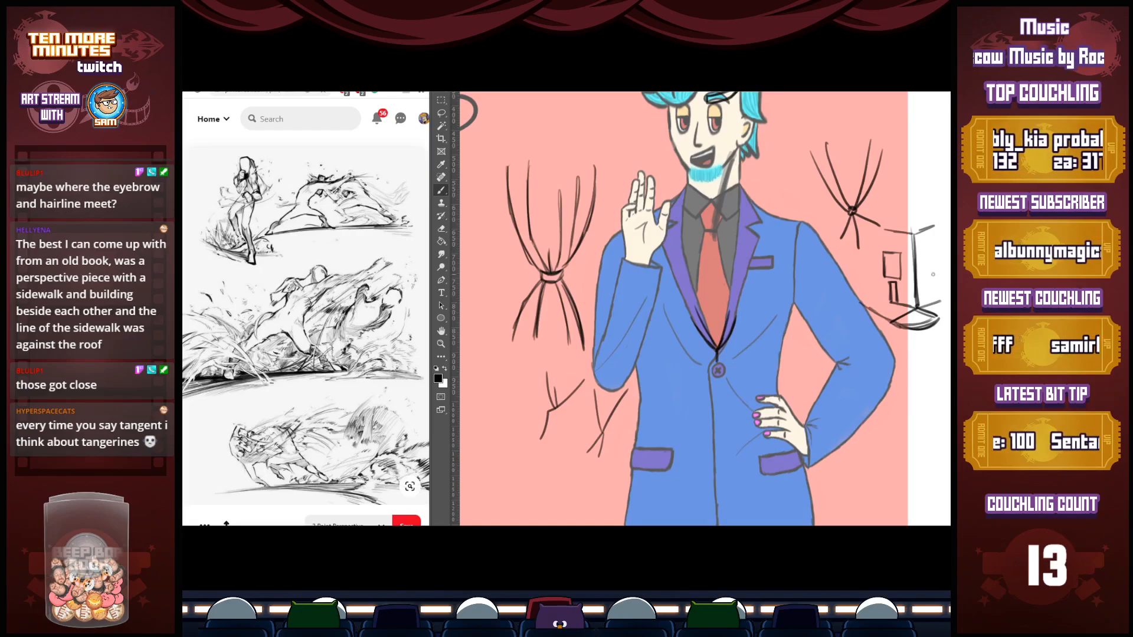
{"action": "mouse_move", "coordinate": [956, 221]}
{"action": "left_mouse_down"}
{"action": "mouse_move", "coordinate": [863, 229]}
{"action": "mouse_move", "coordinate": [823, 267]}
{"action": "left_mouse_up"}
{"action": "left_click_drag", "start_coordinate": [820, 272], "coordinate": [824, 336]}
{"action": "left_click_drag", "start_coordinate": [823, 297], "coordinate": [825, 336]}
{"action": "left_click_drag", "start_coordinate": [824, 327], "coordinate": [828, 331]}
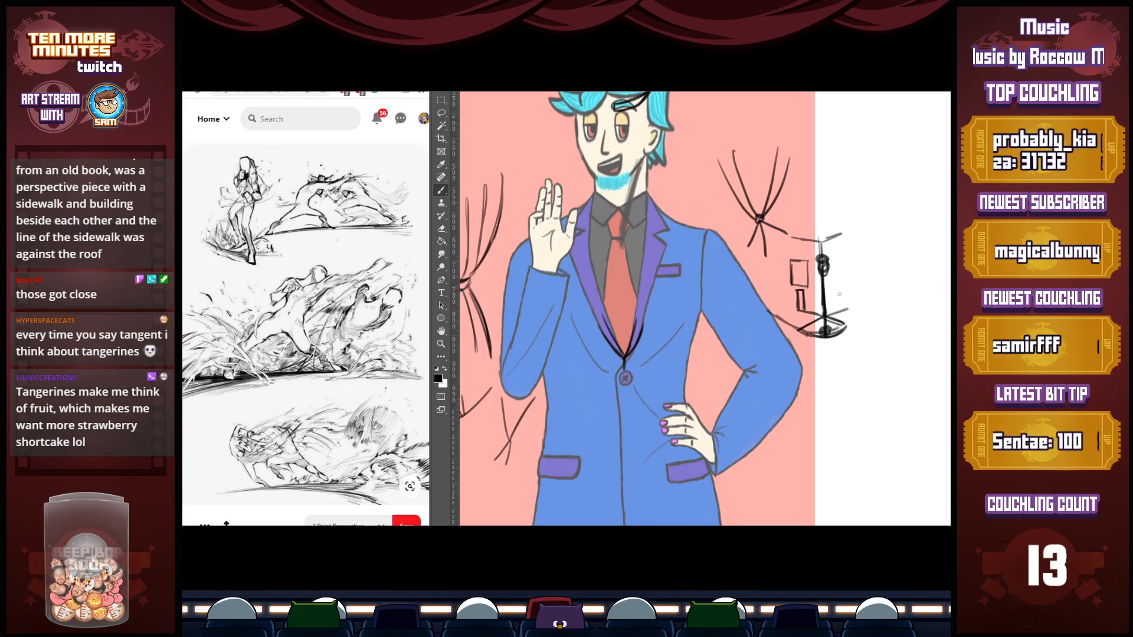
Sketch a second microphone stand with a round base on the blank canvas beside the first one
{"action": "left_click_drag", "start_coordinate": [910, 328], "coordinate": [915, 324]}
{"action": "mouse_move", "coordinate": [913, 261]}
{"action": "left_mouse_down"}
{"action": "mouse_move", "coordinate": [916, 322]}
{"action": "mouse_move", "coordinate": [917, 242]}
{"action": "mouse_move", "coordinate": [924, 335]}
{"action": "mouse_move", "coordinate": [906, 331]}
{"action": "mouse_move", "coordinate": [937, 338]}
{"action": "left_mouse_up"}
{"action": "left_click_drag", "start_coordinate": [868, 325], "coordinate": [939, 319]}
{"action": "left_click_drag", "start_coordinate": [868, 309], "coordinate": [897, 315]}
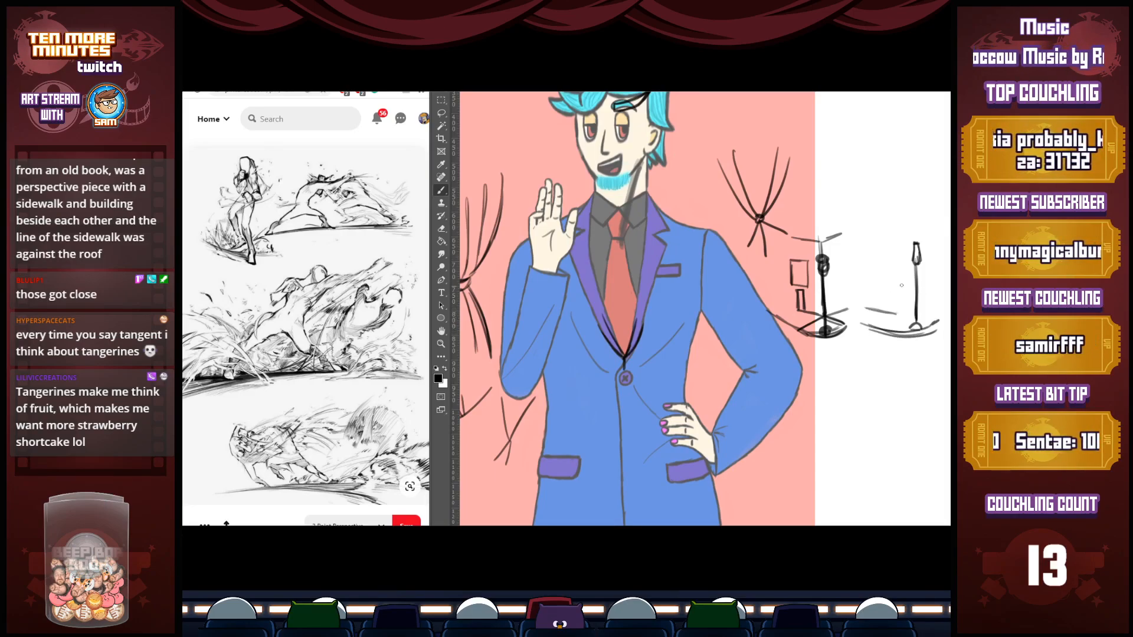
Add the room's vertical corner edge offset from the second stand, with floor lines spreading out behind its base
{"action": "mouse_move", "coordinate": [892, 242]}
{"action": "left_mouse_down"}
{"action": "mouse_move", "coordinate": [896, 312]}
{"action": "mouse_move", "coordinate": [944, 298]}
{"action": "mouse_move", "coordinate": [917, 325]}
{"action": "left_mouse_up"}
{"action": "left_click_drag", "start_coordinate": [893, 225], "coordinate": [894, 314]}
{"action": "mouse_move", "coordinate": [892, 223]}
{"action": "left_mouse_down"}
{"action": "mouse_move", "coordinate": [894, 313]}
{"action": "mouse_move", "coordinate": [926, 304]}
{"action": "left_mouse_up"}
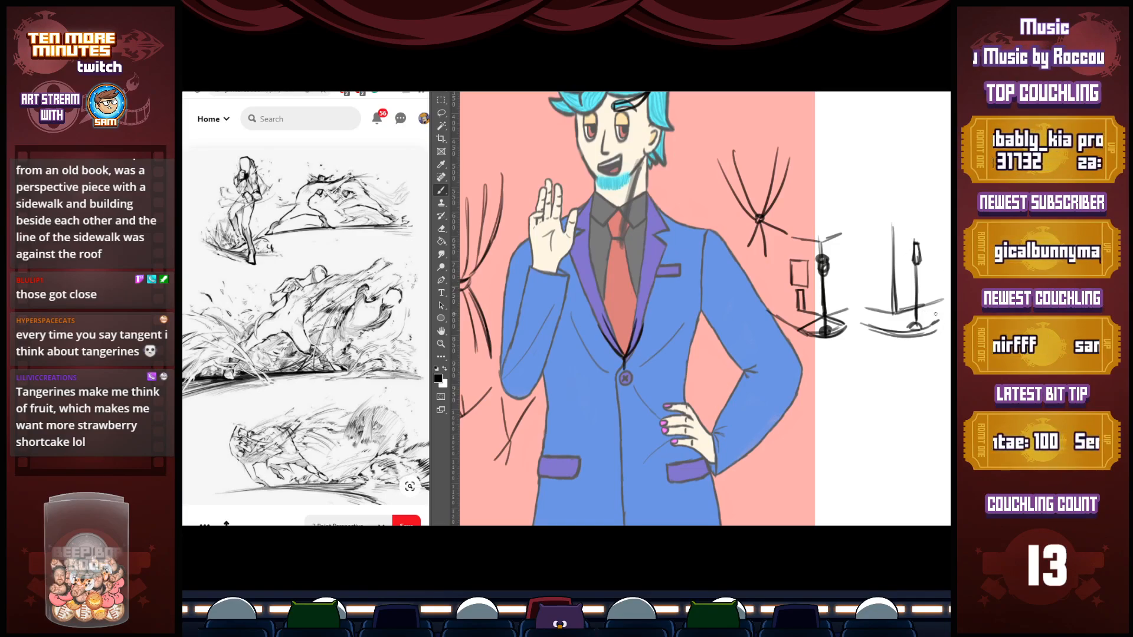
{"action": "mouse_move", "coordinate": [918, 306]}
{"action": "left_mouse_down"}
{"action": "mouse_move", "coordinate": [943, 319]}
{"action": "mouse_move", "coordinate": [872, 329]}
{"action": "mouse_move", "coordinate": [945, 321]}
{"action": "mouse_move", "coordinate": [874, 327]}
{"action": "left_mouse_up"}
{"action": "left_click_drag", "start_coordinate": [918, 306], "coordinate": [940, 318]}
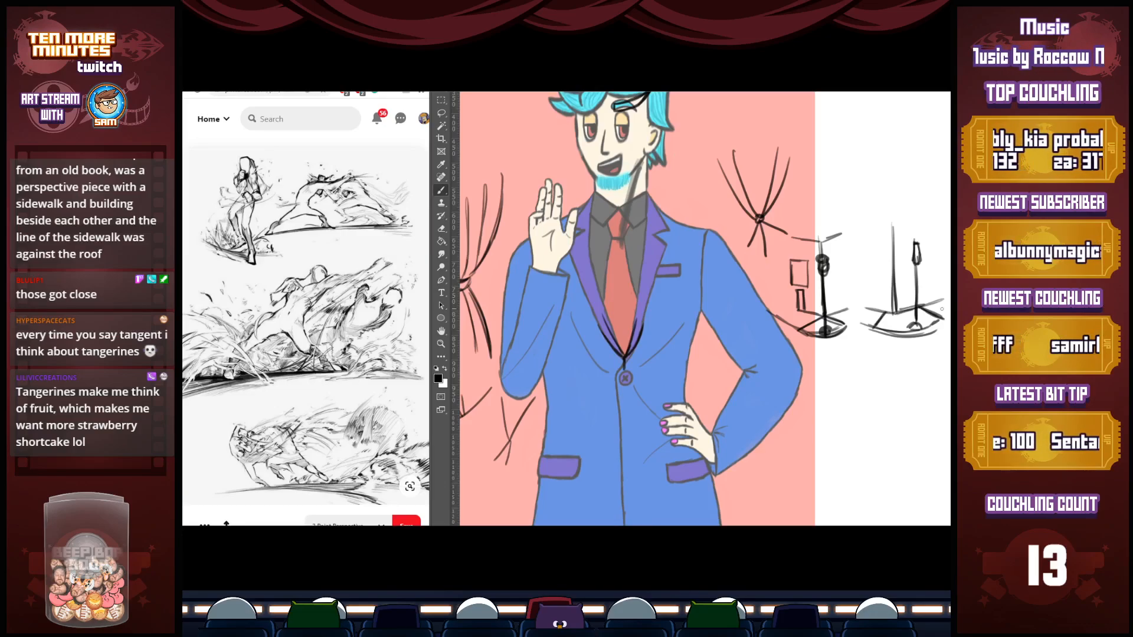
Set the brush colour to red, circle the first stand sketch and mark it with an X, and circle the second sketch
{"action": "left_click", "coordinate": [438, 378]}
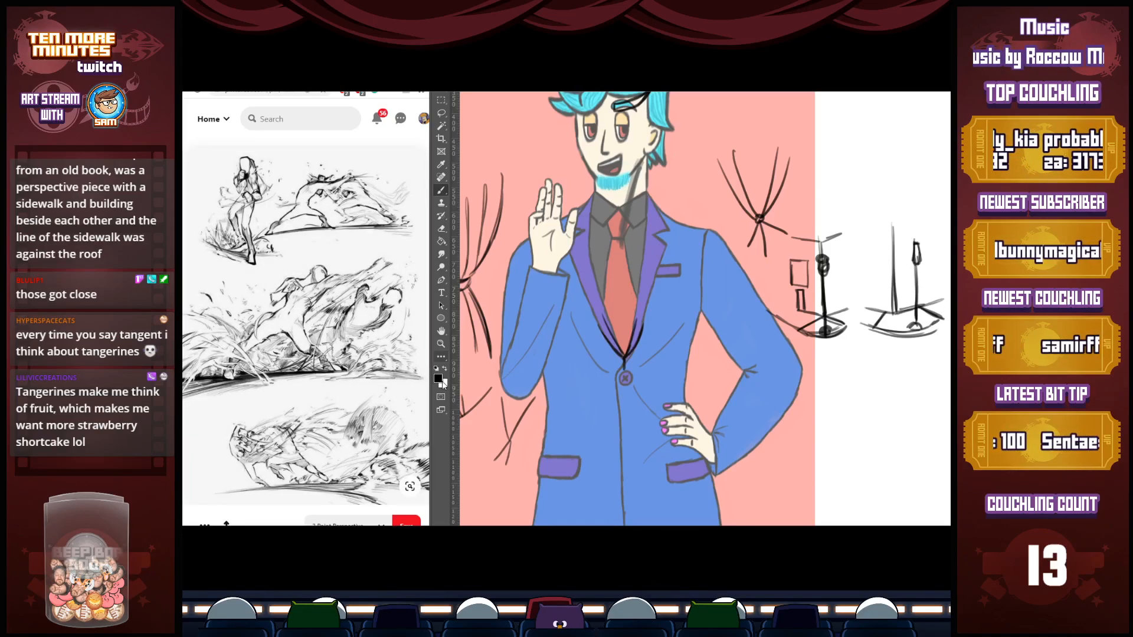
{"action": "left_click", "coordinate": [847, 167]}
{"action": "left_click", "coordinate": [942, 149]}
{"action": "mouse_move", "coordinate": [823, 217]}
{"action": "left_mouse_down"}
{"action": "mouse_move", "coordinate": [787, 210]}
{"action": "mouse_move", "coordinate": [836, 218]}
{"action": "mouse_move", "coordinate": [786, 203]}
{"action": "mouse_move", "coordinate": [803, 197]}
{"action": "left_mouse_up"}
{"action": "left_click_drag", "start_coordinate": [785, 197], "coordinate": [813, 168]}
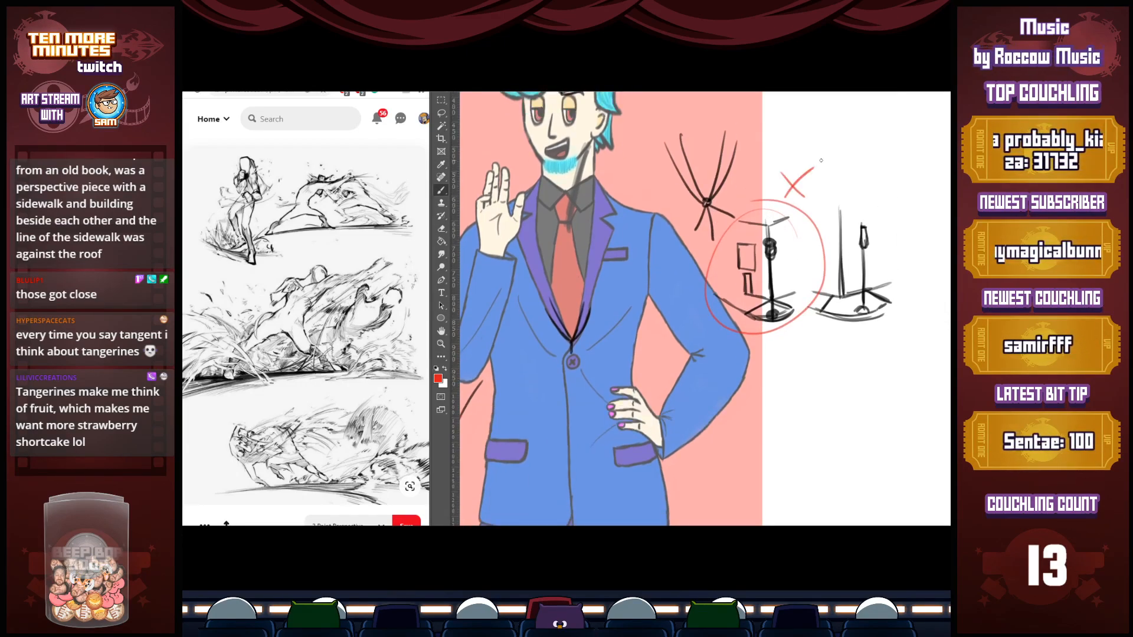
{"action": "mouse_move", "coordinate": [896, 223]}
{"action": "left_mouse_down"}
{"action": "mouse_move", "coordinate": [920, 330]}
{"action": "mouse_move", "coordinate": [798, 284]}
{"action": "left_mouse_up"}
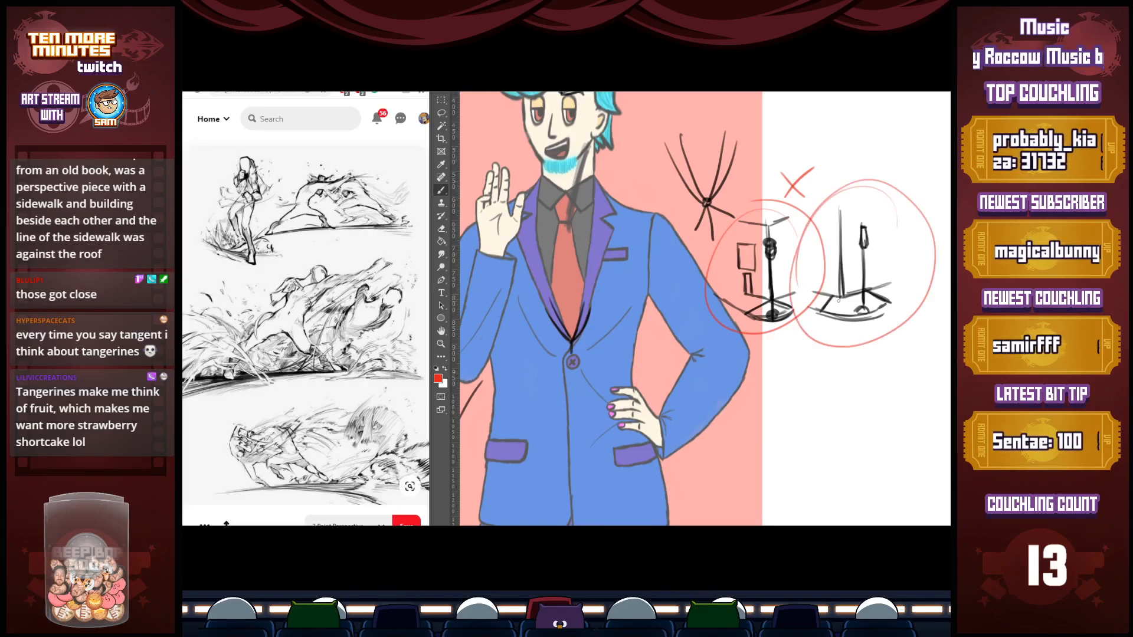
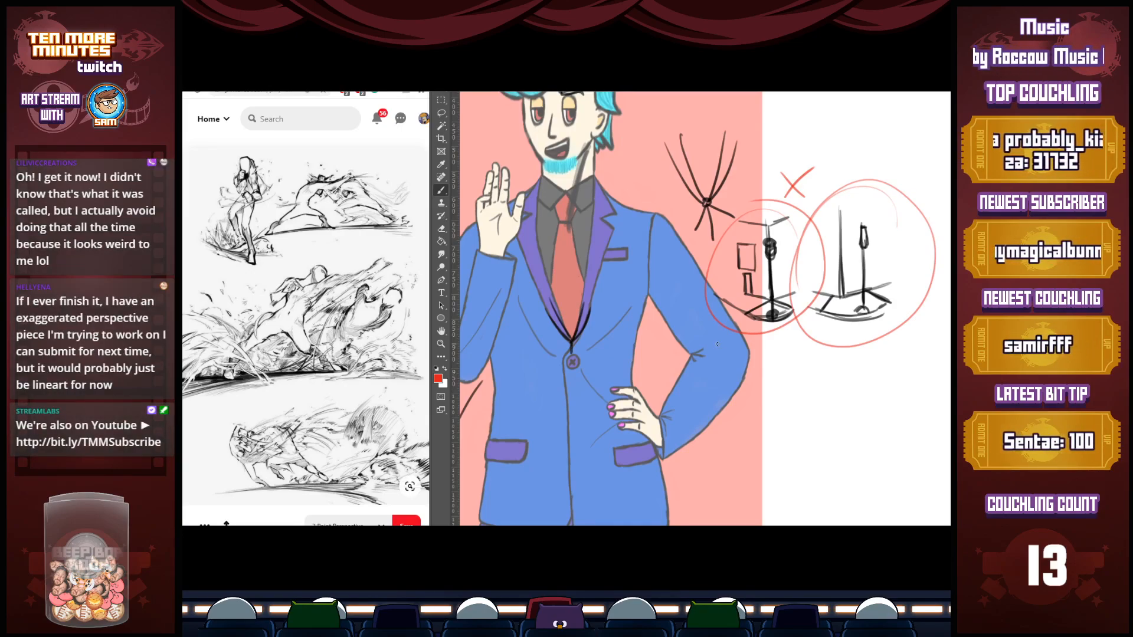
Sketch a small cluster of rounded red forms on the blank canvas beside the character's trousers
{"action": "mouse_move", "coordinate": [717, 344]}
{"action": "left_mouse_down"}
{"action": "mouse_move", "coordinate": [790, 389]}
{"action": "mouse_move", "coordinate": [801, 380]}
{"action": "left_mouse_up"}
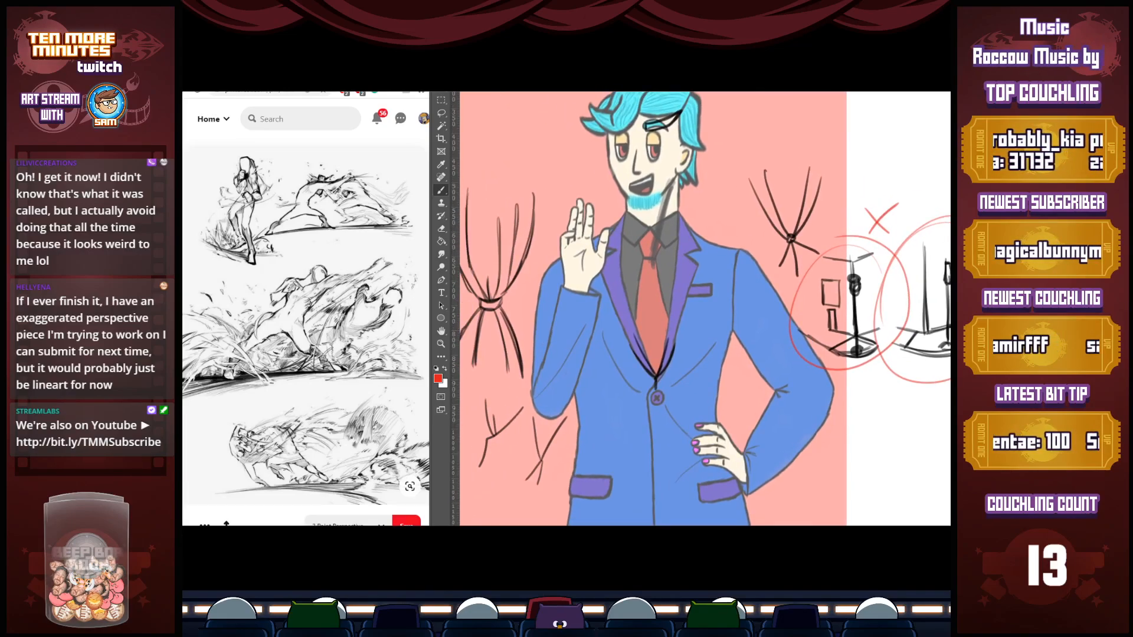
{"action": "mouse_move", "coordinate": [944, 519]}
{"action": "left_mouse_down"}
{"action": "mouse_move", "coordinate": [860, 197]}
{"action": "mouse_move", "coordinate": [855, 233]}
{"action": "mouse_move", "coordinate": [823, 260]}
{"action": "mouse_move", "coordinate": [843, 242]}
{"action": "mouse_move", "coordinate": [836, 265]}
{"action": "mouse_move", "coordinate": [884, 284]}
{"action": "mouse_move", "coordinate": [845, 278]}
{"action": "mouse_move", "coordinate": [890, 268]}
{"action": "mouse_move", "coordinate": [868, 249]}
{"action": "mouse_move", "coordinate": [888, 259]}
{"action": "left_mouse_up"}
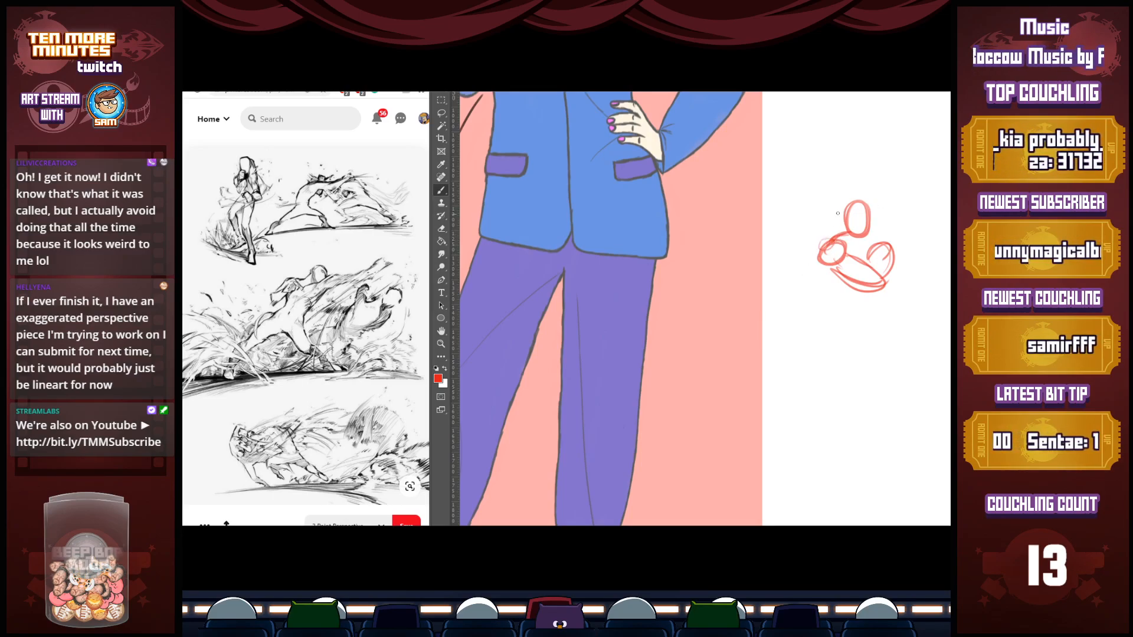
{"action": "mouse_move", "coordinate": [820, 234]}
{"action": "left_mouse_down"}
{"action": "mouse_move", "coordinate": [822, 258]}
{"action": "mouse_move", "coordinate": [884, 277]}
{"action": "left_mouse_up"}
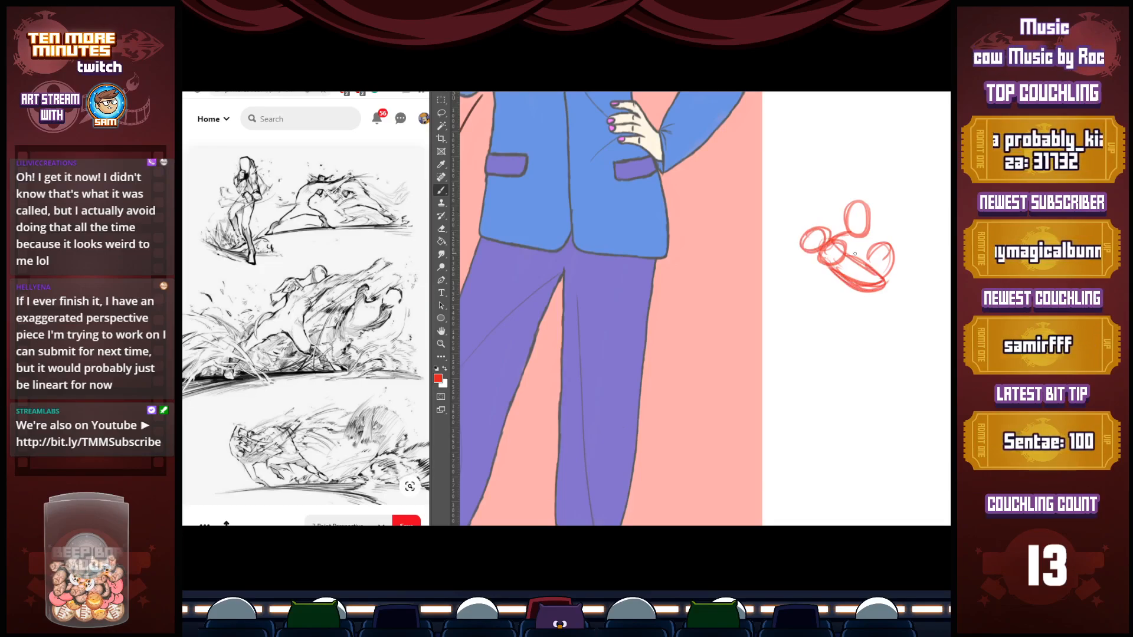
Set the brush colour to blue and mark two of the rounded forms in the red sketch with blue circles
{"action": "left_click", "coordinate": [438, 378]}
{"action": "left_click", "coordinate": [847, 167]}
{"action": "left_click", "coordinate": [941, 148]}
{"action": "left_click_drag", "start_coordinate": [842, 250], "coordinate": [833, 266]}
{"action": "left_click_drag", "start_coordinate": [847, 233], "coordinate": [819, 268]}
{"action": "mouse_move", "coordinate": [821, 224]}
{"action": "left_mouse_down"}
{"action": "mouse_move", "coordinate": [819, 248]}
{"action": "mouse_move", "coordinate": [817, 236]}
{"action": "left_mouse_up"}
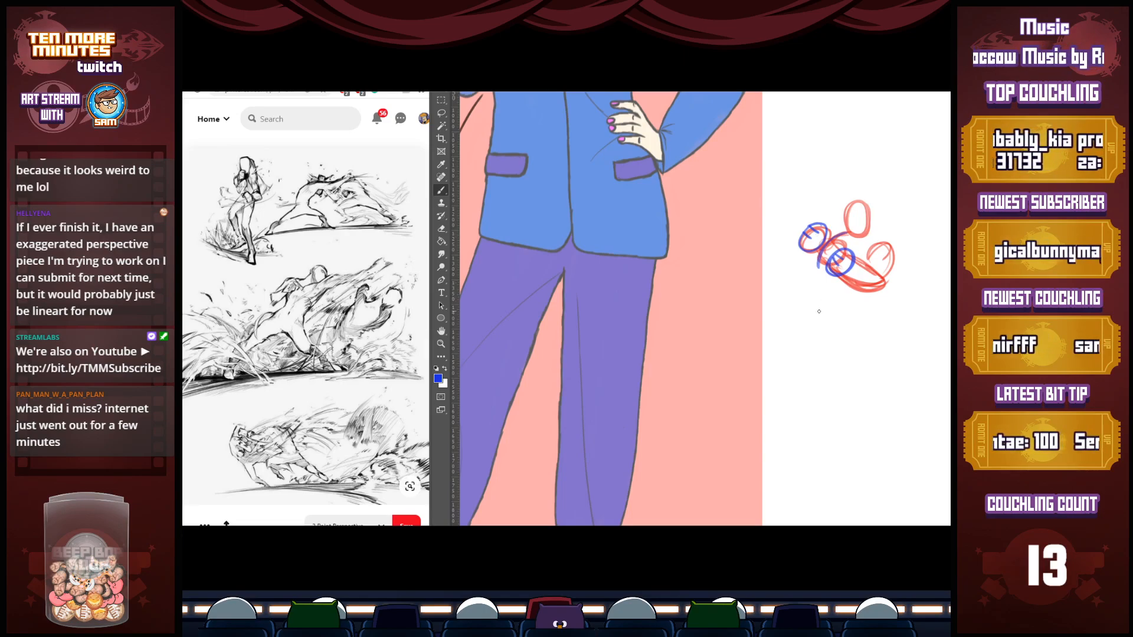
{"action": "scroll", "coordinate": [781, 305], "scroll_direction": "up", "scroll_amount": 5}
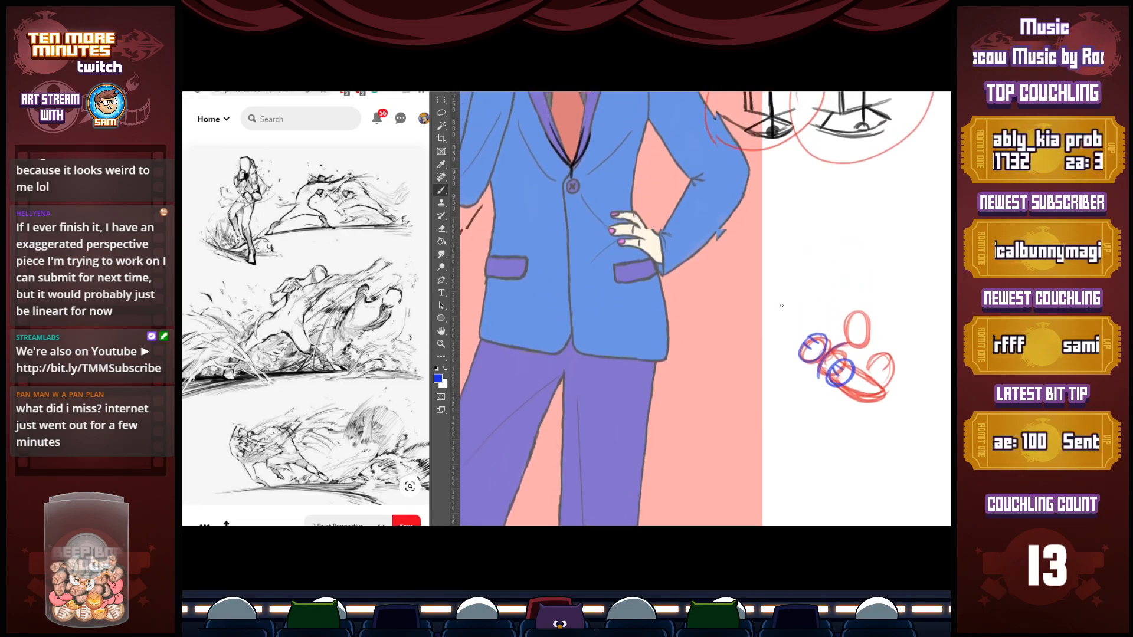
{"action": "scroll", "coordinate": [781, 305], "scroll_direction": "up", "scroll_amount": 2}
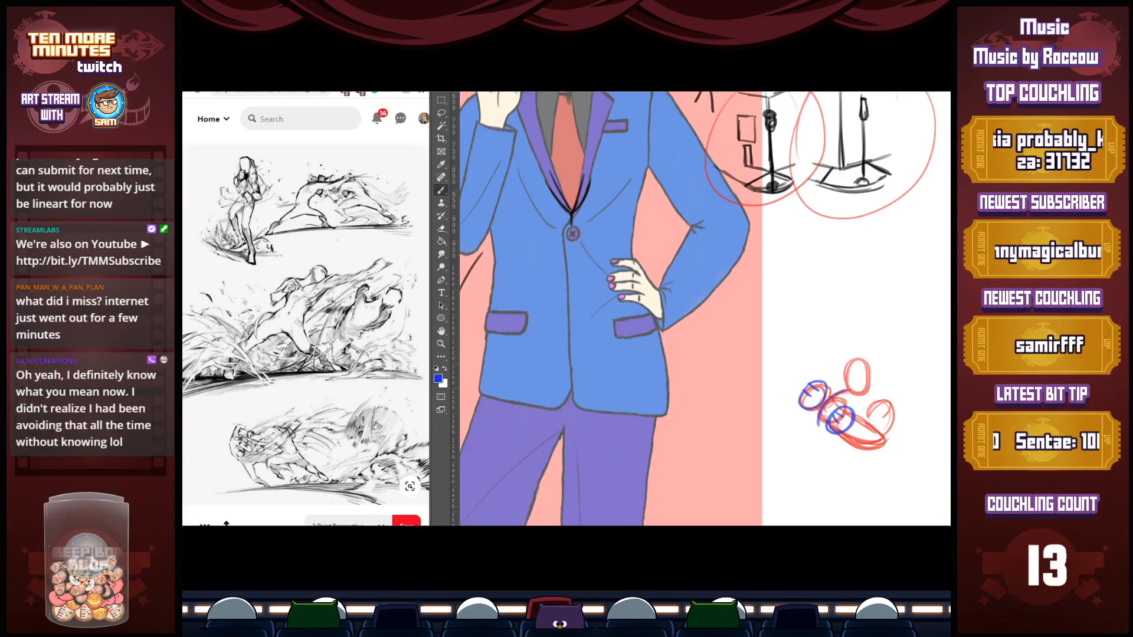
Switch to the cross-legged figure drawing and fade its pencil lines with a semi-transparent white fill, ready for brush sketching
{"action": "key", "text": "ctrl+Tab"}
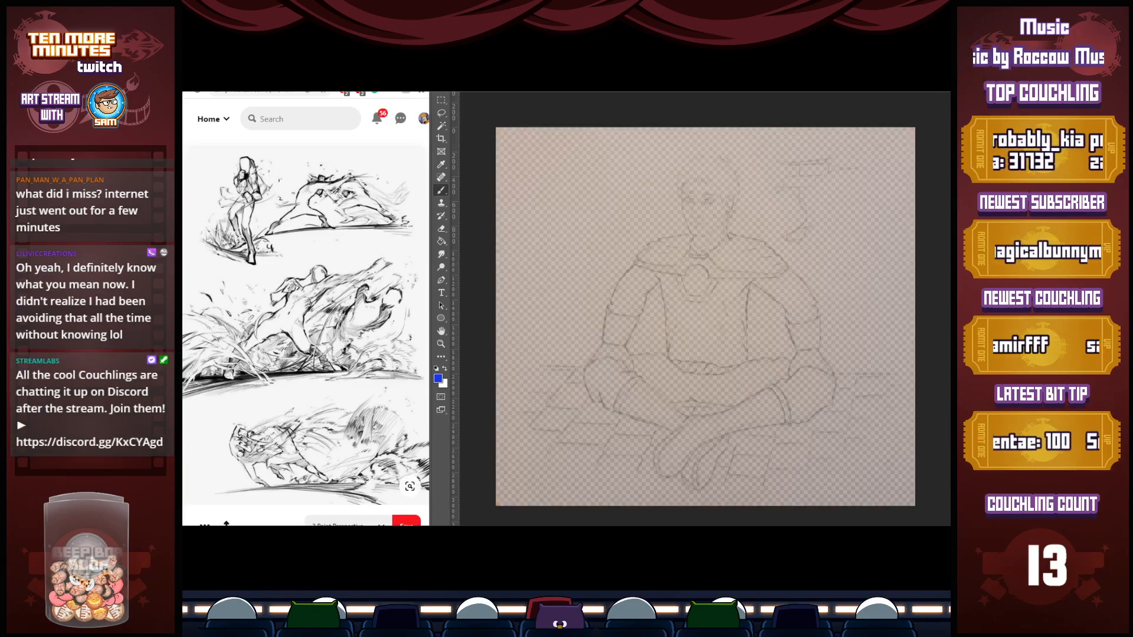
{"action": "key", "text": "ctrl+z"}
{"action": "key", "text": "x"}
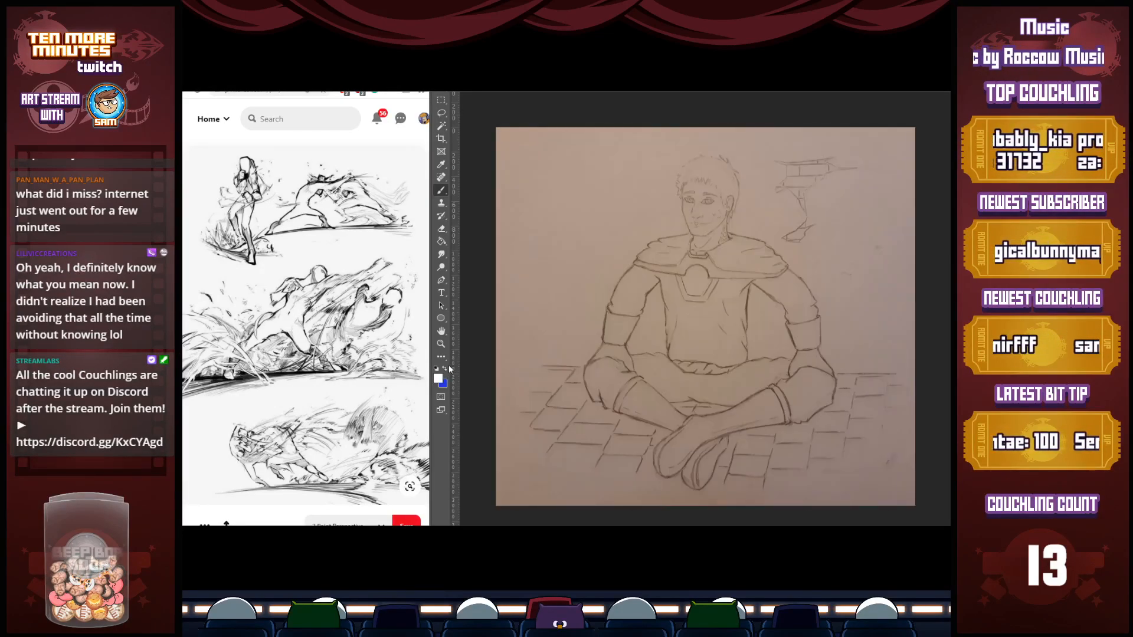
{"action": "key", "text": "g"}
{"action": "left_click", "coordinate": [794, 293]}
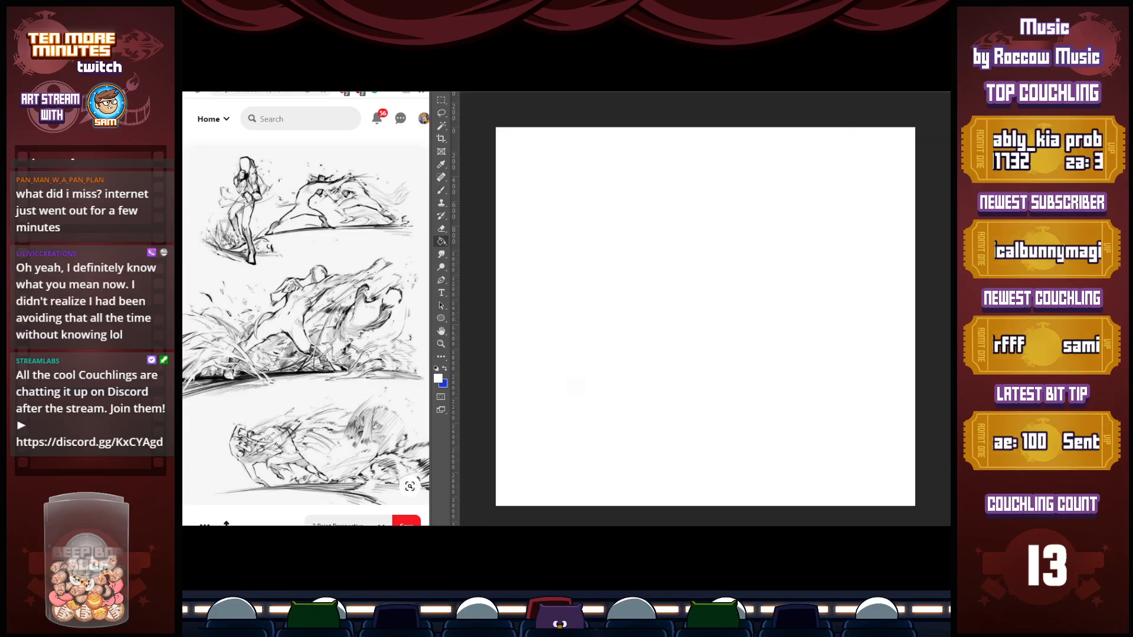
{"action": "key", "text": "ctrl+z"}
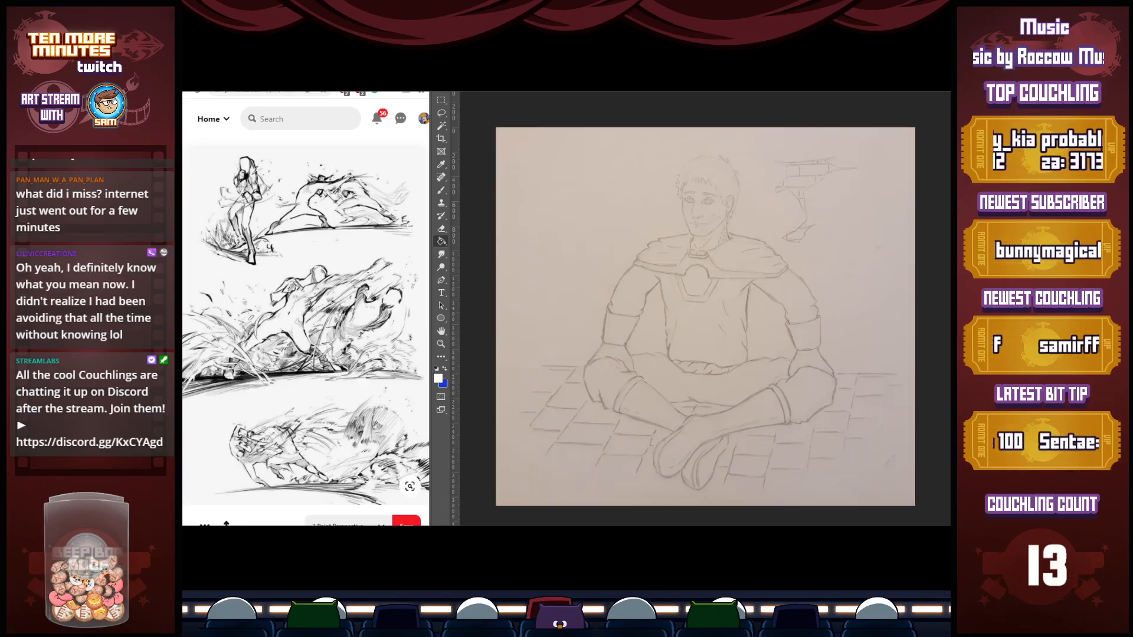
{"action": "key", "text": "b"}
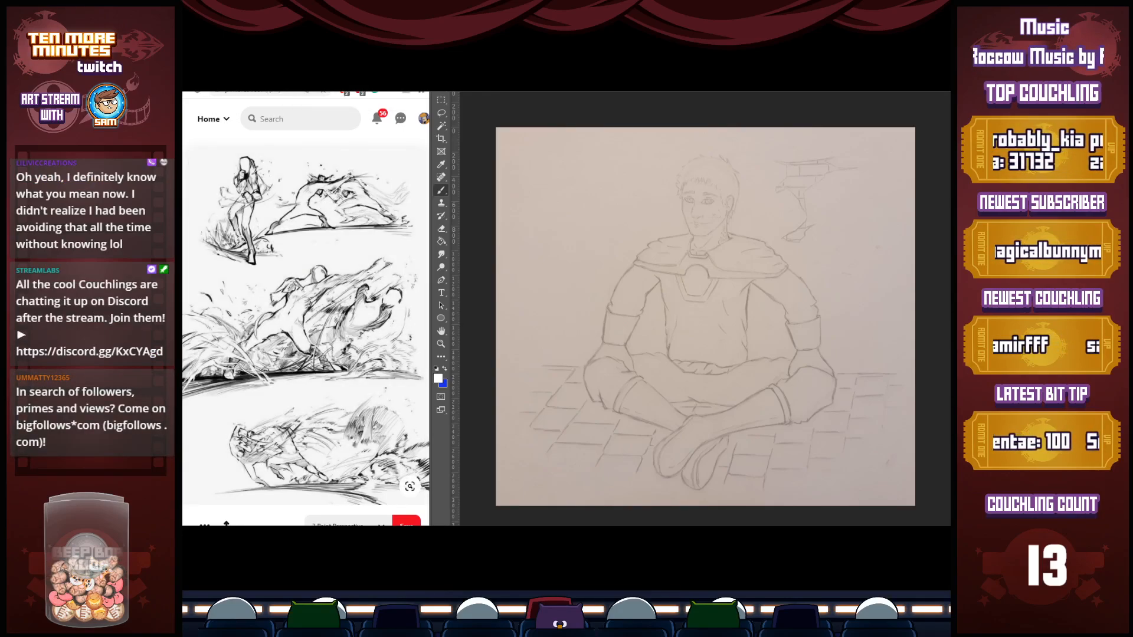
Bring up the black-and-white meditation photo as reference and make blue the active brush colour
{"action": "left_click", "coordinate": [307, 85]}
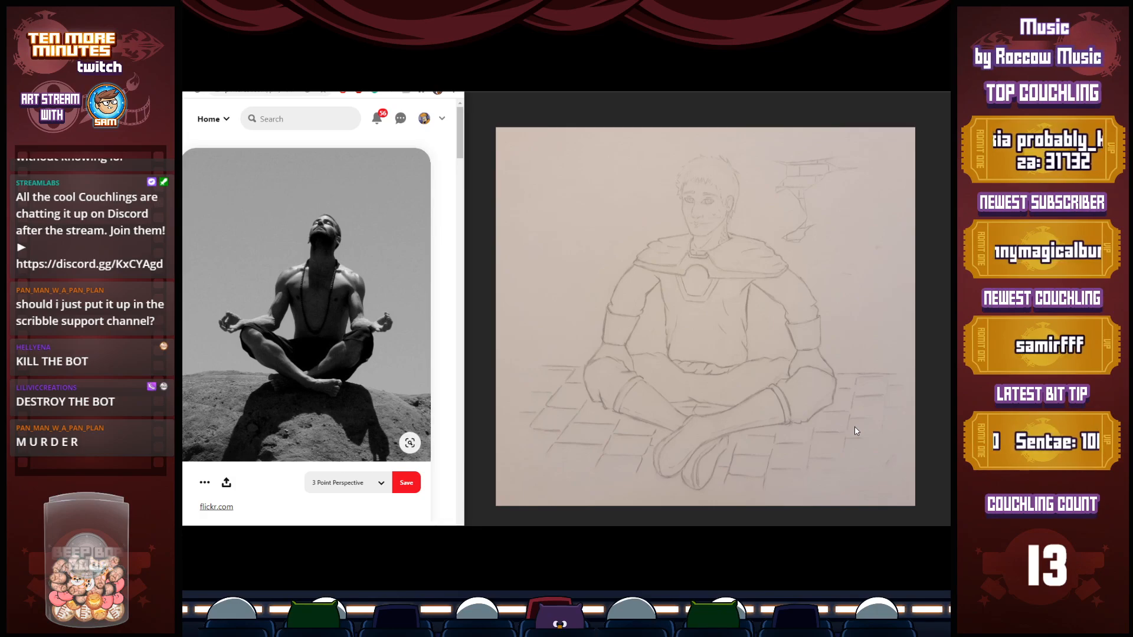
{"action": "left_click", "coordinate": [637, 109]}
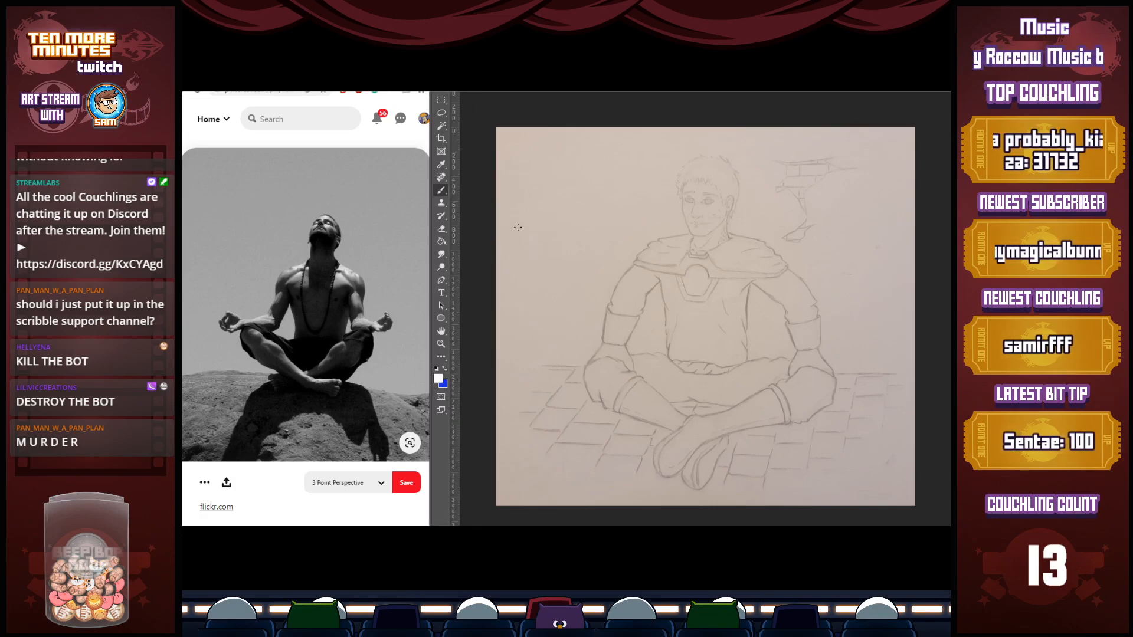
{"action": "key", "text": "x"}
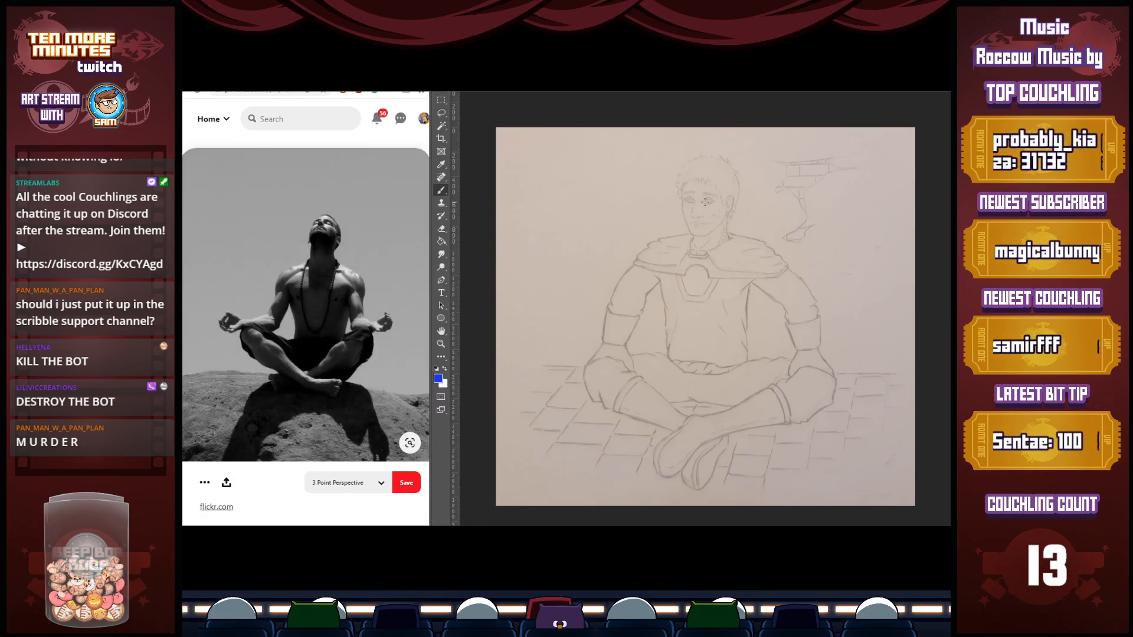
Sketch the head over the pencil drawing in blue, with a curved centre line, an oval outline and curved facial guides
{"action": "left_click_drag", "start_coordinate": [695, 181], "coordinate": [699, 236]}
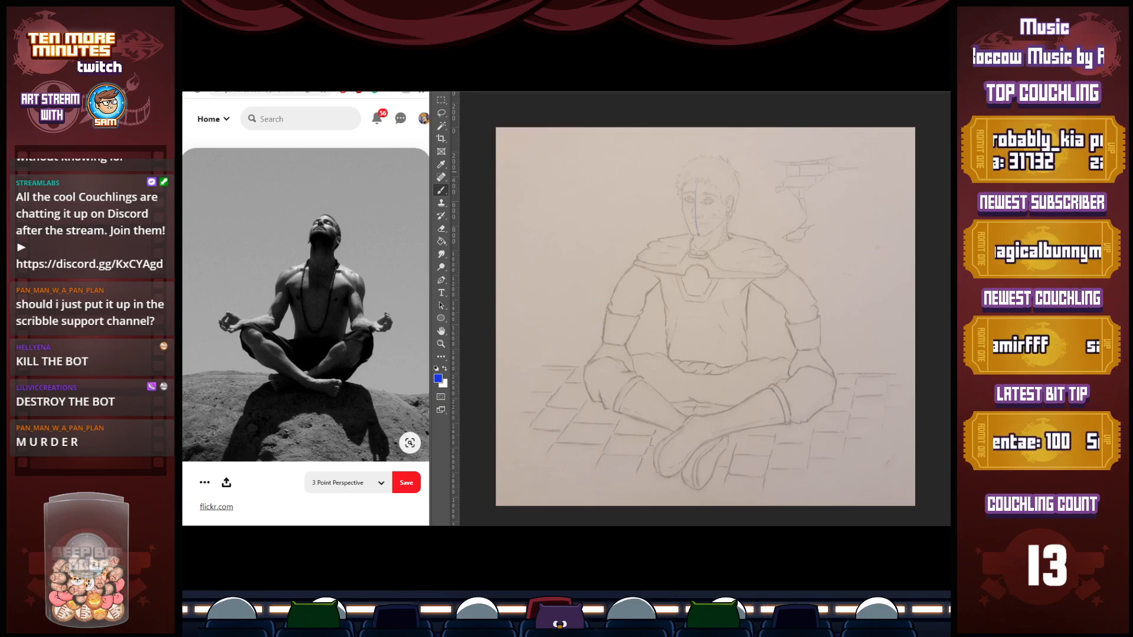
{"action": "left_click_drag", "start_coordinate": [697, 179], "coordinate": [701, 238]}
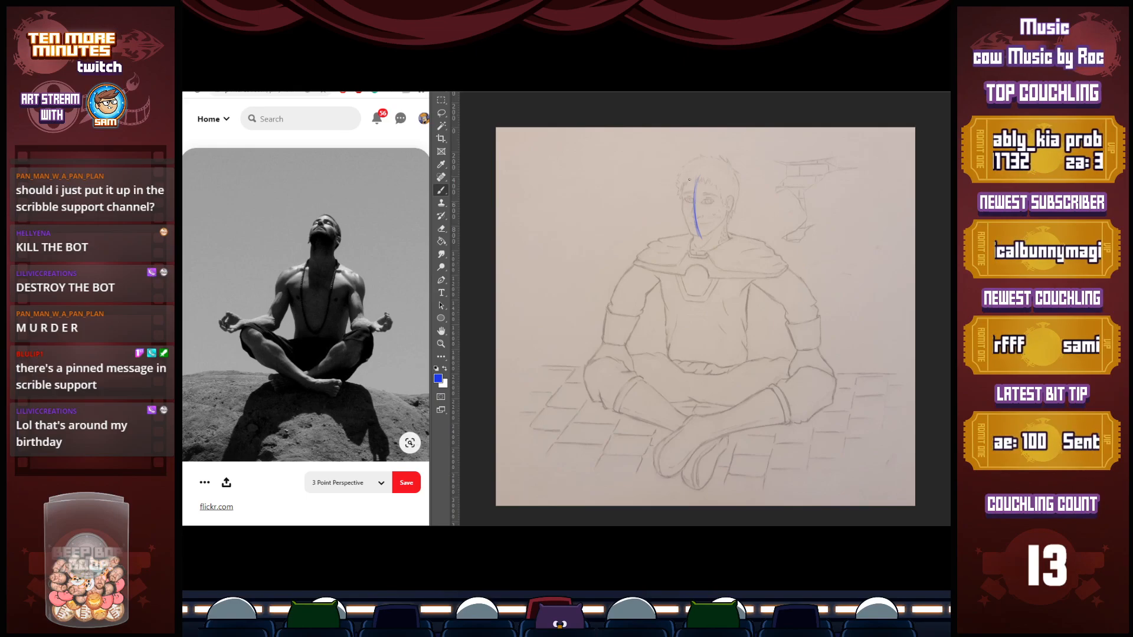
{"action": "mouse_move", "coordinate": [679, 189]}
{"action": "left_mouse_down"}
{"action": "mouse_move", "coordinate": [692, 236]}
{"action": "mouse_move", "coordinate": [715, 234]}
{"action": "left_mouse_up"}
{"action": "left_click_drag", "start_coordinate": [681, 184], "coordinate": [721, 172]}
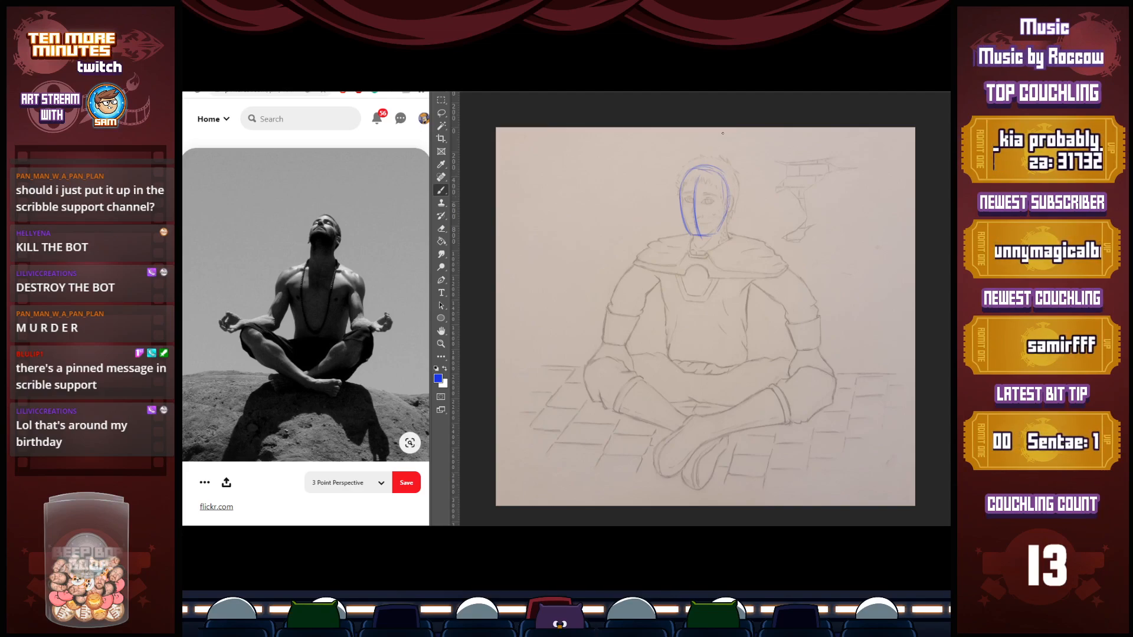
{"action": "mouse_move", "coordinate": [695, 172]}
{"action": "left_mouse_down"}
{"action": "mouse_move", "coordinate": [696, 238]}
{"action": "mouse_move", "coordinate": [691, 220]}
{"action": "mouse_move", "coordinate": [725, 207]}
{"action": "left_mouse_up"}
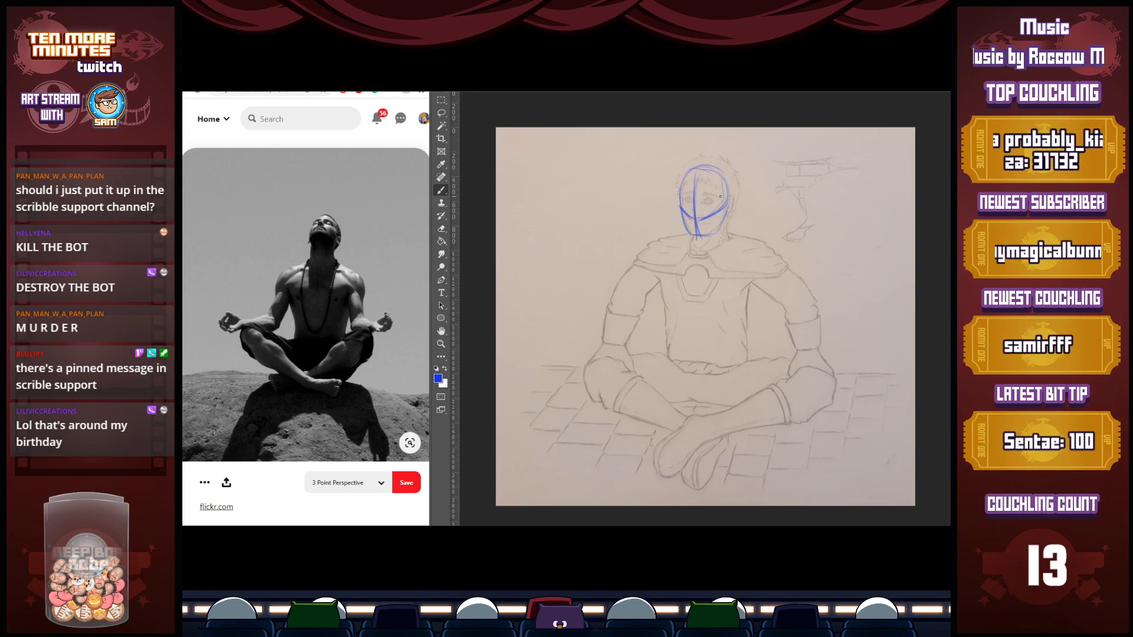
Sketch the neck, the sloping shoulder lines, the chest's centre line and the curved lower edges of the chest
{"action": "mouse_move", "coordinate": [698, 249]}
{"action": "left_mouse_down"}
{"action": "mouse_move", "coordinate": [700, 272]}
{"action": "mouse_move", "coordinate": [710, 269]}
{"action": "left_mouse_up"}
{"action": "mouse_move", "coordinate": [725, 217]}
{"action": "left_mouse_down"}
{"action": "mouse_move", "coordinate": [727, 248]}
{"action": "mouse_move", "coordinate": [665, 261]}
{"action": "mouse_move", "coordinate": [671, 248]}
{"action": "mouse_move", "coordinate": [639, 262]}
{"action": "left_mouse_up"}
{"action": "mouse_move", "coordinate": [638, 262]}
{"action": "left_mouse_down"}
{"action": "mouse_move", "coordinate": [688, 230]}
{"action": "mouse_move", "coordinate": [798, 274]}
{"action": "left_mouse_up"}
{"action": "left_click_drag", "start_coordinate": [705, 270], "coordinate": [699, 318]}
{"action": "left_click_drag", "start_coordinate": [659, 278], "coordinate": [681, 323]}
{"action": "mouse_move", "coordinate": [653, 276]}
{"action": "left_mouse_down"}
{"action": "mouse_move", "coordinate": [676, 323]}
{"action": "mouse_move", "coordinate": [702, 318]}
{"action": "left_mouse_up"}
{"action": "mouse_move", "coordinate": [756, 288]}
{"action": "left_mouse_down"}
{"action": "mouse_move", "coordinate": [728, 322]}
{"action": "mouse_move", "coordinate": [745, 314]}
{"action": "mouse_move", "coordinate": [715, 324]}
{"action": "left_mouse_up"}
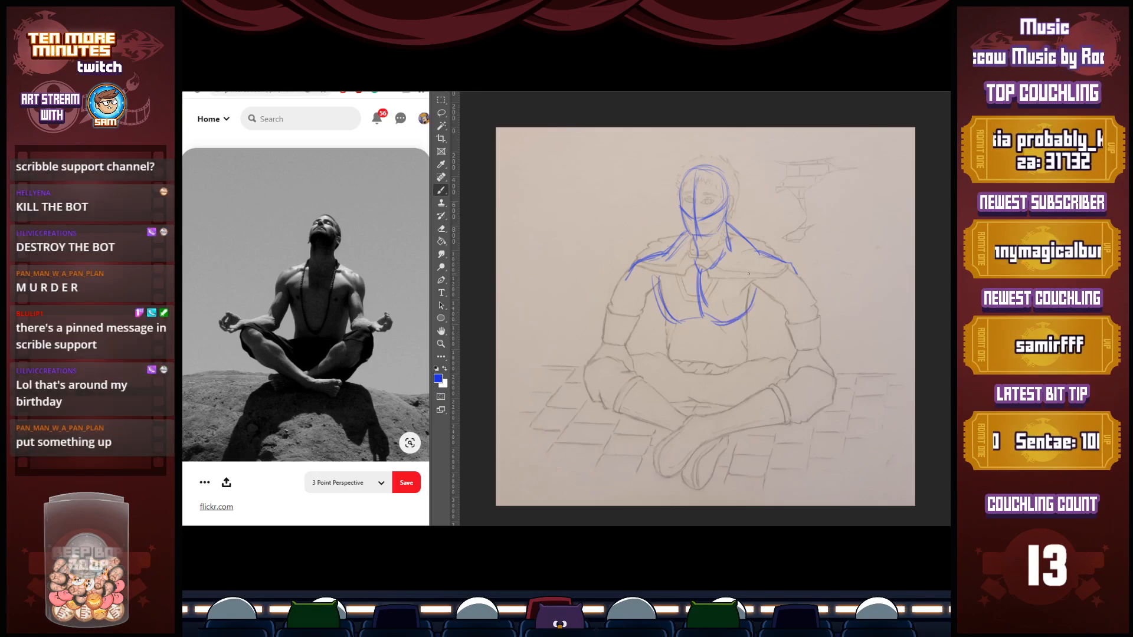
Bring up the photo of the man meditating on a sofa, try a hand resting on the figure's left knee, and erase it
{"action": "left_click", "coordinate": [315, 72]}
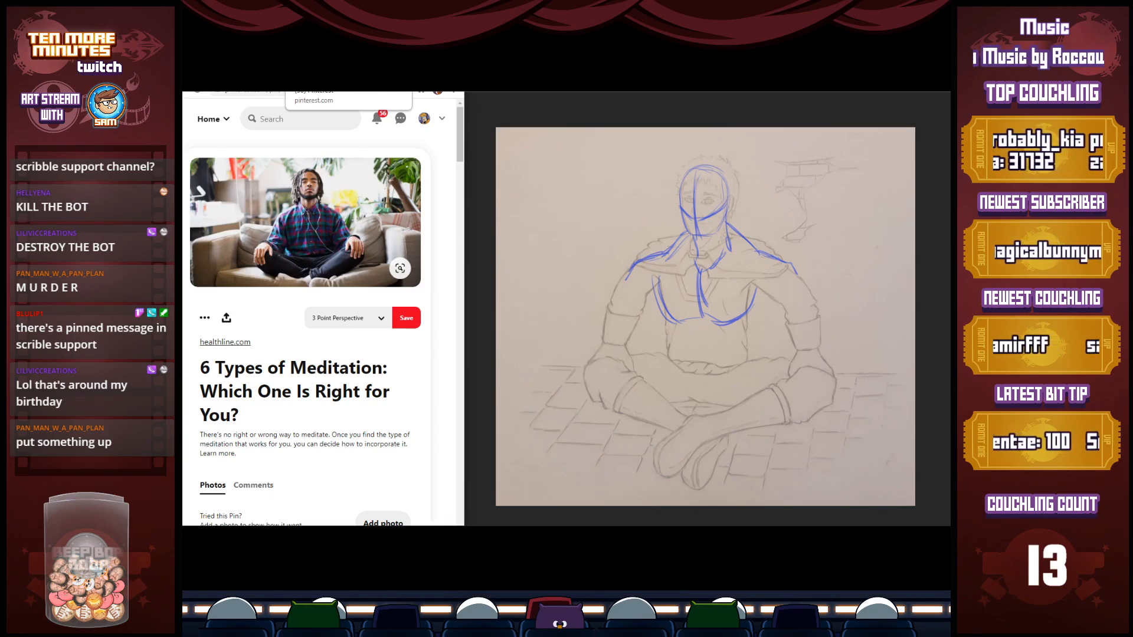
{"action": "left_click", "coordinate": [780, 380]}
{"action": "mouse_move", "coordinate": [786, 364]}
{"action": "left_mouse_down"}
{"action": "mouse_move", "coordinate": [773, 390]}
{"action": "mouse_move", "coordinate": [790, 362]}
{"action": "mouse_move", "coordinate": [813, 384]}
{"action": "mouse_move", "coordinate": [794, 397]}
{"action": "left_mouse_up"}
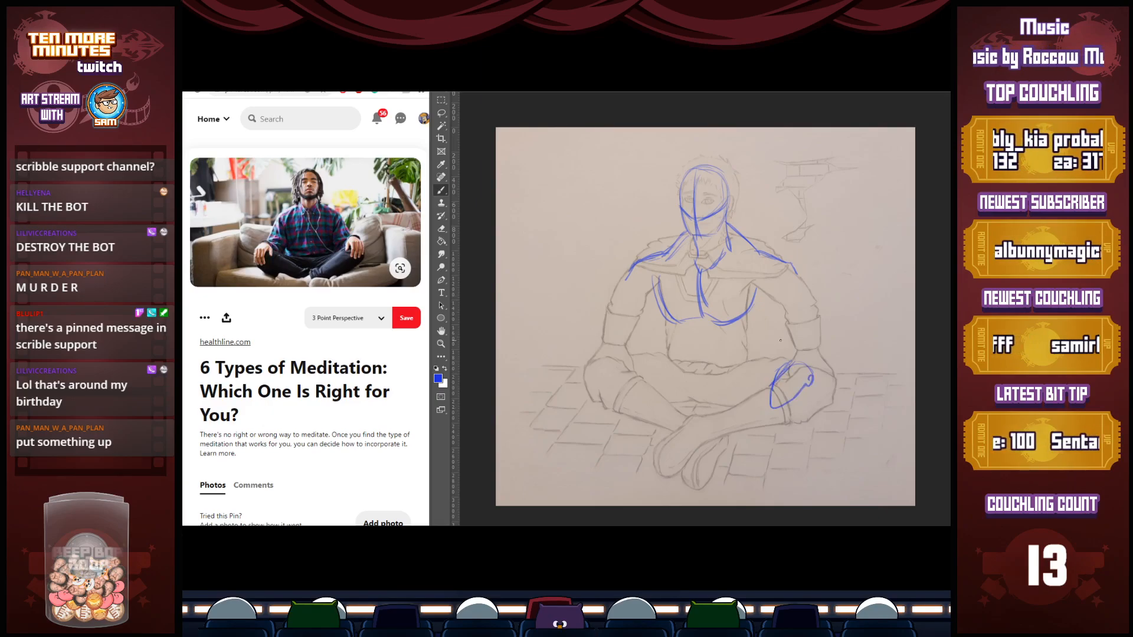
{"action": "key", "text": "e"}
{"action": "mouse_move", "coordinate": [811, 375]}
{"action": "left_mouse_down"}
{"action": "mouse_move", "coordinate": [781, 404]}
{"action": "mouse_move", "coordinate": [777, 373]}
{"action": "mouse_move", "coordinate": [792, 363]}
{"action": "mouse_move", "coordinate": [779, 383]}
{"action": "mouse_move", "coordinate": [835, 392]}
{"action": "mouse_move", "coordinate": [819, 394]}
{"action": "left_mouse_up"}
{"action": "key", "text": "b"}
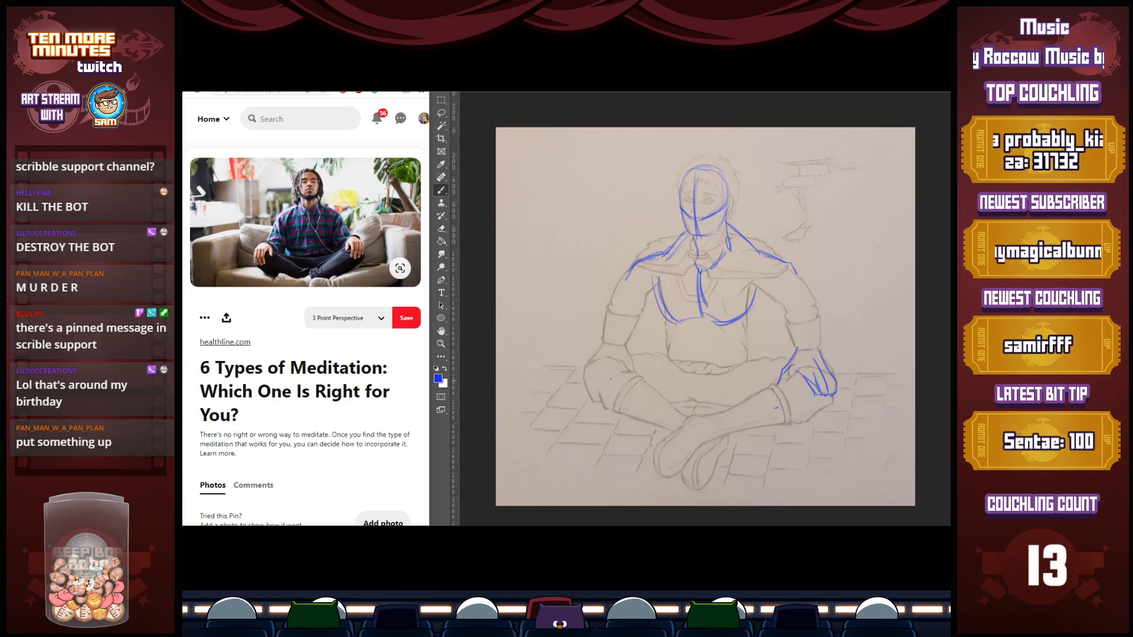
{"action": "key", "text": "e"}
{"action": "mouse_move", "coordinate": [791, 348]}
{"action": "left_mouse_down"}
{"action": "mouse_move", "coordinate": [780, 386]}
{"action": "mouse_move", "coordinate": [818, 351]}
{"action": "mouse_move", "coordinate": [831, 354]}
{"action": "mouse_move", "coordinate": [826, 401]}
{"action": "left_mouse_up"}
Extend the torso down to the waist with a curved abdomen centre line and tapering side contours
{"action": "key", "text": "b"}
{"action": "left_click_drag", "start_coordinate": [702, 325], "coordinate": [713, 361]}
{"action": "mouse_move", "coordinate": [662, 311]}
{"action": "left_mouse_down"}
{"action": "mouse_move", "coordinate": [678, 346]}
{"action": "mouse_move", "coordinate": [674, 323]}
{"action": "mouse_move", "coordinate": [662, 359]}
{"action": "left_mouse_up"}
{"action": "mouse_move", "coordinate": [756, 285]}
{"action": "left_mouse_down"}
{"action": "mouse_move", "coordinate": [761, 363]}
{"action": "mouse_move", "coordinate": [761, 353]}
{"action": "left_mouse_up"}
{"action": "mouse_move", "coordinate": [698, 319]}
{"action": "left_mouse_down"}
{"action": "mouse_move", "coordinate": [704, 366]}
{"action": "mouse_move", "coordinate": [710, 329]}
{"action": "left_mouse_up"}
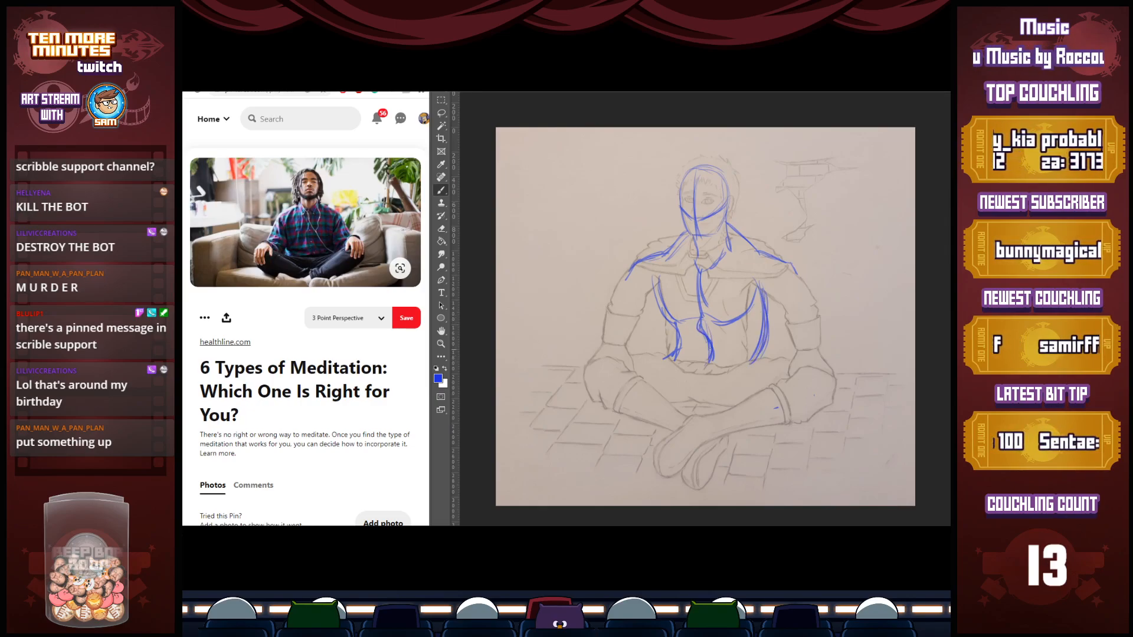
{"action": "left_click_drag", "start_coordinate": [759, 291], "coordinate": [750, 361]}
{"action": "left_click_drag", "start_coordinate": [761, 300], "coordinate": [755, 359]}
{"action": "mouse_move", "coordinate": [757, 256]}
{"action": "left_mouse_down"}
{"action": "mouse_move", "coordinate": [766, 308]}
{"action": "mouse_move", "coordinate": [754, 367]}
{"action": "left_mouse_up"}
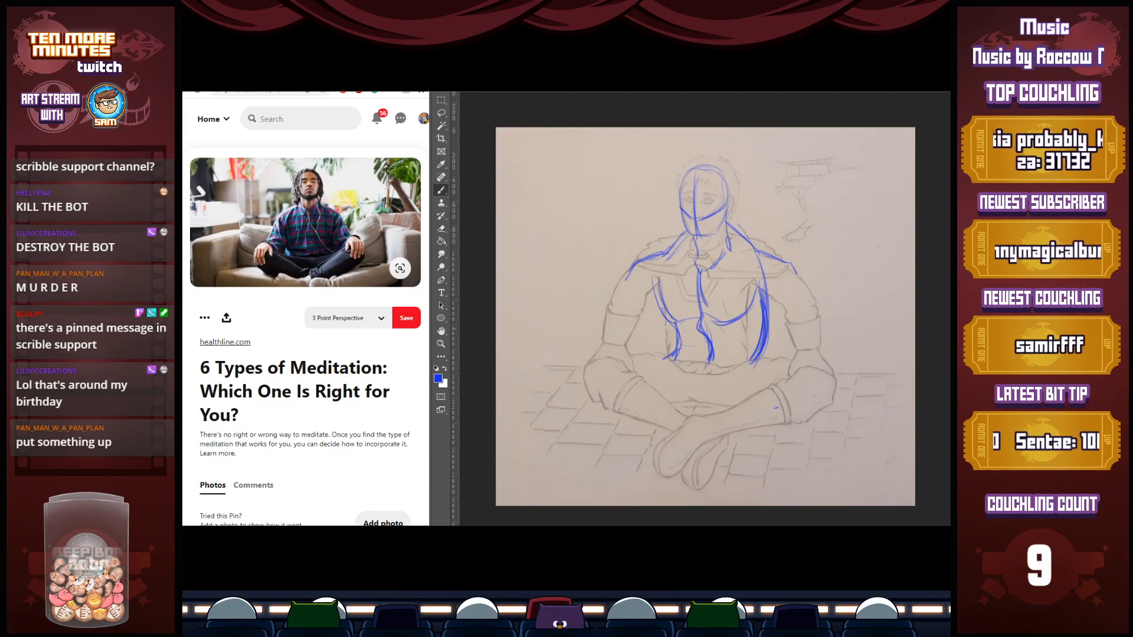
Reinforce the chest contours along both sides of the ribcage and near the armpits
{"action": "mouse_move", "coordinate": [693, 270]}
{"action": "left_mouse_down"}
{"action": "mouse_move", "coordinate": [706, 328]}
{"action": "mouse_move", "coordinate": [661, 306]}
{"action": "mouse_move", "coordinate": [656, 320]}
{"action": "left_mouse_up"}
{"action": "left_click_drag", "start_coordinate": [760, 301], "coordinate": [739, 319]}
{"action": "left_click_drag", "start_coordinate": [770, 273], "coordinate": [752, 316]}
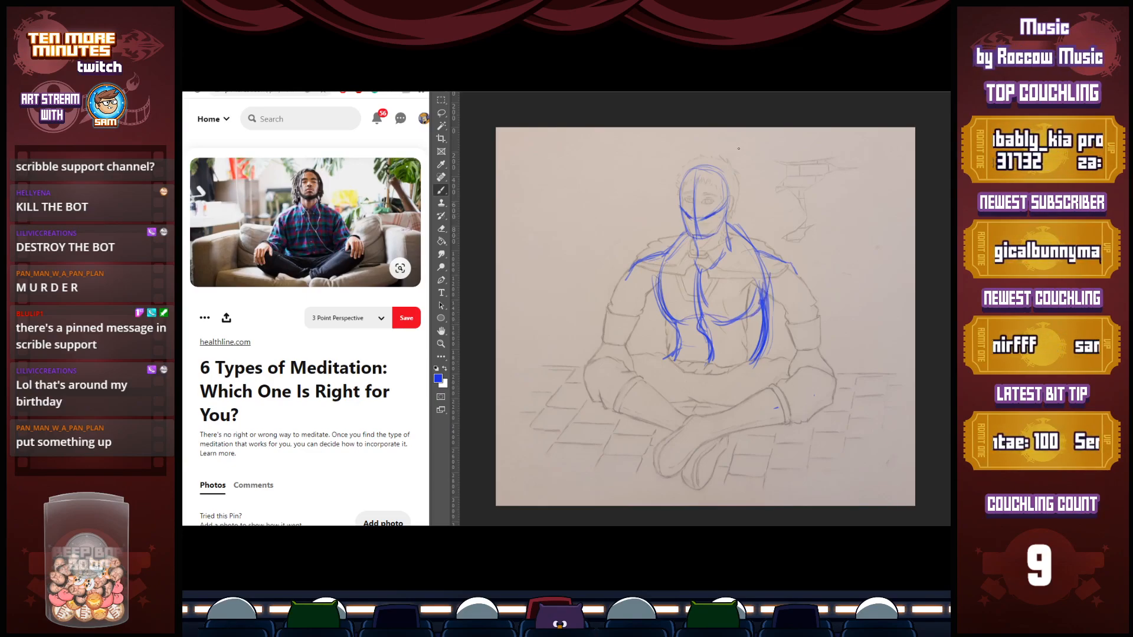
Add spiky hair, an ear and simple facial features to the blue head sketch
{"action": "mouse_move", "coordinate": [714, 168]}
{"action": "left_mouse_down"}
{"action": "mouse_move", "coordinate": [661, 178]}
{"action": "mouse_move", "coordinate": [665, 210]}
{"action": "left_mouse_up"}
{"action": "mouse_move", "coordinate": [731, 187]}
{"action": "left_mouse_down"}
{"action": "mouse_move", "coordinate": [726, 164]}
{"action": "mouse_move", "coordinate": [710, 166]}
{"action": "mouse_move", "coordinate": [730, 207]}
{"action": "left_mouse_up"}
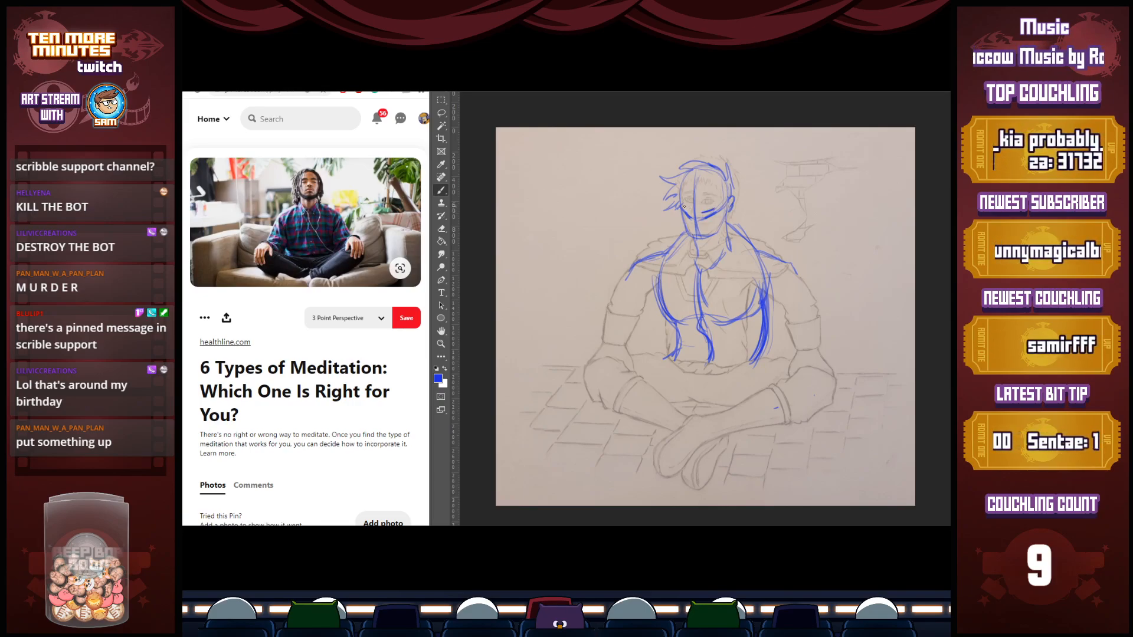
{"action": "left_click_drag", "start_coordinate": [691, 218], "coordinate": [697, 232]}
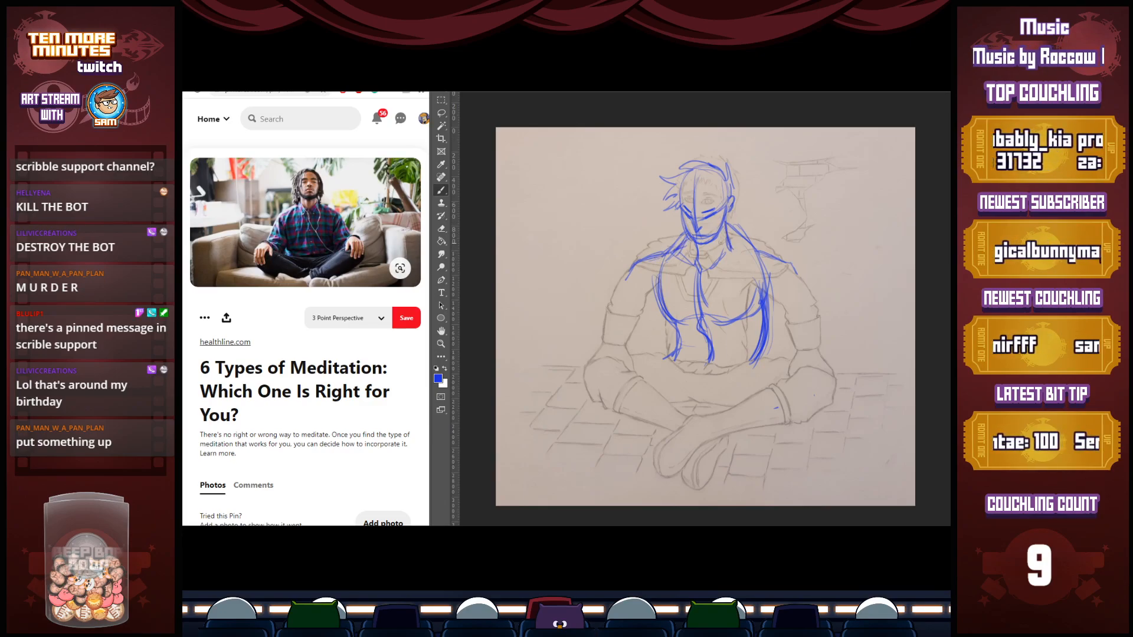
Try a shoulder joint and angled upper arm for the figure's right arm, and erase them
{"action": "left_click_drag", "start_coordinate": [656, 265], "coordinate": [629, 320]}
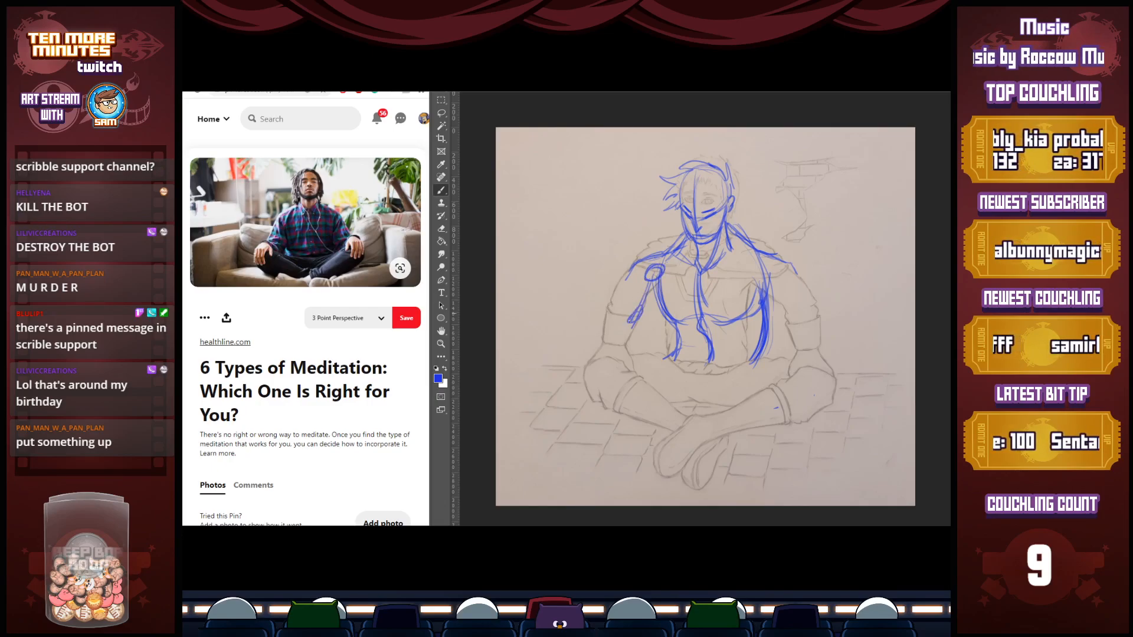
{"action": "mouse_move", "coordinate": [652, 277]}
{"action": "left_mouse_down"}
{"action": "mouse_move", "coordinate": [642, 331]}
{"action": "mouse_move", "coordinate": [613, 351]}
{"action": "left_mouse_up"}
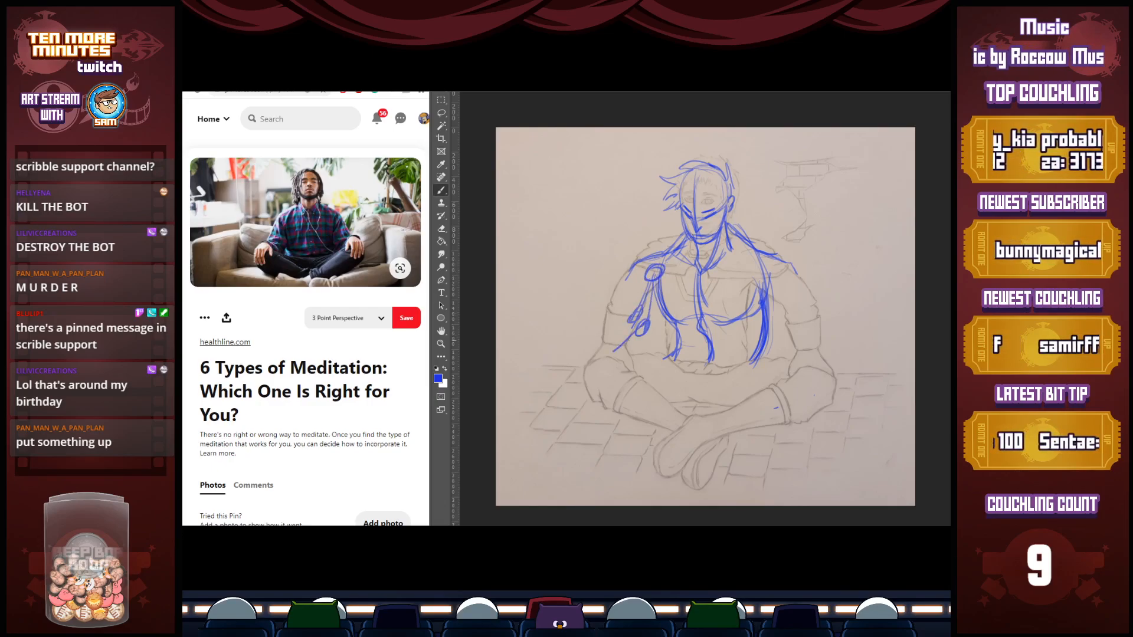
{"action": "key", "text": "e"}
{"action": "mouse_move", "coordinate": [637, 295]}
{"action": "left_mouse_down"}
{"action": "mouse_move", "coordinate": [626, 340]}
{"action": "mouse_move", "coordinate": [651, 280]}
{"action": "mouse_move", "coordinate": [636, 281]}
{"action": "mouse_move", "coordinate": [665, 256]}
{"action": "mouse_move", "coordinate": [626, 266]}
{"action": "left_mouse_up"}
Sketch both arms as simple lines from wide shoulders down to the knees, with circles marking the joints
{"action": "key", "text": "b"}
{"action": "mouse_move", "coordinate": [678, 235]}
{"action": "left_mouse_down"}
{"action": "mouse_move", "coordinate": [596, 283]}
{"action": "mouse_move", "coordinate": [605, 284]}
{"action": "mouse_move", "coordinate": [605, 354]}
{"action": "left_mouse_up"}
{"action": "left_click_drag", "start_coordinate": [600, 304], "coordinate": [607, 353]}
{"action": "left_click_drag", "start_coordinate": [610, 344], "coordinate": [617, 347]}
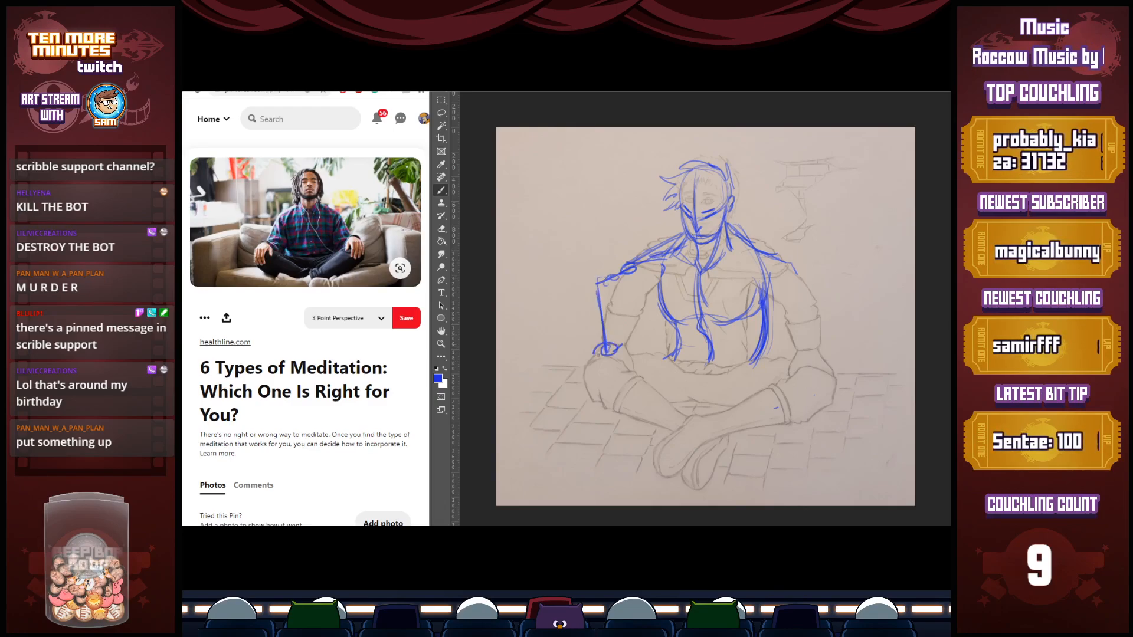
{"action": "mouse_move", "coordinate": [750, 248]}
{"action": "left_mouse_down"}
{"action": "mouse_move", "coordinate": [822, 268]}
{"action": "mouse_move", "coordinate": [800, 364]}
{"action": "mouse_move", "coordinate": [821, 354]}
{"action": "mouse_move", "coordinate": [832, 375]}
{"action": "mouse_move", "coordinate": [802, 372]}
{"action": "left_mouse_up"}
{"action": "left_click_drag", "start_coordinate": [603, 358], "coordinate": [586, 375]}
Sketch the hip line across the waist and the thighs extending out to the knees, with ovals at the joints
{"action": "left_click_drag", "start_coordinate": [652, 362], "coordinate": [769, 361]}
{"action": "mouse_move", "coordinate": [767, 355]}
{"action": "left_mouse_down"}
{"action": "mouse_move", "coordinate": [651, 355]}
{"action": "mouse_move", "coordinate": [670, 353]}
{"action": "left_mouse_up"}
{"action": "left_click_drag", "start_coordinate": [656, 348], "coordinate": [580, 367]}
{"action": "left_click_drag", "start_coordinate": [653, 349], "coordinate": [569, 371]}
{"action": "mouse_move", "coordinate": [723, 356]}
{"action": "left_mouse_down"}
{"action": "mouse_move", "coordinate": [771, 359]}
{"action": "mouse_move", "coordinate": [723, 358]}
{"action": "left_mouse_up"}
{"action": "left_click_drag", "start_coordinate": [798, 368], "coordinate": [814, 370]}
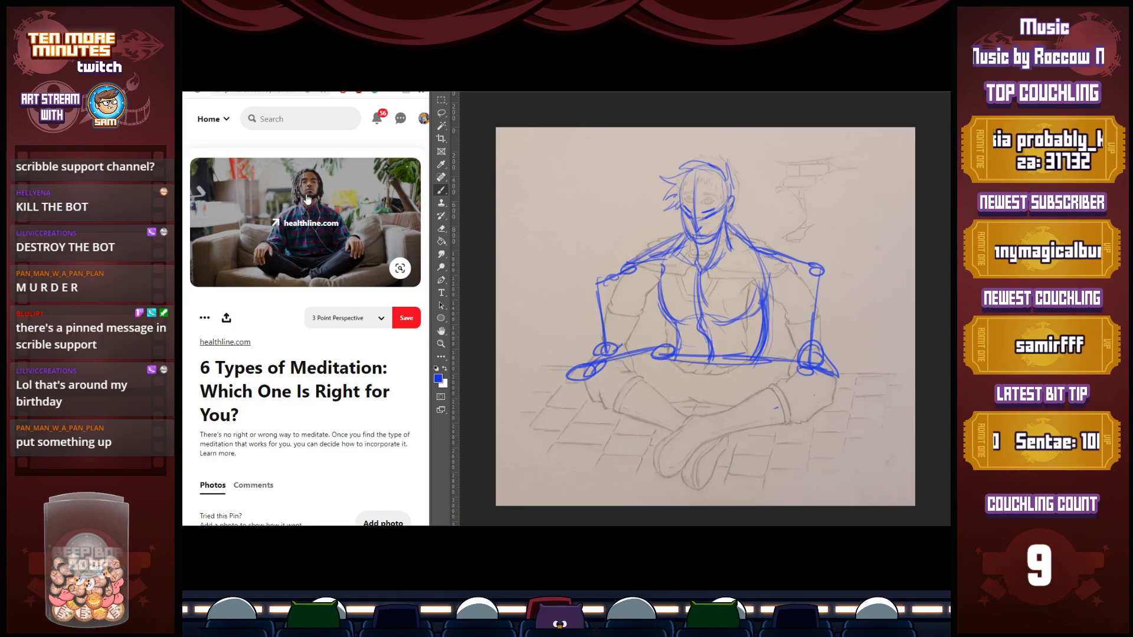
Bring back the black-and-white meditation photo and sketch the knee joint and both shins crossing in front of the body
{"action": "left_click", "coordinate": [268, 73]}
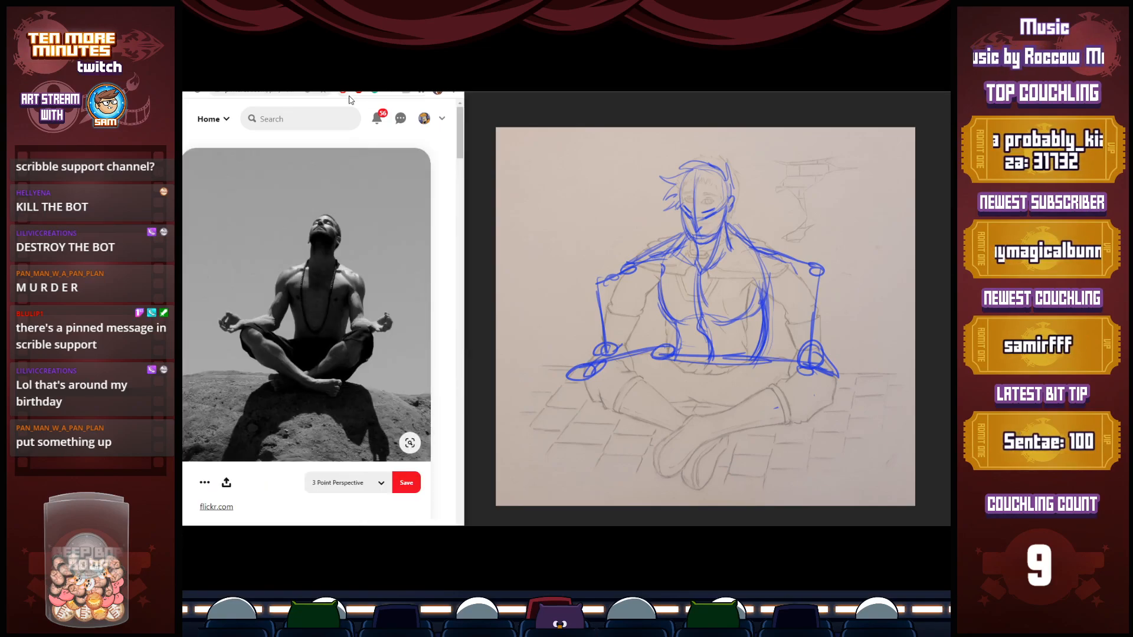
{"action": "left_click", "coordinate": [797, 373]}
{"action": "left_click_drag", "start_coordinate": [809, 365], "coordinate": [672, 433]}
{"action": "mouse_move", "coordinate": [813, 376]}
{"action": "left_mouse_down"}
{"action": "mouse_move", "coordinate": [667, 434]}
{"action": "mouse_move", "coordinate": [756, 404]}
{"action": "left_mouse_up"}
{"action": "left_click_drag", "start_coordinate": [564, 370], "coordinate": [603, 378]}
{"action": "mouse_move", "coordinate": [592, 377]}
{"action": "left_mouse_down"}
{"action": "mouse_move", "coordinate": [729, 420]}
{"action": "mouse_move", "coordinate": [707, 420]}
{"action": "mouse_move", "coordinate": [739, 434]}
{"action": "mouse_move", "coordinate": [747, 465]}
{"action": "mouse_move", "coordinate": [765, 434]}
{"action": "mouse_move", "coordinate": [716, 415]}
{"action": "left_mouse_up"}
Sketch angular feet at the ends of the crossed shins
{"action": "left_click_drag", "start_coordinate": [764, 423], "coordinate": [769, 448]}
{"action": "left_click_drag", "start_coordinate": [705, 415], "coordinate": [631, 434]}
{"action": "mouse_move", "coordinate": [639, 429]}
{"action": "left_mouse_down"}
{"action": "mouse_move", "coordinate": [620, 452]}
{"action": "mouse_move", "coordinate": [629, 463]}
{"action": "mouse_move", "coordinate": [717, 413]}
{"action": "left_mouse_up"}
{"action": "mouse_move", "coordinate": [716, 412]}
{"action": "left_mouse_down"}
{"action": "mouse_move", "coordinate": [618, 434]}
{"action": "mouse_move", "coordinate": [626, 465]}
{"action": "left_mouse_up"}
{"action": "mouse_move", "coordinate": [626, 464]}
{"action": "left_mouse_down"}
{"action": "mouse_move", "coordinate": [675, 433]}
{"action": "mouse_move", "coordinate": [629, 463]}
{"action": "left_mouse_up"}
{"action": "mouse_move", "coordinate": [623, 436]}
{"action": "left_mouse_down"}
{"action": "mouse_move", "coordinate": [628, 462]}
{"action": "mouse_move", "coordinate": [697, 415]}
{"action": "mouse_move", "coordinate": [728, 411]}
{"action": "left_mouse_up"}
{"action": "left_click_drag", "start_coordinate": [740, 467], "coordinate": [766, 435]}
{"action": "left_click_drag", "start_coordinate": [767, 434], "coordinate": [758, 466]}
{"action": "left_click_drag", "start_coordinate": [771, 434], "coordinate": [763, 464]}
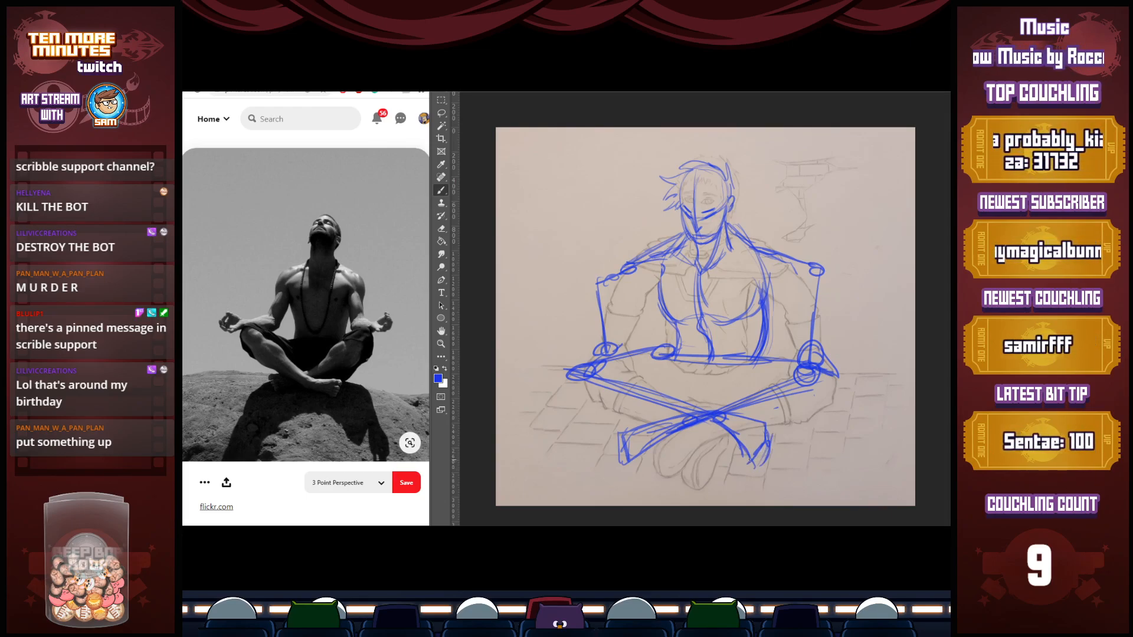
Thicken both crossed shins with outer contours and close off the knees at each end
{"action": "left_click_drag", "start_coordinate": [630, 373], "coordinate": [726, 410]}
{"action": "mouse_move", "coordinate": [798, 361]}
{"action": "left_mouse_down"}
{"action": "mouse_move", "coordinate": [736, 381]}
{"action": "mouse_move", "coordinate": [671, 417]}
{"action": "left_mouse_up"}
{"action": "left_click_drag", "start_coordinate": [661, 422], "coordinate": [796, 358]}
{"action": "left_click_drag", "start_coordinate": [838, 378], "coordinate": [715, 420]}
{"action": "left_click_drag", "start_coordinate": [793, 401], "coordinate": [708, 422]}
{"action": "mouse_move", "coordinate": [570, 369]}
{"action": "left_mouse_down"}
{"action": "mouse_move", "coordinate": [576, 391]}
{"action": "mouse_move", "coordinate": [650, 408]}
{"action": "mouse_move", "coordinate": [586, 389]}
{"action": "left_mouse_up"}
{"action": "left_click_drag", "start_coordinate": [820, 374], "coordinate": [828, 395]}
{"action": "mouse_move", "coordinate": [826, 394]}
{"action": "left_mouse_down"}
{"action": "mouse_move", "coordinate": [728, 414]}
{"action": "mouse_move", "coordinate": [785, 400]}
{"action": "left_mouse_up"}
Draw the inner edge between the crossed legs and the upper contours of both thighs
{"action": "mouse_move", "coordinate": [659, 387]}
{"action": "left_mouse_down"}
{"action": "mouse_move", "coordinate": [707, 381]}
{"action": "mouse_move", "coordinate": [670, 389]}
{"action": "mouse_move", "coordinate": [738, 392]}
{"action": "left_mouse_up"}
{"action": "mouse_move", "coordinate": [678, 348]}
{"action": "left_mouse_down"}
{"action": "mouse_move", "coordinate": [578, 377]}
{"action": "mouse_move", "coordinate": [636, 360]}
{"action": "left_mouse_up"}
{"action": "left_click_drag", "start_coordinate": [748, 350], "coordinate": [817, 375]}
{"action": "left_click_drag", "start_coordinate": [748, 349], "coordinate": [817, 377]}
Mark the armpit, add cross lines from the torso over both upper arms, and restate the figure's left shoulder slope
{"action": "mouse_move", "coordinate": [667, 244]}
{"action": "left_mouse_down"}
{"action": "mouse_move", "coordinate": [587, 289]}
{"action": "mouse_move", "coordinate": [668, 282]}
{"action": "left_mouse_up"}
{"action": "left_click_drag", "start_coordinate": [610, 304], "coordinate": [667, 287]}
{"action": "left_click_drag", "start_coordinate": [757, 290], "coordinate": [817, 304]}
{"action": "left_click_drag", "start_coordinate": [737, 237], "coordinate": [825, 269]}
Give the figure's left arm thickness with inner and outer contours running from the shoulder to the knee
{"action": "mouse_move", "coordinate": [759, 249]}
{"action": "left_mouse_down"}
{"action": "mouse_move", "coordinate": [822, 268]}
{"action": "mouse_move", "coordinate": [825, 353]}
{"action": "left_mouse_up"}
{"action": "left_click_drag", "start_coordinate": [832, 281], "coordinate": [823, 351]}
{"action": "left_click_drag", "start_coordinate": [827, 309], "coordinate": [815, 362]}
{"action": "left_click_drag", "start_coordinate": [805, 272], "coordinate": [794, 362]}
{"action": "left_click_drag", "start_coordinate": [799, 300], "coordinate": [794, 348]}
{"action": "left_click_drag", "start_coordinate": [828, 272], "coordinate": [815, 355]}
{"action": "left_click_drag", "start_coordinate": [820, 296], "coordinate": [813, 341]}
Build up the figure's right arm with contours down to the knee, and add another line inside the left arm
{"action": "left_click_drag", "start_coordinate": [616, 276], "coordinate": [615, 313]}
{"action": "mouse_move", "coordinate": [615, 300]}
{"action": "left_mouse_down"}
{"action": "mouse_move", "coordinate": [620, 368]}
{"action": "mouse_move", "coordinate": [592, 365]}
{"action": "left_mouse_up"}
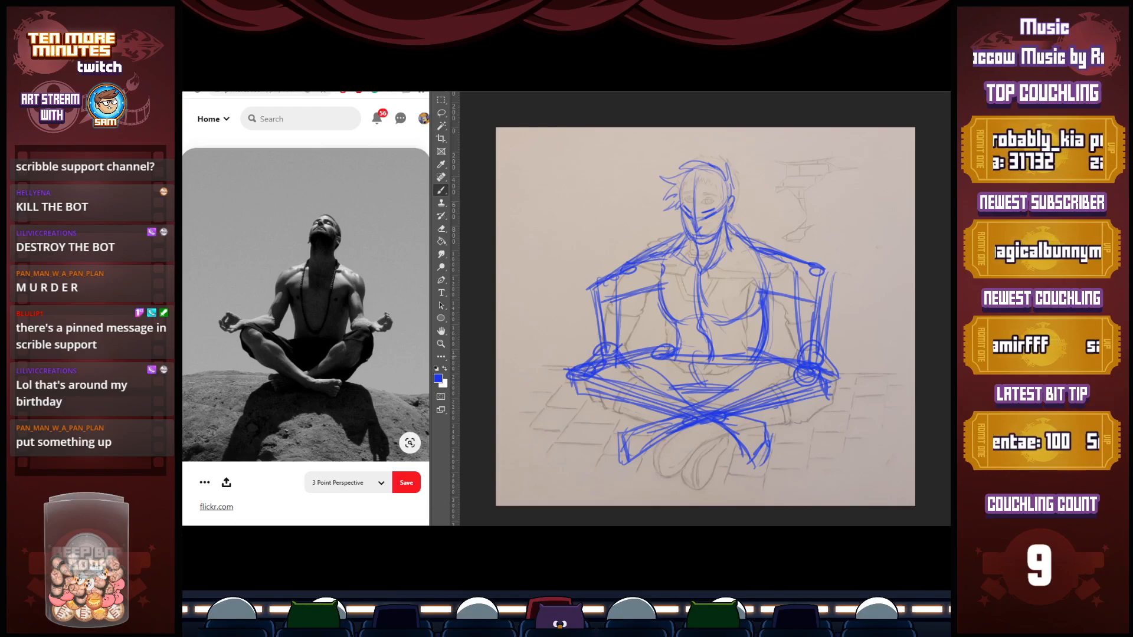
{"action": "left_click_drag", "start_coordinate": [625, 307], "coordinate": [621, 350]}
{"action": "mouse_move", "coordinate": [809, 283]}
{"action": "left_mouse_down"}
{"action": "mouse_move", "coordinate": [793, 310]}
{"action": "mouse_move", "coordinate": [803, 365]}
{"action": "left_mouse_up"}
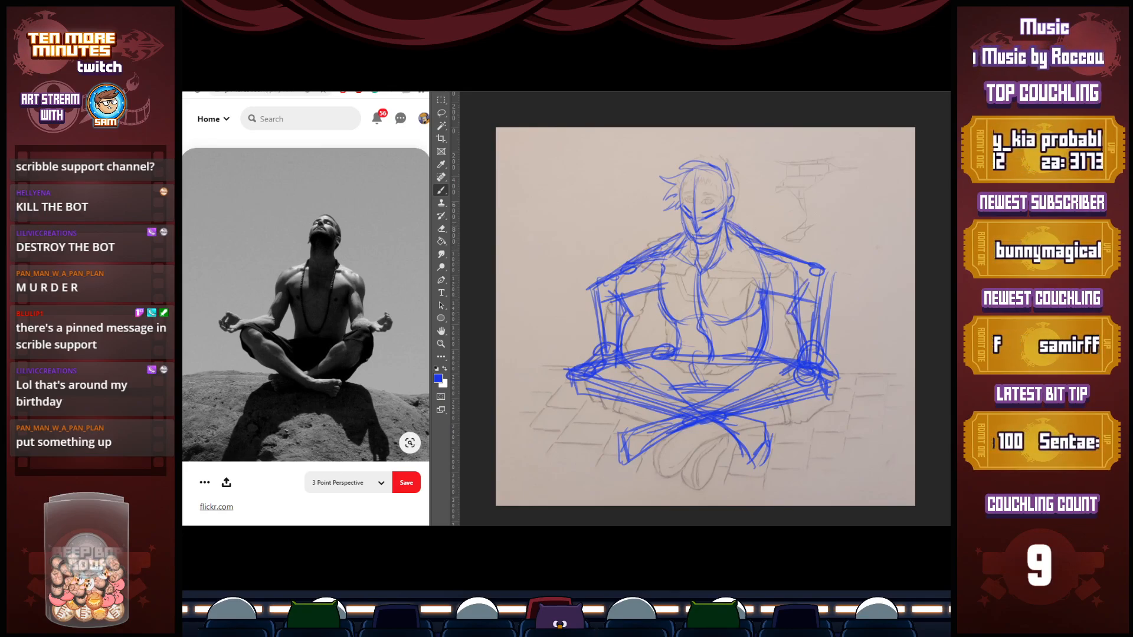
Select the figure's head and transform it to sit lower between the shoulders, clearing the selection when done
{"action": "key", "text": "l"}
{"action": "mouse_move", "coordinate": [719, 247]}
{"action": "left_mouse_down"}
{"action": "mouse_move", "coordinate": [741, 219]}
{"action": "mouse_move", "coordinate": [653, 162]}
{"action": "mouse_move", "coordinate": [720, 228]}
{"action": "left_mouse_up"}
{"action": "key", "text": "ctrl+t"}
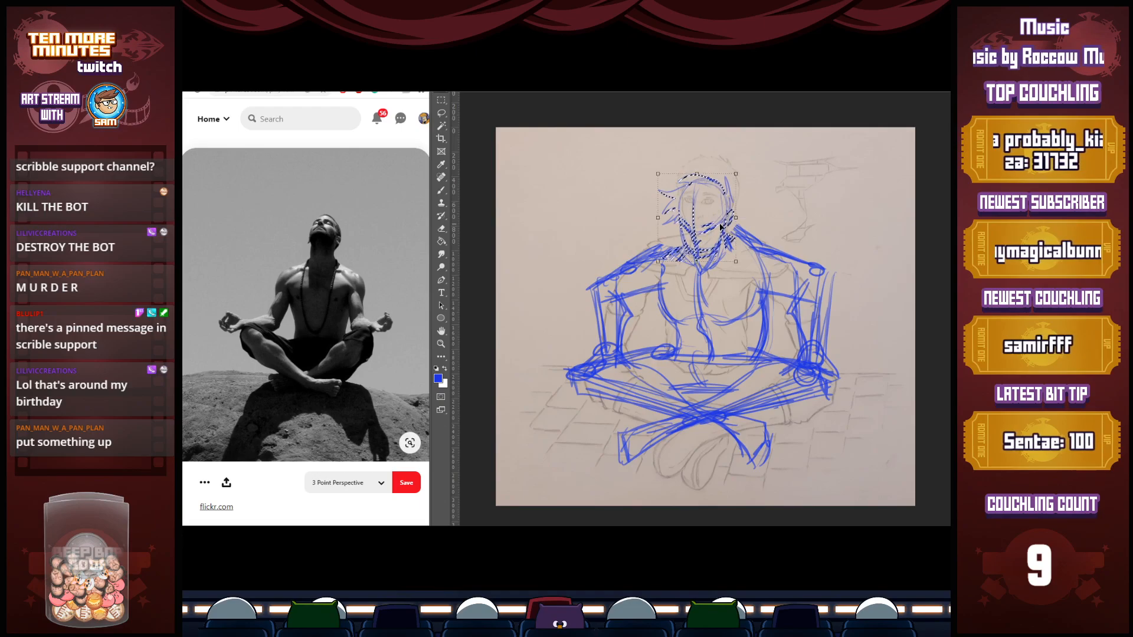
{"action": "key", "text": "Return"}
{"action": "key", "text": "ctrl+d"}
{"action": "key", "text": "b"}
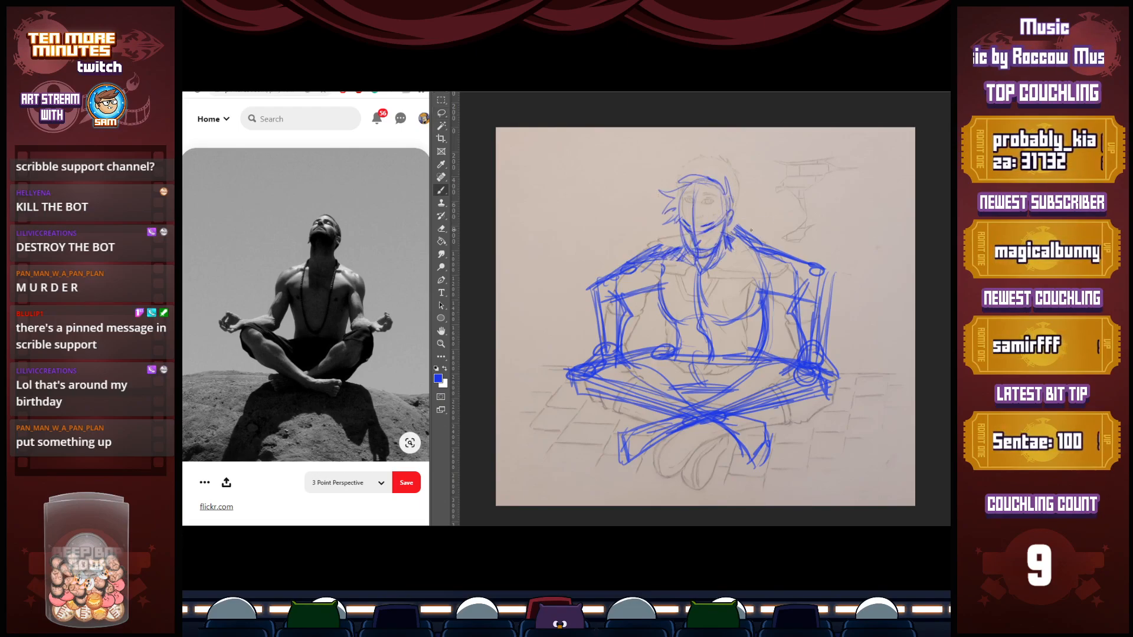
Restate the sloping shoulders, collar lines and chest edge, and reinforce the torso's contour along the figure's left side
{"action": "left_click_drag", "start_coordinate": [676, 227], "coordinate": [633, 259]}
{"action": "left_click_drag", "start_coordinate": [645, 249], "coordinate": [614, 274]}
{"action": "left_click_drag", "start_coordinate": [625, 256], "coordinate": [659, 240]}
{"action": "mouse_move", "coordinate": [746, 229]}
{"action": "left_mouse_down"}
{"action": "mouse_move", "coordinate": [832, 273]}
{"action": "mouse_move", "coordinate": [838, 264]}
{"action": "mouse_move", "coordinate": [754, 307]}
{"action": "mouse_move", "coordinate": [750, 365]}
{"action": "left_mouse_up"}
{"action": "mouse_move", "coordinate": [760, 305]}
{"action": "left_mouse_down"}
{"action": "mouse_move", "coordinate": [751, 357]}
{"action": "mouse_move", "coordinate": [705, 359]}
{"action": "left_mouse_up"}
{"action": "left_click_drag", "start_coordinate": [679, 261], "coordinate": [709, 299]}
{"action": "mouse_move", "coordinate": [709, 293]}
{"action": "left_mouse_down"}
{"action": "mouse_move", "coordinate": [720, 260]}
{"action": "mouse_move", "coordinate": [714, 299]}
{"action": "mouse_move", "coordinate": [717, 267]}
{"action": "mouse_move", "coordinate": [751, 283]}
{"action": "mouse_move", "coordinate": [817, 258]}
{"action": "left_mouse_up"}
{"action": "left_click_drag", "start_coordinate": [745, 285], "coordinate": [812, 265]}
{"action": "left_click_drag", "start_coordinate": [724, 247], "coordinate": [715, 261]}
{"action": "left_click_drag", "start_coordinate": [733, 235], "coordinate": [815, 259]}
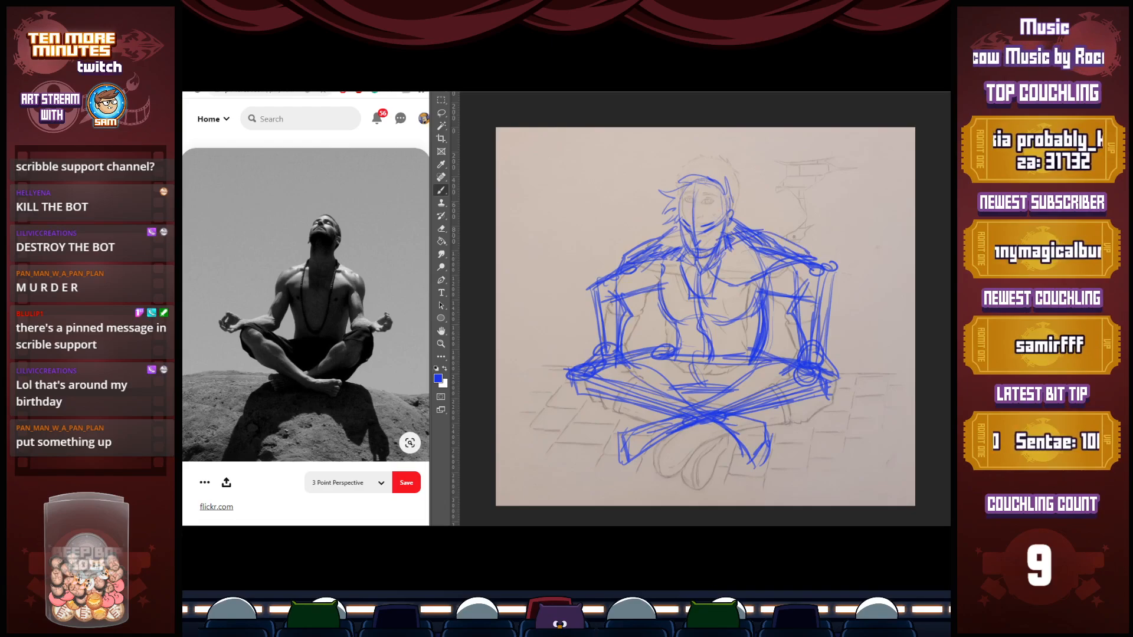
{"action": "mouse_move", "coordinate": [693, 258]}
{"action": "left_mouse_down"}
{"action": "mouse_move", "coordinate": [602, 279]}
{"action": "mouse_move", "coordinate": [706, 216]}
{"action": "mouse_move", "coordinate": [783, 240]}
{"action": "left_mouse_up"}
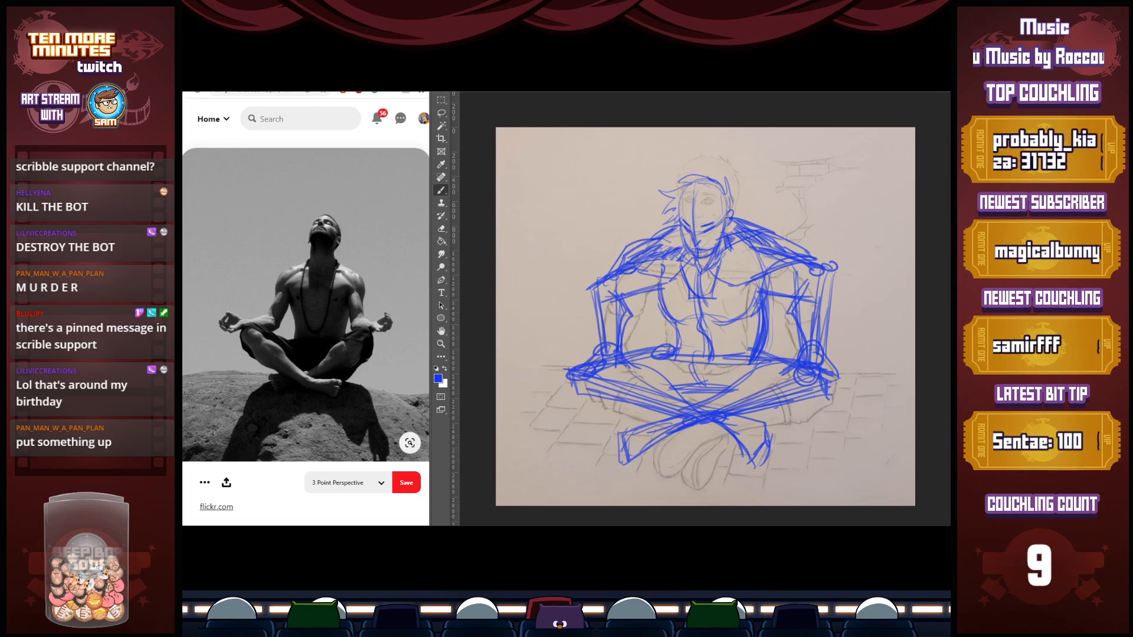
Try loose flowing lines sweeping outward and down to the floor from the outside of both arms
{"action": "mouse_move", "coordinate": [627, 293]}
{"action": "left_mouse_down"}
{"action": "mouse_move", "coordinate": [625, 328]}
{"action": "mouse_move", "coordinate": [531, 370]}
{"action": "left_mouse_up"}
{"action": "left_click_drag", "start_coordinate": [597, 339], "coordinate": [545, 355]}
{"action": "mouse_move", "coordinate": [591, 329]}
{"action": "left_mouse_down"}
{"action": "mouse_move", "coordinate": [510, 372]}
{"action": "mouse_move", "coordinate": [570, 367]}
{"action": "left_mouse_up"}
{"action": "left_click_drag", "start_coordinate": [831, 283], "coordinate": [847, 331]}
{"action": "mouse_move", "coordinate": [838, 316]}
{"action": "left_mouse_down"}
{"action": "mouse_move", "coordinate": [854, 355]}
{"action": "mouse_move", "coordinate": [875, 358]}
{"action": "mouse_move", "coordinate": [849, 360]}
{"action": "left_mouse_up"}
{"action": "mouse_move", "coordinate": [850, 354]}
{"action": "left_mouse_down"}
{"action": "mouse_move", "coordinate": [880, 358]}
{"action": "mouse_move", "coordinate": [874, 373]}
{"action": "left_mouse_up"}
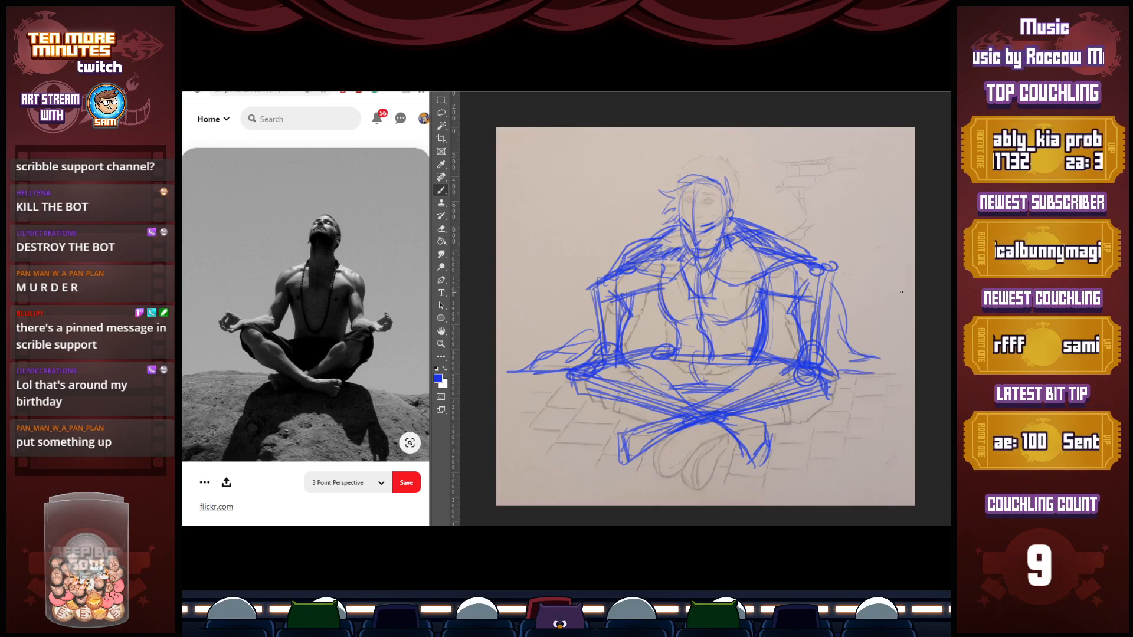
Erase the flowing lines outside both arms and lighten the sketch across the neck and upper chest
{"action": "key", "text": "ctrl+comma"}
{"action": "key", "text": "ctrl+comma"}
{"action": "key", "text": "e"}
{"action": "mouse_move", "coordinate": [837, 291]}
{"action": "left_mouse_down"}
{"action": "mouse_move", "coordinate": [840, 344]}
{"action": "mouse_move", "coordinate": [853, 360]}
{"action": "mouse_move", "coordinate": [877, 353]}
{"action": "left_mouse_up"}
{"action": "left_click_drag", "start_coordinate": [590, 332], "coordinate": [511, 371]}
{"action": "mouse_move", "coordinate": [665, 229]}
{"action": "left_mouse_down"}
{"action": "mouse_move", "coordinate": [652, 234]}
{"action": "mouse_move", "coordinate": [666, 266]}
{"action": "mouse_move", "coordinate": [743, 264]}
{"action": "left_mouse_up"}
Redraw the neck-to-shoulder slopes and mark the armpit area on each side of the chest
{"action": "key", "text": "b"}
{"action": "mouse_move", "coordinate": [732, 225]}
{"action": "left_mouse_down"}
{"action": "mouse_move", "coordinate": [774, 245]}
{"action": "mouse_move", "coordinate": [684, 269]}
{"action": "mouse_move", "coordinate": [770, 248]}
{"action": "left_mouse_up"}
{"action": "mouse_move", "coordinate": [729, 224]}
{"action": "left_mouse_down"}
{"action": "mouse_move", "coordinate": [761, 234]}
{"action": "mouse_move", "coordinate": [761, 258]}
{"action": "left_mouse_up"}
{"action": "mouse_move", "coordinate": [668, 234]}
{"action": "left_mouse_down"}
{"action": "mouse_move", "coordinate": [677, 257]}
{"action": "mouse_move", "coordinate": [634, 303]}
{"action": "mouse_move", "coordinate": [656, 297]}
{"action": "mouse_move", "coordinate": [663, 259]}
{"action": "left_mouse_up"}
{"action": "left_click_drag", "start_coordinate": [762, 267], "coordinate": [767, 293]}
{"action": "left_click_drag", "start_coordinate": [763, 293], "coordinate": [761, 272]}
Strengthen both sides of the torso and add lines running from the waist toward the figure's right hand
{"action": "left_click_drag", "start_coordinate": [674, 285], "coordinate": [680, 317]}
{"action": "mouse_move", "coordinate": [651, 263]}
{"action": "left_mouse_down"}
{"action": "mouse_move", "coordinate": [678, 326]}
{"action": "mouse_move", "coordinate": [672, 353]}
{"action": "left_mouse_up"}
{"action": "left_click_drag", "start_coordinate": [768, 297], "coordinate": [766, 340]}
{"action": "left_click_drag", "start_coordinate": [767, 278], "coordinate": [765, 350]}
{"action": "mouse_move", "coordinate": [675, 313]}
{"action": "left_mouse_down"}
{"action": "mouse_move", "coordinate": [663, 349]}
{"action": "mouse_move", "coordinate": [621, 353]}
{"action": "left_mouse_up"}
{"action": "left_click_drag", "start_coordinate": [674, 338], "coordinate": [623, 351]}
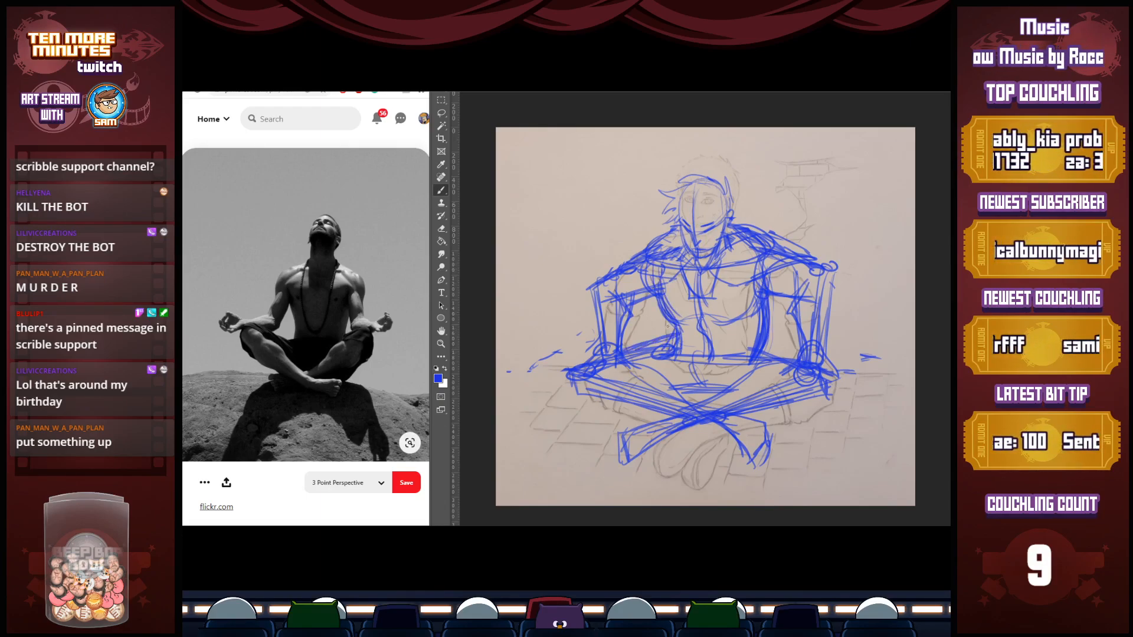
Add lines from the waist toward the figure's left hand and a V shape converging below the abdomen
{"action": "left_click_drag", "start_coordinate": [764, 341], "coordinate": [813, 357]}
{"action": "left_click_drag", "start_coordinate": [769, 347], "coordinate": [800, 355]}
{"action": "left_click_drag", "start_coordinate": [699, 345], "coordinate": [716, 386]}
{"action": "left_click_drag", "start_coordinate": [753, 345], "coordinate": [718, 383]}
{"action": "left_click_drag", "start_coordinate": [731, 370], "coordinate": [719, 385]}
{"action": "left_click_drag", "start_coordinate": [677, 352], "coordinate": [702, 382]}
{"action": "left_click_drag", "start_coordinate": [676, 354], "coordinate": [707, 384]}
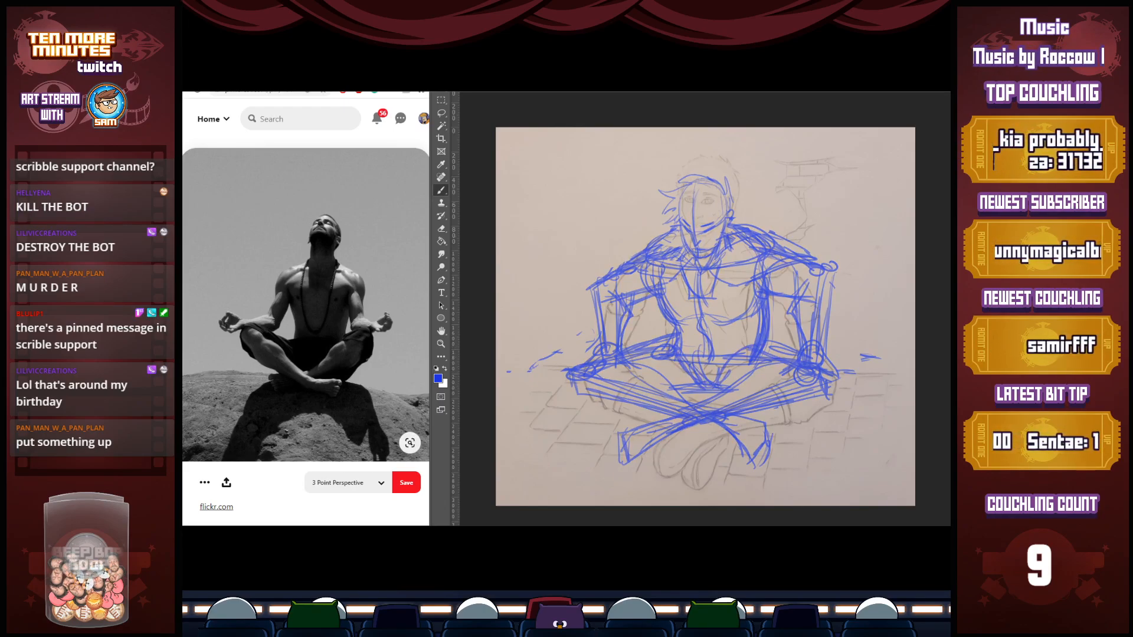
Sketch jagged cracks on the wall behind the figure's left shoulder and a straight vertical line near the canvas edge
{"action": "mouse_move", "coordinate": [755, 184]}
{"action": "left_mouse_down"}
{"action": "mouse_move", "coordinate": [756, 230]}
{"action": "mouse_move", "coordinate": [744, 207]}
{"action": "mouse_move", "coordinate": [762, 174]}
{"action": "mouse_move", "coordinate": [794, 156]}
{"action": "mouse_move", "coordinate": [812, 179]}
{"action": "mouse_move", "coordinate": [810, 129]}
{"action": "mouse_move", "coordinate": [857, 144]}
{"action": "mouse_move", "coordinate": [861, 165]}
{"action": "left_mouse_up"}
{"action": "left_click_drag", "start_coordinate": [828, 180], "coordinate": [852, 183]}
{"action": "left_click_drag", "start_coordinate": [882, 133], "coordinate": [882, 178]}
{"action": "left_click", "coordinate": [882, 357], "text": "shift"}
Draw paired horizontal lines on both sides of the figure where the back wall meets the floor
{"action": "left_click_drag", "start_coordinate": [499, 342], "coordinate": [600, 343]}
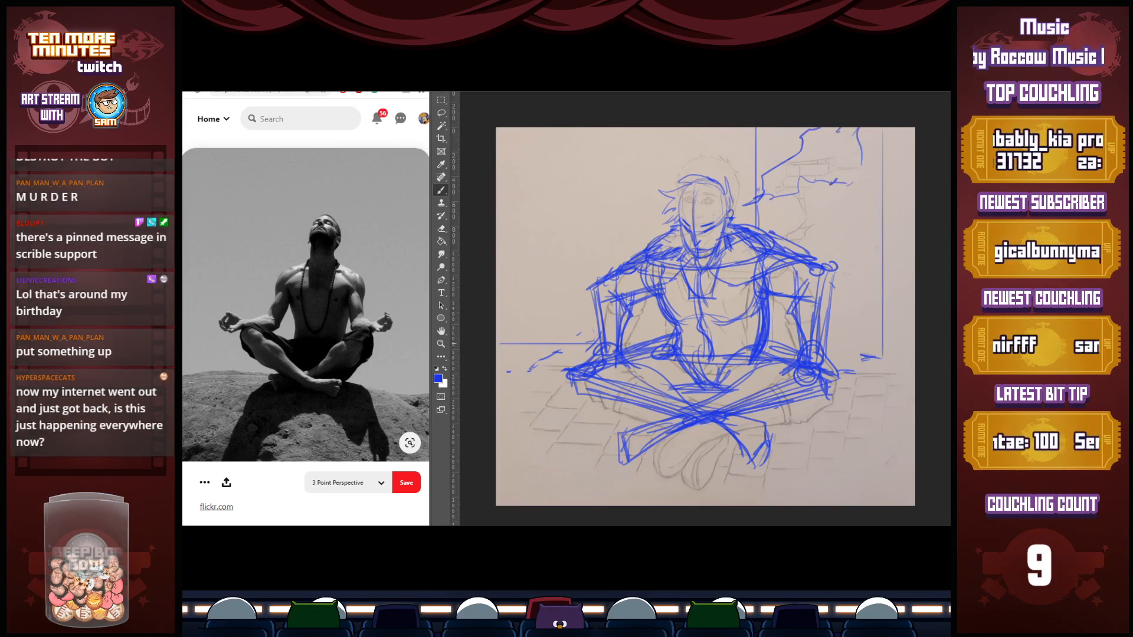
{"action": "left_click_drag", "start_coordinate": [857, 344], "coordinate": [915, 344]}
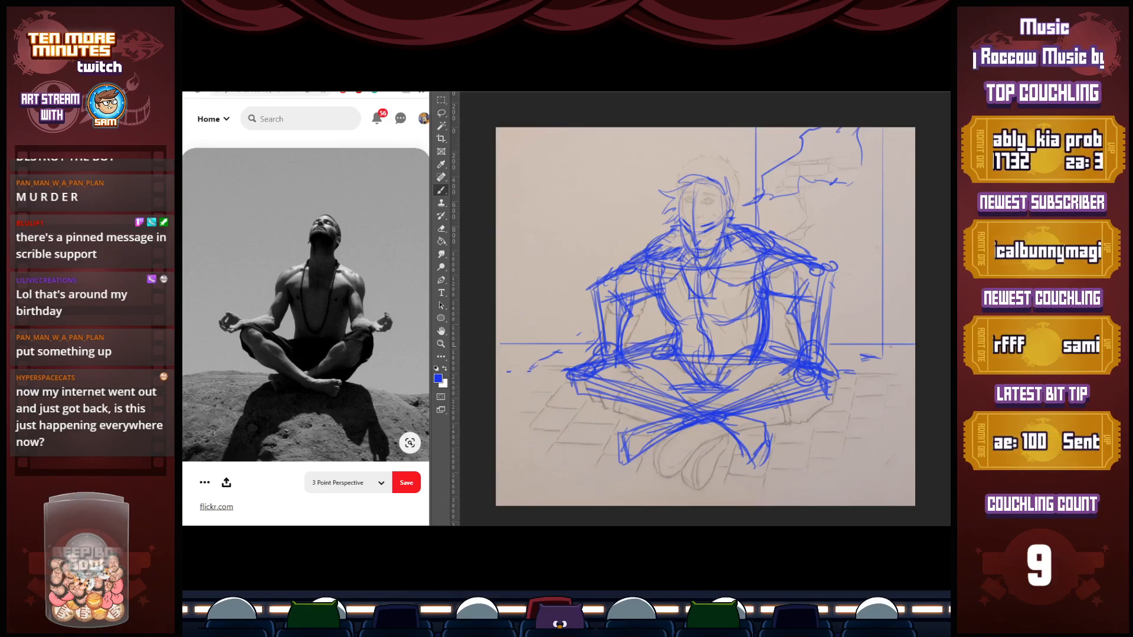
{"action": "left_click_drag", "start_coordinate": [830, 357], "coordinate": [923, 358]}
{"action": "left_click_drag", "start_coordinate": [826, 357], "coordinate": [917, 357]}
{"action": "left_click_drag", "start_coordinate": [587, 362], "coordinate": [495, 359]}
{"action": "left_click_drag", "start_coordinate": [828, 345], "coordinate": [857, 345]}
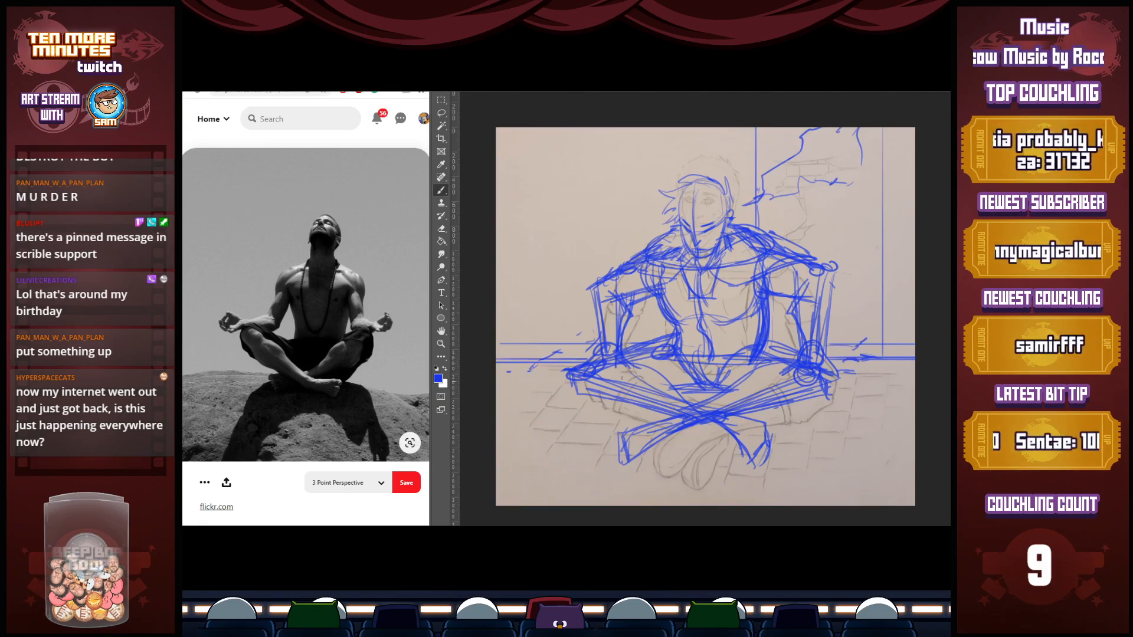
Draw parallel diagonal floor lines receding beneath and around the crossed legs
{"action": "left_click_drag", "start_coordinate": [584, 395], "coordinate": [476, 449]}
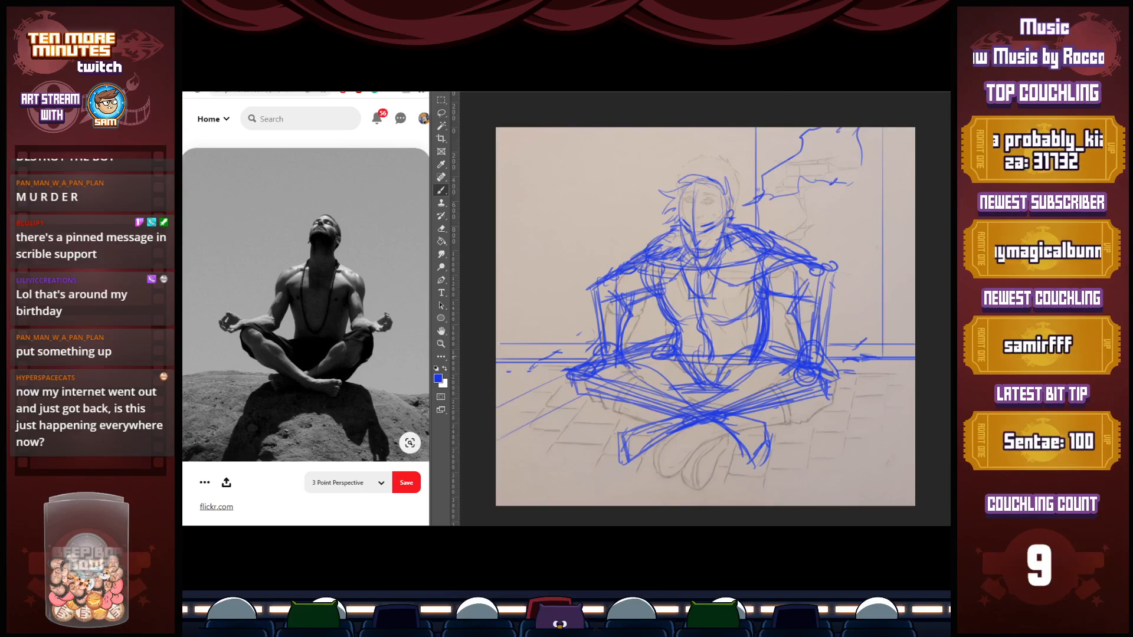
{"action": "left_click_drag", "start_coordinate": [656, 411], "coordinate": [511, 496]}
{"action": "left_click_drag", "start_coordinate": [726, 430], "coordinate": [623, 506]}
{"action": "left_click_drag", "start_coordinate": [775, 404], "coordinate": [621, 507]}
{"action": "left_click_drag", "start_coordinate": [895, 359], "coordinate": [690, 503]}
{"action": "mouse_move", "coordinate": [915, 392]}
{"action": "left_mouse_down"}
{"action": "mouse_move", "coordinate": [771, 506]}
{"action": "mouse_move", "coordinate": [830, 460]}
{"action": "left_mouse_up"}
Cross the diagonal floor lines with four straight horizontal lines spanning the canvas
{"action": "left_click_drag", "start_coordinate": [499, 374], "coordinate": [909, 374]}
{"action": "left_click_drag", "start_coordinate": [513, 404], "coordinate": [914, 405]}
{"action": "left_click_drag", "start_coordinate": [487, 449], "coordinate": [914, 449]}
{"action": "left_click_drag", "start_coordinate": [497, 473], "coordinate": [915, 473]}
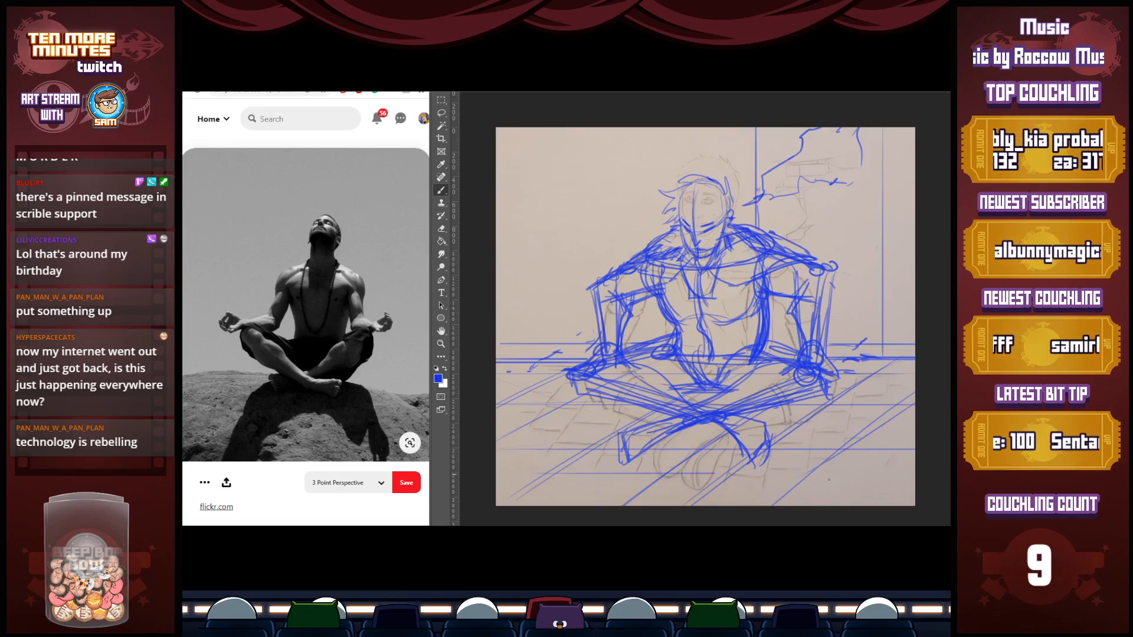
Scatter small debris marks and a curved outline on the floor, and add jagged wall cracks beside the figure's right arm
{"action": "left_click_drag", "start_coordinate": [838, 404], "coordinate": [891, 404]}
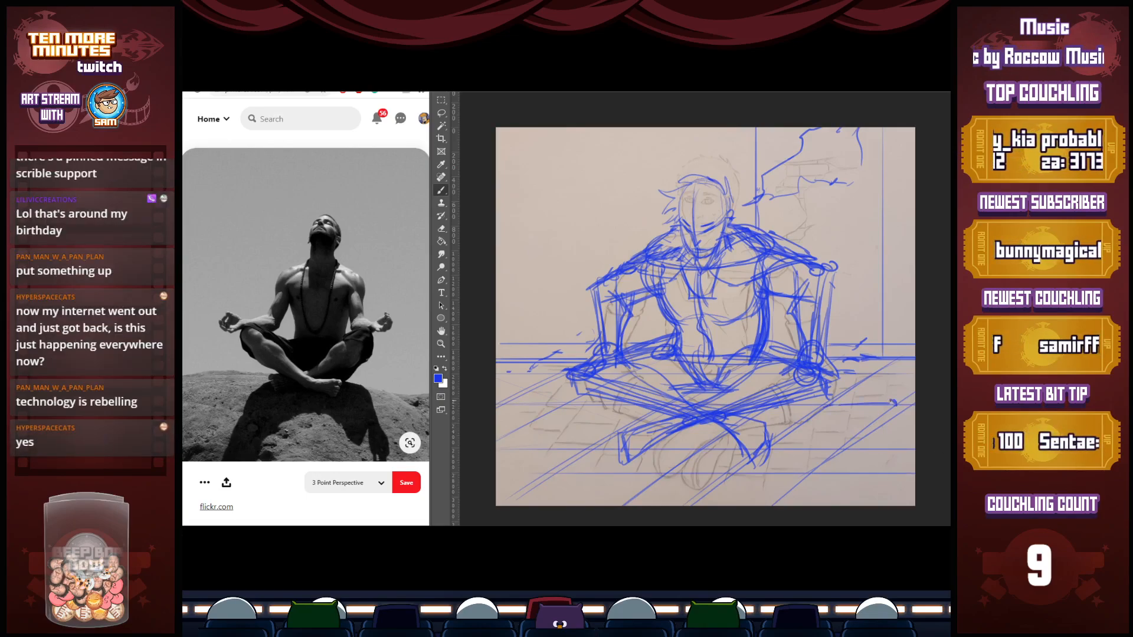
{"action": "mouse_move", "coordinate": [542, 377]}
{"action": "left_mouse_down"}
{"action": "mouse_move", "coordinate": [550, 384]}
{"action": "mouse_move", "coordinate": [512, 404]}
{"action": "mouse_move", "coordinate": [525, 406]}
{"action": "left_mouse_up"}
{"action": "mouse_move", "coordinate": [604, 399]}
{"action": "left_mouse_down"}
{"action": "mouse_move", "coordinate": [552, 410]}
{"action": "mouse_move", "coordinate": [648, 435]}
{"action": "mouse_move", "coordinate": [726, 427]}
{"action": "left_mouse_up"}
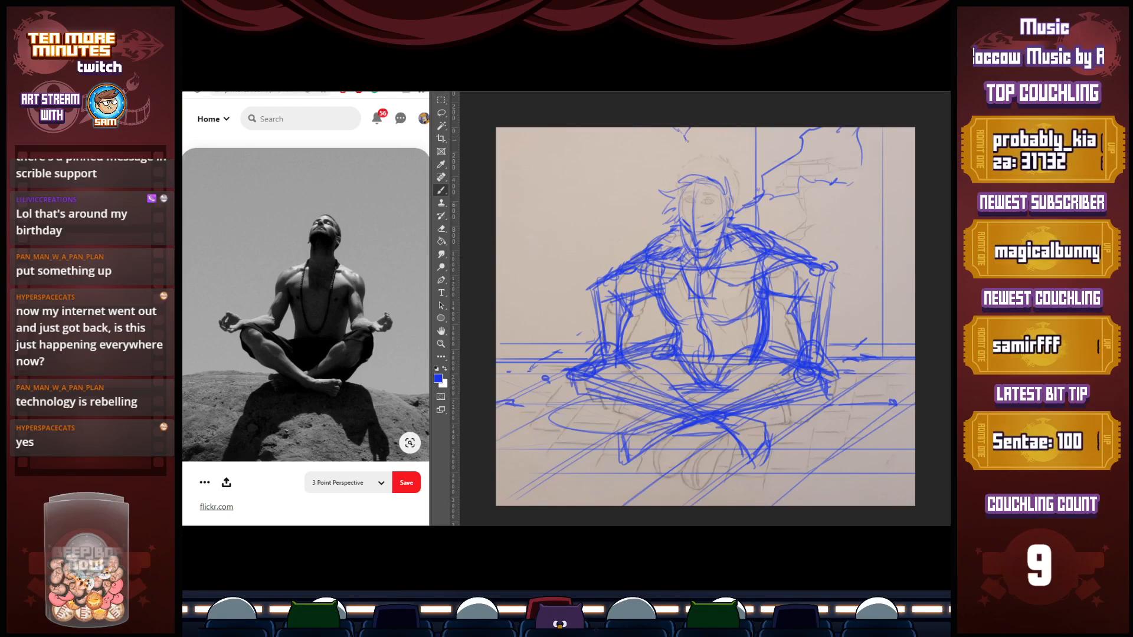
{"action": "mouse_move", "coordinate": [515, 346]}
{"action": "left_mouse_down"}
{"action": "mouse_move", "coordinate": [566, 283]}
{"action": "mouse_move", "coordinate": [582, 319]}
{"action": "left_mouse_up"}
{"action": "mouse_move", "coordinate": [569, 269]}
{"action": "left_mouse_down"}
{"action": "mouse_move", "coordinate": [597, 221]}
{"action": "mouse_move", "coordinate": [698, 128]}
{"action": "left_mouse_up"}
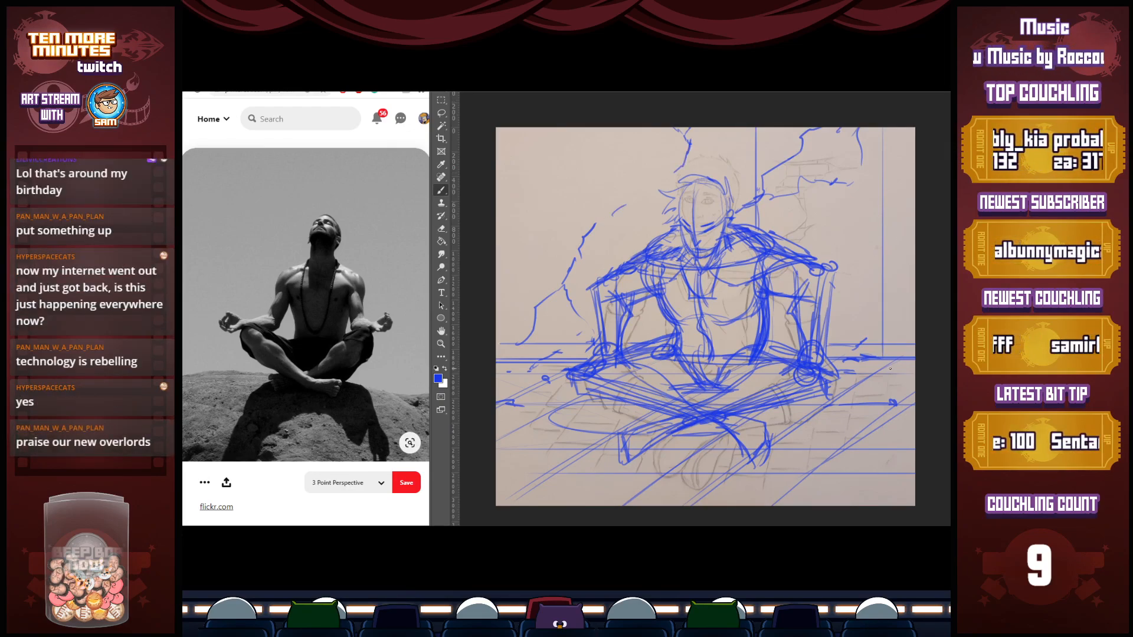
Build a tall vertical post against the wall beside the figure's left arm, with a band, a floor base and cleaned-up edges
{"action": "mouse_move", "coordinate": [895, 188]}
{"action": "left_mouse_down"}
{"action": "mouse_move", "coordinate": [880, 190]}
{"action": "mouse_move", "coordinate": [878, 276]}
{"action": "left_mouse_up"}
{"action": "left_click_drag", "start_coordinate": [892, 185], "coordinate": [890, 316]}
{"action": "left_click_drag", "start_coordinate": [879, 252], "coordinate": [877, 353]}
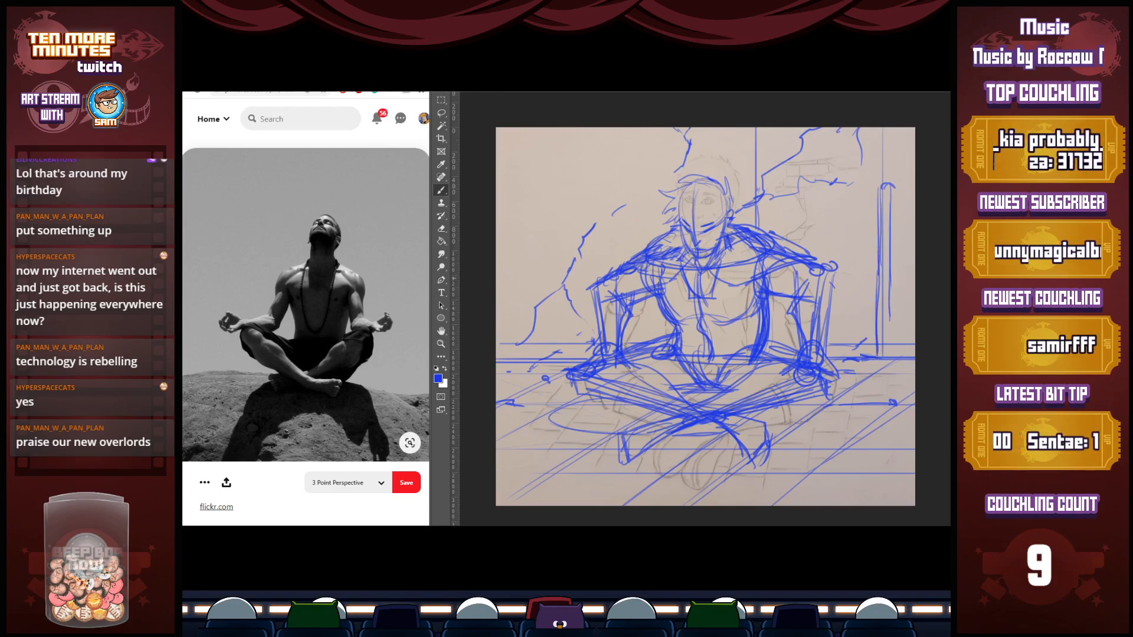
{"action": "mouse_move", "coordinate": [890, 309]}
{"action": "left_mouse_down"}
{"action": "mouse_move", "coordinate": [889, 355]}
{"action": "mouse_move", "coordinate": [910, 356]}
{"action": "mouse_move", "coordinate": [896, 374]}
{"action": "mouse_move", "coordinate": [837, 369]}
{"action": "left_mouse_up"}
{"action": "left_click_drag", "start_coordinate": [907, 358], "coordinate": [894, 373]}
{"action": "mouse_move", "coordinate": [901, 373]}
{"action": "left_mouse_down"}
{"action": "mouse_move", "coordinate": [834, 376]}
{"action": "mouse_move", "coordinate": [892, 349]}
{"action": "left_mouse_up"}
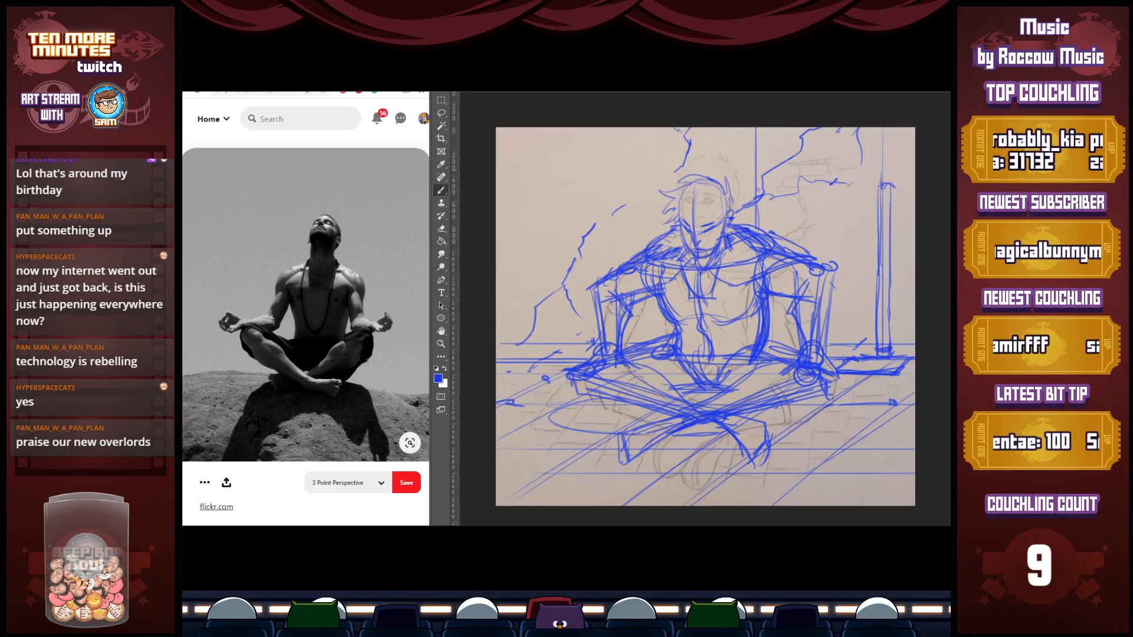
{"action": "mouse_move", "coordinate": [877, 168]}
{"action": "left_mouse_down"}
{"action": "mouse_move", "coordinate": [876, 127]}
{"action": "mouse_move", "coordinate": [877, 197]}
{"action": "mouse_move", "coordinate": [889, 125]}
{"action": "mouse_move", "coordinate": [878, 127]}
{"action": "mouse_move", "coordinate": [888, 191]}
{"action": "left_mouse_up"}
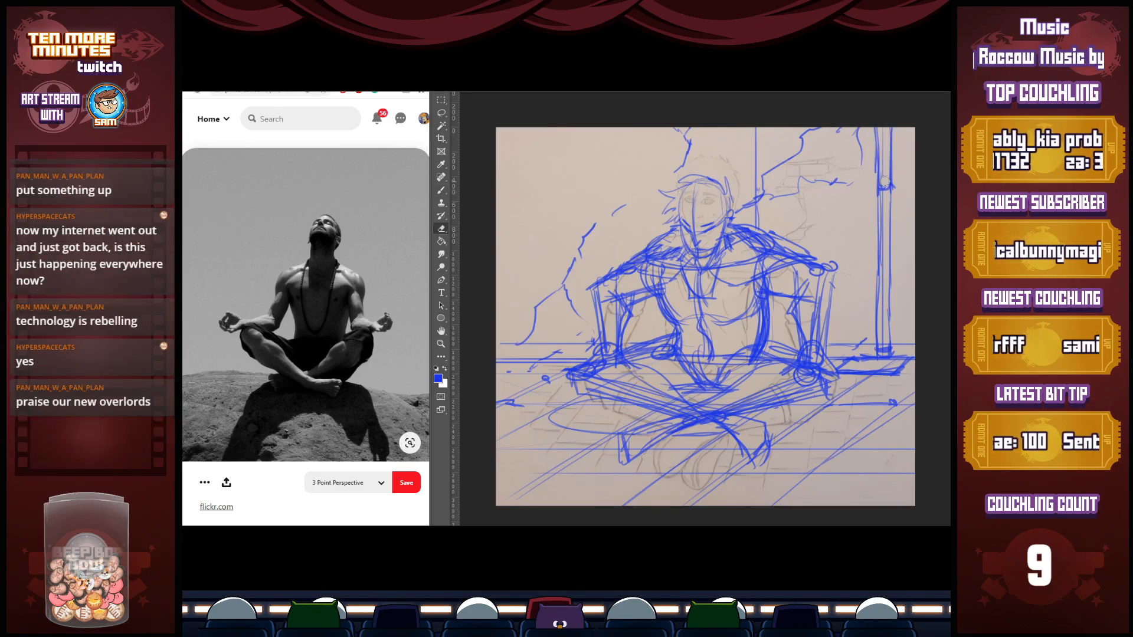
{"action": "left_click_drag", "start_coordinate": [879, 191], "coordinate": [879, 346]}
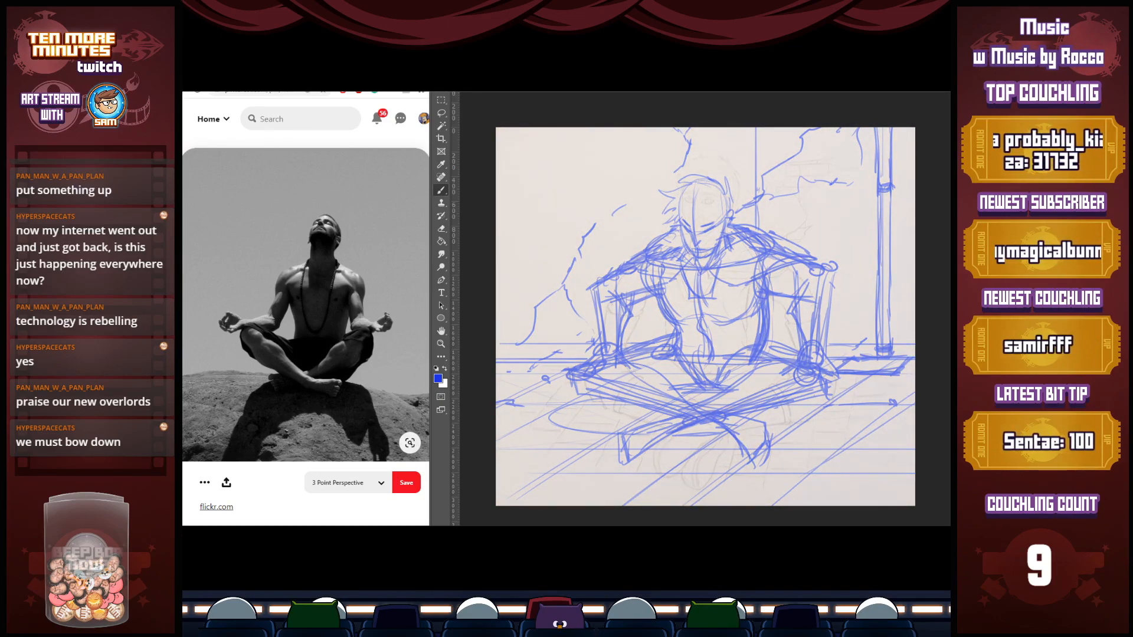
Change the brush colour to dark navy and ink the figure's jaw, eyes, nose, mouth and ear
{"action": "left_click", "coordinate": [438, 378]}
{"action": "left_click", "coordinate": [861, 239]}
{"action": "key", "text": "Return"}
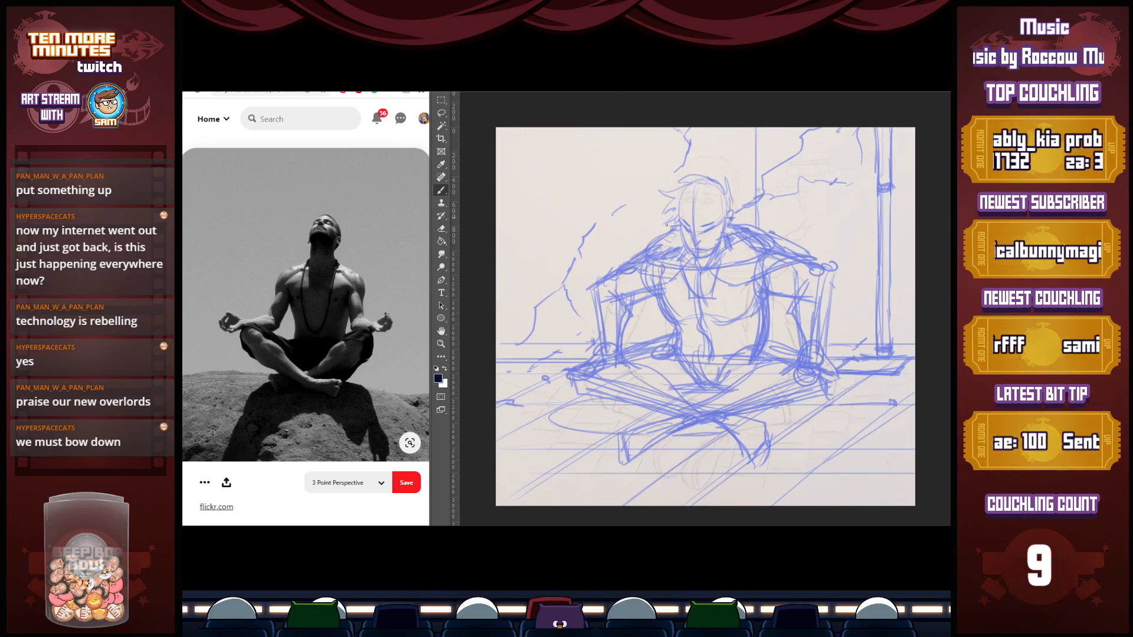
{"action": "mouse_move", "coordinate": [681, 223]}
{"action": "left_mouse_down"}
{"action": "mouse_move", "coordinate": [691, 253]}
{"action": "mouse_move", "coordinate": [711, 258]}
{"action": "mouse_move", "coordinate": [718, 242]}
{"action": "left_mouse_up"}
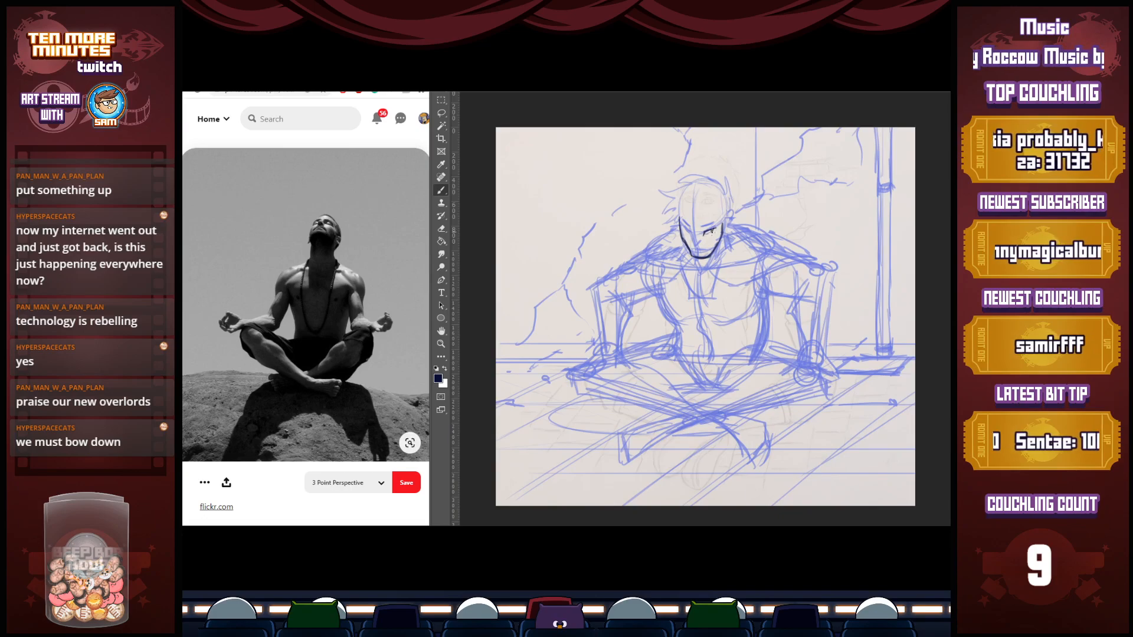
{"action": "left_click_drag", "start_coordinate": [713, 232], "coordinate": [720, 222]}
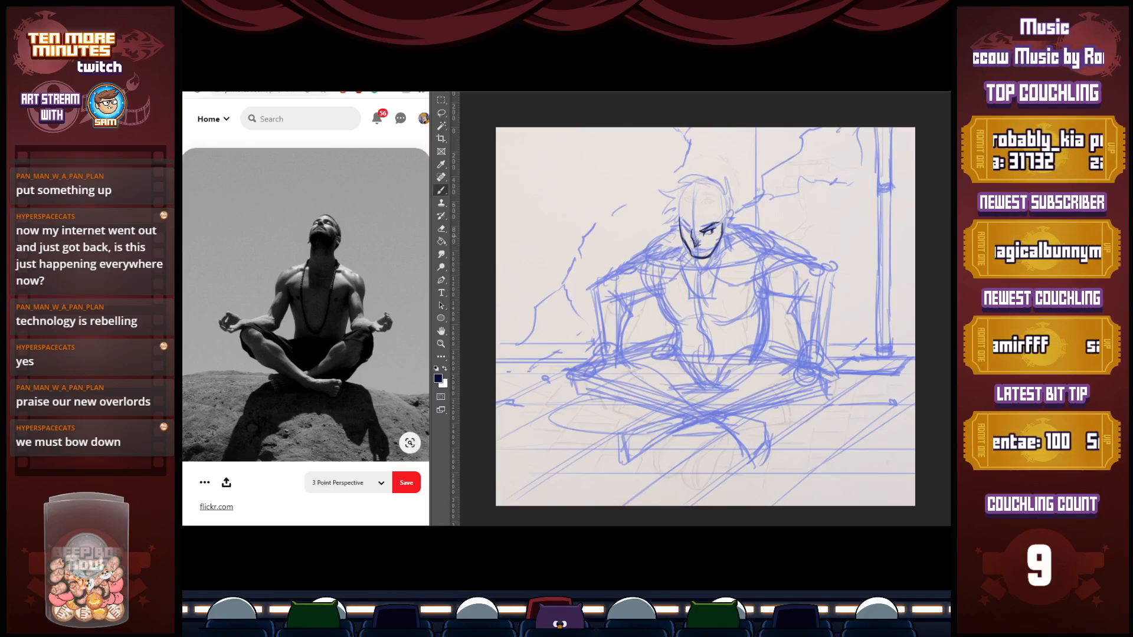
{"action": "left_click_drag", "start_coordinate": [694, 248], "coordinate": [707, 251]}
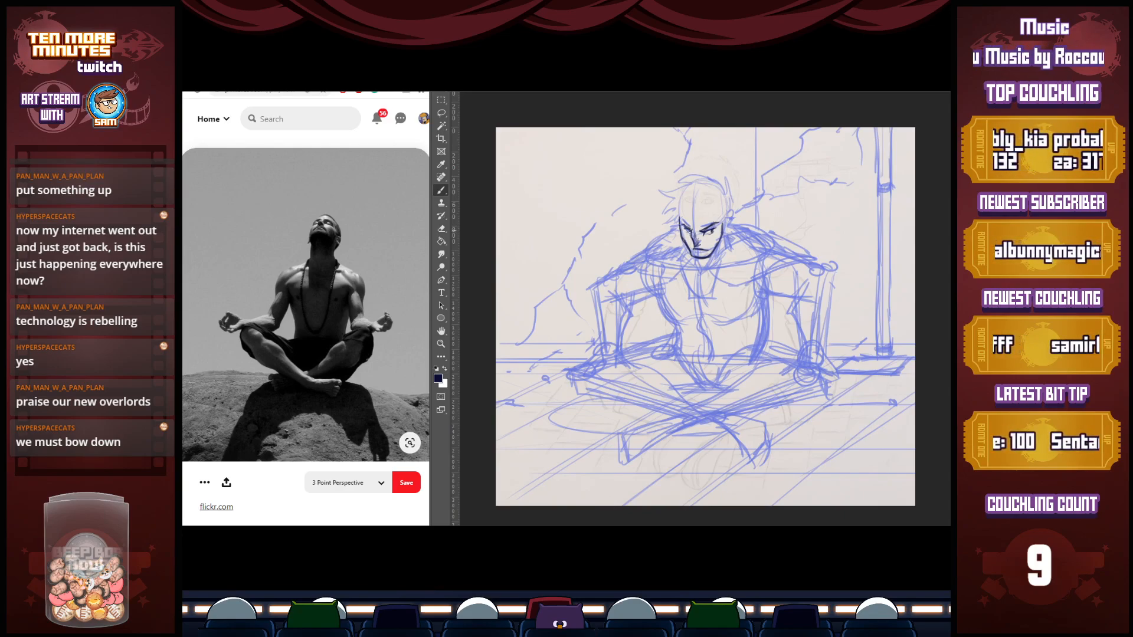
{"action": "left_click_drag", "start_coordinate": [722, 221], "coordinate": [725, 229]}
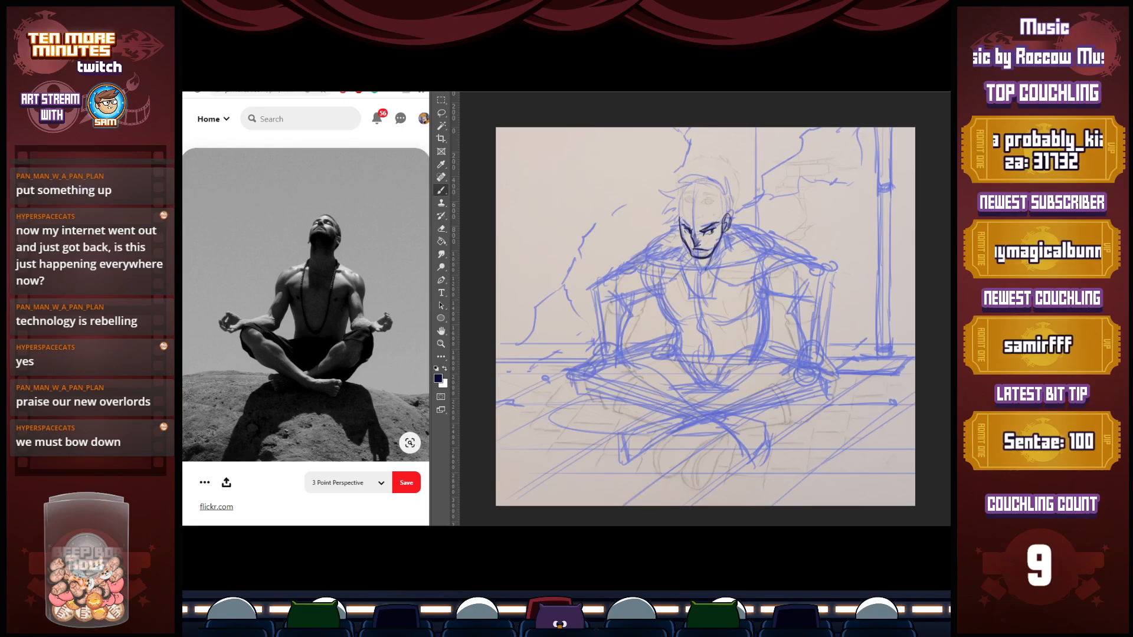
Shrink the pencil drawing photo into the canvas's upper-left corner and set it to full opacity
{"action": "key", "text": "ctrl+t"}
{"action": "left_click_drag", "start_coordinate": [915, 506], "coordinate": [628, 251]}
{"action": "key", "text": "Return"}
{"action": "key", "text": "0"}
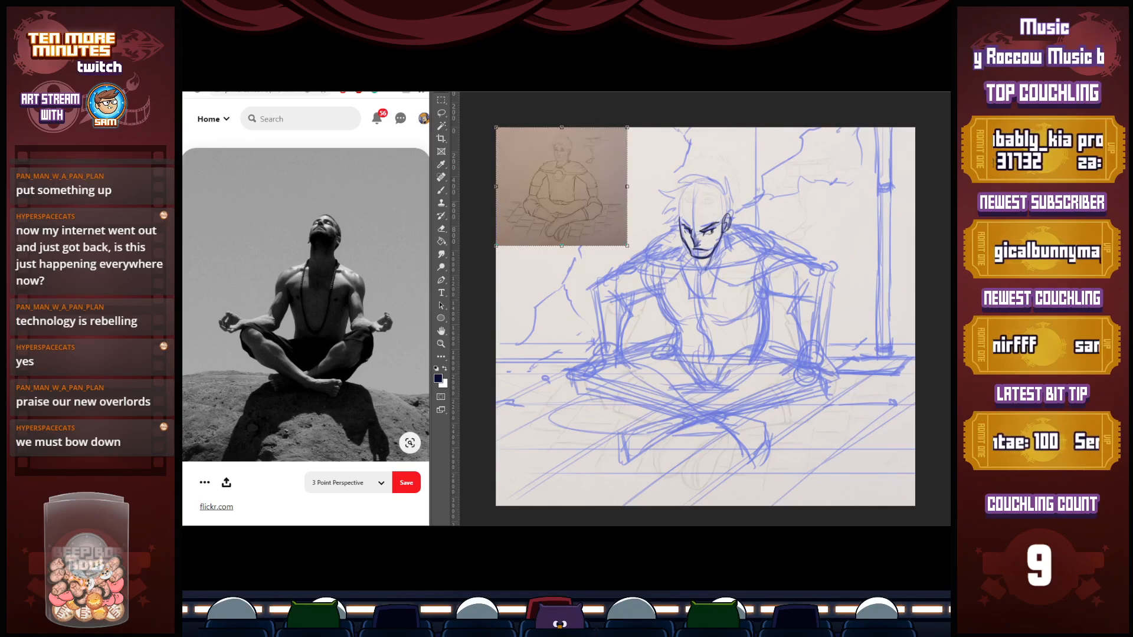
Ink the swept, spiky hair around the face and a small knotted shape beside the figure's right jaw
{"action": "key", "text": "b"}
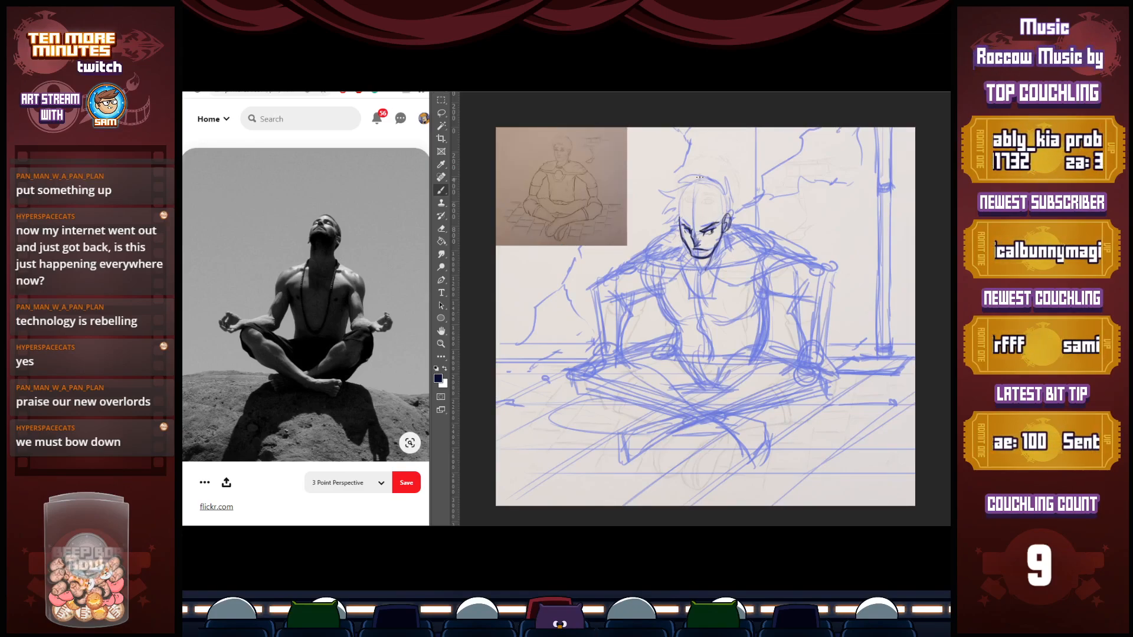
{"action": "mouse_move", "coordinate": [699, 214]}
{"action": "left_mouse_down"}
{"action": "mouse_move", "coordinate": [675, 241]}
{"action": "mouse_move", "coordinate": [660, 216]}
{"action": "mouse_move", "coordinate": [676, 223]}
{"action": "mouse_move", "coordinate": [671, 214]}
{"action": "left_mouse_up"}
{"action": "mouse_move", "coordinate": [675, 215]}
{"action": "left_mouse_down"}
{"action": "mouse_move", "coordinate": [657, 207]}
{"action": "mouse_move", "coordinate": [672, 195]}
{"action": "mouse_move", "coordinate": [656, 188]}
{"action": "mouse_move", "coordinate": [716, 173]}
{"action": "mouse_move", "coordinate": [729, 188]}
{"action": "mouse_move", "coordinate": [721, 248]}
{"action": "mouse_move", "coordinate": [686, 254]}
{"action": "left_mouse_up"}
{"action": "left_click_drag", "start_coordinate": [732, 211], "coordinate": [736, 226]}
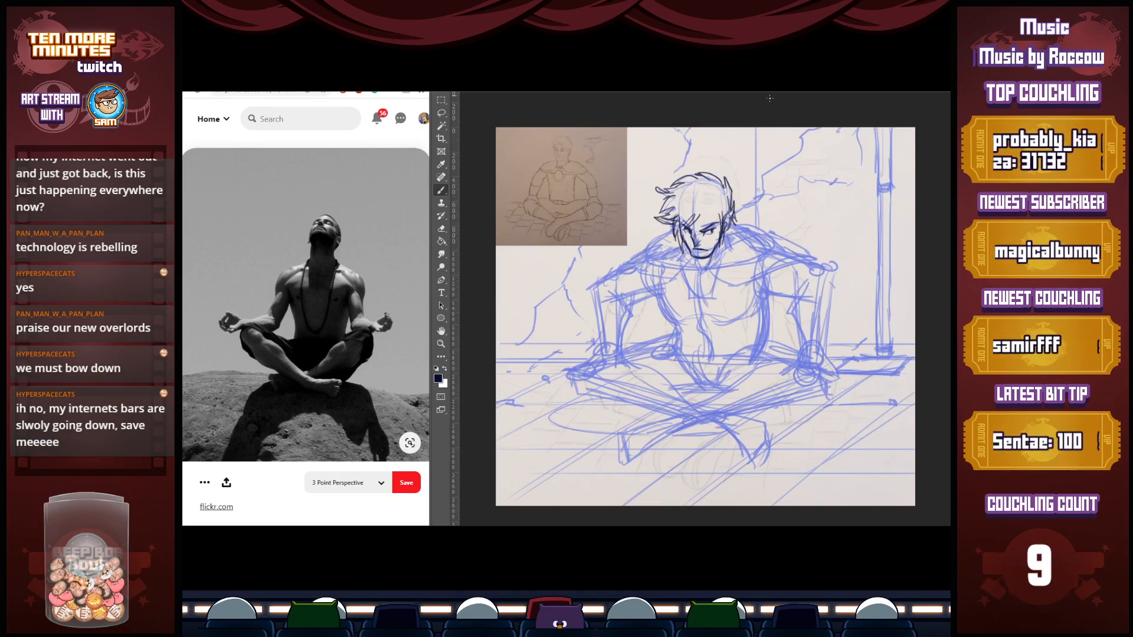
{"action": "mouse_move", "coordinate": [656, 232]}
{"action": "left_mouse_down"}
{"action": "mouse_move", "coordinate": [662, 241]}
{"action": "mouse_move", "coordinate": [673, 225]}
{"action": "left_mouse_up"}
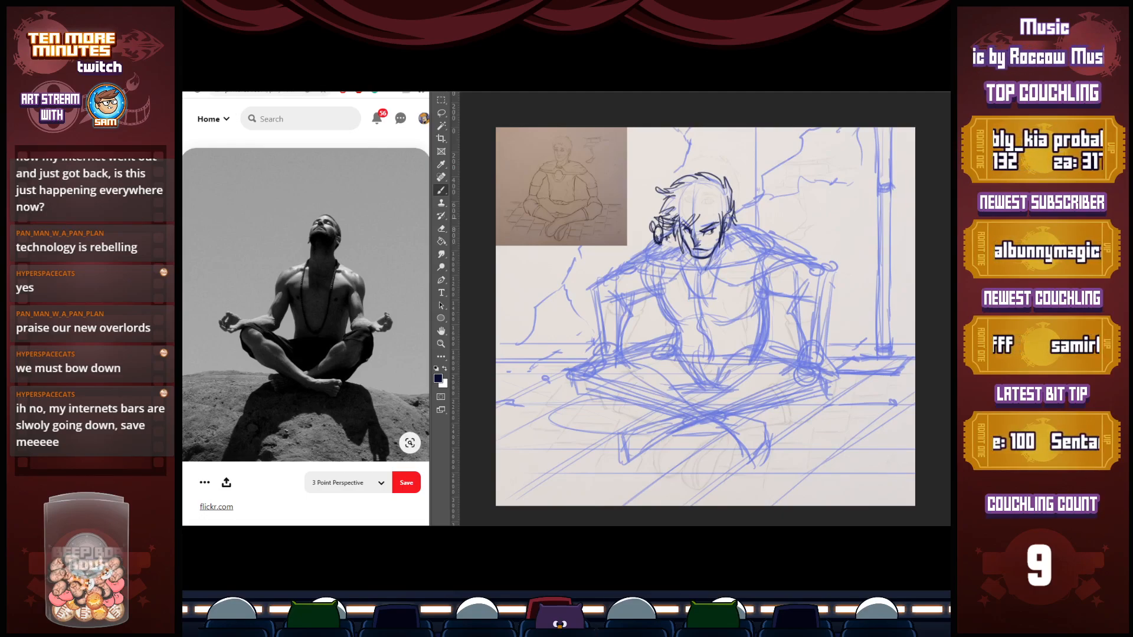
Ink the neck, open collar and chest, with contours down the abdomen and both sides of the torso
{"action": "mouse_move", "coordinate": [686, 271]}
{"action": "left_mouse_down"}
{"action": "mouse_move", "coordinate": [731, 278]}
{"action": "mouse_move", "coordinate": [712, 261]}
{"action": "mouse_move", "coordinate": [697, 293]}
{"action": "left_mouse_up"}
{"action": "mouse_move", "coordinate": [686, 274]}
{"action": "left_mouse_down"}
{"action": "mouse_move", "coordinate": [700, 293]}
{"action": "mouse_move", "coordinate": [715, 291]}
{"action": "left_mouse_up"}
{"action": "mouse_move", "coordinate": [717, 270]}
{"action": "left_mouse_down"}
{"action": "mouse_move", "coordinate": [713, 291]}
{"action": "mouse_move", "coordinate": [698, 293]}
{"action": "left_mouse_up"}
{"action": "mouse_move", "coordinate": [697, 292]}
{"action": "left_mouse_down"}
{"action": "mouse_move", "coordinate": [718, 291]}
{"action": "mouse_move", "coordinate": [679, 317]}
{"action": "left_mouse_up"}
{"action": "mouse_move", "coordinate": [656, 276]}
{"action": "left_mouse_down"}
{"action": "mouse_move", "coordinate": [680, 317]}
{"action": "mouse_move", "coordinate": [720, 317]}
{"action": "mouse_move", "coordinate": [752, 301]}
{"action": "mouse_move", "coordinate": [668, 346]}
{"action": "left_mouse_up"}
{"action": "left_click_drag", "start_coordinate": [705, 310], "coordinate": [710, 355]}
{"action": "left_click_drag", "start_coordinate": [768, 293], "coordinate": [758, 349]}
{"action": "left_click_drag", "start_coordinate": [769, 294], "coordinate": [743, 336]}
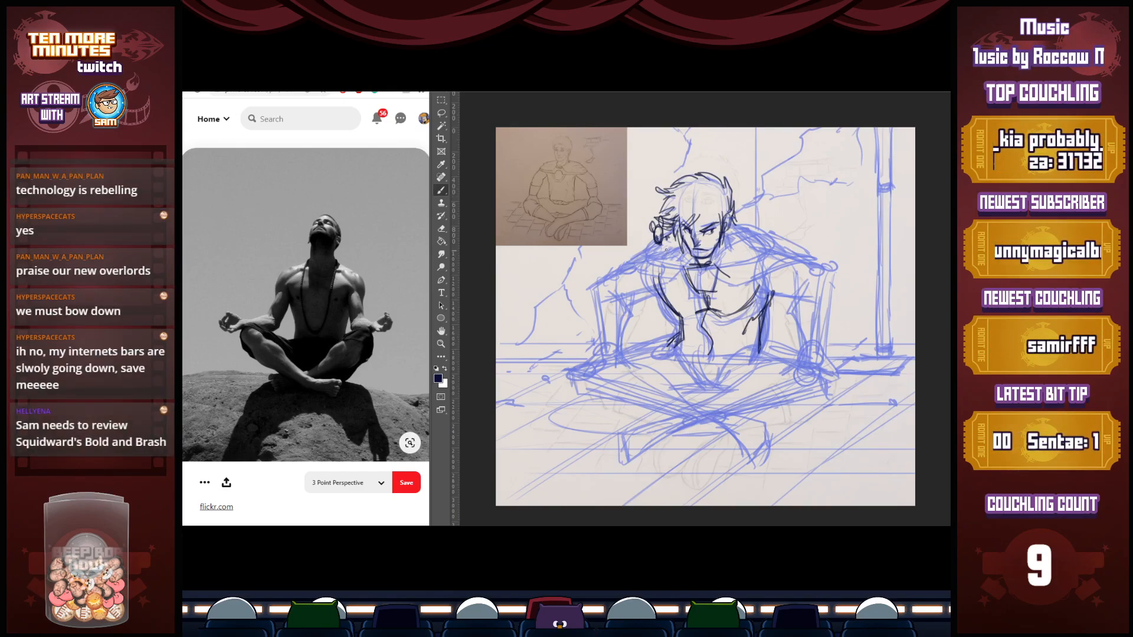
Ink the figure's right shoulder and upper arm, including the crease at the inner elbow
{"action": "mouse_move", "coordinate": [657, 240]}
{"action": "left_mouse_down"}
{"action": "mouse_move", "coordinate": [633, 264]}
{"action": "mouse_move", "coordinate": [595, 278]}
{"action": "mouse_move", "coordinate": [628, 290]}
{"action": "mouse_move", "coordinate": [625, 352]}
{"action": "left_mouse_up"}
{"action": "mouse_move", "coordinate": [624, 284]}
{"action": "left_mouse_down"}
{"action": "mouse_move", "coordinate": [627, 333]}
{"action": "mouse_move", "coordinate": [634, 313]}
{"action": "mouse_move", "coordinate": [617, 302]}
{"action": "mouse_move", "coordinate": [633, 296]}
{"action": "left_mouse_up"}
{"action": "key", "text": "e"}
{"action": "key", "text": "b"}
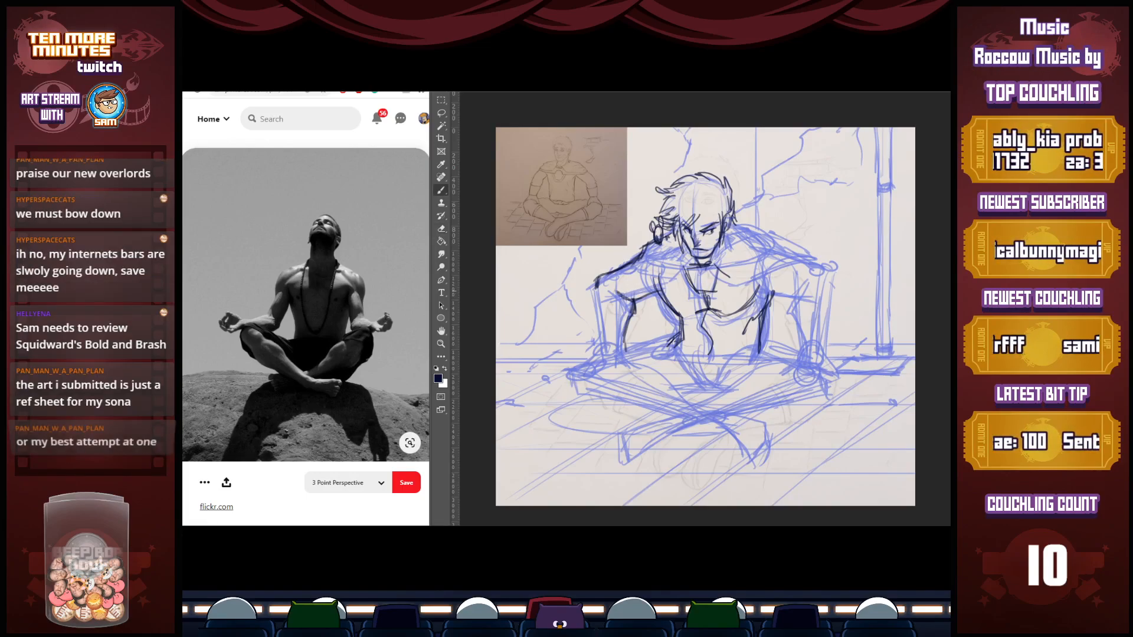
{"action": "mouse_move", "coordinate": [621, 283]}
{"action": "left_mouse_down"}
{"action": "mouse_move", "coordinate": [630, 300]}
{"action": "mouse_move", "coordinate": [598, 325]}
{"action": "mouse_move", "coordinate": [604, 341]}
{"action": "mouse_move", "coordinate": [599, 315]}
{"action": "mouse_move", "coordinate": [634, 306]}
{"action": "left_mouse_up"}
Ink the figure's right forearm and the hand resting on the knee, plus the line from waist to wrist
{"action": "mouse_move", "coordinate": [600, 340]}
{"action": "left_mouse_down"}
{"action": "mouse_move", "coordinate": [626, 339]}
{"action": "mouse_move", "coordinate": [579, 372]}
{"action": "left_mouse_up"}
{"action": "left_click_drag", "start_coordinate": [577, 363], "coordinate": [590, 354]}
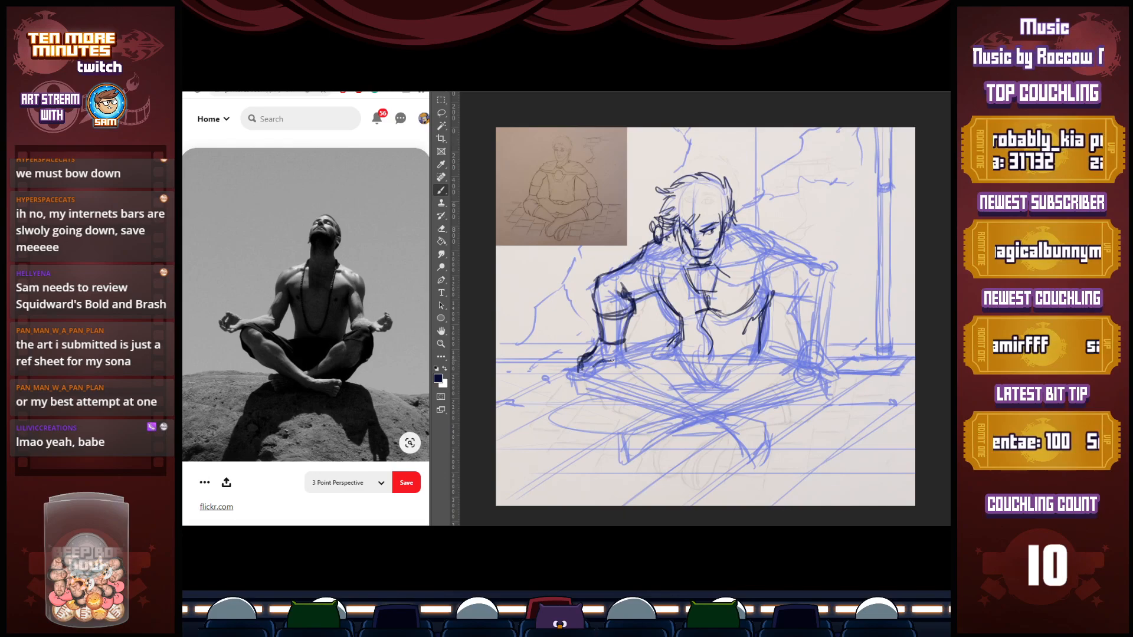
{"action": "left_click_drag", "start_coordinate": [622, 341], "coordinate": [632, 368]}
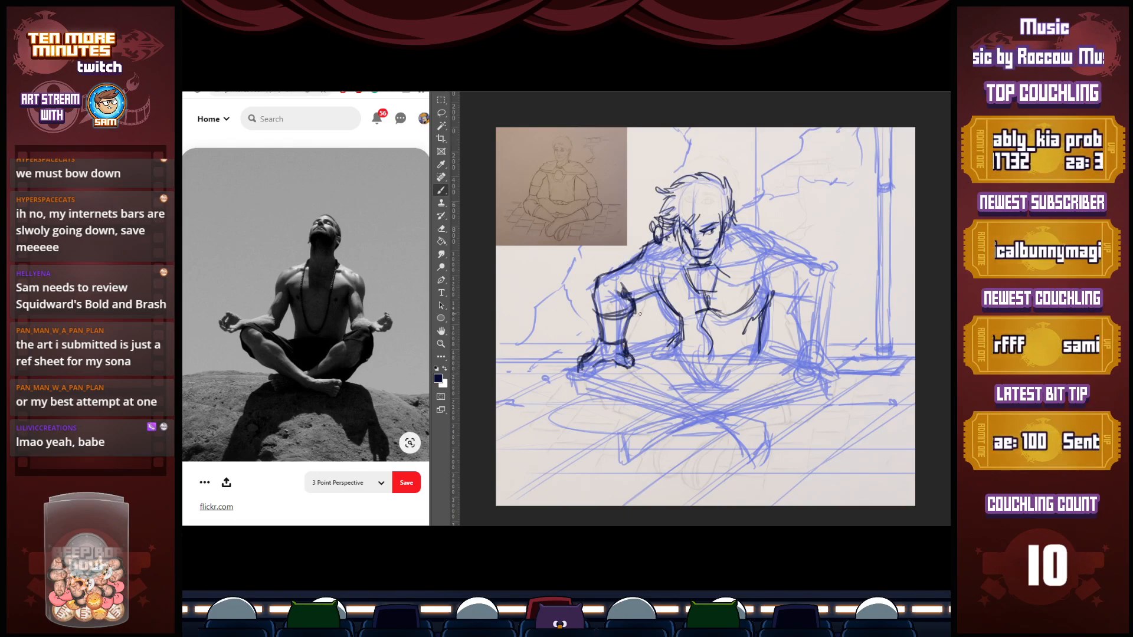
{"action": "left_click_drag", "start_coordinate": [679, 335], "coordinate": [630, 351]}
{"action": "key", "text": "e"}
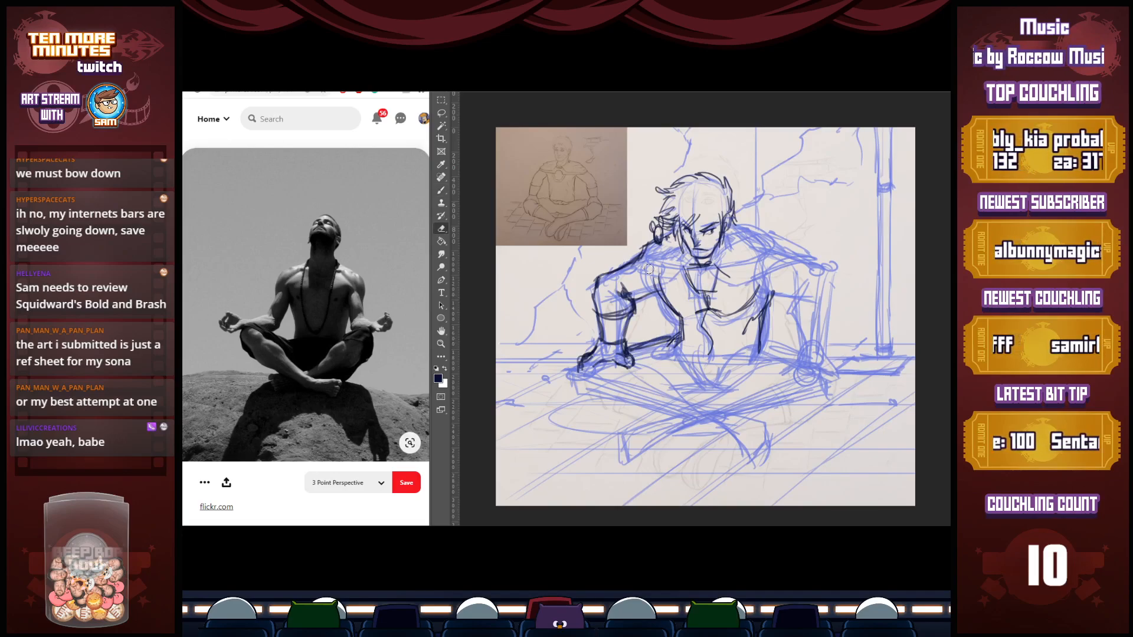
{"action": "key", "text": "b"}
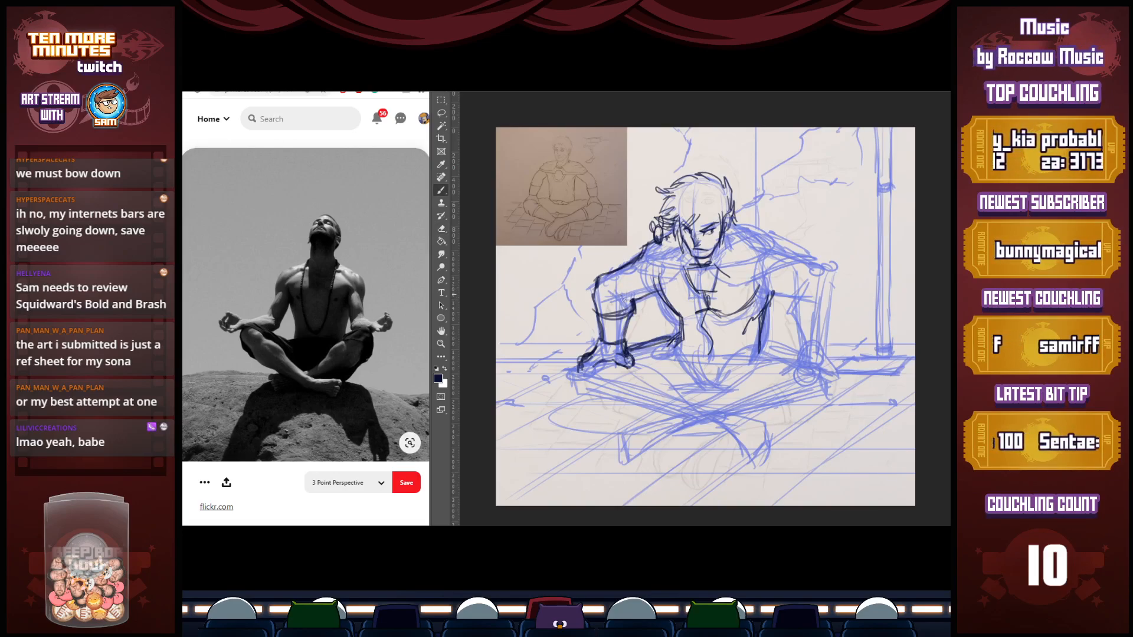
{"action": "key", "text": "e"}
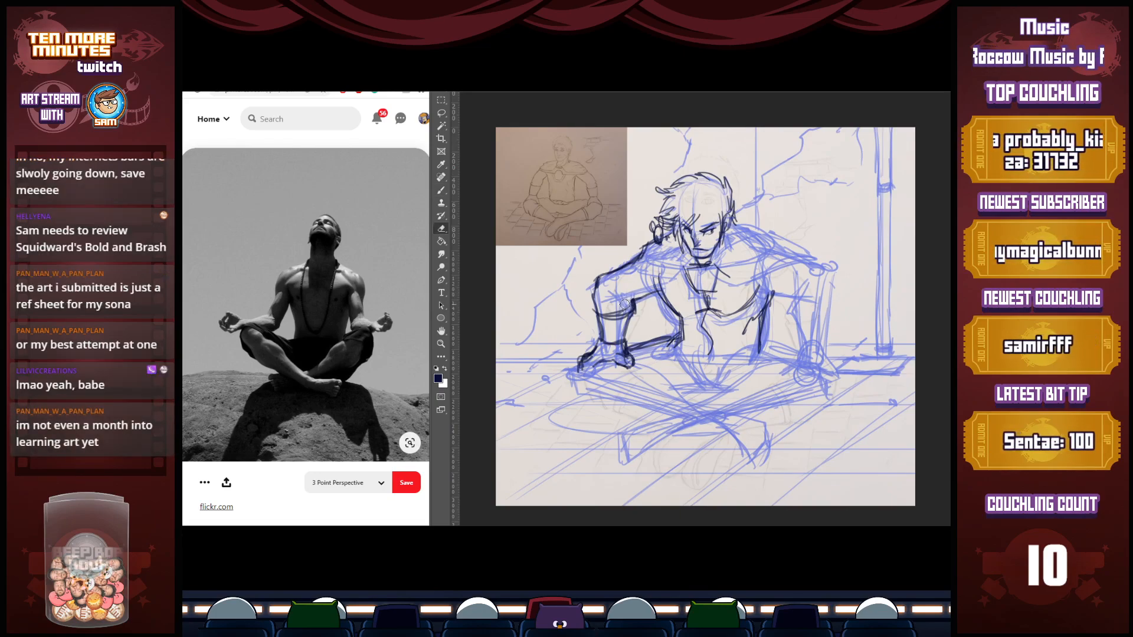
Ink the figure's left shoulder, upper arm and outer forearm, including the crease at the inner elbow
{"action": "key", "text": "b"}
{"action": "mouse_move", "coordinate": [731, 214]}
{"action": "left_mouse_down"}
{"action": "mouse_move", "coordinate": [832, 280]}
{"action": "mouse_move", "coordinate": [821, 354]}
{"action": "left_mouse_up"}
{"action": "left_click_drag", "start_coordinate": [838, 281], "coordinate": [819, 345]}
{"action": "left_click_drag", "start_coordinate": [801, 282], "coordinate": [785, 327]}
{"action": "mouse_move", "coordinate": [801, 348]}
{"action": "left_mouse_down"}
{"action": "mouse_move", "coordinate": [793, 313]}
{"action": "mouse_move", "coordinate": [766, 295]}
{"action": "mouse_move", "coordinate": [796, 296]}
{"action": "mouse_move", "coordinate": [771, 294]}
{"action": "mouse_move", "coordinate": [796, 309]}
{"action": "left_mouse_up"}
{"action": "key", "text": "e"}
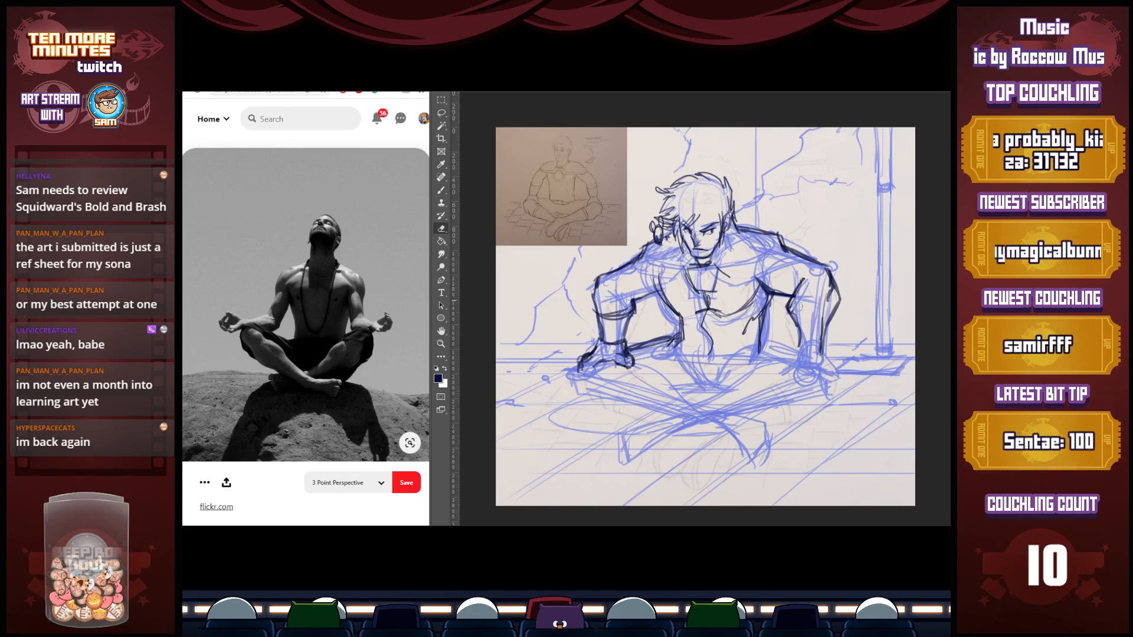
{"action": "key", "text": "b"}
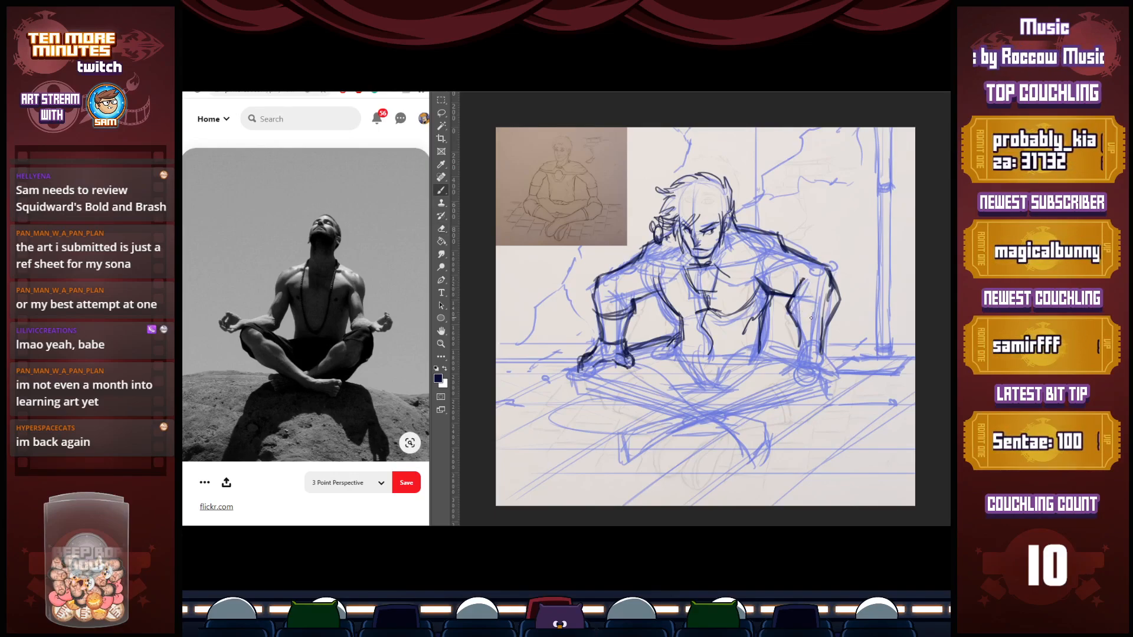
Ink the cuffs around both forearms and the figure's left hand resting on the knee
{"action": "left_click_drag", "start_coordinate": [794, 316], "coordinate": [833, 313]}
{"action": "mouse_move", "coordinate": [800, 347]}
{"action": "left_mouse_down"}
{"action": "mouse_move", "coordinate": [826, 348]}
{"action": "mouse_move", "coordinate": [810, 308]}
{"action": "mouse_move", "coordinate": [830, 313]}
{"action": "left_mouse_up"}
{"action": "mouse_move", "coordinate": [600, 339]}
{"action": "left_mouse_down"}
{"action": "mouse_move", "coordinate": [624, 337]}
{"action": "mouse_move", "coordinate": [628, 309]}
{"action": "left_mouse_up"}
{"action": "left_click_drag", "start_coordinate": [823, 342], "coordinate": [839, 353]}
{"action": "mouse_move", "coordinate": [839, 355]}
{"action": "left_mouse_down"}
{"action": "mouse_move", "coordinate": [836, 367]}
{"action": "mouse_move", "coordinate": [840, 356]}
{"action": "left_mouse_up"}
{"action": "mouse_move", "coordinate": [841, 351]}
{"action": "left_mouse_down"}
{"action": "mouse_move", "coordinate": [817, 349]}
{"action": "mouse_move", "coordinate": [836, 364]}
{"action": "left_mouse_up"}
Ink the figure's left knee with a circular joint guide, plus the thigh and upper shin with a cross-section ellipse
{"action": "mouse_move", "coordinate": [838, 355]}
{"action": "left_mouse_down"}
{"action": "mouse_move", "coordinate": [833, 371]}
{"action": "mouse_move", "coordinate": [799, 348]}
{"action": "mouse_move", "coordinate": [814, 364]}
{"action": "mouse_move", "coordinate": [790, 406]}
{"action": "mouse_move", "coordinate": [819, 405]}
{"action": "left_mouse_up"}
{"action": "left_click_drag", "start_coordinate": [829, 365], "coordinate": [821, 389]}
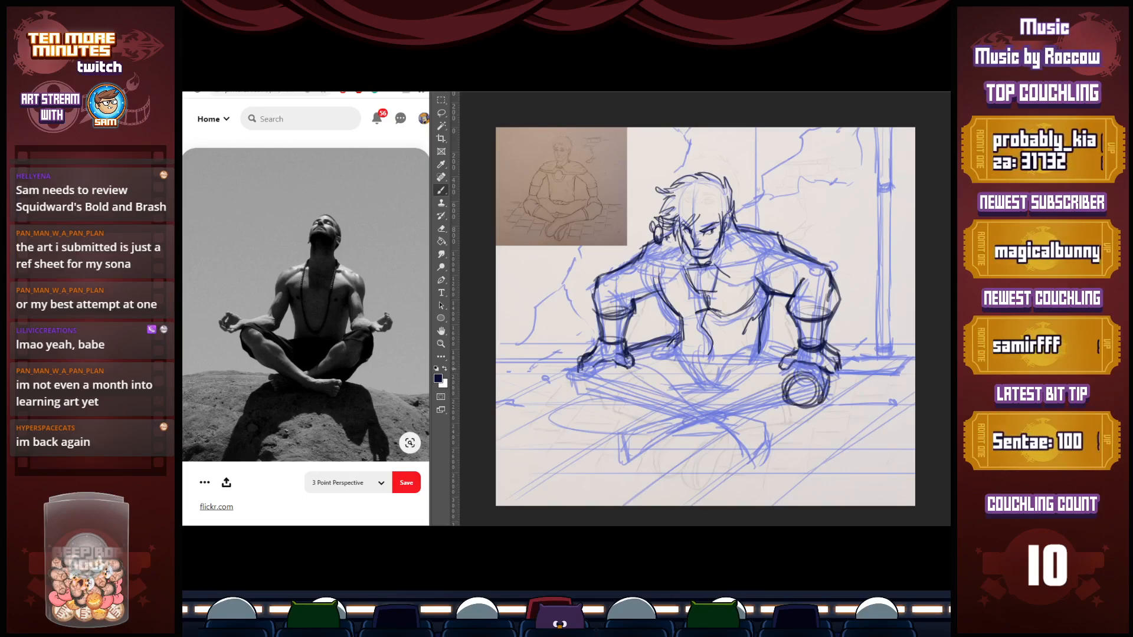
{"action": "mouse_move", "coordinate": [761, 347]}
{"action": "left_mouse_down"}
{"action": "mouse_move", "coordinate": [823, 378]}
{"action": "mouse_move", "coordinate": [779, 412]}
{"action": "mouse_move", "coordinate": [803, 406]}
{"action": "mouse_move", "coordinate": [756, 370]}
{"action": "mouse_move", "coordinate": [715, 396]}
{"action": "left_mouse_up"}
{"action": "mouse_move", "coordinate": [726, 391]}
{"action": "left_mouse_down"}
{"action": "mouse_move", "coordinate": [736, 401]}
{"action": "mouse_move", "coordinate": [714, 398]}
{"action": "mouse_move", "coordinate": [731, 429]}
{"action": "left_mouse_up"}
{"action": "left_click_drag", "start_coordinate": [800, 411], "coordinate": [739, 430]}
{"action": "left_click_drag", "start_coordinate": [803, 409], "coordinate": [728, 433]}
Ink the rest of the front shin down to the foot, with ellipses marking the ankle and foot
{"action": "left_click_drag", "start_coordinate": [718, 394], "coordinate": [655, 423]}
{"action": "left_click_drag", "start_coordinate": [739, 430], "coordinate": [624, 461]}
{"action": "left_click_drag", "start_coordinate": [629, 429], "coordinate": [630, 466]}
{"action": "mouse_move", "coordinate": [664, 419]}
{"action": "left_mouse_down"}
{"action": "mouse_move", "coordinate": [624, 431]}
{"action": "mouse_move", "coordinate": [634, 467]}
{"action": "left_mouse_up"}
{"action": "mouse_move", "coordinate": [767, 419]}
{"action": "left_mouse_down"}
{"action": "mouse_move", "coordinate": [652, 451]}
{"action": "mouse_move", "coordinate": [665, 443]}
{"action": "left_mouse_up"}
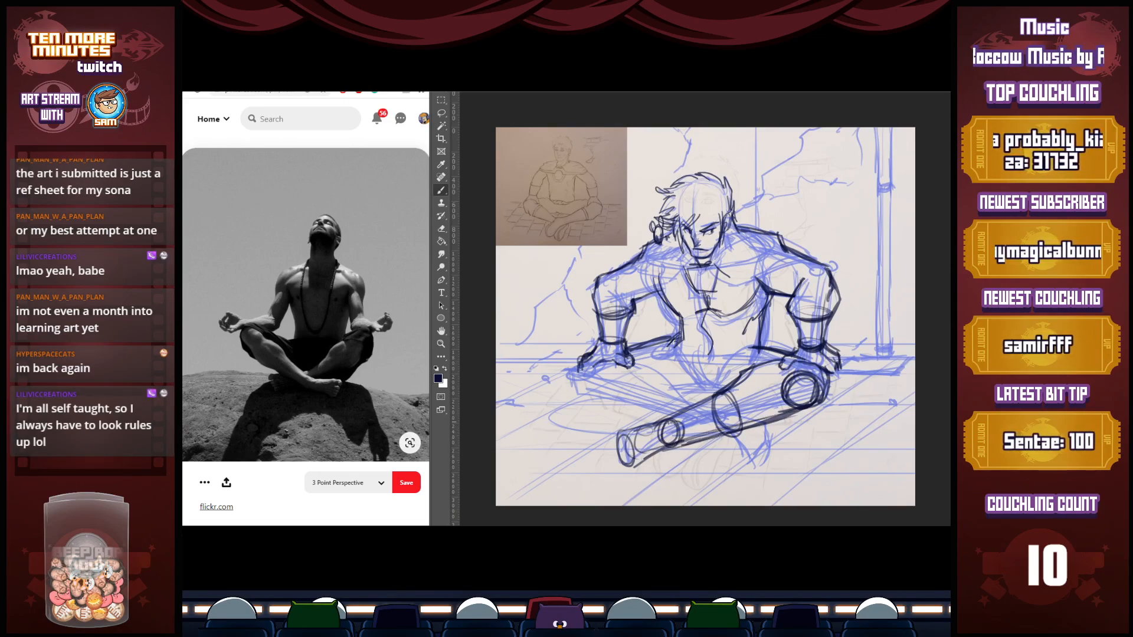
Ink the figure's right knee, thigh and shin crossing behind the front leg, ending in the rear foot
{"action": "mouse_move", "coordinate": [600, 364]}
{"action": "left_mouse_down"}
{"action": "mouse_move", "coordinate": [619, 401]}
{"action": "mouse_move", "coordinate": [593, 407]}
{"action": "mouse_move", "coordinate": [625, 404]}
{"action": "left_mouse_up"}
{"action": "left_click_drag", "start_coordinate": [625, 365], "coordinate": [710, 401]}
{"action": "mouse_move", "coordinate": [602, 400]}
{"action": "left_mouse_down"}
{"action": "mouse_move", "coordinate": [689, 423]}
{"action": "mouse_move", "coordinate": [663, 409]}
{"action": "left_mouse_up"}
{"action": "mouse_move", "coordinate": [761, 422]}
{"action": "left_mouse_down"}
{"action": "mouse_move", "coordinate": [716, 455]}
{"action": "mouse_move", "coordinate": [761, 432]}
{"action": "mouse_move", "coordinate": [717, 457]}
{"action": "mouse_move", "coordinate": [767, 439]}
{"action": "mouse_move", "coordinate": [743, 464]}
{"action": "left_mouse_up"}
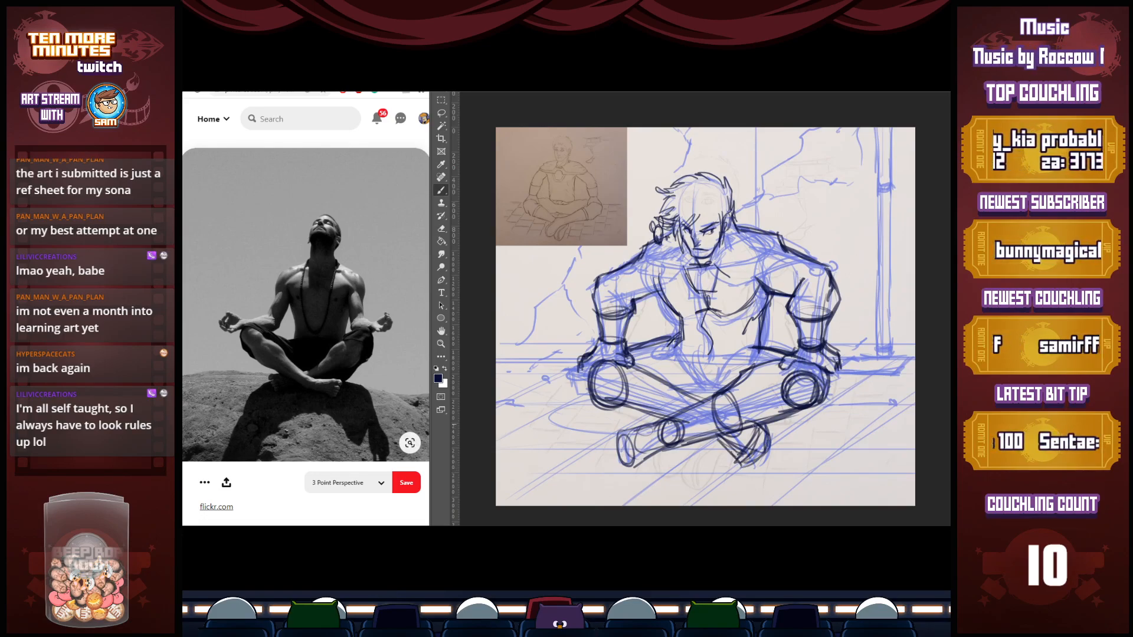
{"action": "left_click_drag", "start_coordinate": [761, 447], "coordinate": [749, 455]}
Outline the front foot, reinforce the rear shin, and ink the hip lines between waist and thighs
{"action": "mouse_move", "coordinate": [679, 412]}
{"action": "left_mouse_down"}
{"action": "mouse_move", "coordinate": [612, 435]}
{"action": "mouse_move", "coordinate": [608, 467]}
{"action": "left_mouse_up"}
{"action": "mouse_move", "coordinate": [610, 424]}
{"action": "left_mouse_down"}
{"action": "mouse_move", "coordinate": [674, 413]}
{"action": "mouse_move", "coordinate": [640, 458]}
{"action": "left_mouse_up"}
{"action": "left_click_drag", "start_coordinate": [610, 463], "coordinate": [674, 445]}
{"action": "left_click_drag", "start_coordinate": [586, 384], "coordinate": [660, 415]}
{"action": "left_click_drag", "start_coordinate": [595, 400], "coordinate": [655, 418]}
{"action": "left_click_drag", "start_coordinate": [688, 349], "coordinate": [702, 375]}
{"action": "mouse_move", "coordinate": [688, 351]}
{"action": "left_mouse_down"}
{"action": "mouse_move", "coordinate": [708, 380]}
{"action": "mouse_move", "coordinate": [741, 375]}
{"action": "left_mouse_up"}
{"action": "left_click_drag", "start_coordinate": [748, 378], "coordinate": [703, 379]}
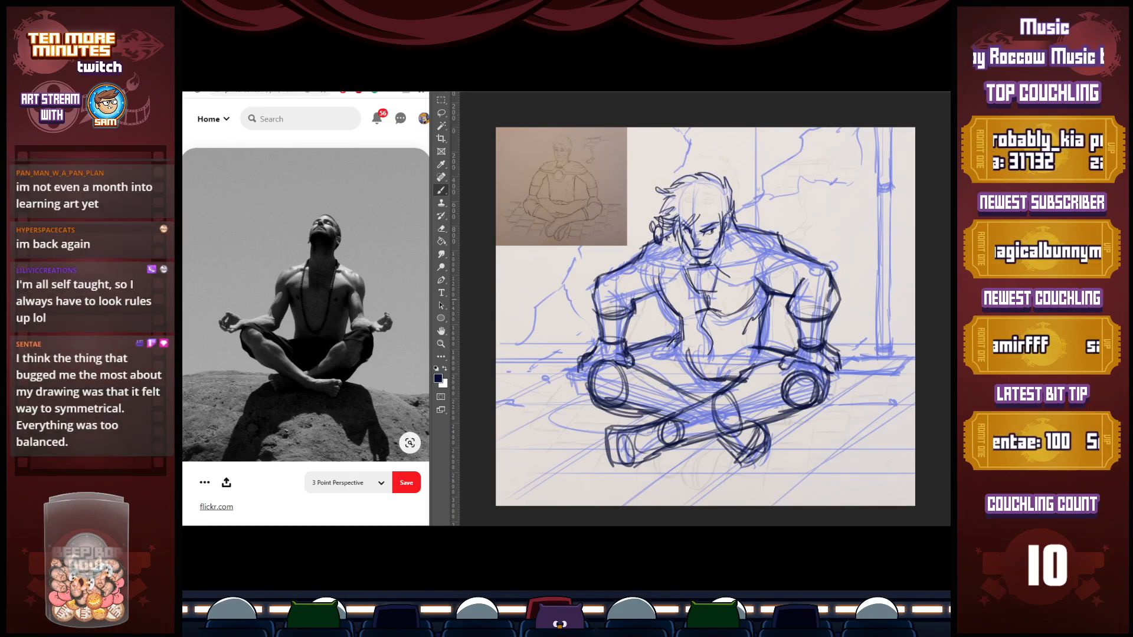
Ink the capelet's lower edge across the chest with a squared clasp and collar below the chin
{"action": "mouse_move", "coordinate": [628, 285]}
{"action": "left_mouse_down"}
{"action": "mouse_move", "coordinate": [616, 301]}
{"action": "mouse_move", "coordinate": [613, 288]}
{"action": "mouse_move", "coordinate": [664, 289]}
{"action": "mouse_move", "coordinate": [641, 255]}
{"action": "mouse_move", "coordinate": [664, 240]}
{"action": "mouse_move", "coordinate": [720, 271]}
{"action": "left_mouse_up"}
{"action": "left_click_drag", "start_coordinate": [685, 266], "coordinate": [705, 291]}
{"action": "left_click_drag", "start_coordinate": [717, 270], "coordinate": [713, 295]}
{"action": "mouse_move", "coordinate": [689, 289]}
{"action": "left_mouse_down"}
{"action": "mouse_move", "coordinate": [739, 287]}
{"action": "mouse_move", "coordinate": [789, 249]}
{"action": "left_mouse_up"}
{"action": "mouse_move", "coordinate": [766, 280]}
{"action": "left_mouse_down"}
{"action": "mouse_move", "coordinate": [738, 286]}
{"action": "mouse_move", "coordinate": [718, 271]}
{"action": "mouse_move", "coordinate": [788, 250]}
{"action": "left_mouse_up"}
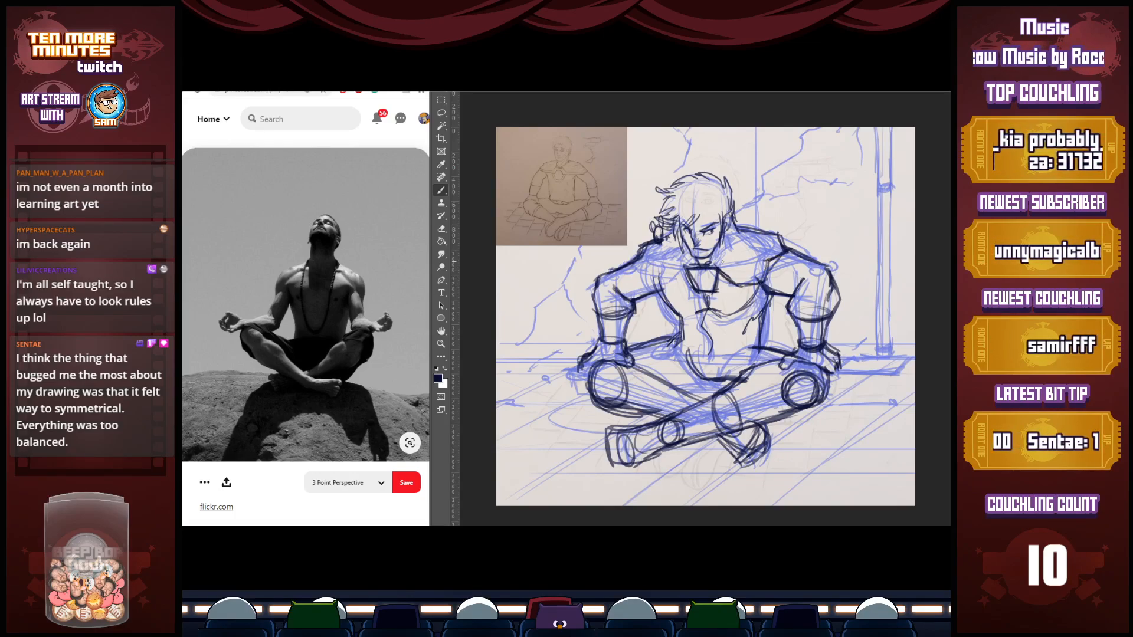
{"action": "left_click_drag", "start_coordinate": [710, 258], "coordinate": [744, 279]}
{"action": "mouse_move", "coordinate": [717, 263]}
{"action": "left_mouse_down"}
{"action": "mouse_move", "coordinate": [748, 279]}
{"action": "mouse_move", "coordinate": [736, 262]}
{"action": "left_mouse_up"}
{"action": "left_click_drag", "start_coordinate": [714, 244], "coordinate": [734, 261]}
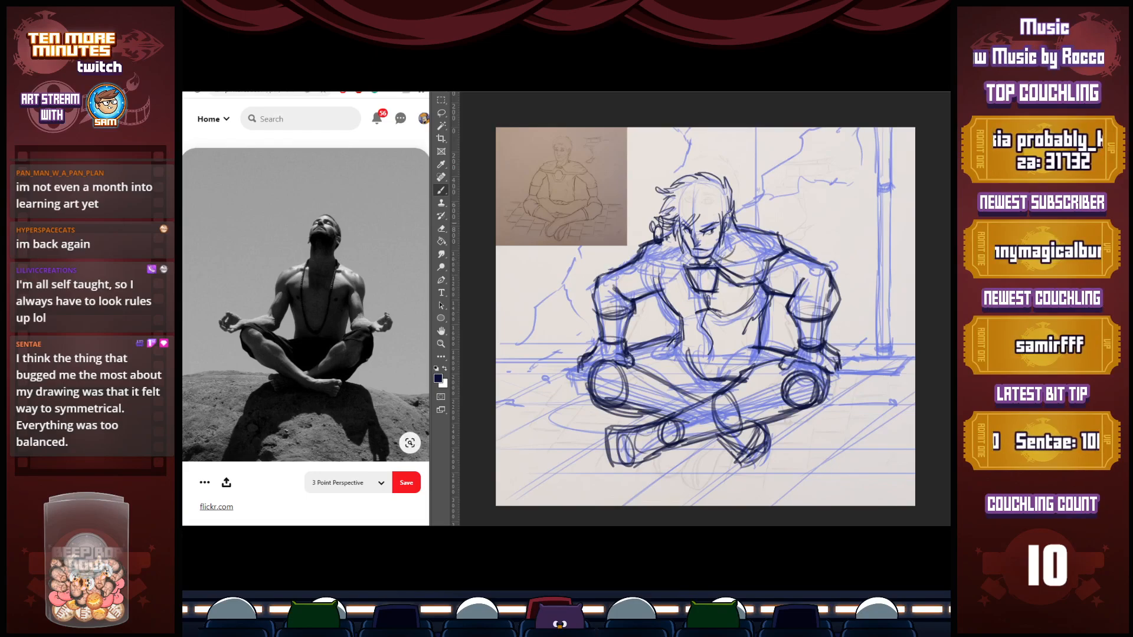
Ink the collar beside the face and the capelet's edge over the figure's right shoulder, undoing stray strokes
{"action": "left_click_drag", "start_coordinate": [732, 214], "coordinate": [729, 237]}
{"action": "mouse_move", "coordinate": [733, 231]}
{"action": "left_mouse_down"}
{"action": "mouse_move", "coordinate": [706, 261]}
{"action": "mouse_move", "coordinate": [716, 247]}
{"action": "mouse_move", "coordinate": [725, 254]}
{"action": "mouse_move", "coordinate": [733, 227]}
{"action": "mouse_move", "coordinate": [668, 279]}
{"action": "mouse_move", "coordinate": [638, 262]}
{"action": "mouse_move", "coordinate": [686, 269]}
{"action": "mouse_move", "coordinate": [666, 286]}
{"action": "mouse_move", "coordinate": [690, 266]}
{"action": "mouse_move", "coordinate": [638, 261]}
{"action": "left_mouse_up"}
{"action": "mouse_move", "coordinate": [638, 260]}
{"action": "left_mouse_down"}
{"action": "mouse_move", "coordinate": [673, 237]}
{"action": "mouse_move", "coordinate": [665, 294]}
{"action": "mouse_move", "coordinate": [654, 288]}
{"action": "left_mouse_up"}
{"action": "left_click_drag", "start_coordinate": [635, 265], "coordinate": [658, 302]}
{"action": "mouse_move", "coordinate": [682, 286]}
{"action": "left_mouse_down"}
{"action": "mouse_move", "coordinate": [657, 299]}
{"action": "mouse_move", "coordinate": [669, 298]}
{"action": "left_mouse_up"}
{"action": "left_click_drag", "start_coordinate": [683, 275], "coordinate": [652, 299]}
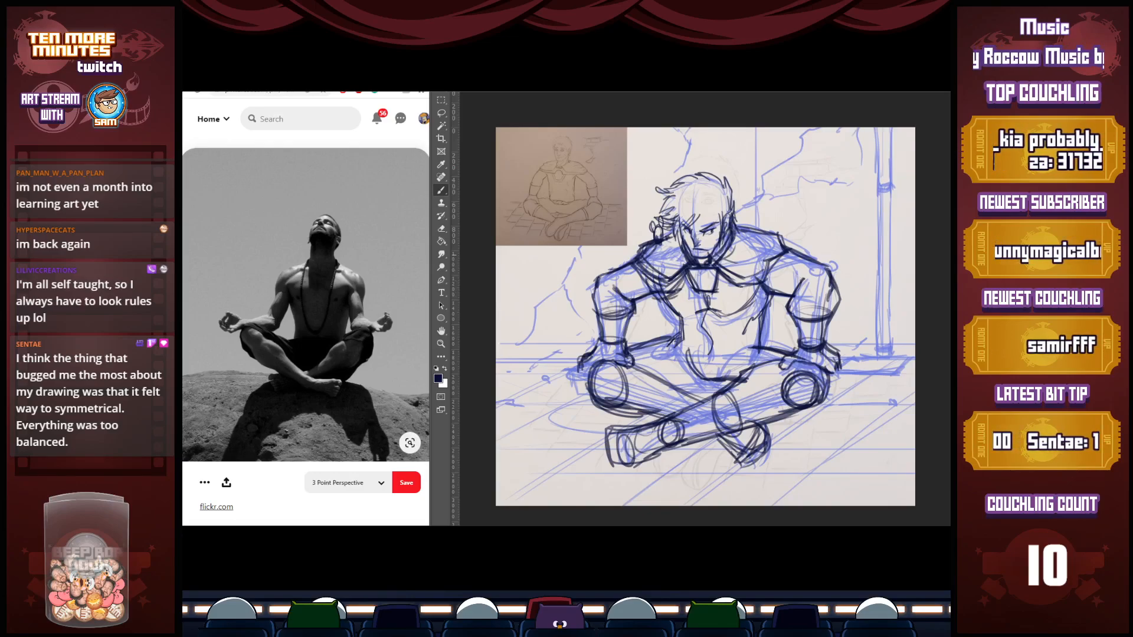
{"action": "key", "text": "ctrl+z"}
{"action": "key", "text": "ctrl+z"}
{"action": "key", "text": "ctrl+z"}
{"action": "key", "text": "ctrl+z"}
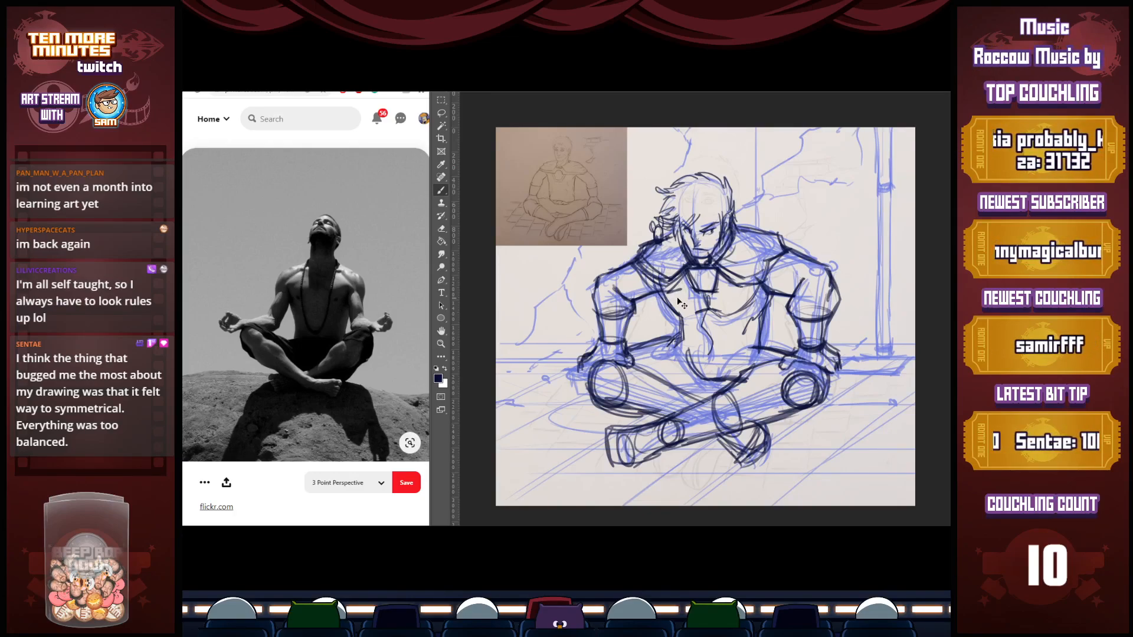
{"action": "left_click_drag", "start_coordinate": [649, 295], "coordinate": [675, 289]}
{"action": "left_click_drag", "start_coordinate": [647, 298], "coordinate": [674, 287]}
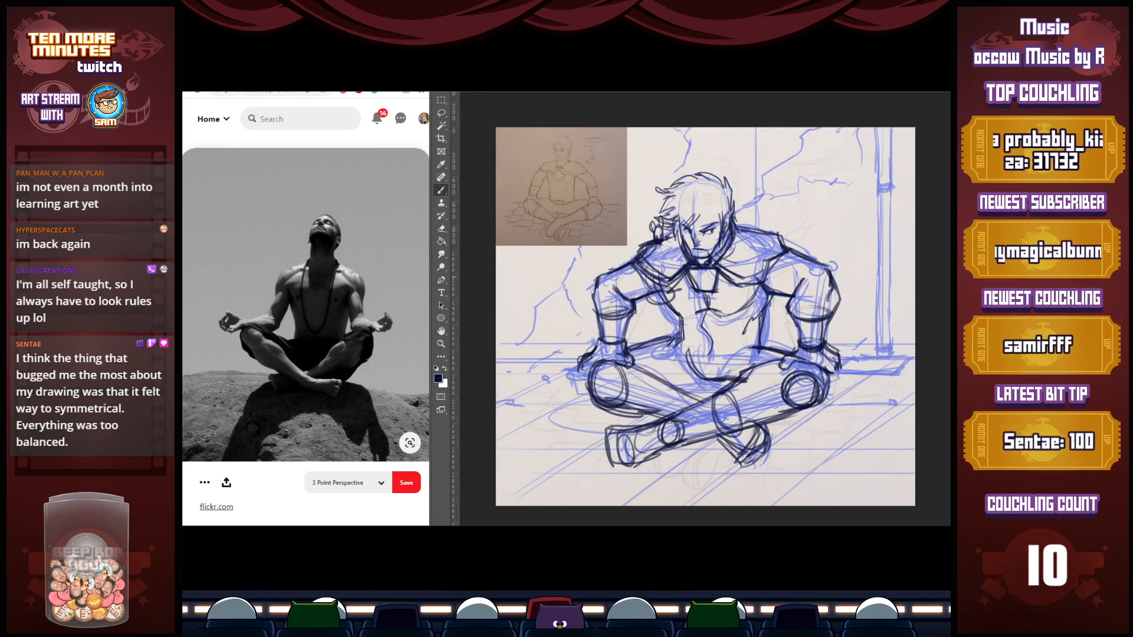
{"action": "key", "text": "ctrl+z"}
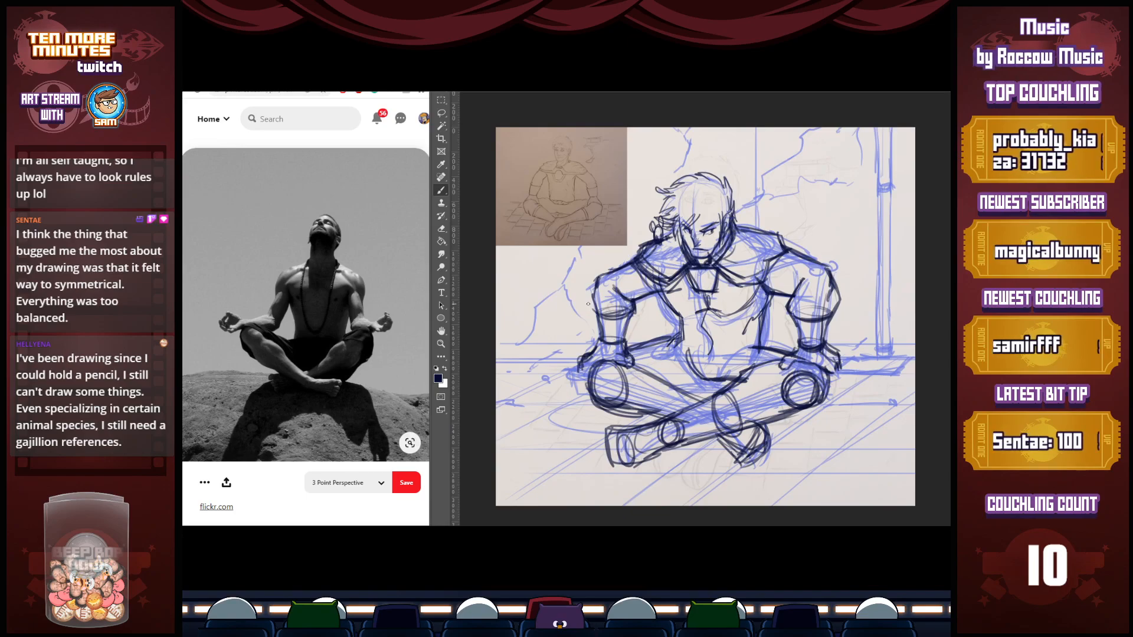
Thicken the collar, clasp and capelet outline, and reinforce the figure's right forearm and hand
{"action": "mouse_move", "coordinate": [714, 269]}
{"action": "left_mouse_down"}
{"action": "mouse_move", "coordinate": [742, 285]}
{"action": "mouse_move", "coordinate": [791, 253]}
{"action": "mouse_move", "coordinate": [780, 235]}
{"action": "mouse_move", "coordinate": [742, 227]}
{"action": "left_mouse_up"}
{"action": "mouse_move", "coordinate": [653, 239]}
{"action": "left_mouse_down"}
{"action": "mouse_move", "coordinate": [626, 263]}
{"action": "mouse_move", "coordinate": [679, 283]}
{"action": "mouse_move", "coordinate": [691, 267]}
{"action": "mouse_move", "coordinate": [718, 276]}
{"action": "mouse_move", "coordinate": [708, 292]}
{"action": "mouse_move", "coordinate": [664, 302]}
{"action": "mouse_move", "coordinate": [716, 284]}
{"action": "mouse_move", "coordinate": [742, 318]}
{"action": "mouse_move", "coordinate": [766, 295]}
{"action": "mouse_move", "coordinate": [758, 310]}
{"action": "left_mouse_up"}
{"action": "key", "text": "e"}
{"action": "key", "text": "b"}
{"action": "mouse_move", "coordinate": [637, 301]}
{"action": "left_mouse_down"}
{"action": "mouse_move", "coordinate": [651, 292]}
{"action": "mouse_move", "coordinate": [596, 283]}
{"action": "mouse_move", "coordinate": [586, 380]}
{"action": "left_mouse_up"}
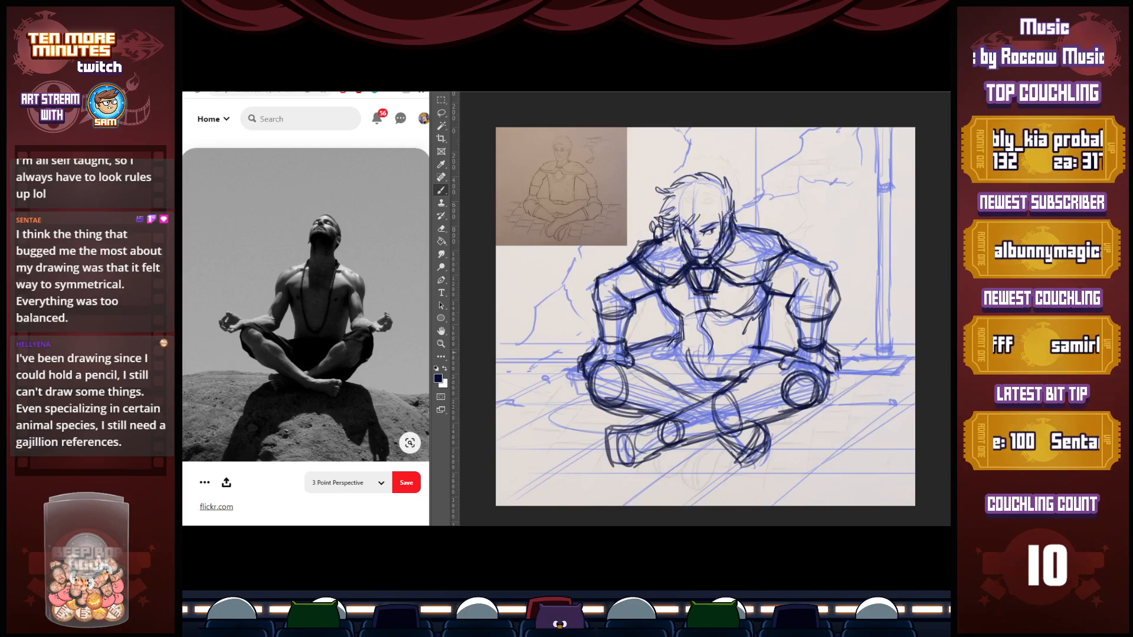
{"action": "mouse_move", "coordinate": [629, 355]}
{"action": "left_mouse_down"}
{"action": "mouse_move", "coordinate": [637, 365]}
{"action": "mouse_move", "coordinate": [630, 355]}
{"action": "left_mouse_up"}
Mark both elbows with red circles, and undo the marks
{"action": "left_click", "coordinate": [444, 386]}
{"action": "left_click", "coordinate": [830, 165]}
{"action": "left_click", "coordinate": [943, 147]}
{"action": "mouse_move", "coordinate": [627, 287]}
{"action": "left_mouse_down"}
{"action": "mouse_move", "coordinate": [609, 307]}
{"action": "mouse_move", "coordinate": [626, 285]}
{"action": "left_mouse_up"}
{"action": "key", "text": "ctrl+z"}
{"action": "key", "text": "x"}
{"action": "left_click_drag", "start_coordinate": [799, 273], "coordinate": [807, 275]}
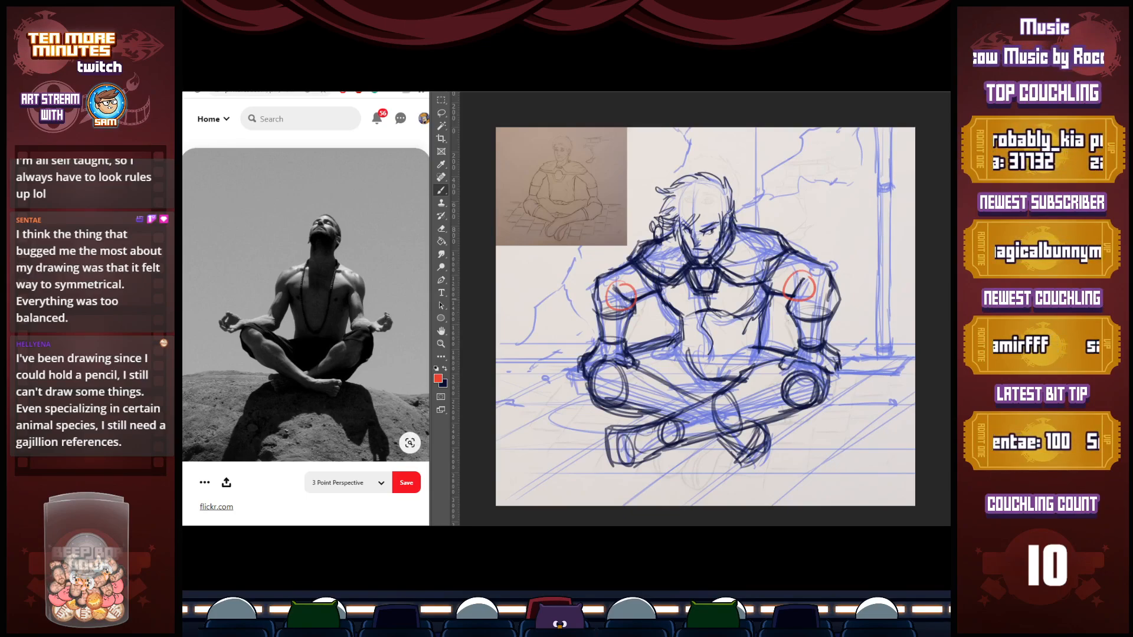
{"action": "key", "text": "ctrl+z"}
{"action": "key", "text": "ctrl+z"}
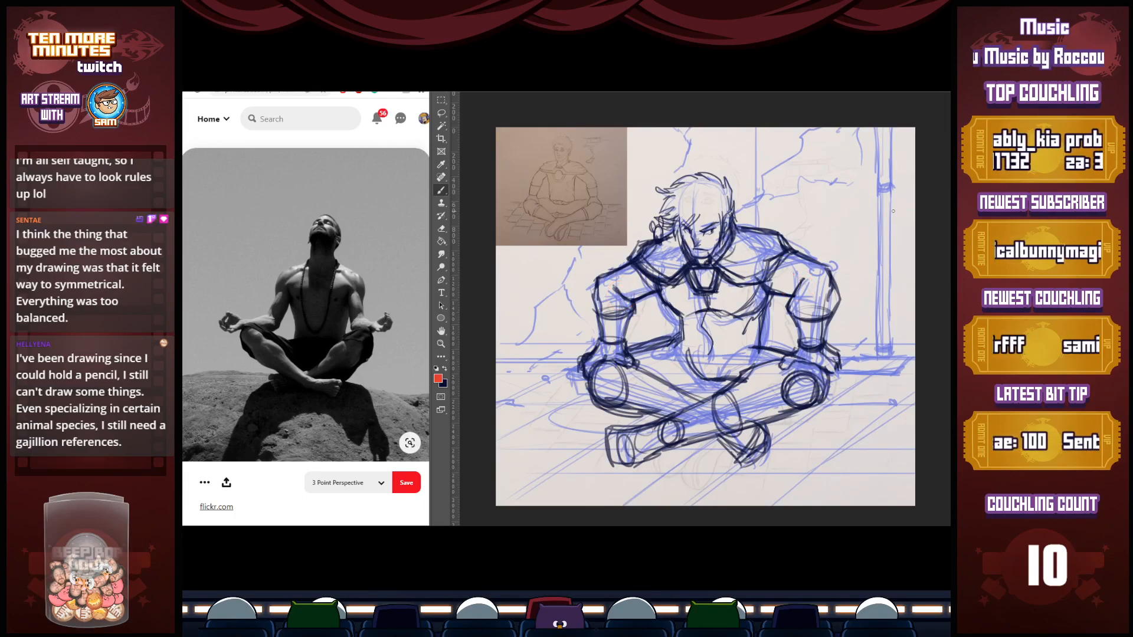
{"action": "key", "text": "x"}
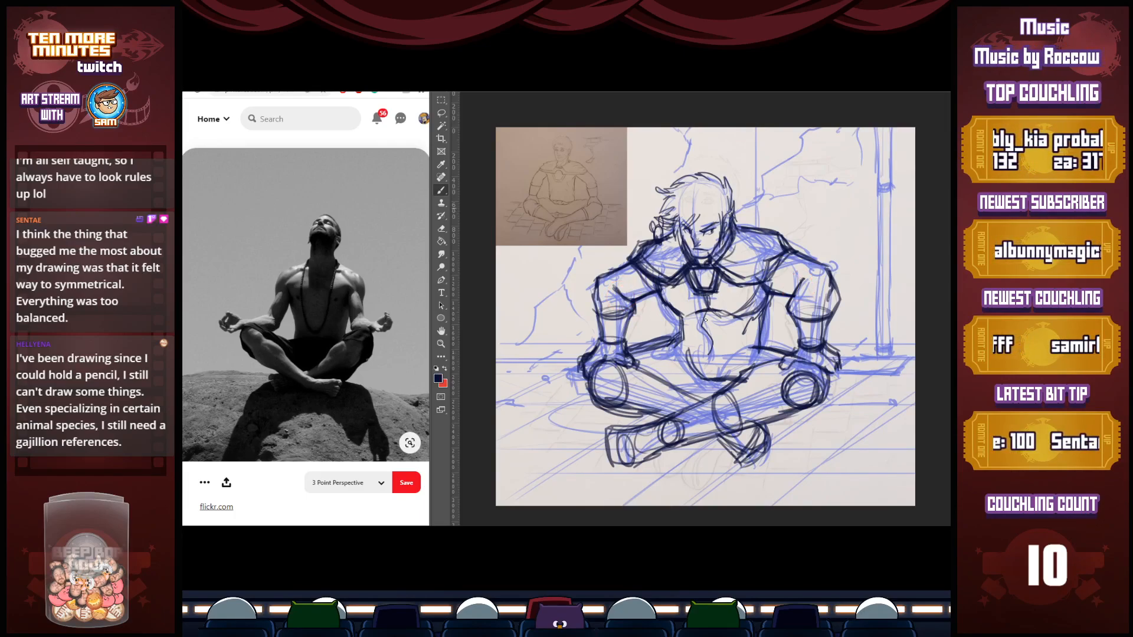
Darken the figure's right knee and thigh contours and add a curved cross-section on the front shin
{"action": "mouse_move", "coordinate": [592, 366]}
{"action": "left_mouse_down"}
{"action": "mouse_move", "coordinate": [594, 401]}
{"action": "mouse_move", "coordinate": [640, 413]}
{"action": "left_mouse_up"}
{"action": "left_click_drag", "start_coordinate": [593, 399], "coordinate": [630, 413]}
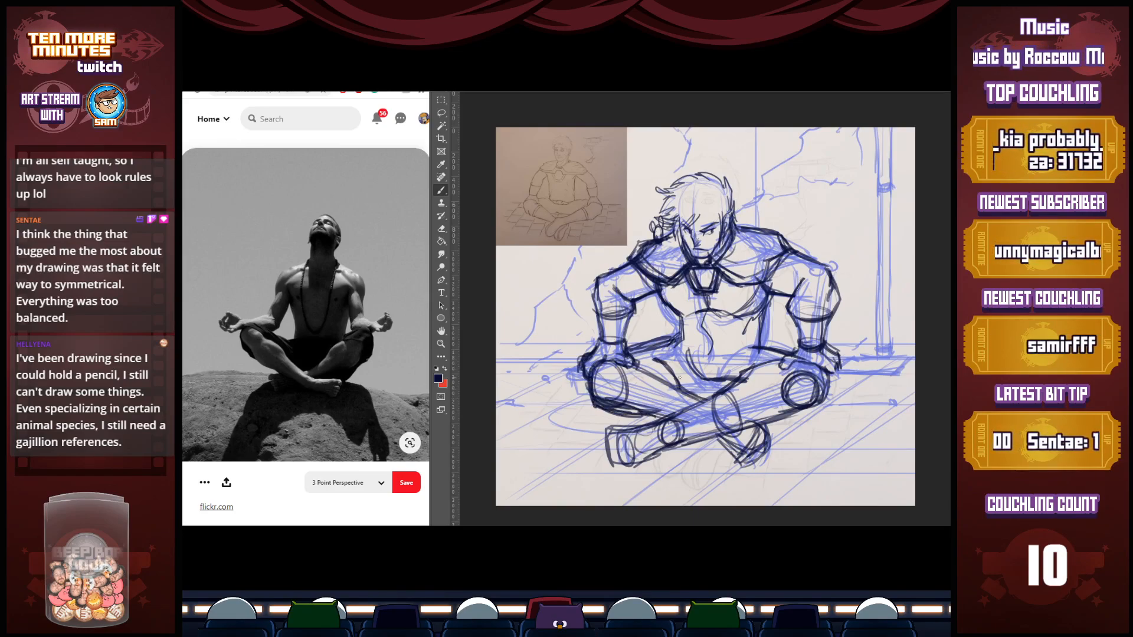
{"action": "mouse_move", "coordinate": [679, 385]}
{"action": "left_mouse_down"}
{"action": "mouse_move", "coordinate": [653, 416]}
{"action": "mouse_move", "coordinate": [675, 378]}
{"action": "left_mouse_up"}
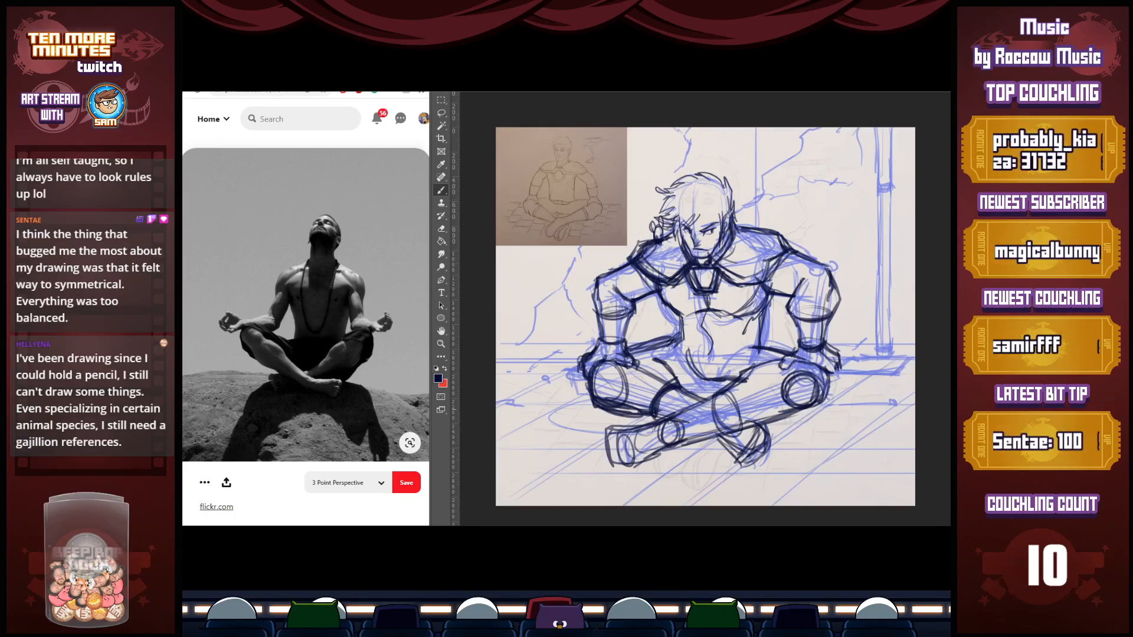
{"action": "left_click_drag", "start_coordinate": [729, 386], "coordinate": [749, 426]}
{"action": "left_click_drag", "start_coordinate": [741, 390], "coordinate": [750, 428]}
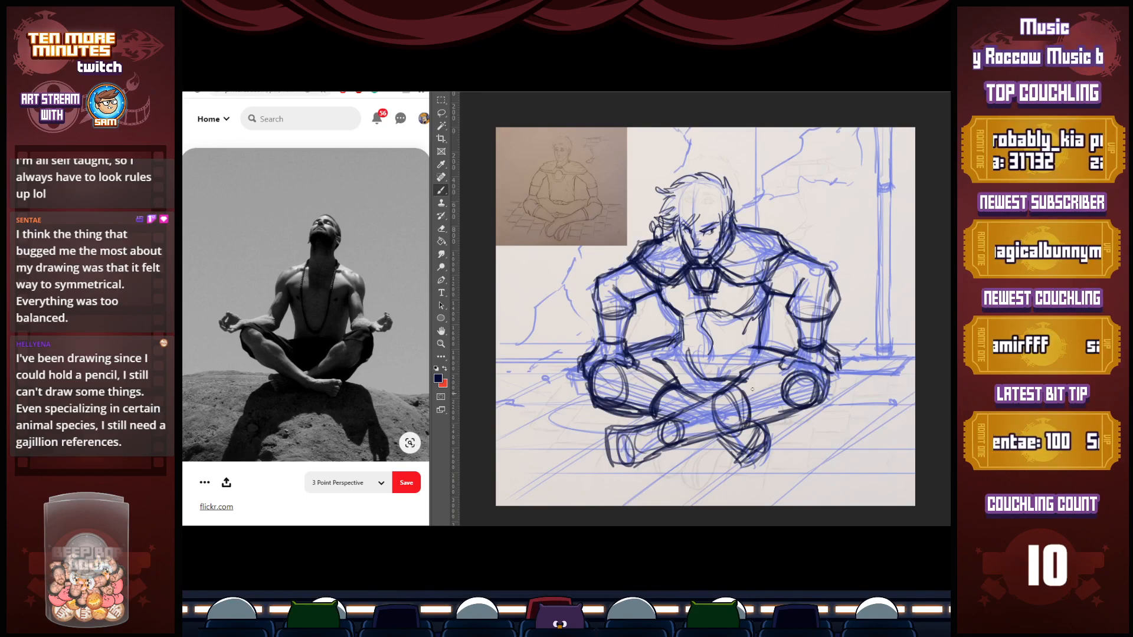
{"action": "left_click_drag", "start_coordinate": [679, 383], "coordinate": [718, 378]}
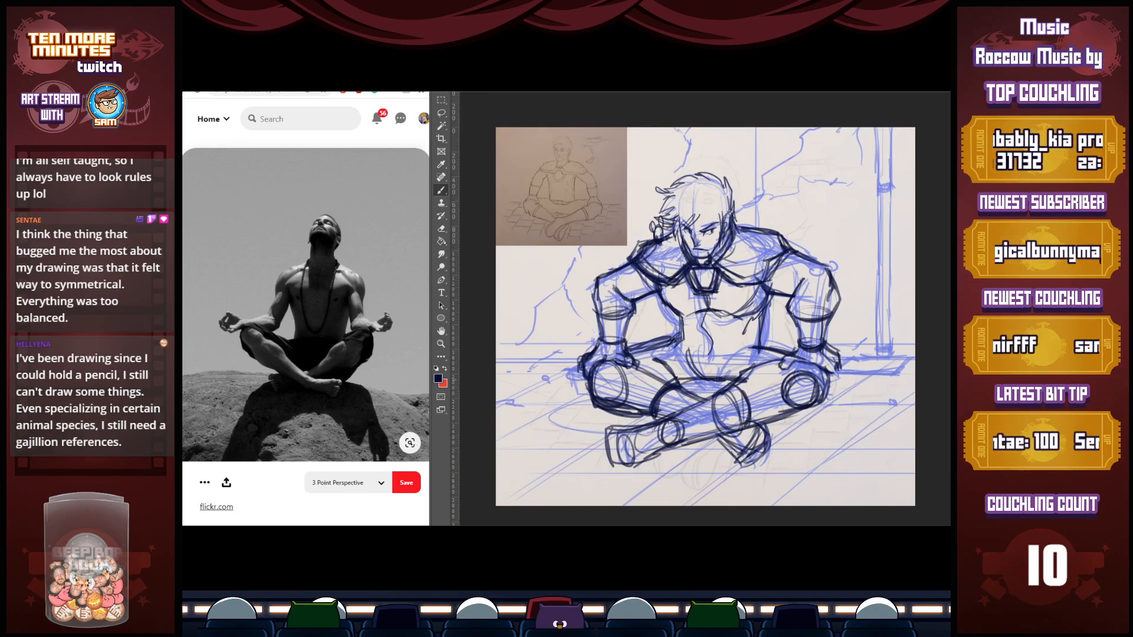
{"action": "key", "text": "ctrl+z"}
Ink a V-shaped waistline with a horizontal band across the abdomen, and darken both sides of the torso
{"action": "left_click_drag", "start_coordinate": [676, 341], "coordinate": [707, 364]}
{"action": "mouse_move", "coordinate": [676, 342]}
{"action": "left_mouse_down"}
{"action": "mouse_move", "coordinate": [704, 363]}
{"action": "mouse_move", "coordinate": [758, 345]}
{"action": "left_mouse_up"}
{"action": "mouse_move", "coordinate": [711, 364]}
{"action": "left_mouse_down"}
{"action": "mouse_move", "coordinate": [753, 346]}
{"action": "mouse_move", "coordinate": [707, 365]}
{"action": "mouse_move", "coordinate": [729, 360]}
{"action": "mouse_move", "coordinate": [707, 351]}
{"action": "mouse_move", "coordinate": [764, 334]}
{"action": "mouse_move", "coordinate": [680, 332]}
{"action": "mouse_move", "coordinate": [700, 361]}
{"action": "mouse_move", "coordinate": [758, 325]}
{"action": "left_mouse_up"}
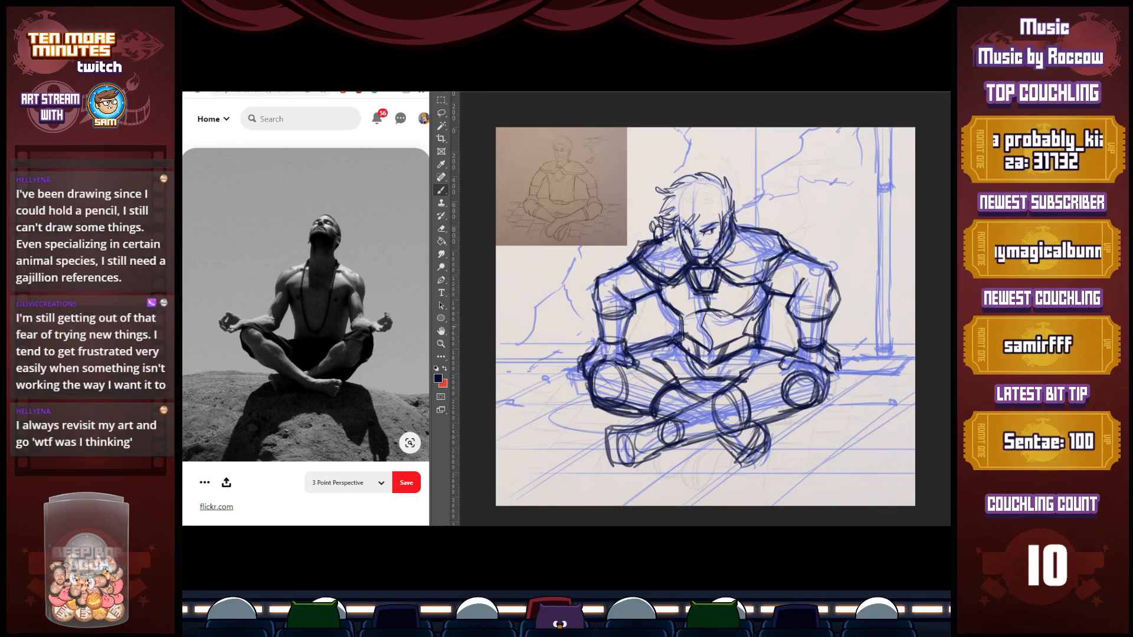
{"action": "left_click_drag", "start_coordinate": [669, 307], "coordinate": [681, 331]}
{"action": "left_click_drag", "start_coordinate": [766, 293], "coordinate": [761, 341]}
Add extra band lines to both forearm cuffs and darken the outer edge of the figure's right hand
{"action": "mouse_move", "coordinate": [597, 312]}
{"action": "left_mouse_down"}
{"action": "mouse_move", "coordinate": [632, 313]}
{"action": "mouse_move", "coordinate": [627, 327]}
{"action": "left_mouse_up"}
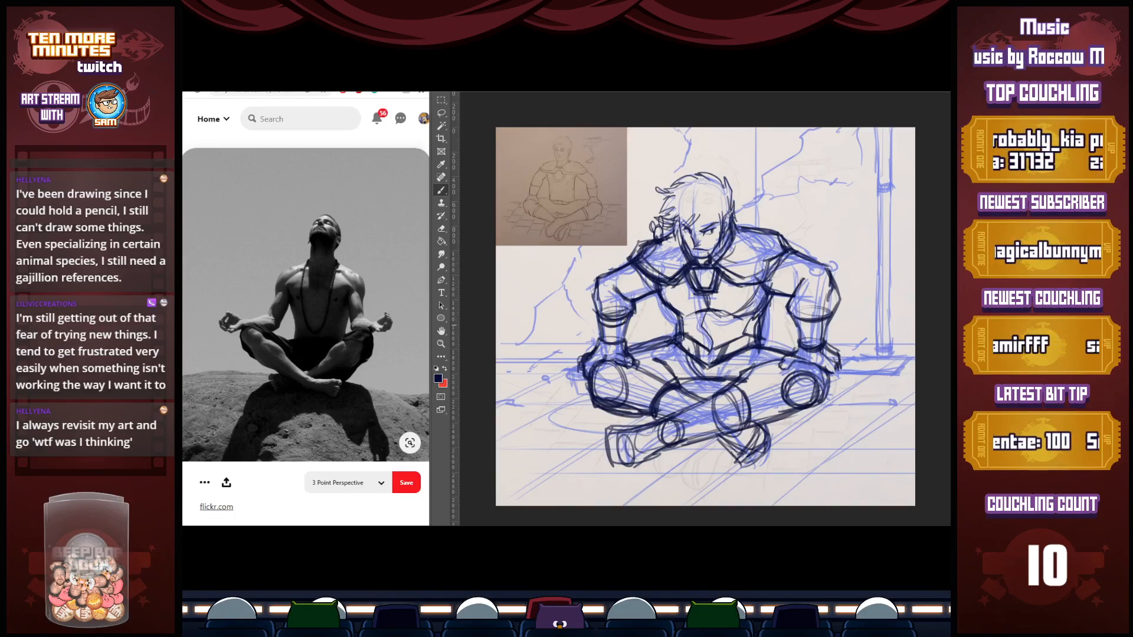
{"action": "mouse_move", "coordinate": [796, 320]}
{"action": "left_mouse_down"}
{"action": "mouse_move", "coordinate": [832, 328]}
{"action": "mouse_move", "coordinate": [821, 338]}
{"action": "left_mouse_up"}
{"action": "mouse_move", "coordinate": [600, 336]}
{"action": "left_mouse_down"}
{"action": "mouse_move", "coordinate": [627, 343]}
{"action": "mouse_move", "coordinate": [581, 382]}
{"action": "left_mouse_up"}
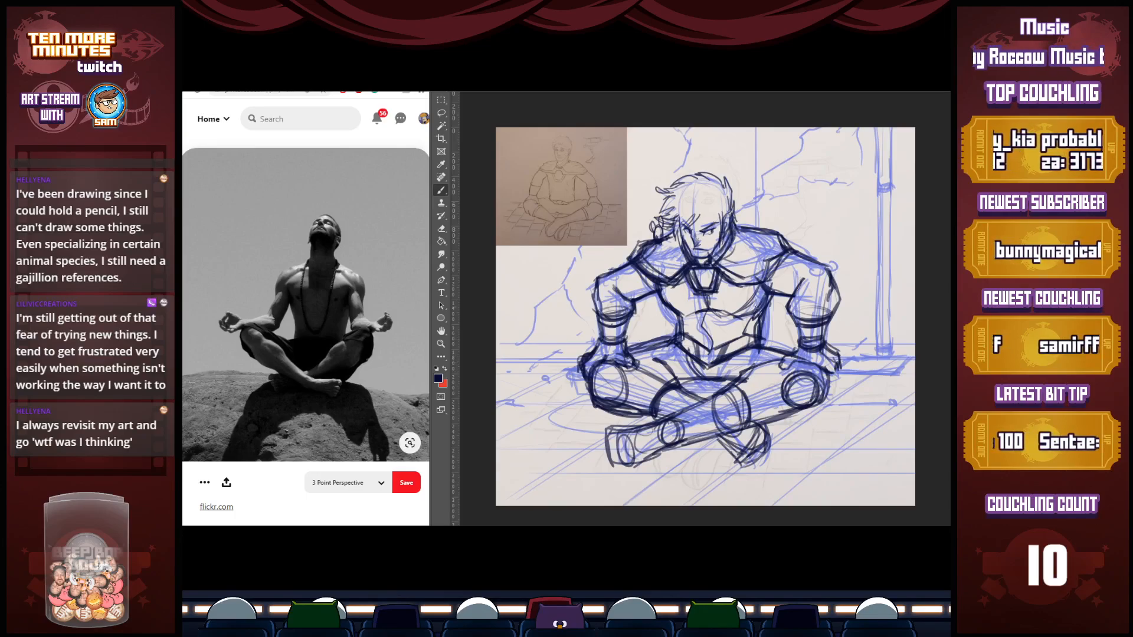
Strengthen the outlines of the crossed thighs, knees, shins and feet, and fade the blue sketch
{"action": "left_click_drag", "start_coordinate": [630, 365], "coordinate": [673, 383]}
{"action": "left_click_drag", "start_coordinate": [628, 362], "coordinate": [676, 384]}
{"action": "mouse_move", "coordinate": [656, 370]}
{"action": "left_mouse_down"}
{"action": "mouse_move", "coordinate": [676, 385]}
{"action": "mouse_move", "coordinate": [760, 364]}
{"action": "left_mouse_up"}
{"action": "left_click_drag", "start_coordinate": [754, 367], "coordinate": [783, 365]}
{"action": "mouse_move", "coordinate": [591, 366]}
{"action": "left_mouse_down"}
{"action": "mouse_move", "coordinate": [602, 398]}
{"action": "mouse_move", "coordinate": [640, 404]}
{"action": "mouse_move", "coordinate": [606, 401]}
{"action": "mouse_move", "coordinate": [636, 404]}
{"action": "left_mouse_up"}
{"action": "mouse_move", "coordinate": [715, 437]}
{"action": "left_mouse_down"}
{"action": "mouse_move", "coordinate": [736, 457]}
{"action": "mouse_move", "coordinate": [763, 447]}
{"action": "mouse_move", "coordinate": [744, 462]}
{"action": "left_mouse_up"}
{"action": "mouse_move", "coordinate": [609, 430]}
{"action": "left_mouse_down"}
{"action": "mouse_move", "coordinate": [636, 469]}
{"action": "mouse_move", "coordinate": [662, 451]}
{"action": "mouse_move", "coordinate": [661, 420]}
{"action": "left_mouse_up"}
{"action": "left_click_drag", "start_coordinate": [728, 391], "coordinate": [749, 422]}
{"action": "left_click_drag", "start_coordinate": [824, 376], "coordinate": [793, 415]}
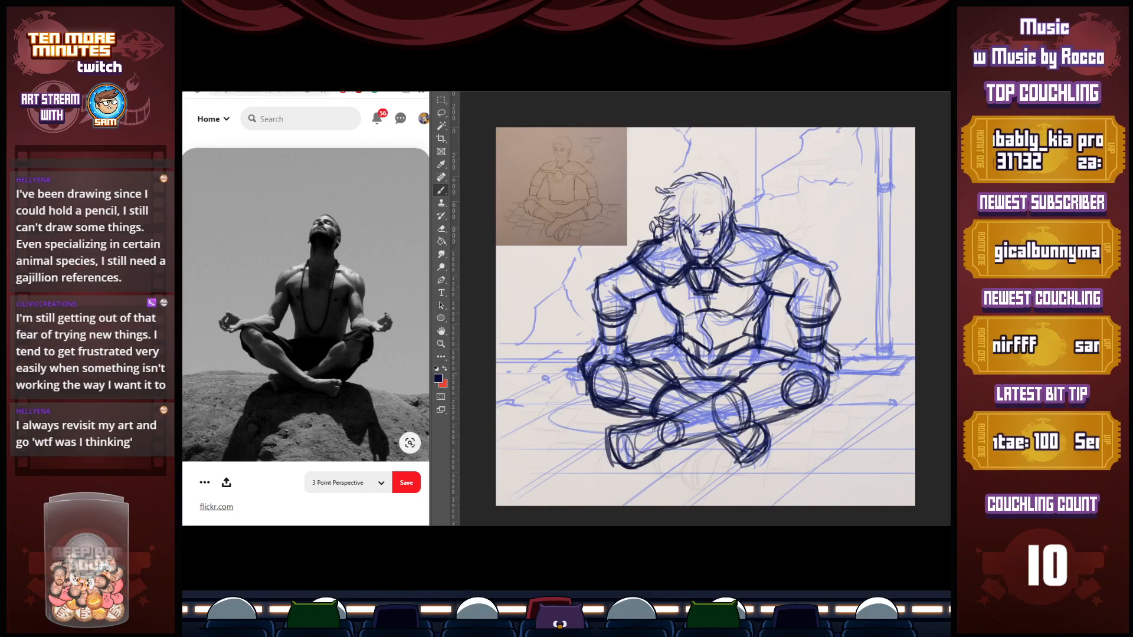
{"action": "mouse_move", "coordinate": [836, 366]}
{"action": "left_mouse_down"}
{"action": "mouse_move", "coordinate": [819, 395]}
{"action": "mouse_move", "coordinate": [828, 383]}
{"action": "left_mouse_up"}
{"action": "key", "text": "e"}
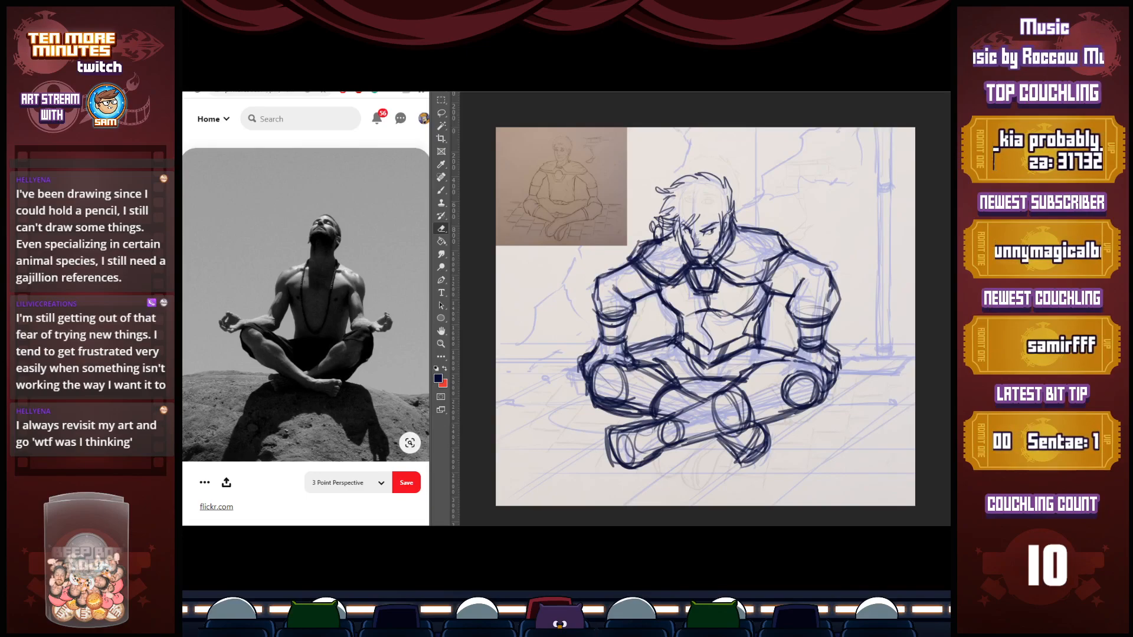
Select the figure's right arm with the lasso and scale it down slightly with Free Transform
{"action": "key", "text": "l"}
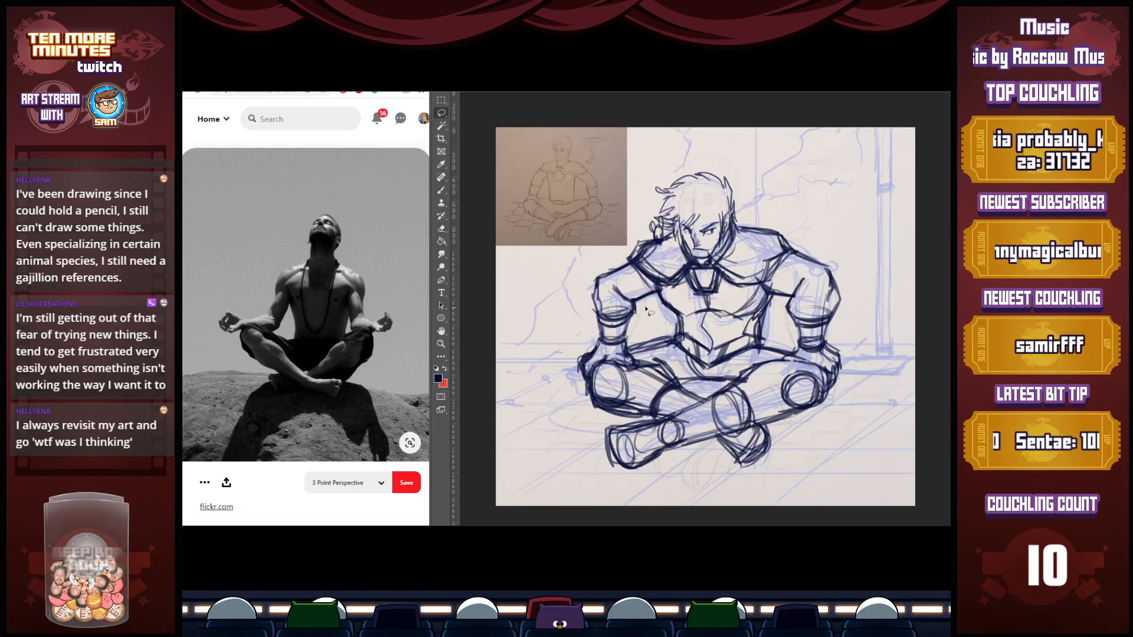
{"action": "mouse_move", "coordinate": [650, 307]}
{"action": "left_mouse_down"}
{"action": "mouse_move", "coordinate": [590, 275]}
{"action": "mouse_move", "coordinate": [586, 381]}
{"action": "mouse_move", "coordinate": [646, 357]}
{"action": "mouse_move", "coordinate": [649, 310]}
{"action": "left_mouse_up"}
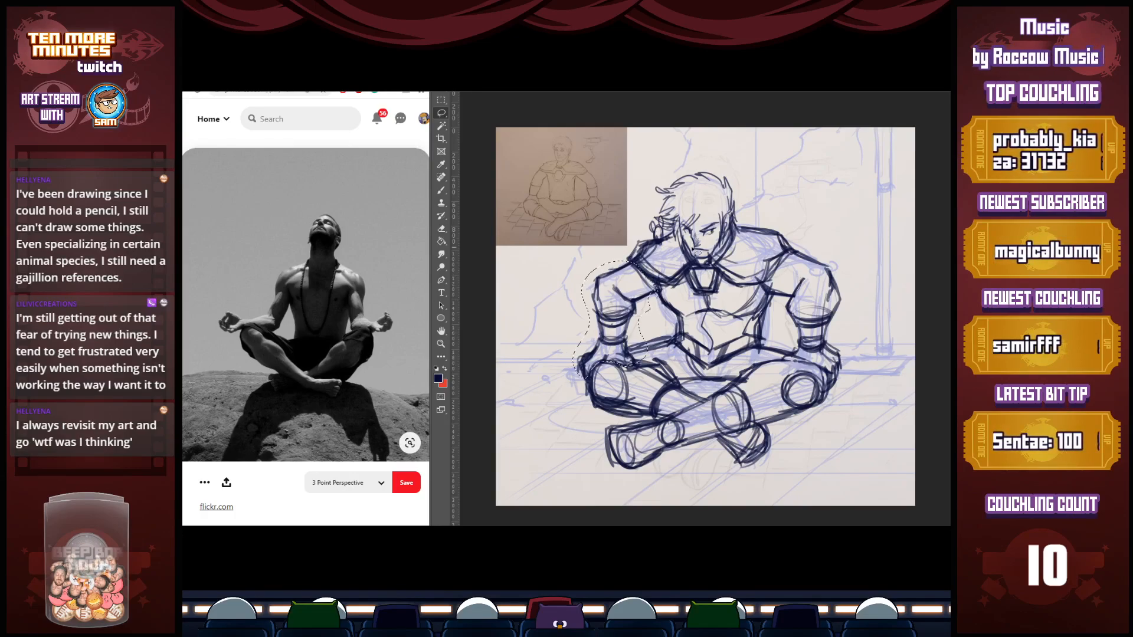
{"action": "key", "text": "ctrl+t"}
{"action": "key", "text": "ctrl+t"}
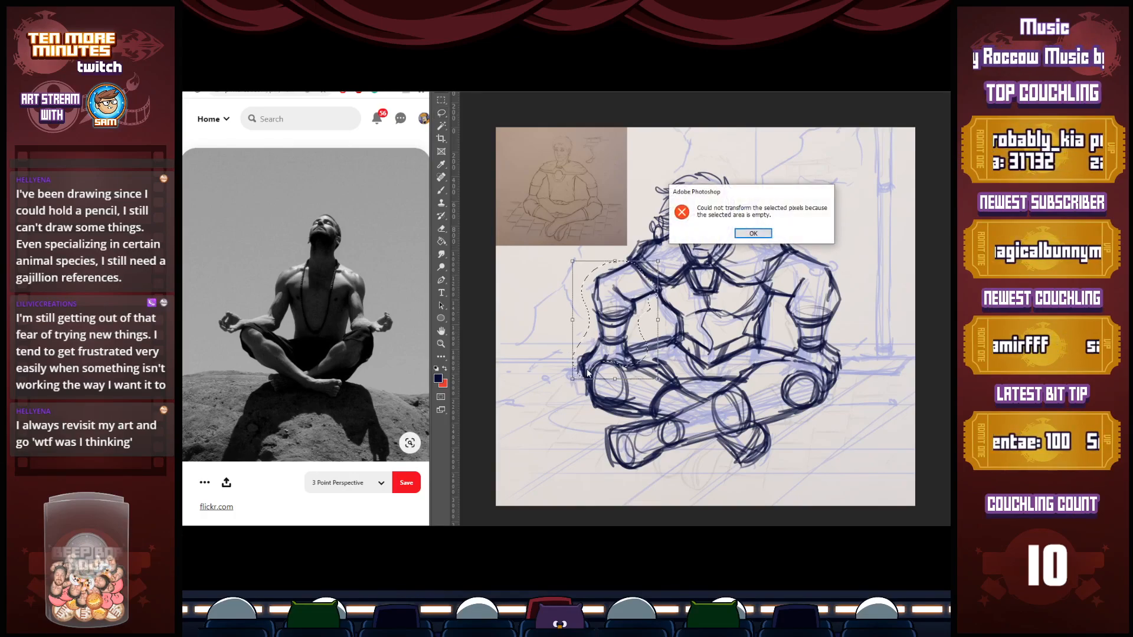
{"action": "left_click", "coordinate": [753, 233]}
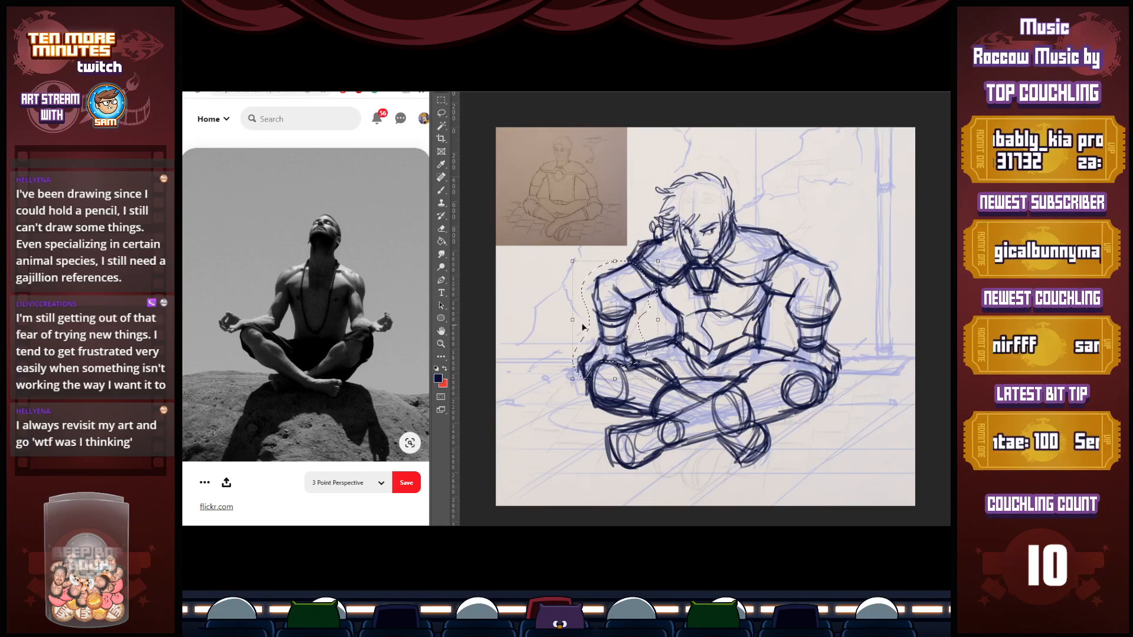
{"action": "left_click_drag", "start_coordinate": [573, 379], "coordinate": [579, 370]}
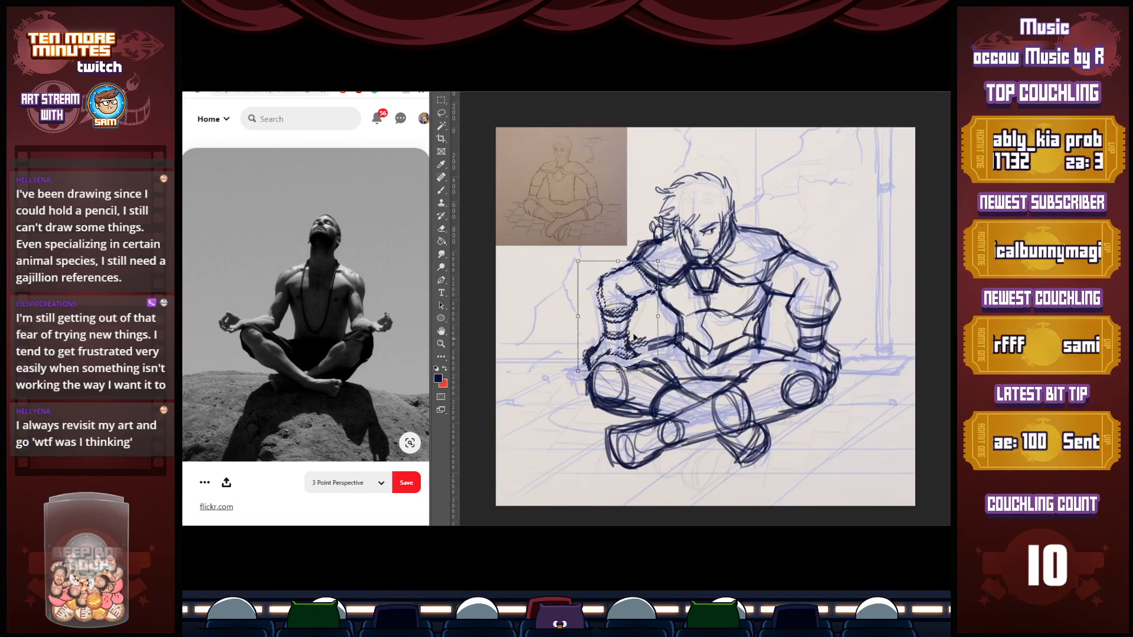
{"action": "left_click_drag", "start_coordinate": [657, 371], "coordinate": [661, 376]}
{"action": "key", "text": "Return"}
{"action": "key", "text": "l"}
{"action": "key", "text": "ctrl+d"}
Select the figure's right upper arm with the lasso and rotate it slightly to fit the shoulder
{"action": "mouse_move", "coordinate": [661, 288]}
{"action": "left_mouse_down"}
{"action": "mouse_move", "coordinate": [627, 299]}
{"action": "mouse_move", "coordinate": [597, 273]}
{"action": "mouse_move", "coordinate": [668, 251]}
{"action": "mouse_move", "coordinate": [655, 285]}
{"action": "left_mouse_up"}
{"action": "key", "text": "ctrl+t"}
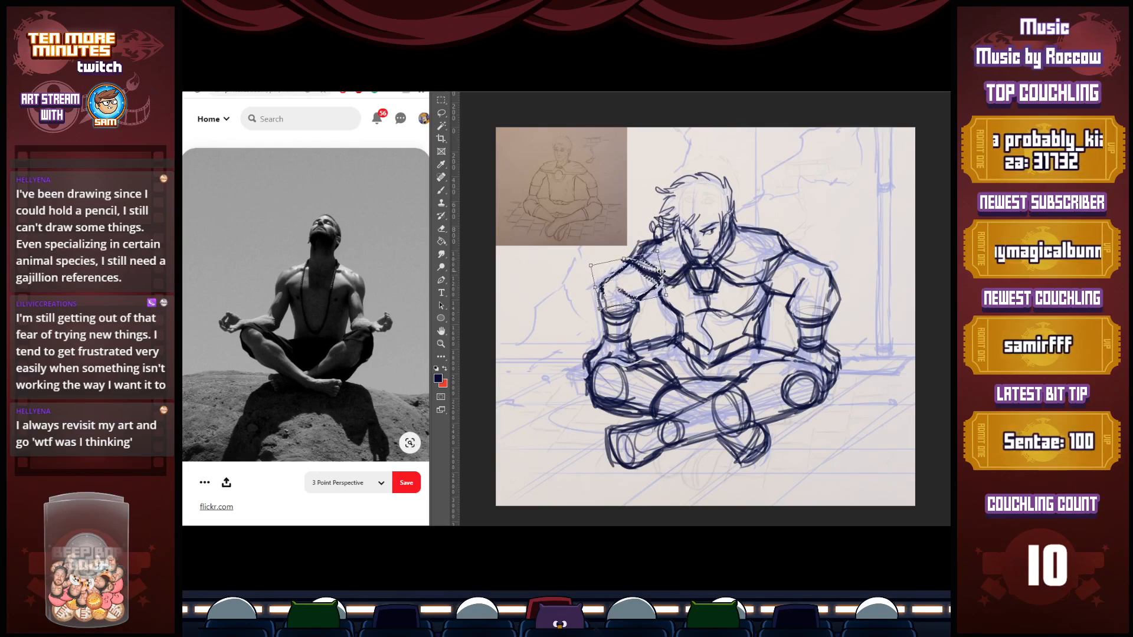
{"action": "key", "text": "Return"}
{"action": "key", "text": "ctrl+d"}
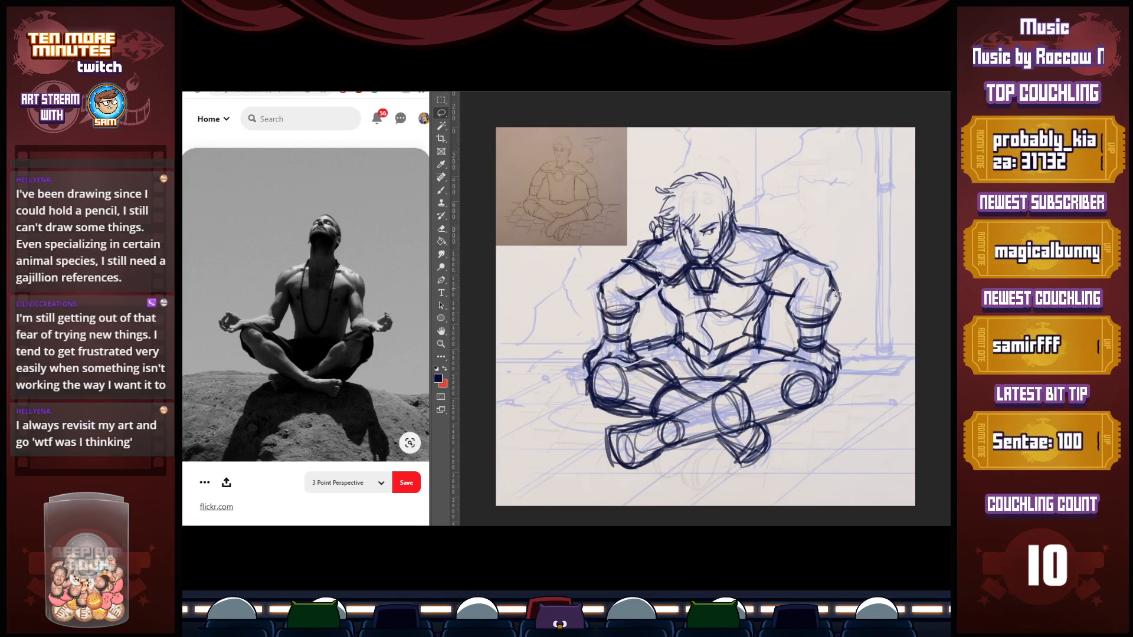
Select the figure's left arm with the lasso and adjust its position and angle with Free Transform
{"action": "mouse_move", "coordinate": [849, 273]}
{"action": "left_mouse_down"}
{"action": "mouse_move", "coordinate": [790, 249]}
{"action": "mouse_move", "coordinate": [772, 278]}
{"action": "mouse_move", "coordinate": [788, 360]}
{"action": "mouse_move", "coordinate": [830, 382]}
{"action": "mouse_move", "coordinate": [871, 312]}
{"action": "mouse_move", "coordinate": [849, 266]}
{"action": "left_mouse_up"}
{"action": "key", "text": "ctrl+t"}
{"action": "left_click_drag", "start_coordinate": [831, 305], "coordinate": [833, 312]}
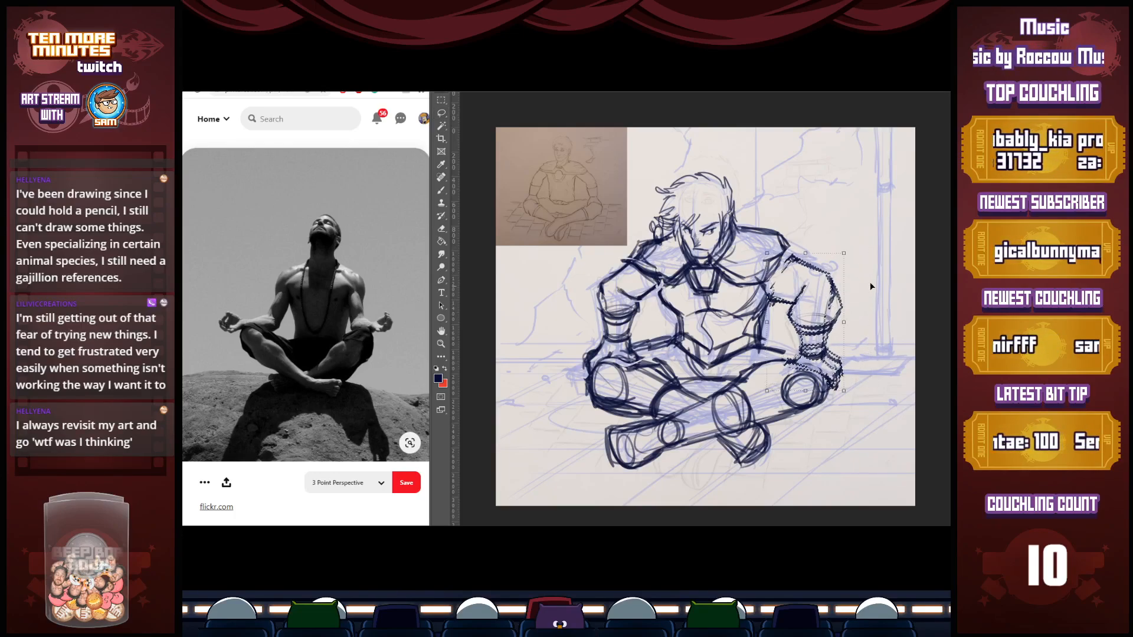
{"action": "left_click_drag", "start_coordinate": [853, 255], "coordinate": [836, 288]}
{"action": "key", "text": "Return"}
{"action": "key", "text": "ctrl+d"}
Re-ink the figure's left upper arm and elbow, and reconnect the right shoulder to its arm
{"action": "key", "text": "b"}
{"action": "mouse_move", "coordinate": [790, 247]}
{"action": "left_mouse_down"}
{"action": "mouse_move", "coordinate": [833, 271]}
{"action": "mouse_move", "coordinate": [784, 313]}
{"action": "left_mouse_up"}
{"action": "left_click_drag", "start_coordinate": [785, 311], "coordinate": [793, 329]}
{"action": "left_click_drag", "start_coordinate": [839, 281], "coordinate": [824, 323]}
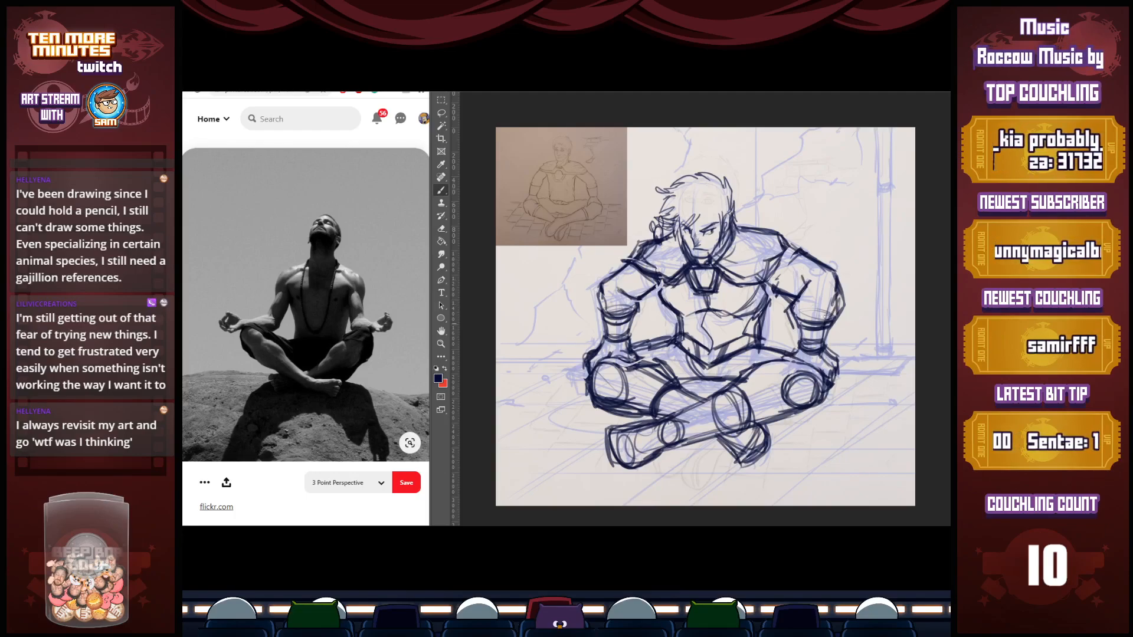
{"action": "left_click_drag", "start_coordinate": [636, 251], "coordinate": [599, 298]}
{"action": "mouse_move", "coordinate": [662, 279]}
{"action": "left_mouse_down"}
{"action": "mouse_move", "coordinate": [635, 303]}
{"action": "mouse_move", "coordinate": [623, 261]}
{"action": "mouse_move", "coordinate": [679, 238]}
{"action": "left_mouse_up"}
Draw curved arrows sweeping outward and down from both shoulders, with short strokes below the armpits
{"action": "mouse_move", "coordinate": [745, 225]}
{"action": "left_mouse_down"}
{"action": "mouse_move", "coordinate": [861, 301]}
{"action": "mouse_move", "coordinate": [859, 287]}
{"action": "left_mouse_up"}
{"action": "left_click_drag", "start_coordinate": [610, 245], "coordinate": [556, 302]}
{"action": "left_click_drag", "start_coordinate": [847, 273], "coordinate": [864, 292]}
{"action": "mouse_move", "coordinate": [657, 239]}
{"action": "left_mouse_down"}
{"action": "mouse_move", "coordinate": [685, 231]}
{"action": "mouse_move", "coordinate": [804, 252]}
{"action": "left_mouse_up"}
{"action": "left_click_drag", "start_coordinate": [730, 217], "coordinate": [792, 245]}
{"action": "mouse_move", "coordinate": [644, 241]}
{"action": "left_mouse_down"}
{"action": "mouse_move", "coordinate": [611, 275]}
{"action": "mouse_move", "coordinate": [583, 363]}
{"action": "left_mouse_up"}
{"action": "left_click_drag", "start_coordinate": [648, 295], "coordinate": [683, 319]}
{"action": "left_click_drag", "start_coordinate": [776, 298], "coordinate": [761, 317]}
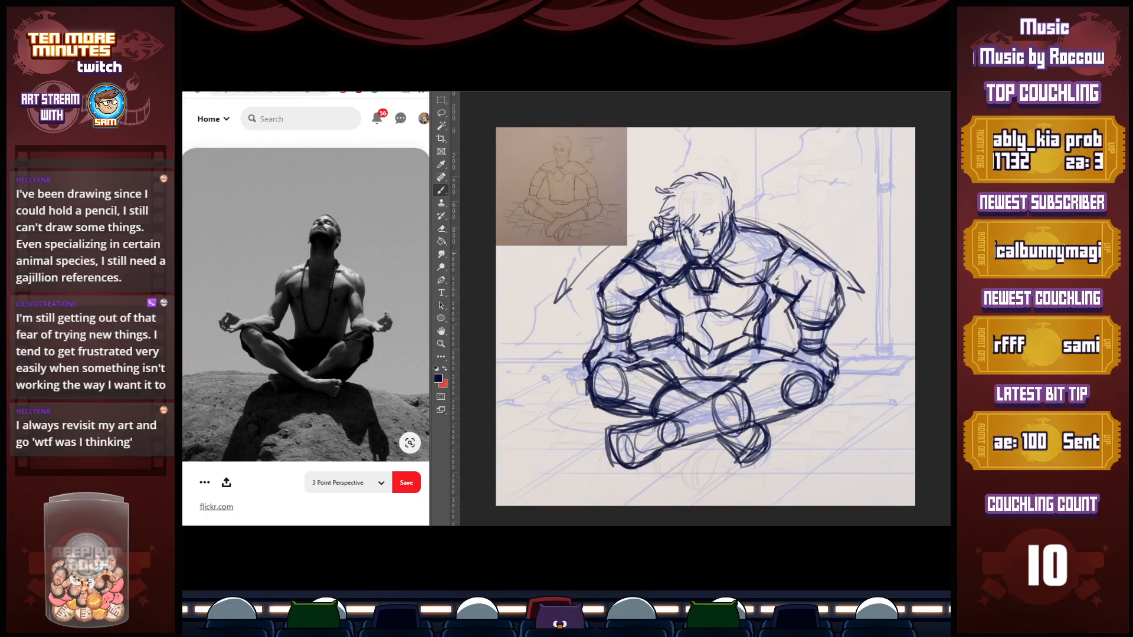
Reinforce the navy lines along the figure's shoulders and left upper arm, and on the crossed shins and feet
{"action": "left_click_drag", "start_coordinate": [671, 233], "coordinate": [787, 237]}
{"action": "left_click_drag", "start_coordinate": [739, 222], "coordinate": [801, 246]}
{"action": "left_click_drag", "start_coordinate": [795, 249], "coordinate": [765, 277]}
{"action": "mouse_move", "coordinate": [781, 235]}
{"action": "left_mouse_down"}
{"action": "mouse_move", "coordinate": [801, 245]}
{"action": "mouse_move", "coordinate": [772, 267]}
{"action": "mouse_move", "coordinate": [803, 298]}
{"action": "left_mouse_up"}
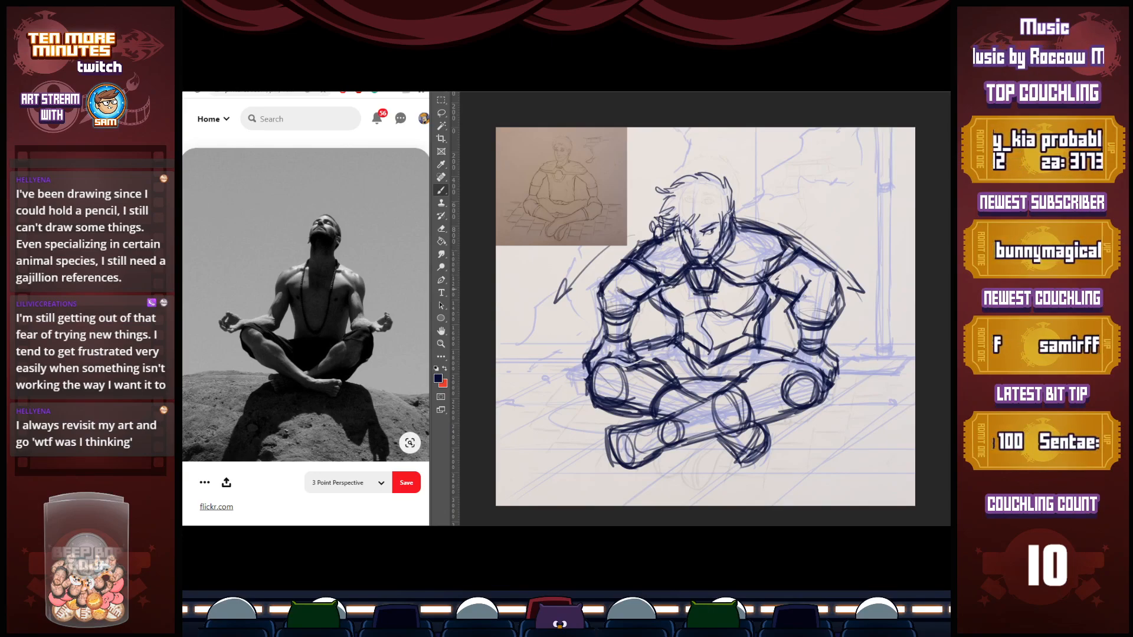
{"action": "left_click_drag", "start_coordinate": [733, 385], "coordinate": [754, 420]}
{"action": "left_click_drag", "start_coordinate": [606, 433], "coordinate": [657, 456]}
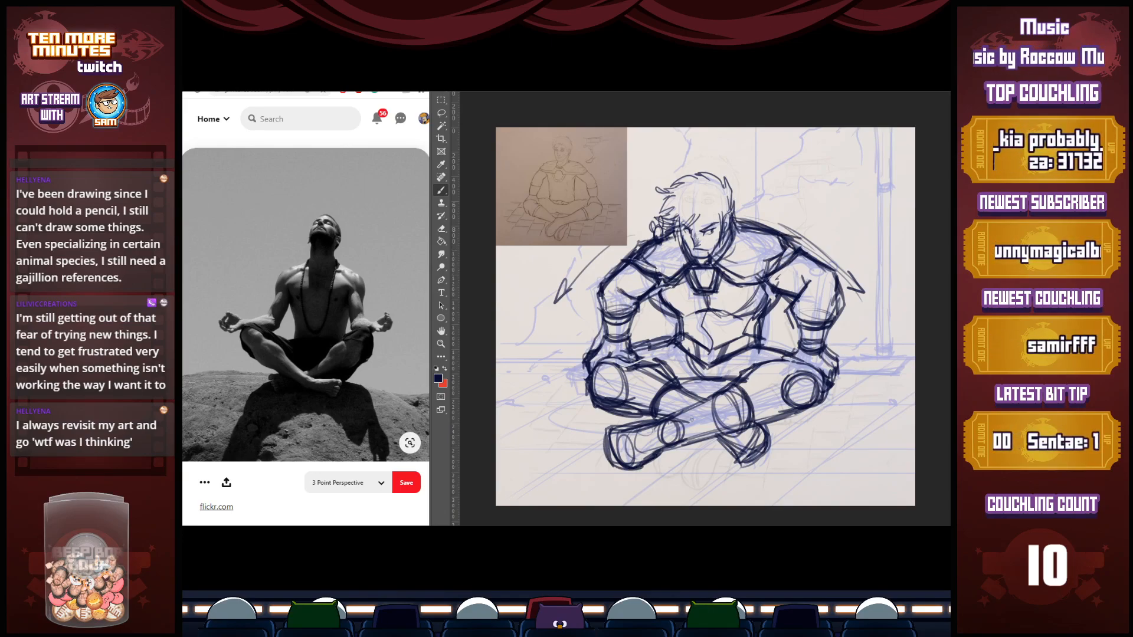
Ink the cracked floor slab edges on both sides of the figure's crossed legs
{"action": "mouse_move", "coordinate": [562, 405]}
{"action": "left_mouse_down"}
{"action": "mouse_move", "coordinate": [499, 443]}
{"action": "mouse_move", "coordinate": [583, 449]}
{"action": "mouse_move", "coordinate": [602, 435]}
{"action": "mouse_move", "coordinate": [590, 450]}
{"action": "left_mouse_up"}
{"action": "mouse_move", "coordinate": [566, 404]}
{"action": "left_mouse_down"}
{"action": "mouse_move", "coordinate": [596, 405]}
{"action": "mouse_move", "coordinate": [578, 412]}
{"action": "left_mouse_up"}
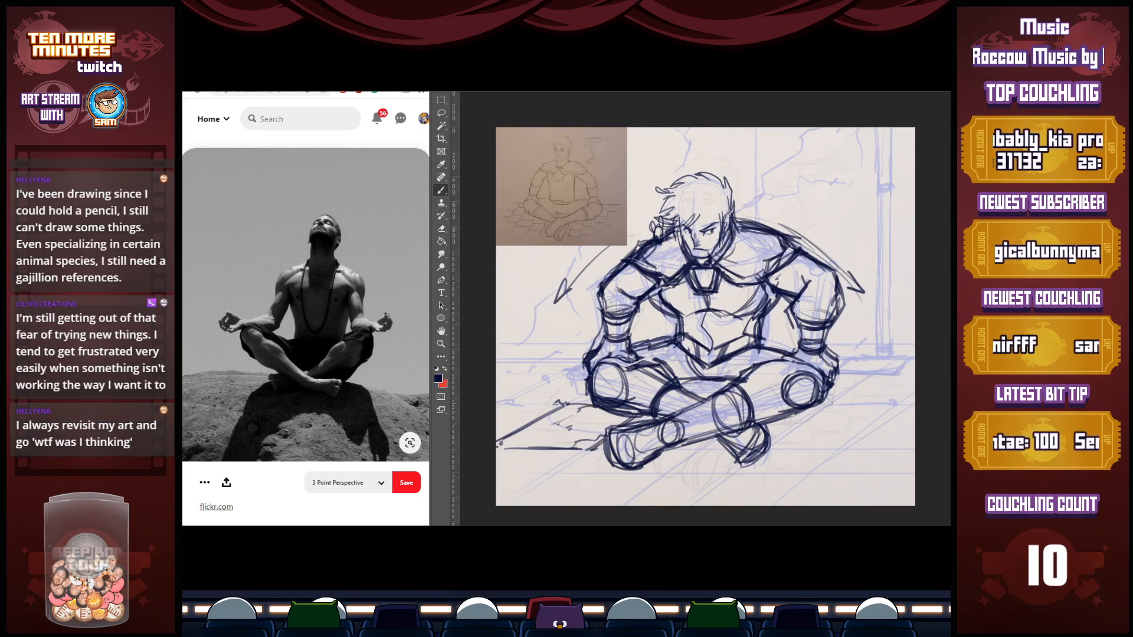
{"action": "mouse_move", "coordinate": [813, 420]}
{"action": "left_mouse_down"}
{"action": "mouse_move", "coordinate": [844, 426]}
{"action": "mouse_move", "coordinate": [899, 409]}
{"action": "left_mouse_up"}
{"action": "left_click_drag", "start_coordinate": [852, 450], "coordinate": [901, 406]}
{"action": "mouse_move", "coordinate": [829, 405]}
{"action": "left_mouse_down"}
{"action": "mouse_move", "coordinate": [899, 407]}
{"action": "mouse_move", "coordinate": [914, 378]}
{"action": "mouse_move", "coordinate": [915, 391]}
{"action": "left_mouse_up"}
{"action": "key", "text": "ctrl+z"}
{"action": "key", "text": "ctrl+z"}
{"action": "mouse_move", "coordinate": [900, 406]}
{"action": "left_mouse_down"}
{"action": "mouse_move", "coordinate": [912, 398]}
{"action": "mouse_move", "coordinate": [847, 391]}
{"action": "mouse_move", "coordinate": [827, 402]}
{"action": "mouse_move", "coordinate": [839, 398]}
{"action": "left_mouse_up"}
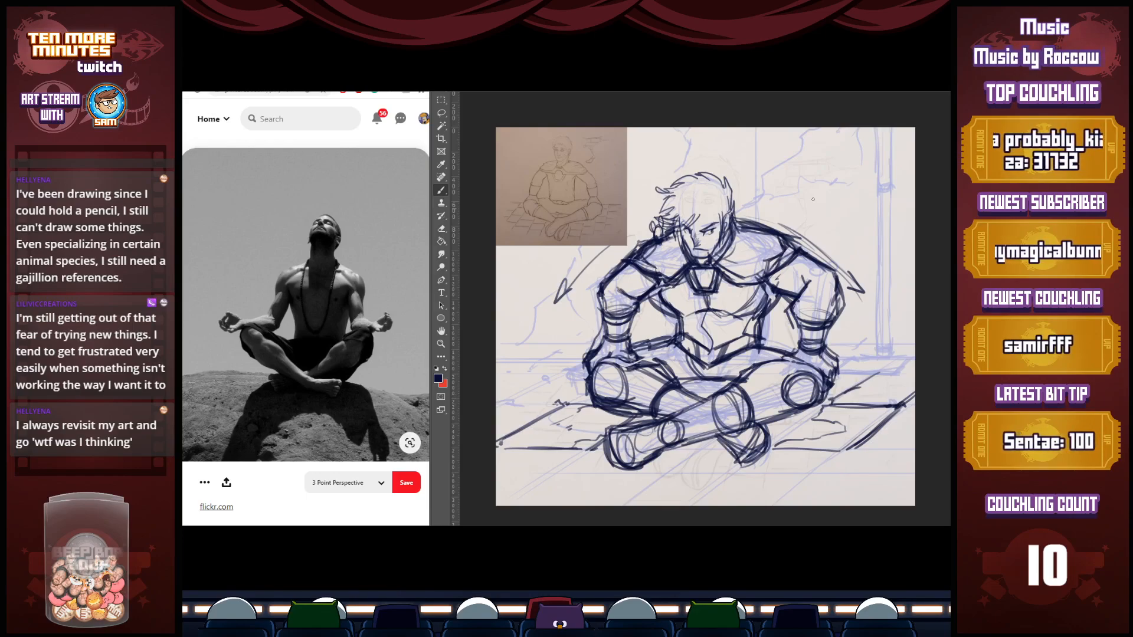
Ink a patch of exposed bricks on the wall behind the figure, plus the vertical wall edge and crack beside the head
{"action": "left_click_drag", "start_coordinate": [770, 170], "coordinate": [836, 158]}
{"action": "left_click_drag", "start_coordinate": [768, 169], "coordinate": [859, 168]}
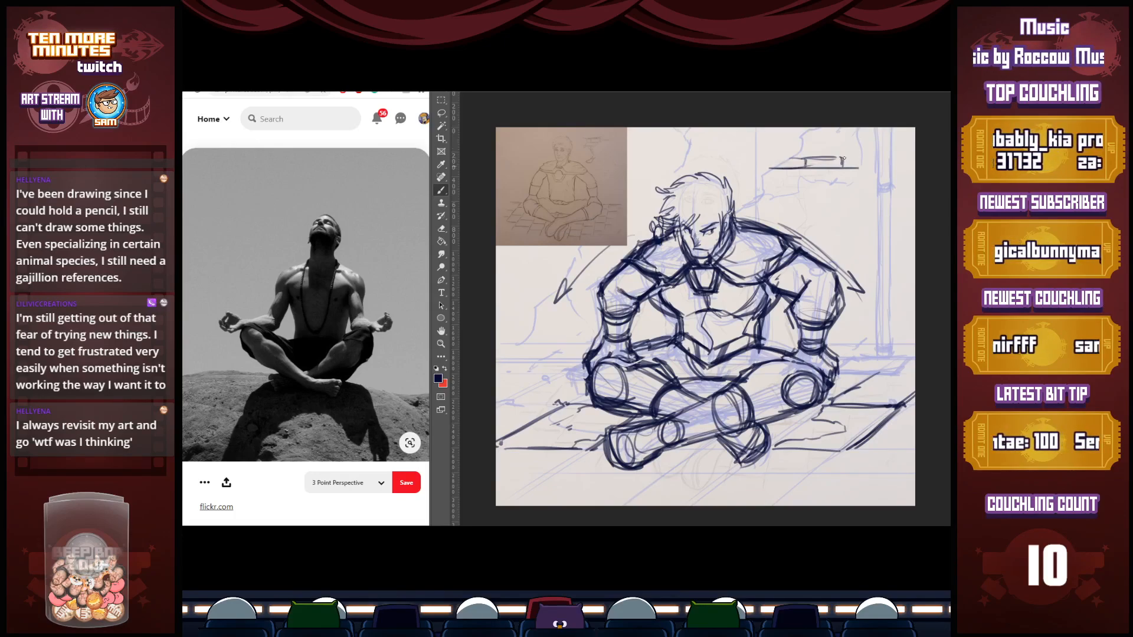
{"action": "left_click_drag", "start_coordinate": [850, 150], "coordinate": [851, 157]}
{"action": "mouse_move", "coordinate": [860, 147]}
{"action": "left_mouse_down"}
{"action": "mouse_move", "coordinate": [801, 147]}
{"action": "mouse_move", "coordinate": [853, 144]}
{"action": "mouse_move", "coordinate": [812, 148]}
{"action": "left_mouse_up"}
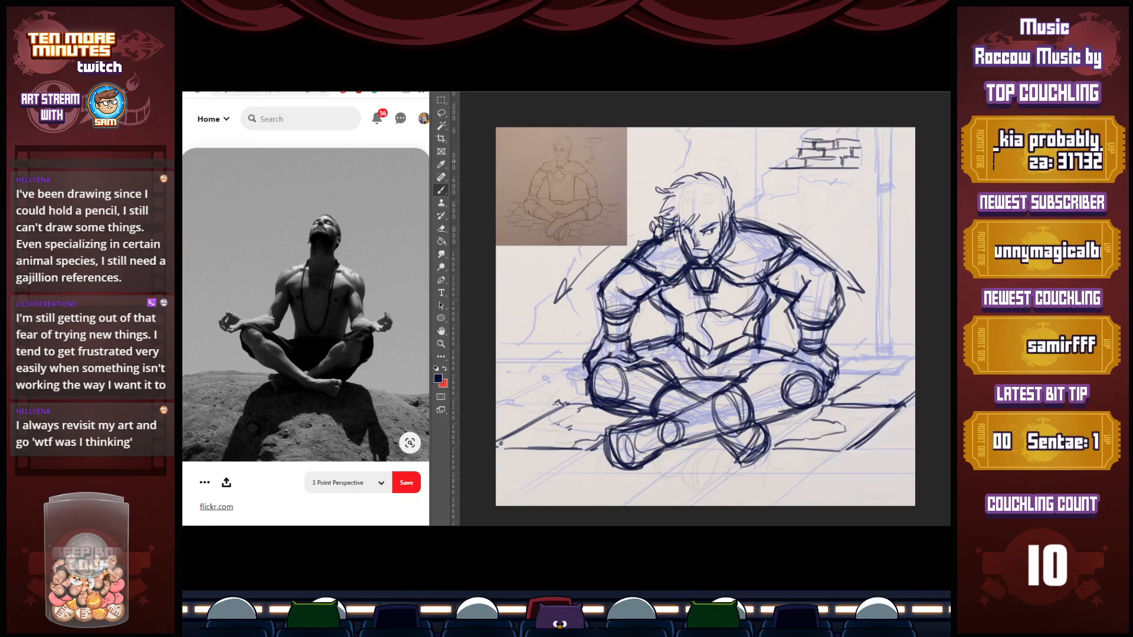
{"action": "mouse_move", "coordinate": [761, 198]}
{"action": "left_mouse_down"}
{"action": "mouse_move", "coordinate": [798, 194]}
{"action": "mouse_move", "coordinate": [755, 200]}
{"action": "mouse_move", "coordinate": [751, 222]}
{"action": "left_mouse_up"}
{"action": "left_click_drag", "start_coordinate": [751, 183], "coordinate": [752, 119]}
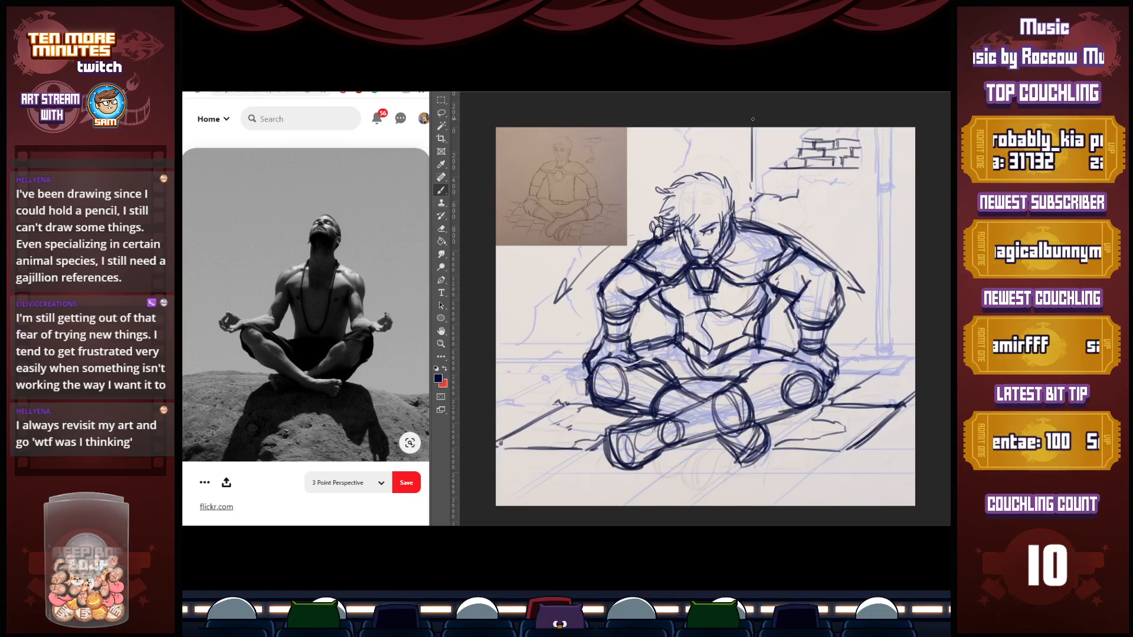
Lasso the figure's left arm, shift it closer to the body, erase the overlapping lines and re-ink the arm
{"action": "key", "text": "l"}
{"action": "mouse_move", "coordinate": [842, 284]}
{"action": "left_mouse_down"}
{"action": "mouse_move", "coordinate": [785, 288]}
{"action": "mouse_move", "coordinate": [850, 285]}
{"action": "mouse_move", "coordinate": [844, 312]}
{"action": "left_mouse_up"}
{"action": "key", "text": "v"}
{"action": "key", "text": "ctrl+d"}
{"action": "key", "text": "l"}
{"action": "key", "text": "b"}
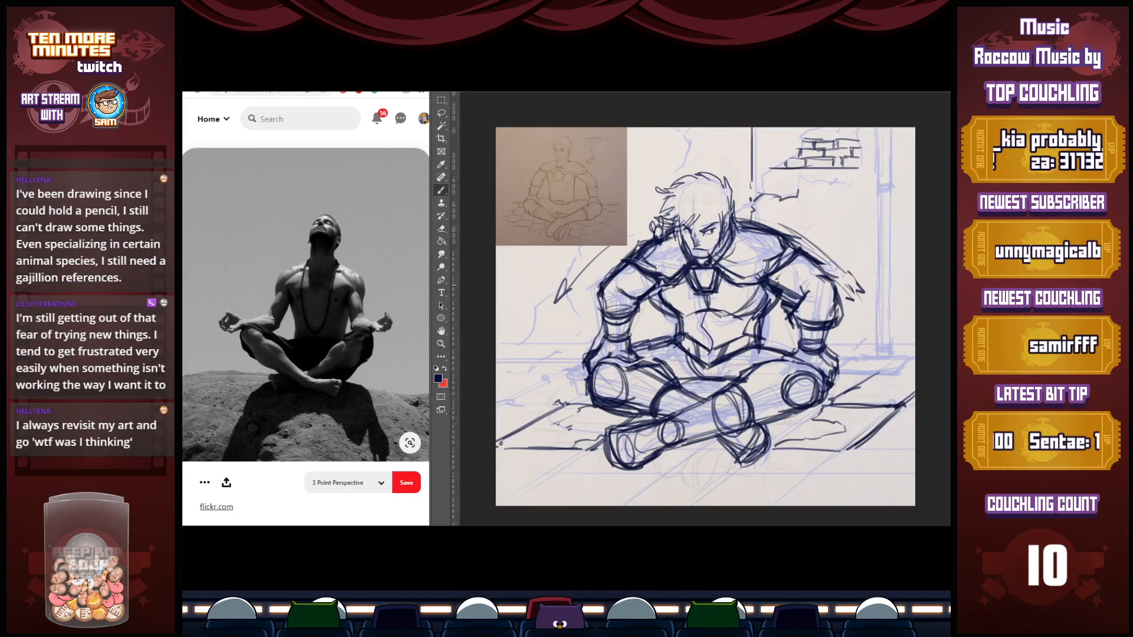
{"action": "key", "text": "e"}
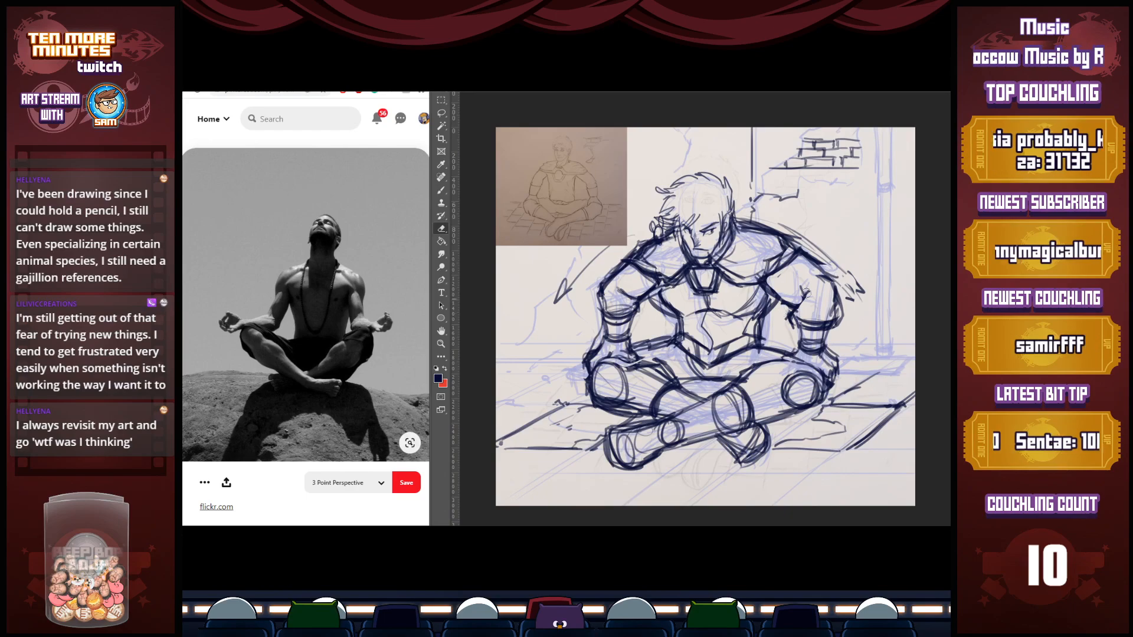
{"action": "key", "text": "b"}
{"action": "mouse_move", "coordinate": [794, 316]}
{"action": "left_mouse_down"}
{"action": "mouse_move", "coordinate": [794, 354]}
{"action": "mouse_move", "coordinate": [778, 360]}
{"action": "mouse_move", "coordinate": [837, 378]}
{"action": "left_mouse_up"}
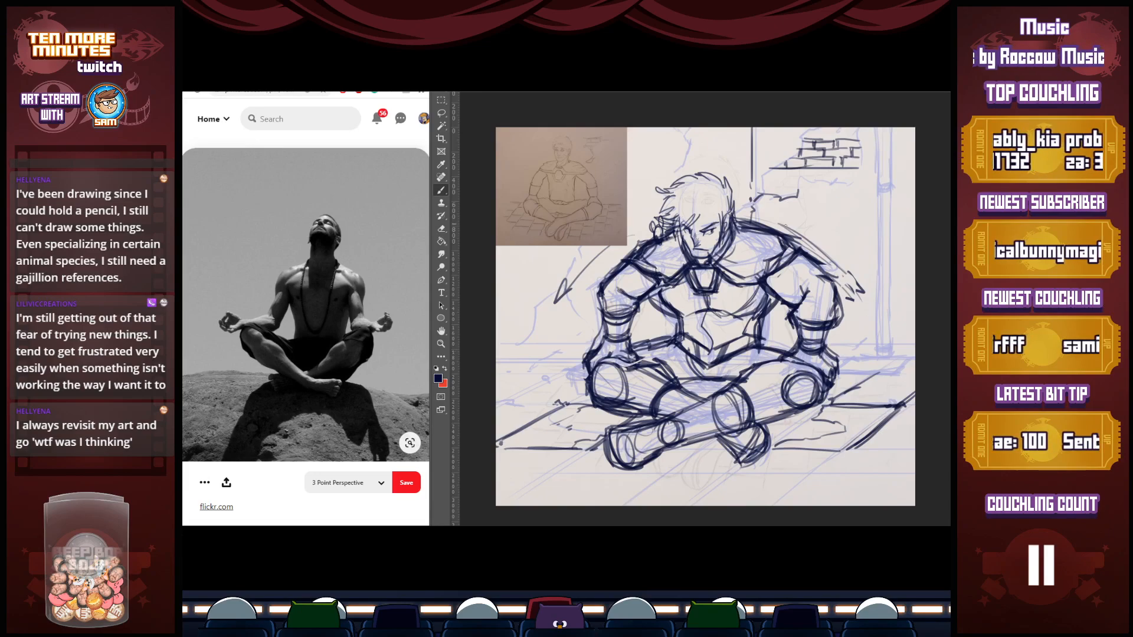
Touch up the line between neck and left shoulder, and thicken both curved arrows sweeping down from the shoulders
{"action": "mouse_move", "coordinate": [745, 218]}
{"action": "left_mouse_down"}
{"action": "mouse_move", "coordinate": [795, 239]}
{"action": "mouse_move", "coordinate": [746, 210]}
{"action": "left_mouse_up"}
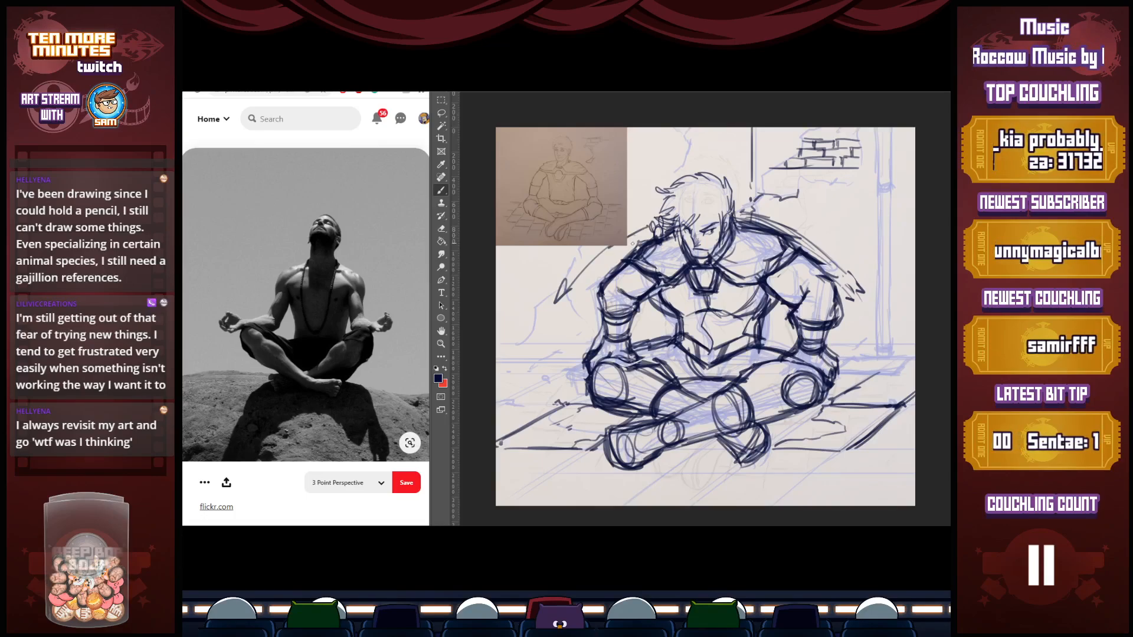
{"action": "mouse_move", "coordinate": [617, 247]}
{"action": "left_mouse_down"}
{"action": "mouse_move", "coordinate": [557, 303]}
{"action": "mouse_move", "coordinate": [587, 282]}
{"action": "left_mouse_up"}
{"action": "left_click_drag", "start_coordinate": [853, 274], "coordinate": [863, 290]}
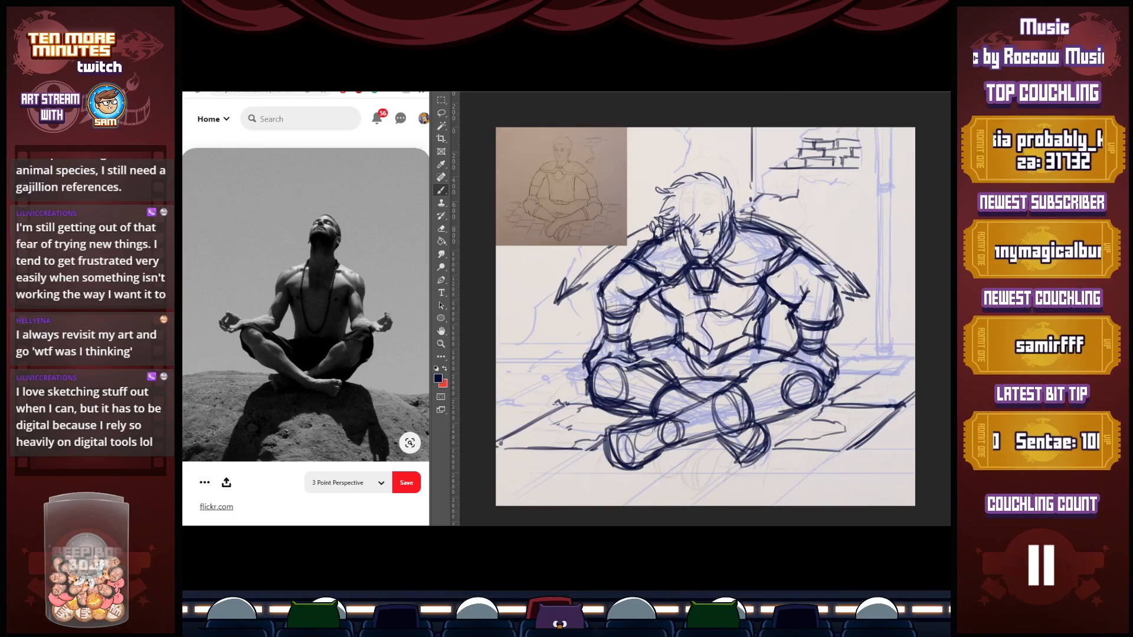
Switch to the pencil drawing of the fluffy winged bird and bring up the "altaria pokemon" image results as reference
{"action": "key", "text": "ctrl+Tab"}
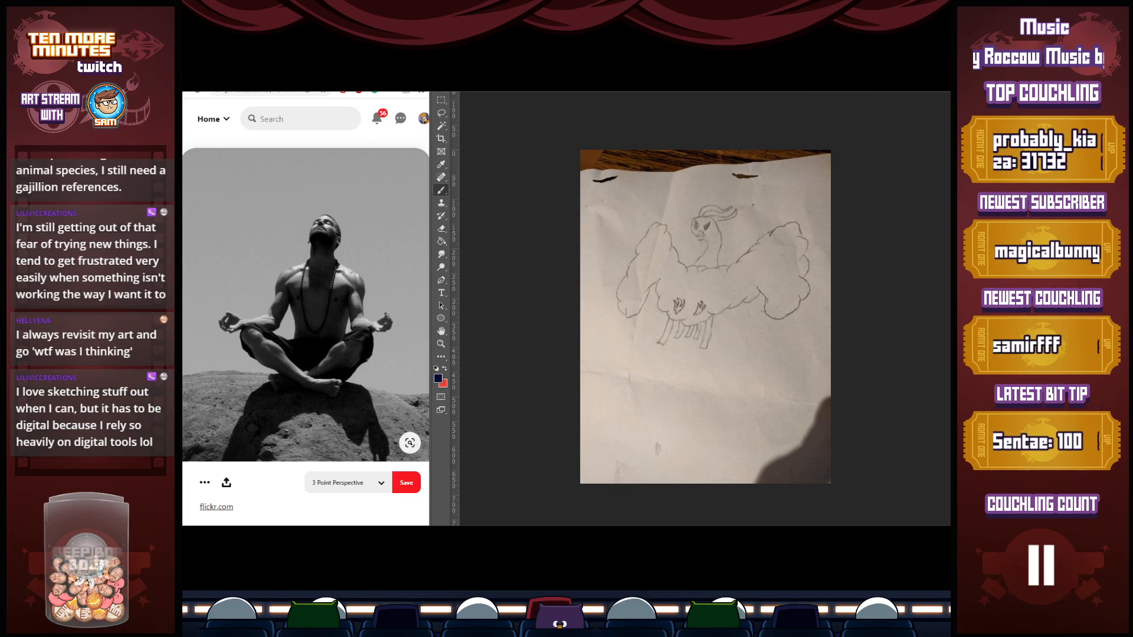
{"action": "left_click", "coordinate": [354, 77]}
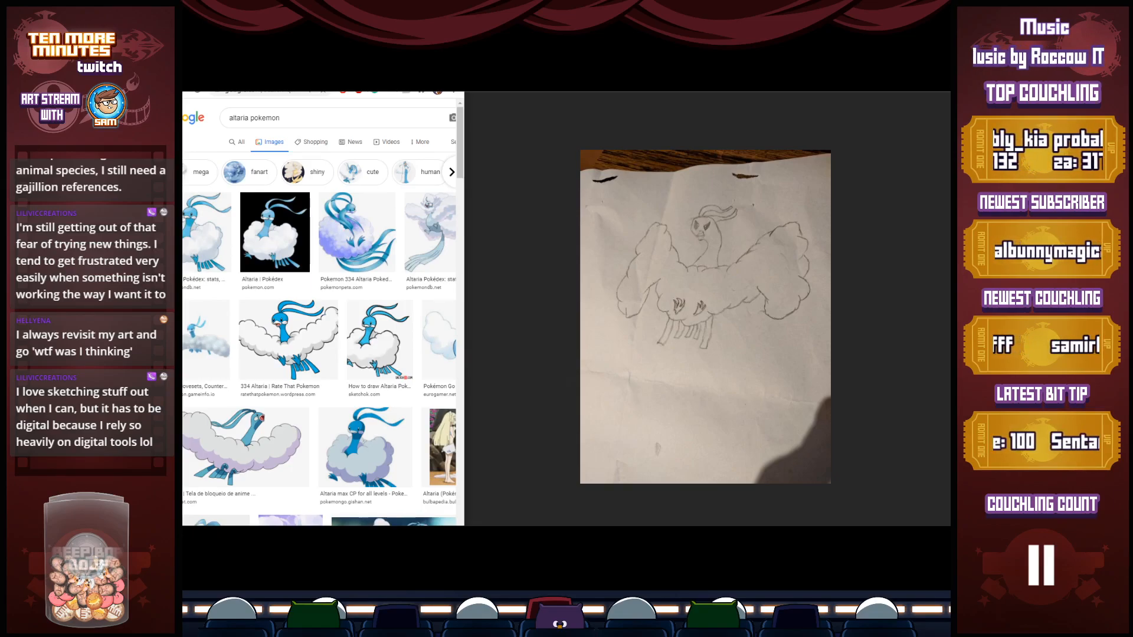
{"action": "key", "text": "alt+Tab"}
Reset the colours, fill over the bird photo with white and make the fill translucent so the pencil lines show faintly
{"action": "left_click", "coordinate": [436, 369]}
{"action": "left_click", "coordinate": [444, 369]}
{"action": "key", "text": "g"}
{"action": "left_click", "coordinate": [784, 334]}
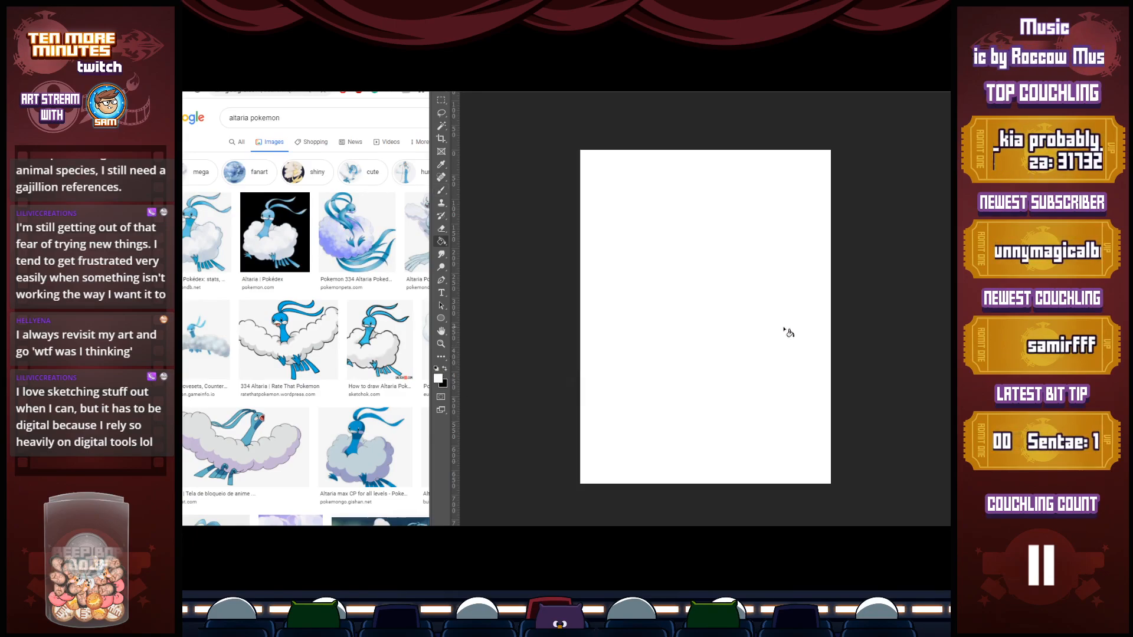
{"action": "key", "text": "ctrl+z"}
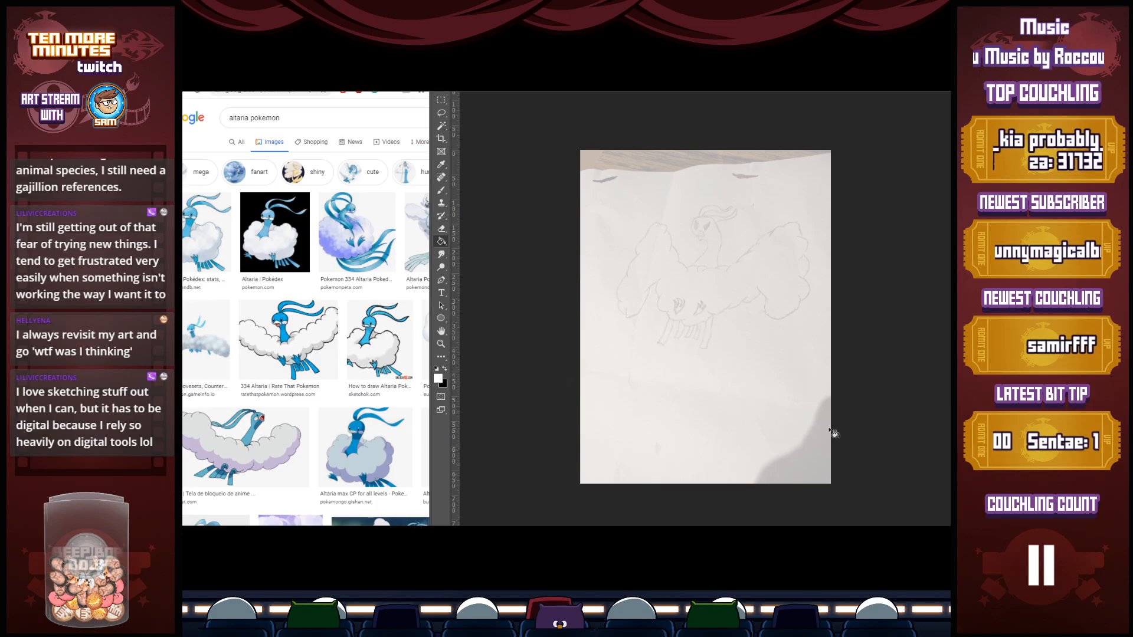
Set the foreground colour to the medium blue #3465af
{"action": "left_click", "coordinate": [438, 378]}
{"action": "left_click", "coordinate": [824, 193]}
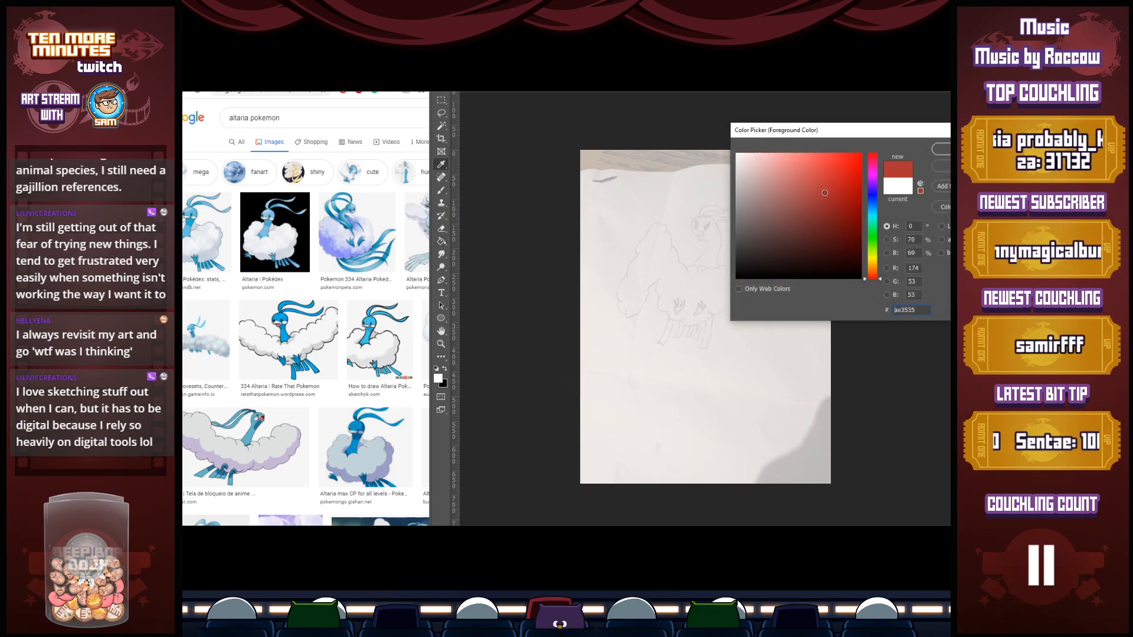
{"action": "left_click_drag", "start_coordinate": [872, 195], "coordinate": [875, 206]}
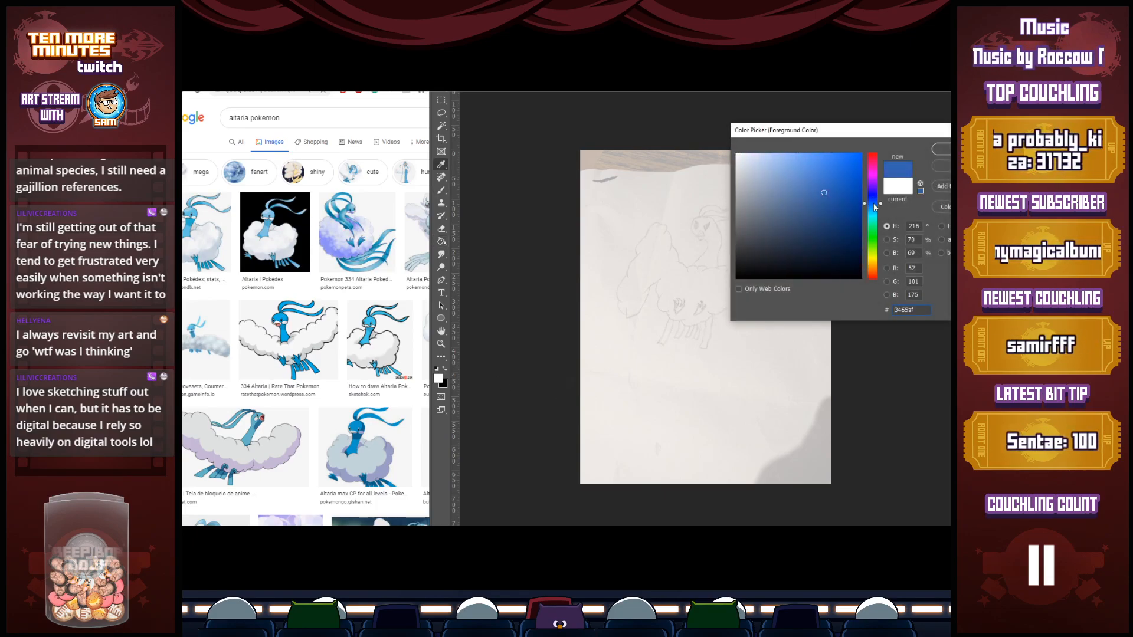
{"action": "left_click", "coordinate": [942, 149]}
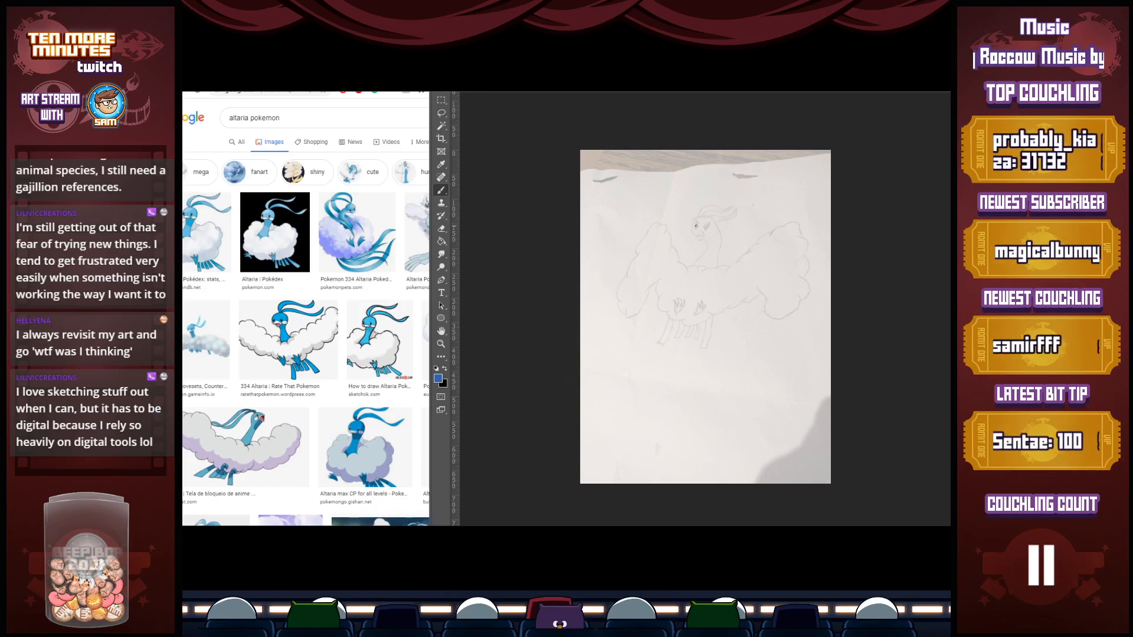
Sketch the bird's round head, S-curved neck, oval body and trailing tail in blue over the faded drawing
{"action": "mouse_move", "coordinate": [704, 217]}
{"action": "left_mouse_down"}
{"action": "mouse_move", "coordinate": [680, 234]}
{"action": "mouse_move", "coordinate": [700, 216]}
{"action": "mouse_move", "coordinate": [701, 212]}
{"action": "left_mouse_up"}
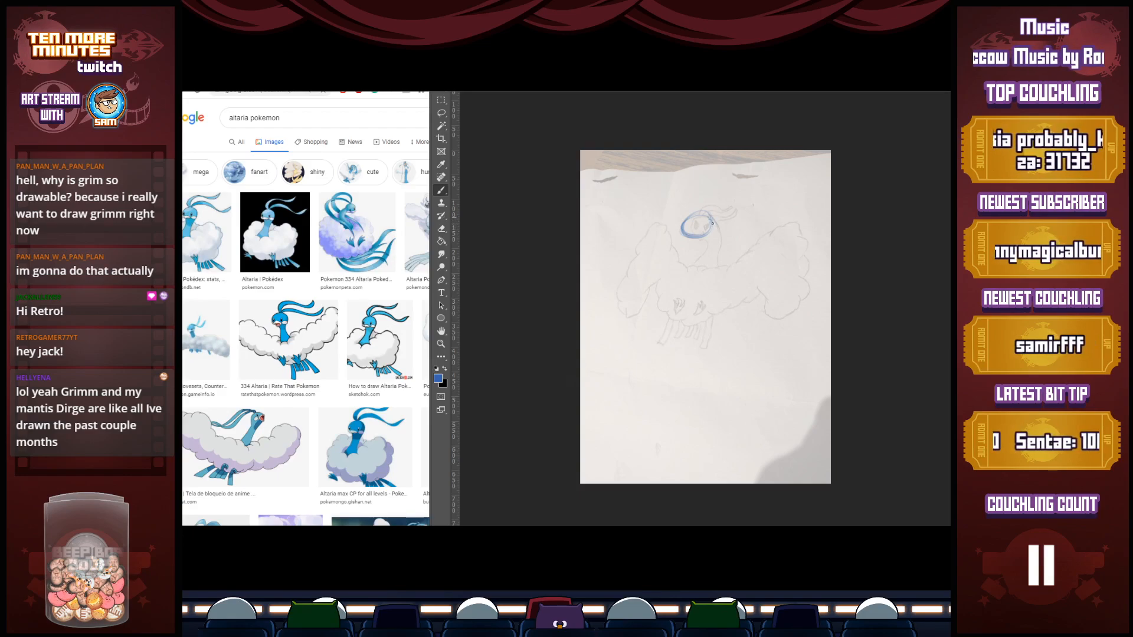
{"action": "mouse_move", "coordinate": [715, 228]}
{"action": "left_mouse_down"}
{"action": "mouse_move", "coordinate": [706, 266]}
{"action": "mouse_move", "coordinate": [713, 248]}
{"action": "mouse_move", "coordinate": [694, 267]}
{"action": "left_mouse_up"}
{"action": "mouse_move", "coordinate": [725, 238]}
{"action": "left_mouse_down"}
{"action": "mouse_move", "coordinate": [713, 267]}
{"action": "mouse_move", "coordinate": [719, 259]}
{"action": "mouse_move", "coordinate": [689, 274]}
{"action": "mouse_move", "coordinate": [686, 324]}
{"action": "mouse_move", "coordinate": [695, 273]}
{"action": "mouse_move", "coordinate": [710, 328]}
{"action": "left_mouse_up"}
{"action": "mouse_move", "coordinate": [685, 276]}
{"action": "left_mouse_down"}
{"action": "mouse_move", "coordinate": [713, 329]}
{"action": "mouse_move", "coordinate": [677, 287]}
{"action": "mouse_move", "coordinate": [714, 298]}
{"action": "mouse_move", "coordinate": [711, 320]}
{"action": "mouse_move", "coordinate": [692, 328]}
{"action": "mouse_move", "coordinate": [676, 293]}
{"action": "left_mouse_up"}
{"action": "mouse_move", "coordinate": [720, 270]}
{"action": "left_mouse_down"}
{"action": "mouse_move", "coordinate": [711, 289]}
{"action": "mouse_move", "coordinate": [726, 323]}
{"action": "mouse_move", "coordinate": [708, 328]}
{"action": "mouse_move", "coordinate": [728, 320]}
{"action": "mouse_move", "coordinate": [718, 324]}
{"action": "mouse_move", "coordinate": [749, 345]}
{"action": "mouse_move", "coordinate": [739, 374]}
{"action": "left_mouse_up"}
{"action": "left_click_drag", "start_coordinate": [755, 334], "coordinate": [742, 373]}
{"action": "left_click_drag", "start_coordinate": [728, 320], "coordinate": [753, 355]}
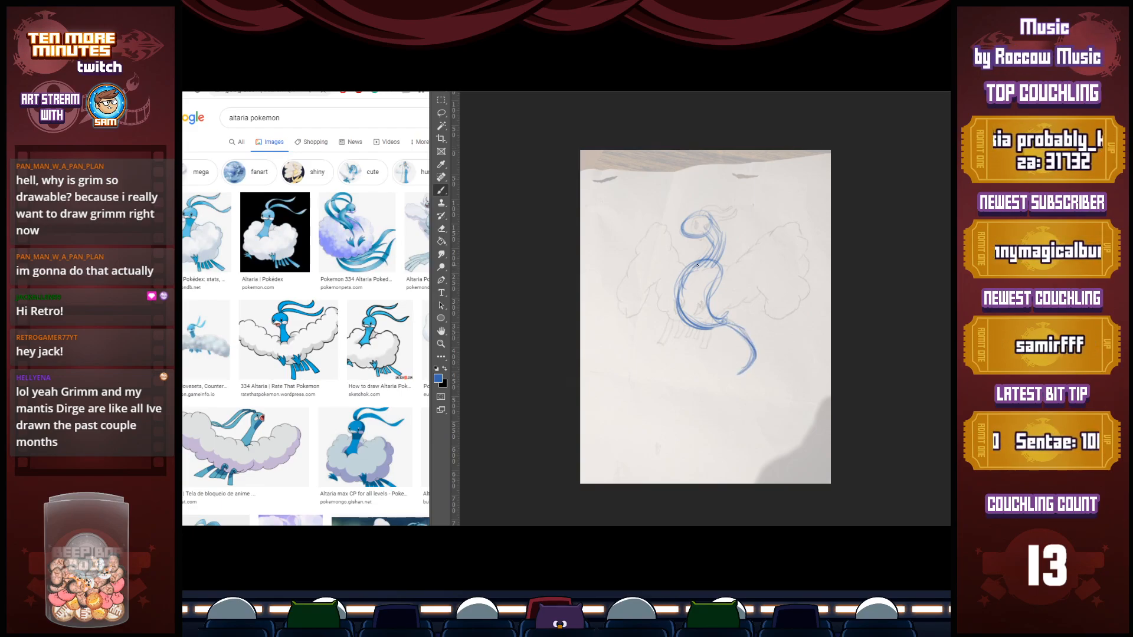
Sketch the upper outlines of the bird's two raised wings, arching outward from the neck
{"action": "mouse_move", "coordinate": [671, 197]}
{"action": "left_mouse_down"}
{"action": "mouse_move", "coordinate": [705, 196]}
{"action": "mouse_move", "coordinate": [688, 210]}
{"action": "mouse_move", "coordinate": [697, 264]}
{"action": "mouse_move", "coordinate": [682, 225]}
{"action": "left_mouse_up"}
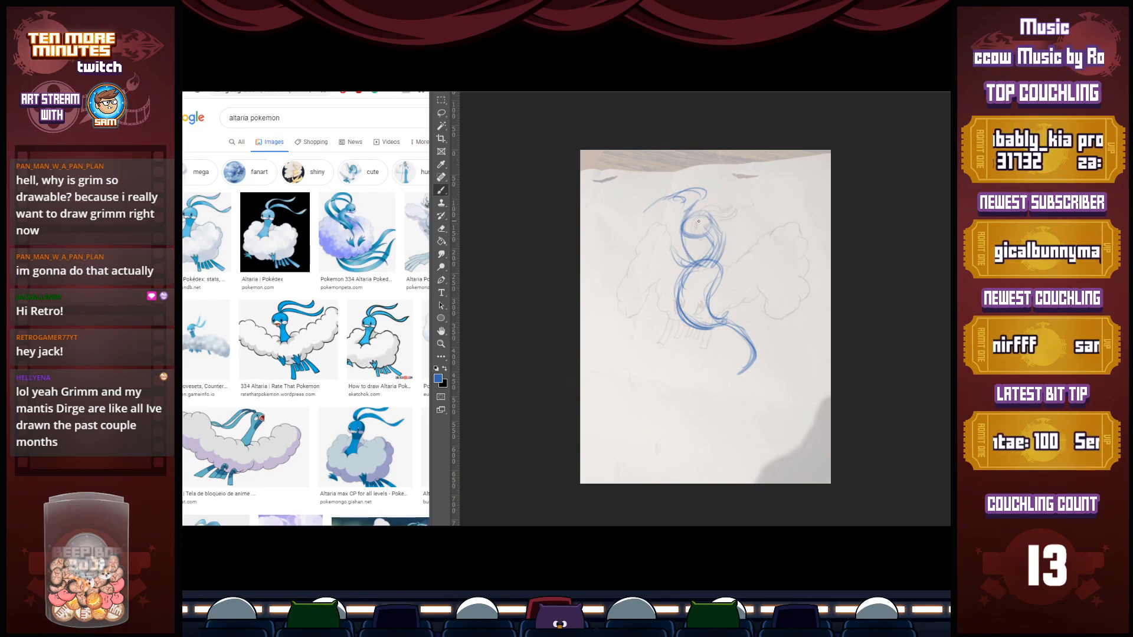
{"action": "key", "text": "ctrl+z"}
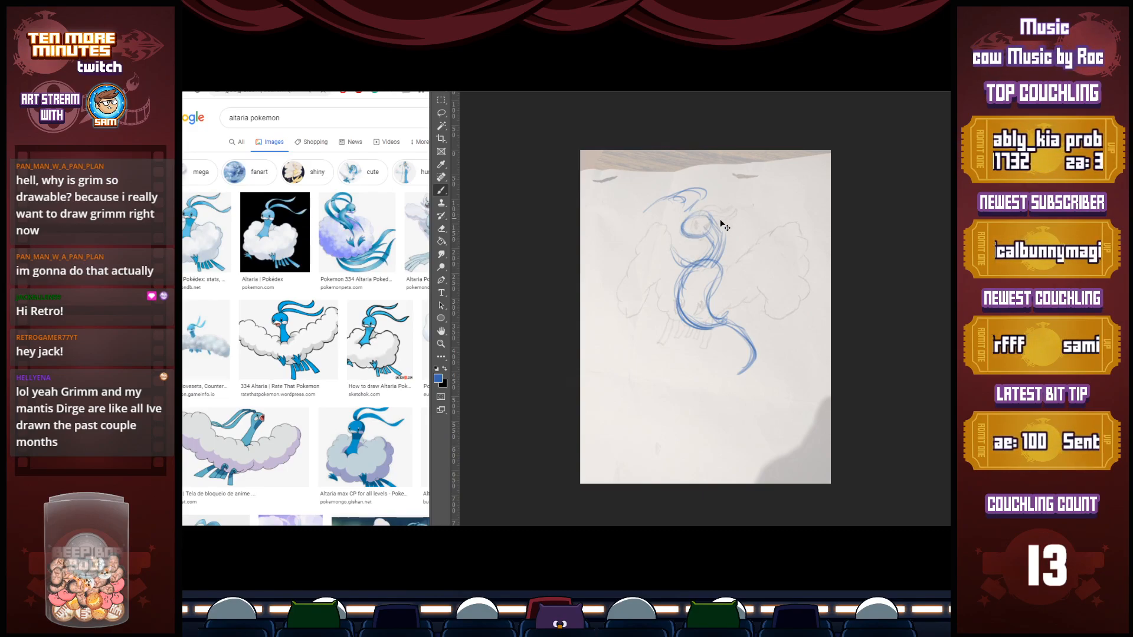
{"action": "mouse_move", "coordinate": [694, 197]}
{"action": "left_mouse_down"}
{"action": "mouse_move", "coordinate": [694, 264]}
{"action": "mouse_move", "coordinate": [695, 187]}
{"action": "mouse_move", "coordinate": [679, 208]}
{"action": "mouse_move", "coordinate": [691, 263]}
{"action": "mouse_move", "coordinate": [659, 200]}
{"action": "mouse_move", "coordinate": [621, 231]}
{"action": "mouse_move", "coordinate": [637, 216]}
{"action": "mouse_move", "coordinate": [607, 297]}
{"action": "mouse_move", "coordinate": [625, 224]}
{"action": "mouse_move", "coordinate": [614, 231]}
{"action": "mouse_move", "coordinate": [623, 271]}
{"action": "mouse_move", "coordinate": [670, 257]}
{"action": "mouse_move", "coordinate": [671, 275]}
{"action": "mouse_move", "coordinate": [735, 250]}
{"action": "mouse_move", "coordinate": [789, 182]}
{"action": "mouse_move", "coordinate": [808, 203]}
{"action": "mouse_move", "coordinate": [818, 268]}
{"action": "mouse_move", "coordinate": [799, 301]}
{"action": "left_mouse_up"}
{"action": "left_click_drag", "start_coordinate": [820, 225], "coordinate": [797, 307]}
{"action": "mouse_move", "coordinate": [799, 184]}
{"action": "left_mouse_down"}
{"action": "mouse_move", "coordinate": [772, 186]}
{"action": "mouse_move", "coordinate": [732, 254]}
{"action": "left_mouse_up"}
{"action": "left_click_drag", "start_coordinate": [756, 207], "coordinate": [720, 259]}
{"action": "left_click_drag", "start_coordinate": [798, 198], "coordinate": [819, 254]}
Sketch the feathered tips and inner edge of the right-hand wing, and join it to the side of the body
{"action": "mouse_move", "coordinate": [801, 302]}
{"action": "left_mouse_down"}
{"action": "mouse_move", "coordinate": [781, 303]}
{"action": "mouse_move", "coordinate": [792, 314]}
{"action": "mouse_move", "coordinate": [778, 319]}
{"action": "mouse_move", "coordinate": [760, 311]}
{"action": "mouse_move", "coordinate": [784, 271]}
{"action": "mouse_move", "coordinate": [771, 280]}
{"action": "left_mouse_up"}
{"action": "left_click_drag", "start_coordinate": [783, 210], "coordinate": [769, 279]}
{"action": "left_click_drag", "start_coordinate": [777, 279], "coordinate": [778, 246]}
{"action": "mouse_move", "coordinate": [782, 266]}
{"action": "left_mouse_down"}
{"action": "mouse_move", "coordinate": [769, 280]}
{"action": "mouse_move", "coordinate": [711, 293]}
{"action": "mouse_move", "coordinate": [757, 259]}
{"action": "left_mouse_up"}
{"action": "left_click_drag", "start_coordinate": [727, 276], "coordinate": [772, 255]}
{"action": "left_click_drag", "start_coordinate": [716, 296], "coordinate": [730, 271]}
{"action": "mouse_move", "coordinate": [723, 276]}
{"action": "left_mouse_down"}
{"action": "mouse_move", "coordinate": [770, 250]}
{"action": "mouse_move", "coordinate": [731, 318]}
{"action": "mouse_move", "coordinate": [673, 323]}
{"action": "left_mouse_up"}
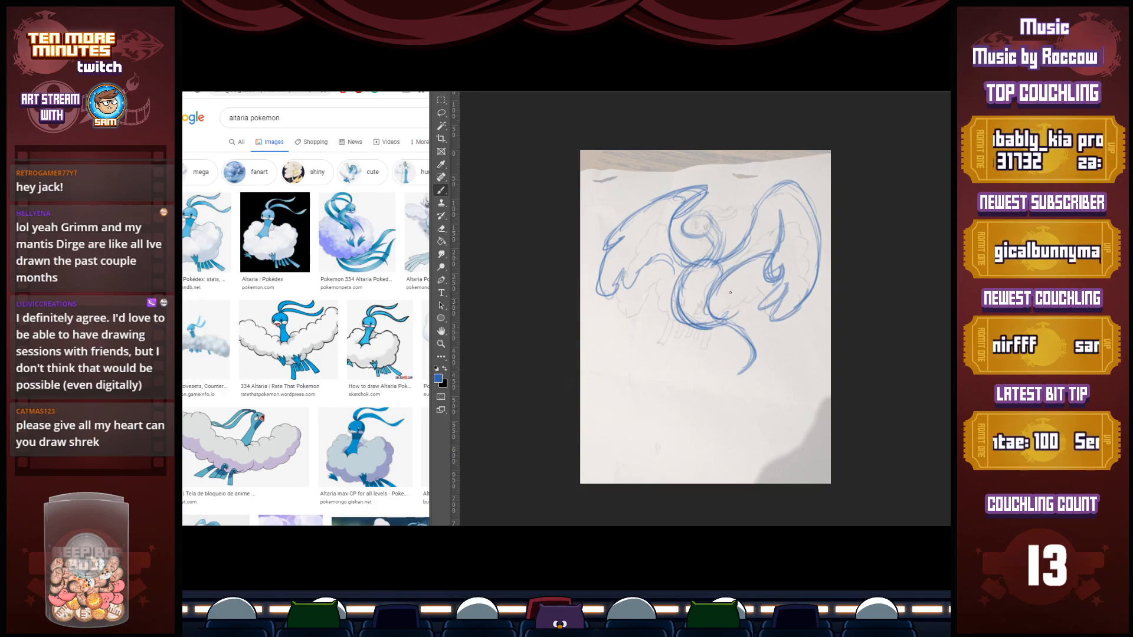
Redraw the bird's head as a taller oval with a beak, and add a curling crest plume on top
{"action": "mouse_move", "coordinate": [715, 259]}
{"action": "left_mouse_down"}
{"action": "mouse_move", "coordinate": [723, 219]}
{"action": "mouse_move", "coordinate": [721, 254]}
{"action": "mouse_move", "coordinate": [706, 216]}
{"action": "mouse_move", "coordinate": [702, 229]}
{"action": "mouse_move", "coordinate": [724, 208]}
{"action": "mouse_move", "coordinate": [704, 232]}
{"action": "mouse_move", "coordinate": [722, 221]}
{"action": "mouse_move", "coordinate": [715, 260]}
{"action": "left_mouse_up"}
{"action": "left_click_drag", "start_coordinate": [729, 221], "coordinate": [710, 269]}
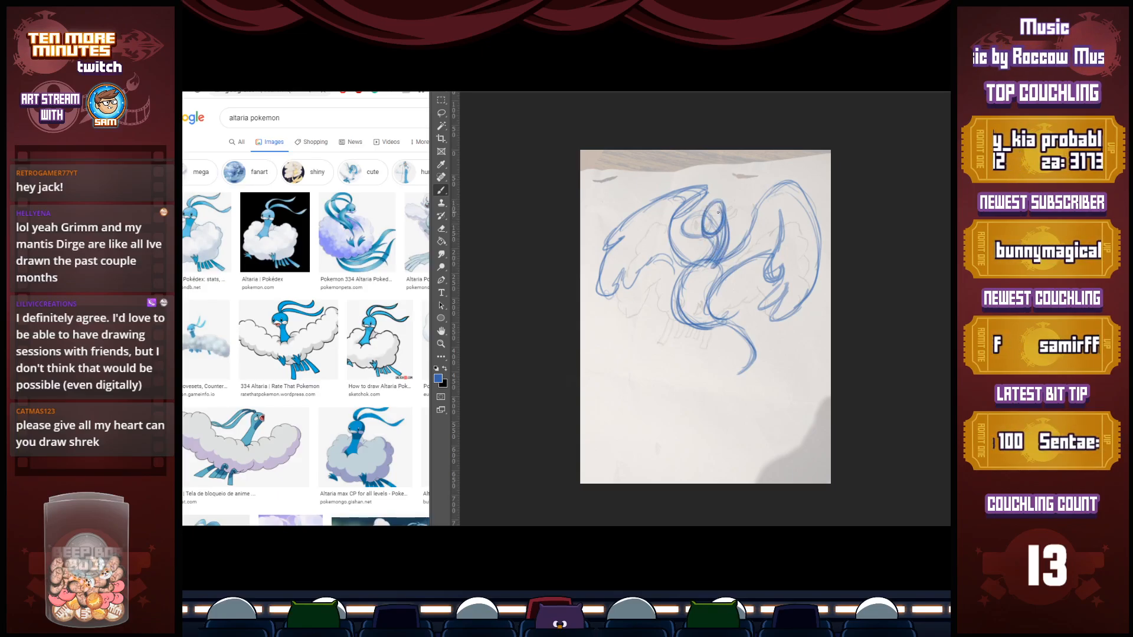
{"action": "left_click_drag", "start_coordinate": [708, 212], "coordinate": [704, 228]}
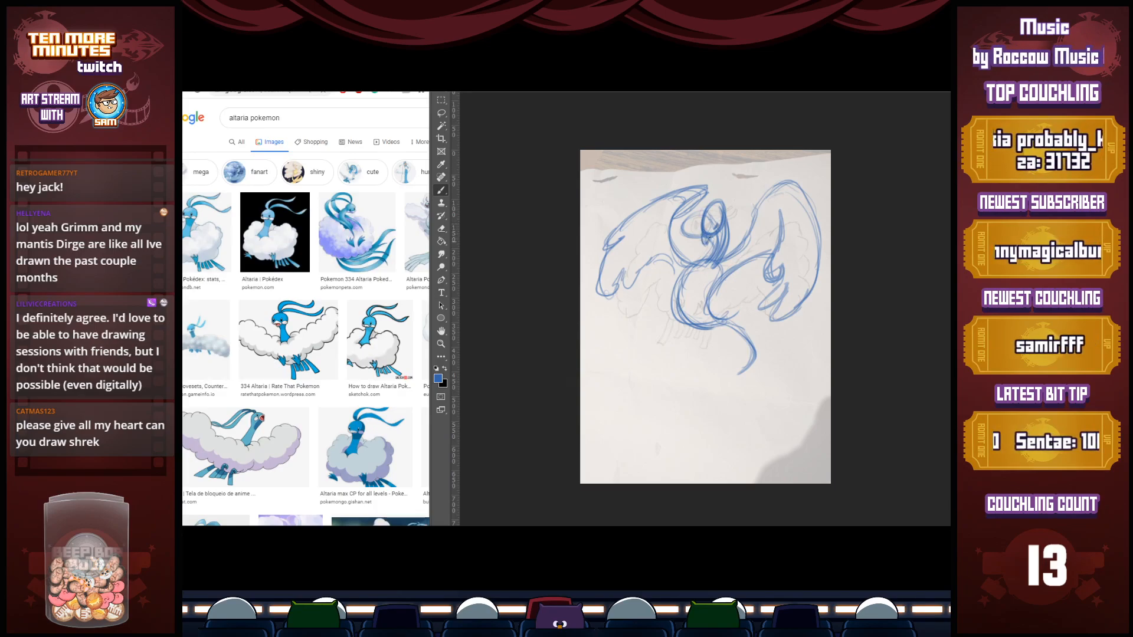
{"action": "mouse_move", "coordinate": [717, 194]}
{"action": "left_mouse_down"}
{"action": "mouse_move", "coordinate": [752, 177]}
{"action": "mouse_move", "coordinate": [750, 190]}
{"action": "mouse_move", "coordinate": [720, 199]}
{"action": "mouse_move", "coordinate": [721, 177]}
{"action": "mouse_move", "coordinate": [752, 157]}
{"action": "left_mouse_up"}
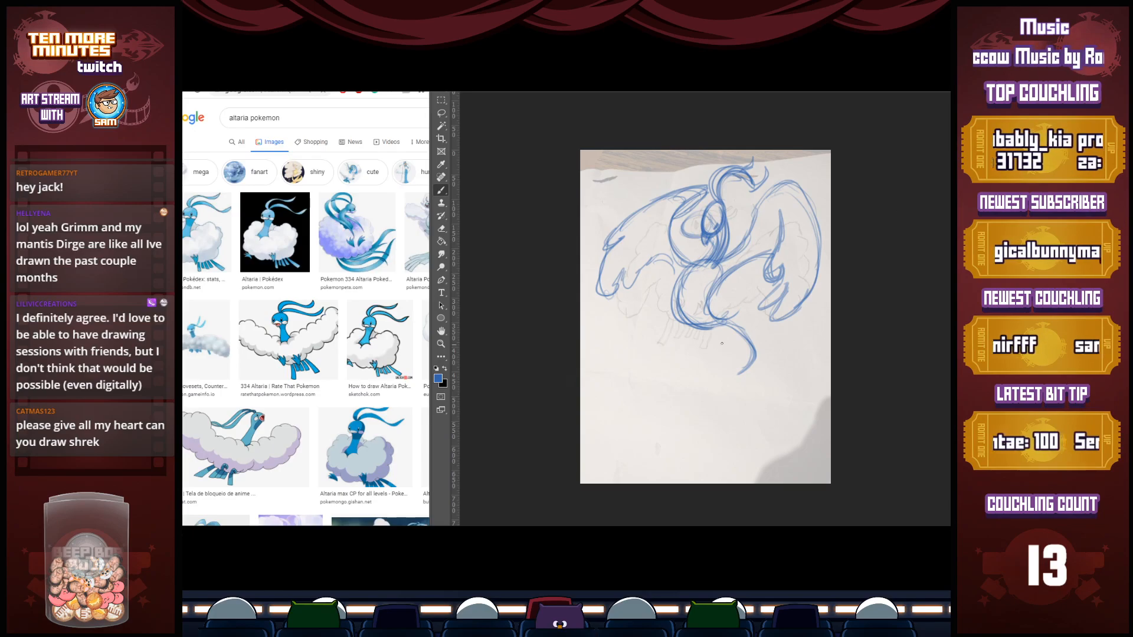
Erase the old tail and redraw it as a thick S-curve sweeping down, with fluffy trim where it meets the body
{"action": "mouse_move", "coordinate": [685, 321]}
{"action": "left_mouse_down"}
{"action": "mouse_move", "coordinate": [663, 318]}
{"action": "mouse_move", "coordinate": [700, 325]}
{"action": "mouse_move", "coordinate": [690, 311]}
{"action": "mouse_move", "coordinate": [725, 293]}
{"action": "mouse_move", "coordinate": [717, 311]}
{"action": "mouse_move", "coordinate": [756, 363]}
{"action": "mouse_move", "coordinate": [720, 394]}
{"action": "left_mouse_up"}
{"action": "left_click_drag", "start_coordinate": [757, 361], "coordinate": [724, 406]}
{"action": "key", "text": "e"}
{"action": "left_click_drag", "start_coordinate": [750, 313], "coordinate": [721, 408]}
{"action": "key", "text": "b"}
{"action": "mouse_move", "coordinate": [708, 323]}
{"action": "left_mouse_down"}
{"action": "mouse_move", "coordinate": [740, 320]}
{"action": "mouse_move", "coordinate": [679, 381]}
{"action": "mouse_move", "coordinate": [683, 399]}
{"action": "mouse_move", "coordinate": [707, 354]}
{"action": "mouse_move", "coordinate": [682, 397]}
{"action": "mouse_move", "coordinate": [732, 359]}
{"action": "mouse_move", "coordinate": [741, 327]}
{"action": "mouse_move", "coordinate": [686, 352]}
{"action": "mouse_move", "coordinate": [673, 379]}
{"action": "mouse_move", "coordinate": [686, 393]}
{"action": "mouse_move", "coordinate": [705, 345]}
{"action": "mouse_move", "coordinate": [693, 346]}
{"action": "mouse_move", "coordinate": [667, 400]}
{"action": "mouse_move", "coordinate": [738, 354]}
{"action": "mouse_move", "coordinate": [732, 310]}
{"action": "mouse_move", "coordinate": [740, 325]}
{"action": "mouse_move", "coordinate": [683, 394]}
{"action": "mouse_move", "coordinate": [667, 397]}
{"action": "mouse_move", "coordinate": [686, 345]}
{"action": "mouse_move", "coordinate": [728, 339]}
{"action": "left_mouse_up"}
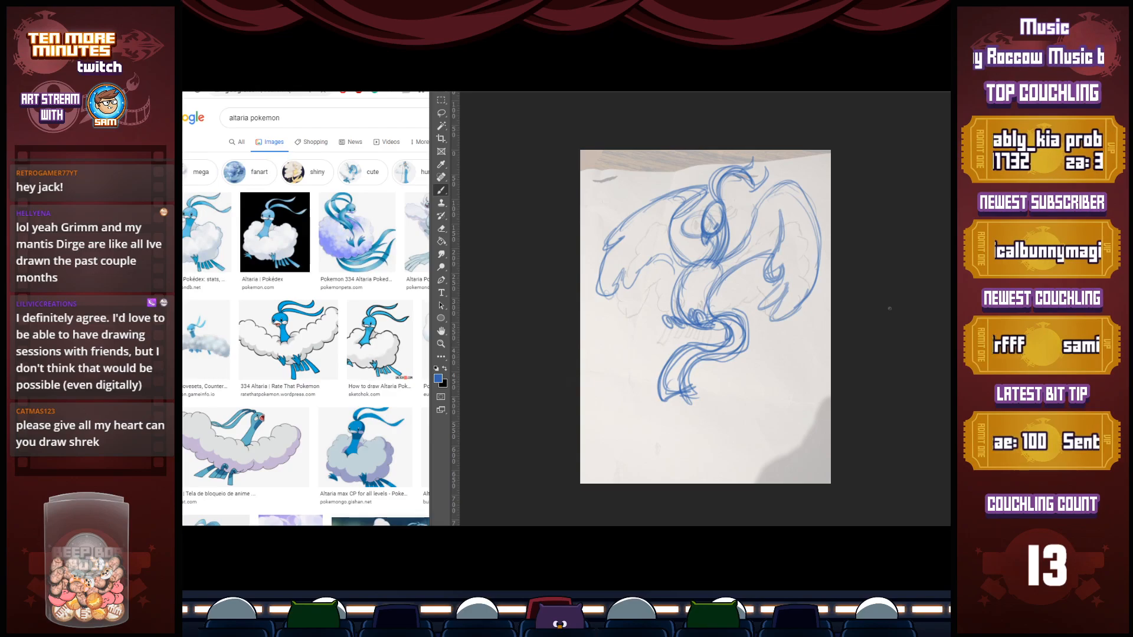
Scale the blue bird sketch down slightly with Free Transform and move it to the middle of the page
{"action": "key", "text": "ctrl+t"}
{"action": "left_click_drag", "start_coordinate": [825, 410], "coordinate": [782, 362]}
{"action": "key", "text": "Return"}
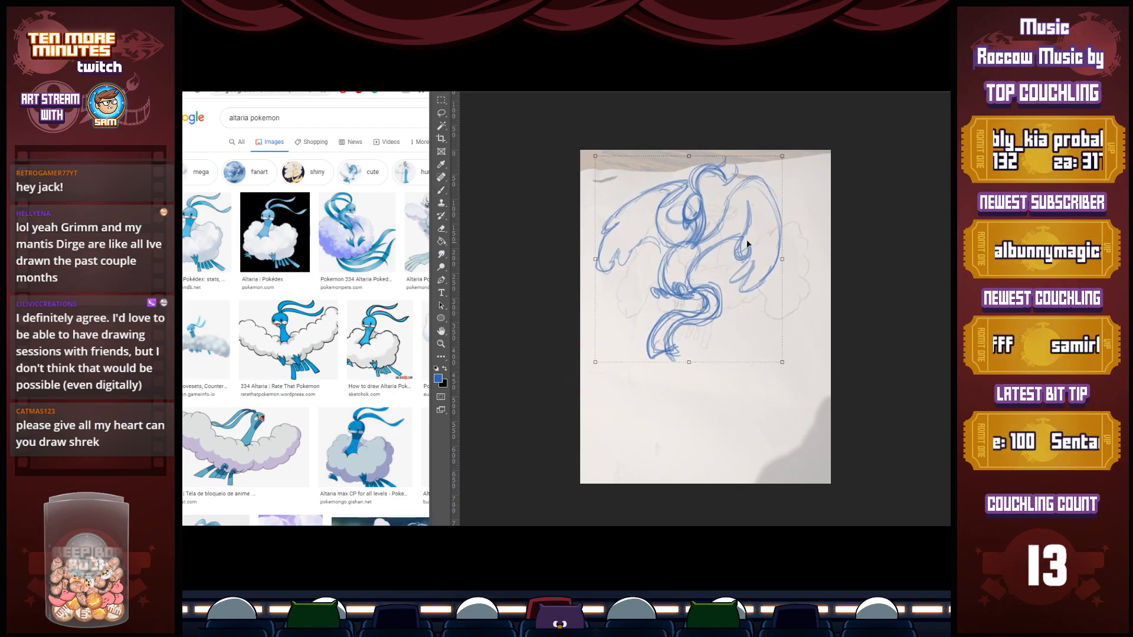
{"action": "left_click_drag", "start_coordinate": [727, 241], "coordinate": [738, 267]}
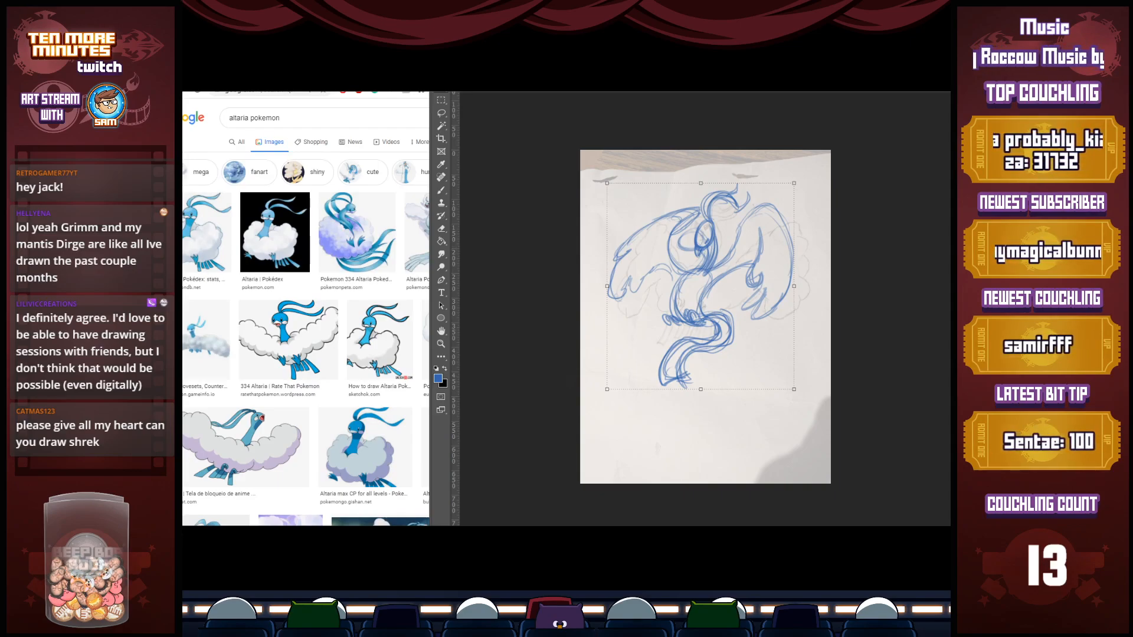
{"action": "key", "text": "Return"}
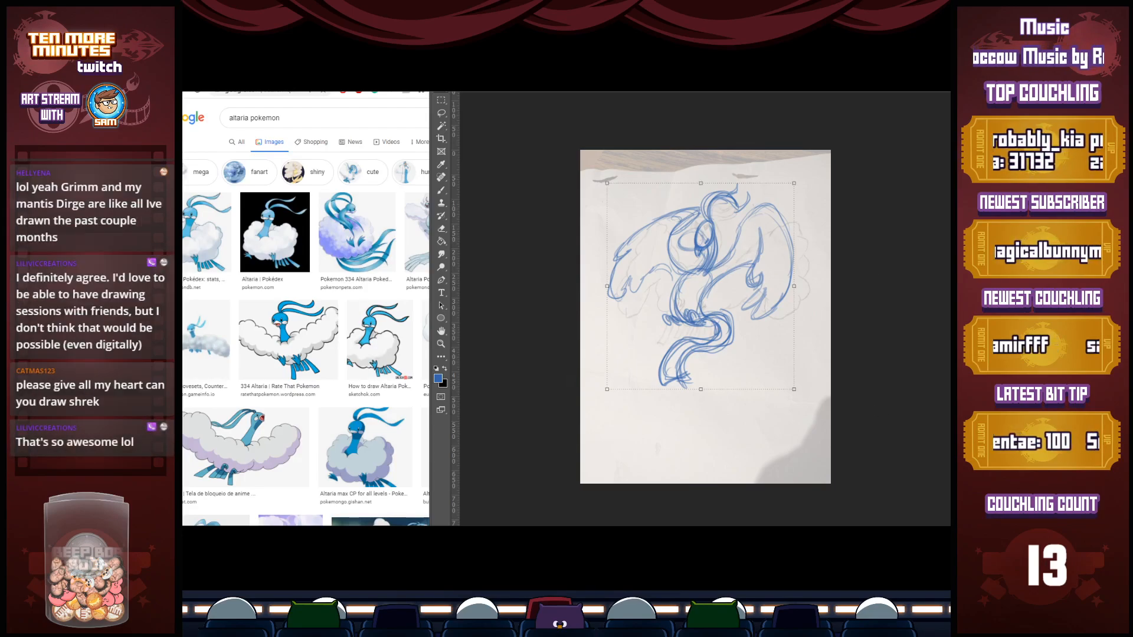
Fade the blue sketch to 50% opacity over a plain white background that covers the photo
{"action": "key", "text": "ctrl+t"}
{"action": "key", "text": "5"}
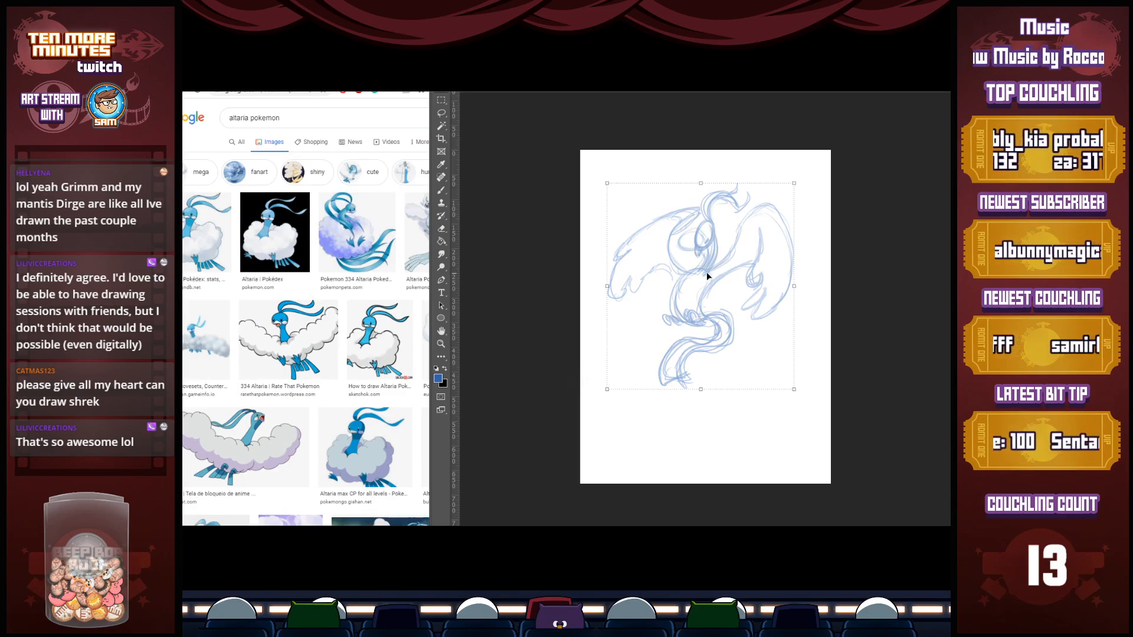
{"action": "key", "text": "Return"}
Over the faded sketch, draw a taller right-hand wing with a rounded wrist joint, layered feathers and an arm reaching the chest
{"action": "key", "text": "b"}
{"action": "mouse_move", "coordinate": [689, 275]}
{"action": "left_mouse_down"}
{"action": "mouse_move", "coordinate": [682, 319]}
{"action": "mouse_move", "coordinate": [671, 270]}
{"action": "mouse_move", "coordinate": [685, 266]}
{"action": "mouse_move", "coordinate": [676, 309]}
{"action": "mouse_move", "coordinate": [697, 264]}
{"action": "mouse_move", "coordinate": [688, 261]}
{"action": "mouse_move", "coordinate": [712, 282]}
{"action": "mouse_move", "coordinate": [688, 302]}
{"action": "mouse_move", "coordinate": [715, 276]}
{"action": "mouse_move", "coordinate": [699, 268]}
{"action": "mouse_move", "coordinate": [677, 292]}
{"action": "left_mouse_up"}
{"action": "mouse_move", "coordinate": [727, 255]}
{"action": "left_mouse_down"}
{"action": "mouse_move", "coordinate": [755, 172]}
{"action": "mouse_move", "coordinate": [796, 213]}
{"action": "left_mouse_up"}
{"action": "mouse_move", "coordinate": [770, 173]}
{"action": "left_mouse_down"}
{"action": "mouse_move", "coordinate": [807, 253]}
{"action": "mouse_move", "coordinate": [780, 308]}
{"action": "left_mouse_up"}
{"action": "mouse_move", "coordinate": [804, 262]}
{"action": "left_mouse_down"}
{"action": "mouse_move", "coordinate": [764, 330]}
{"action": "mouse_move", "coordinate": [780, 279]}
{"action": "left_mouse_up"}
{"action": "left_click_drag", "start_coordinate": [761, 168], "coordinate": [785, 266]}
{"action": "left_click_drag", "start_coordinate": [765, 189], "coordinate": [784, 271]}
{"action": "mouse_move", "coordinate": [788, 228]}
{"action": "left_mouse_down"}
{"action": "mouse_move", "coordinate": [774, 268]}
{"action": "mouse_move", "coordinate": [787, 268]}
{"action": "mouse_move", "coordinate": [780, 299]}
{"action": "mouse_move", "coordinate": [778, 242]}
{"action": "mouse_move", "coordinate": [758, 231]}
{"action": "left_mouse_up"}
{"action": "left_click_drag", "start_coordinate": [697, 283], "coordinate": [783, 224]}
{"action": "left_click_drag", "start_coordinate": [761, 232], "coordinate": [711, 277]}
{"action": "mouse_move", "coordinate": [752, 234]}
{"action": "left_mouse_down"}
{"action": "mouse_move", "coordinate": [781, 223]}
{"action": "mouse_move", "coordinate": [703, 284]}
{"action": "left_mouse_up"}
Draw the matching left-hand wing with a high arched top edge, long outer feathers and a scalloped inner edge
{"action": "mouse_move", "coordinate": [732, 262]}
{"action": "left_mouse_down"}
{"action": "mouse_move", "coordinate": [696, 289]}
{"action": "mouse_move", "coordinate": [682, 246]}
{"action": "mouse_move", "coordinate": [717, 179]}
{"action": "mouse_move", "coordinate": [655, 188]}
{"action": "mouse_move", "coordinate": [718, 177]}
{"action": "mouse_move", "coordinate": [613, 263]}
{"action": "left_mouse_up"}
{"action": "left_click_drag", "start_coordinate": [632, 210], "coordinate": [614, 264]}
{"action": "left_click_drag", "start_coordinate": [618, 265], "coordinate": [610, 312]}
{"action": "mouse_move", "coordinate": [640, 233]}
{"action": "left_mouse_down"}
{"action": "mouse_move", "coordinate": [614, 306]}
{"action": "mouse_move", "coordinate": [657, 213]}
{"action": "mouse_move", "coordinate": [717, 176]}
{"action": "left_mouse_up"}
{"action": "mouse_move", "coordinate": [666, 225]}
{"action": "left_mouse_down"}
{"action": "mouse_move", "coordinate": [663, 243]}
{"action": "mouse_move", "coordinate": [691, 265]}
{"action": "mouse_move", "coordinate": [673, 254]}
{"action": "left_mouse_up"}
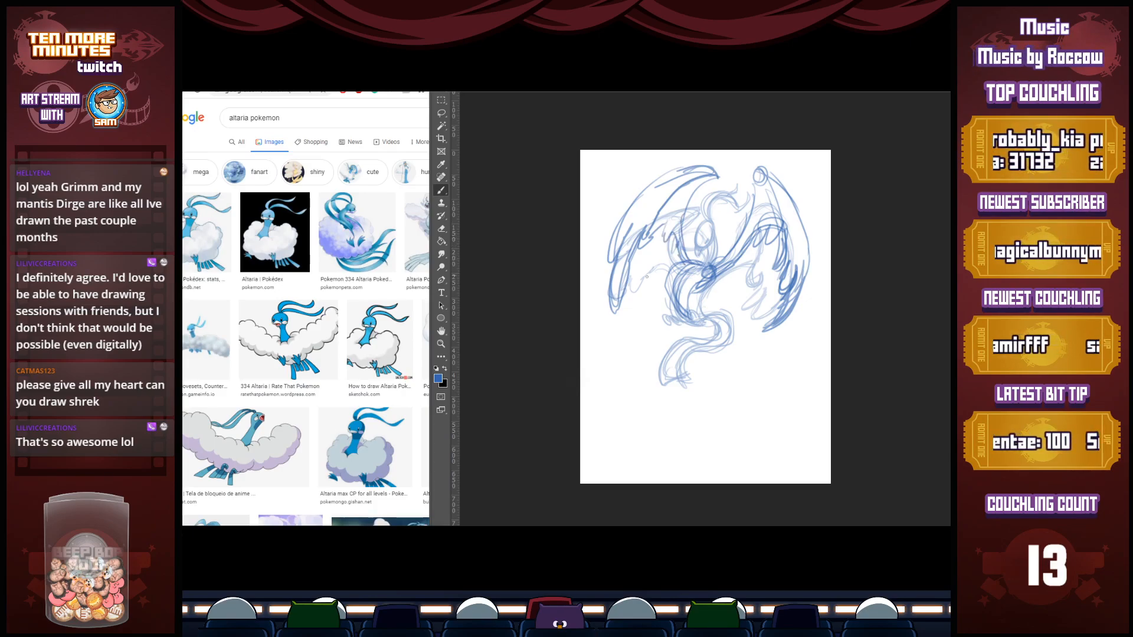
Draw loose feathers falling below both wings and redraw the right-hand wing wider, with a longer outer edge and layered feather tips
{"action": "left_click_drag", "start_coordinate": [621, 317], "coordinate": [626, 324]}
{"action": "mouse_move", "coordinate": [760, 341]}
{"action": "left_mouse_down"}
{"action": "mouse_move", "coordinate": [745, 368]}
{"action": "mouse_move", "coordinate": [758, 345]}
{"action": "left_mouse_up"}
{"action": "mouse_move", "coordinate": [796, 192]}
{"action": "left_mouse_down"}
{"action": "mouse_move", "coordinate": [815, 315]}
{"action": "mouse_move", "coordinate": [821, 292]}
{"action": "mouse_move", "coordinate": [793, 340]}
{"action": "mouse_move", "coordinate": [811, 285]}
{"action": "mouse_move", "coordinate": [779, 308]}
{"action": "left_mouse_up"}
{"action": "key", "text": "e"}
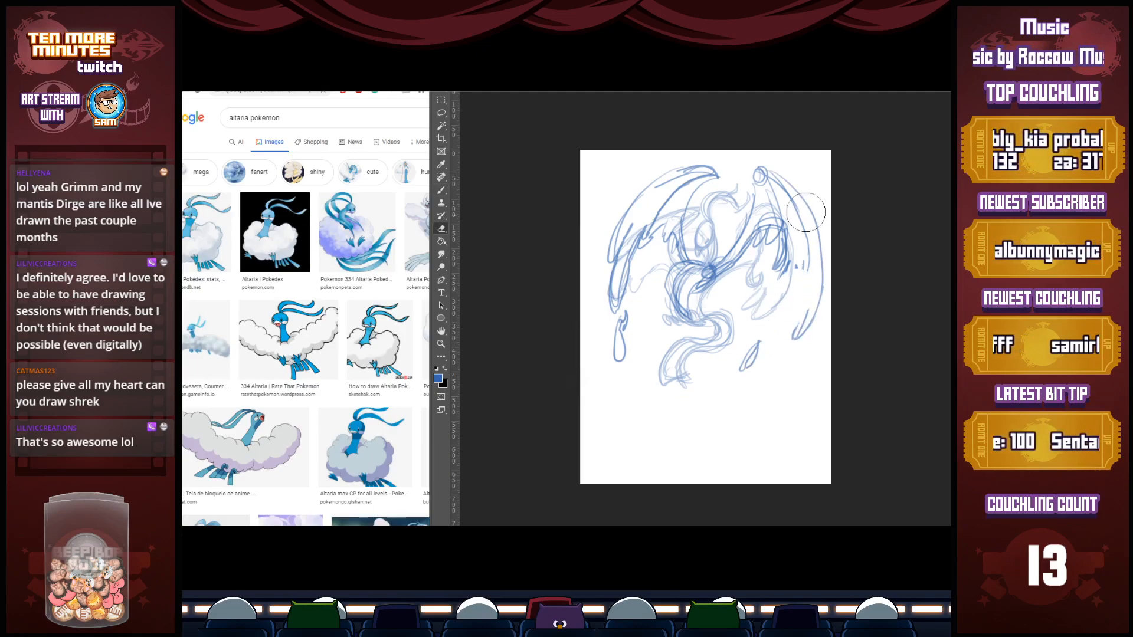
{"action": "key", "text": "b"}
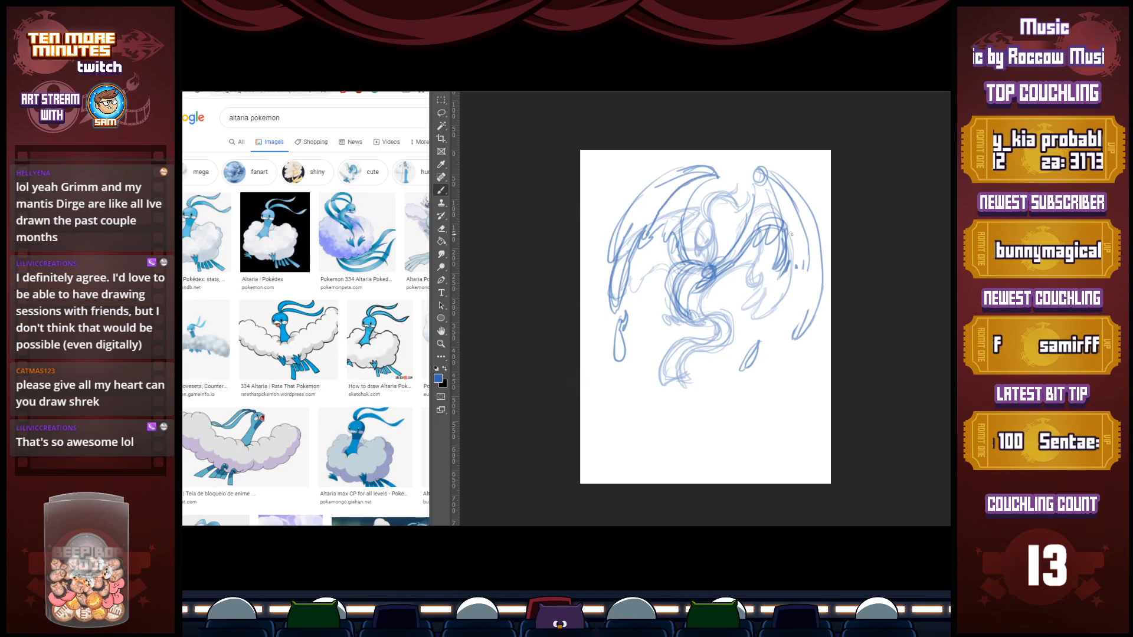
{"action": "key", "text": "e"}
{"action": "mouse_move", "coordinate": [800, 230]}
{"action": "left_mouse_down"}
{"action": "mouse_move", "coordinate": [786, 249]}
{"action": "mouse_move", "coordinate": [788, 225]}
{"action": "mouse_move", "coordinate": [761, 232]}
{"action": "mouse_move", "coordinate": [761, 251]}
{"action": "mouse_move", "coordinate": [769, 225]}
{"action": "mouse_move", "coordinate": [776, 238]}
{"action": "mouse_move", "coordinate": [790, 234]}
{"action": "mouse_move", "coordinate": [788, 255]}
{"action": "mouse_move", "coordinate": [804, 250]}
{"action": "mouse_move", "coordinate": [791, 338]}
{"action": "left_mouse_up"}
{"action": "key", "text": "b"}
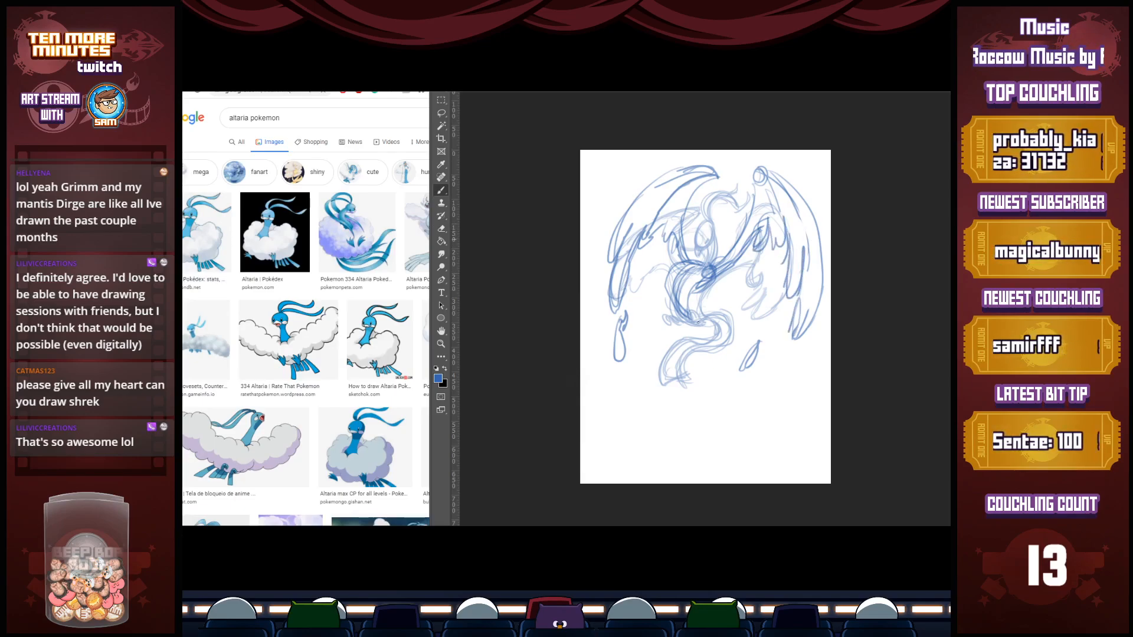
Doodle a wide Shrek head in blue in the page's lower right corner, with dot eyes, a snout and two stalk-like ears
{"action": "mouse_move", "coordinate": [767, 384]}
{"action": "left_mouse_down"}
{"action": "mouse_move", "coordinate": [729, 417]}
{"action": "mouse_move", "coordinate": [800, 425]}
{"action": "left_mouse_up"}
{"action": "left_click", "coordinate": [752, 401]}
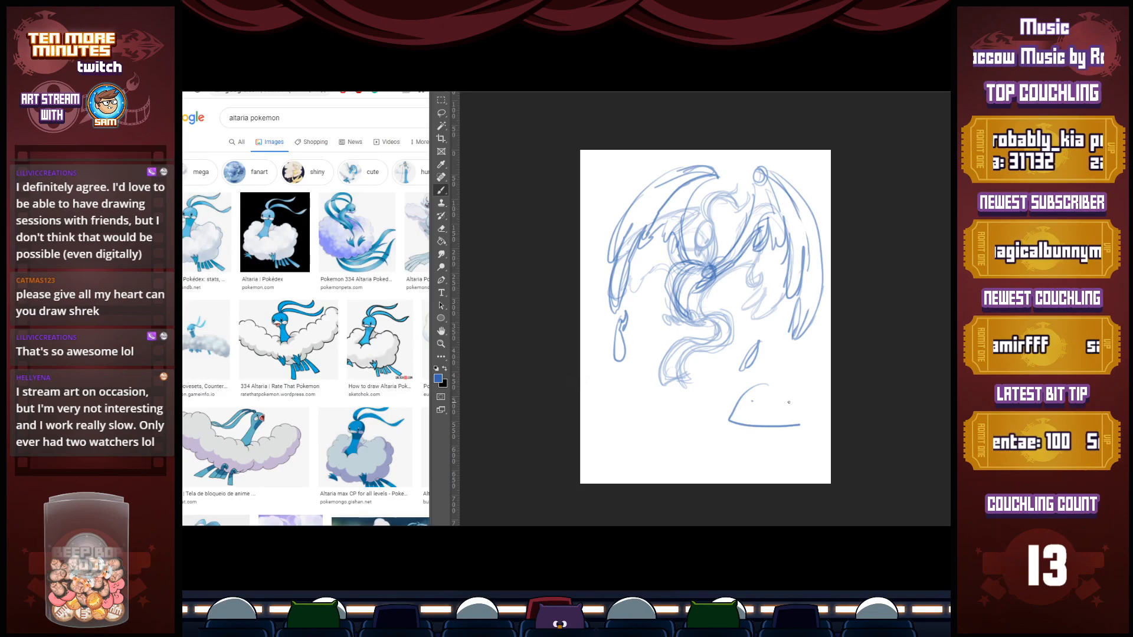
{"action": "mouse_move", "coordinate": [756, 387]}
{"action": "left_mouse_down"}
{"action": "mouse_move", "coordinate": [802, 378]}
{"action": "mouse_move", "coordinate": [776, 405]}
{"action": "mouse_move", "coordinate": [787, 409]}
{"action": "mouse_move", "coordinate": [745, 411]}
{"action": "mouse_move", "coordinate": [797, 403]}
{"action": "mouse_move", "coordinate": [764, 384]}
{"action": "mouse_move", "coordinate": [801, 389]}
{"action": "mouse_move", "coordinate": [805, 426]}
{"action": "left_mouse_up"}
{"action": "left_click", "coordinate": [761, 406]}
{"action": "left_click", "coordinate": [779, 406]}
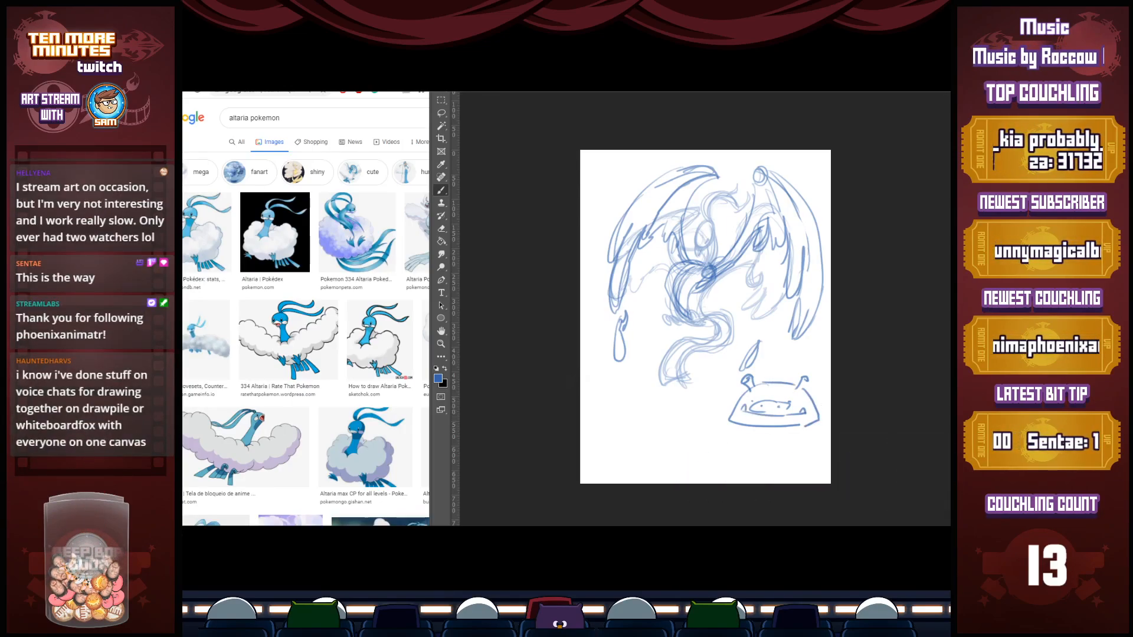
Give the Shrek doodle broad sloping shoulders, thick arms with large rounded fists, and a small bow tie
{"action": "left_click_drag", "start_coordinate": [740, 405], "coordinate": [677, 469]}
{"action": "left_click_drag", "start_coordinate": [817, 406], "coordinate": [831, 416]}
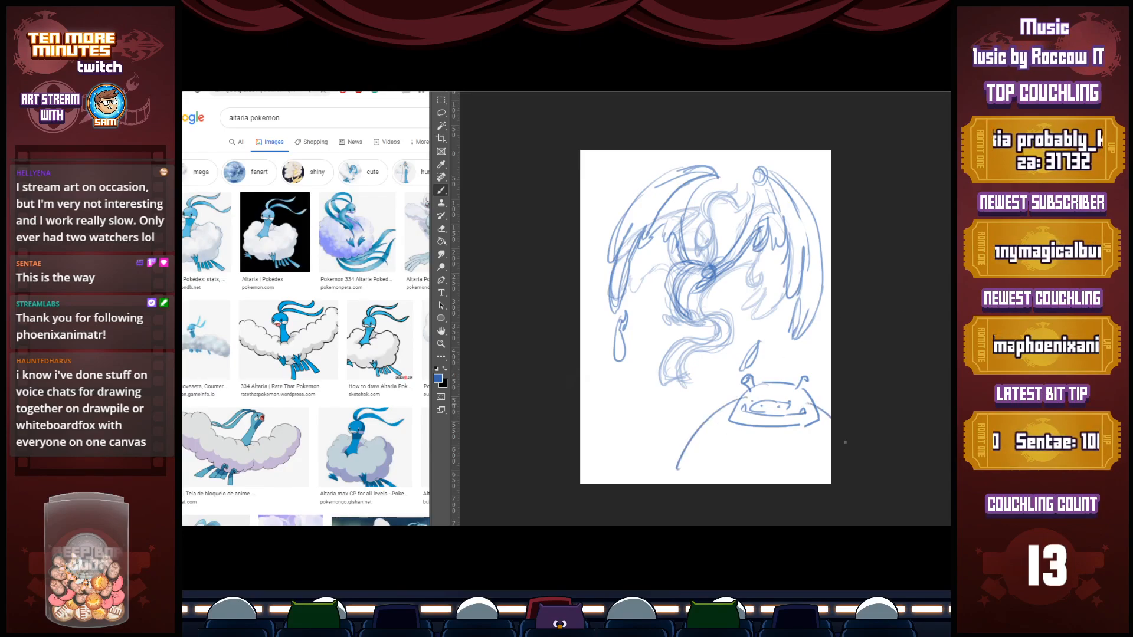
{"action": "mouse_move", "coordinate": [690, 456]}
{"action": "left_mouse_down"}
{"action": "mouse_move", "coordinate": [742, 459]}
{"action": "mouse_move", "coordinate": [729, 470]}
{"action": "left_mouse_up"}
{"action": "mouse_move", "coordinate": [806, 440]}
{"action": "left_mouse_down"}
{"action": "mouse_move", "coordinate": [807, 469]}
{"action": "mouse_move", "coordinate": [817, 468]}
{"action": "mouse_move", "coordinate": [795, 469]}
{"action": "mouse_move", "coordinate": [830, 479]}
{"action": "left_mouse_up"}
{"action": "mouse_move", "coordinate": [737, 458]}
{"action": "left_mouse_down"}
{"action": "mouse_move", "coordinate": [735, 431]}
{"action": "mouse_move", "coordinate": [805, 450]}
{"action": "mouse_move", "coordinate": [831, 420]}
{"action": "mouse_move", "coordinate": [771, 436]}
{"action": "mouse_move", "coordinate": [787, 437]}
{"action": "left_mouse_up"}
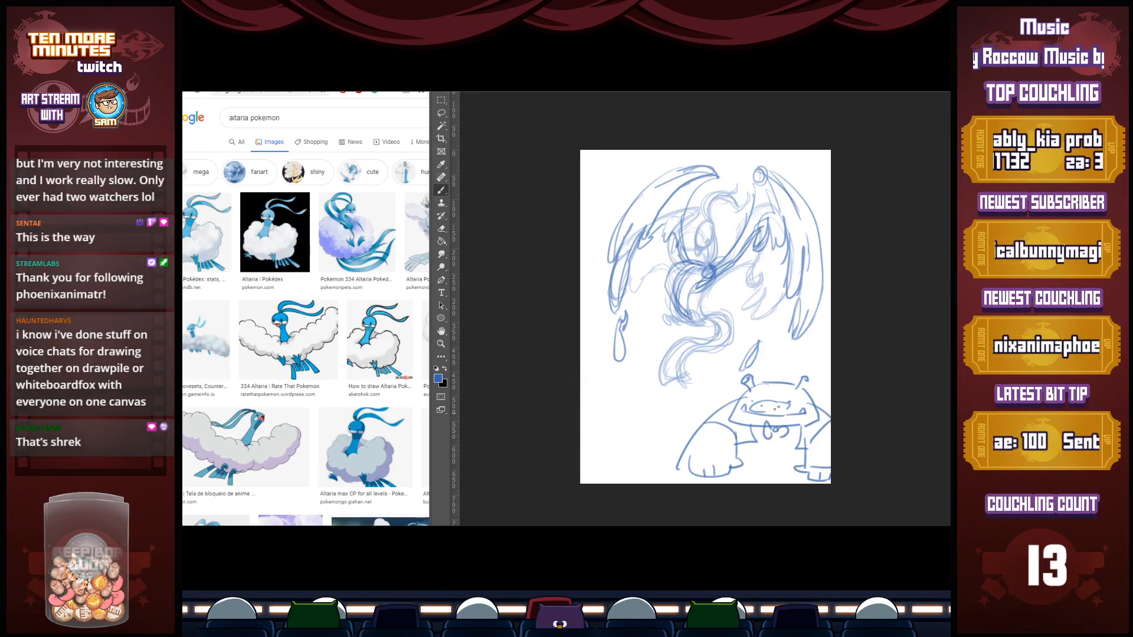
Doodle a long-eared donkey with its tongue hanging out beside Shrek's shoulder
{"action": "left_click_drag", "start_coordinate": [716, 409], "coordinate": [710, 382]}
{"action": "mouse_move", "coordinate": [710, 382]}
{"action": "left_mouse_down"}
{"action": "mouse_move", "coordinate": [699, 408]}
{"action": "mouse_move", "coordinate": [725, 366]}
{"action": "left_mouse_up"}
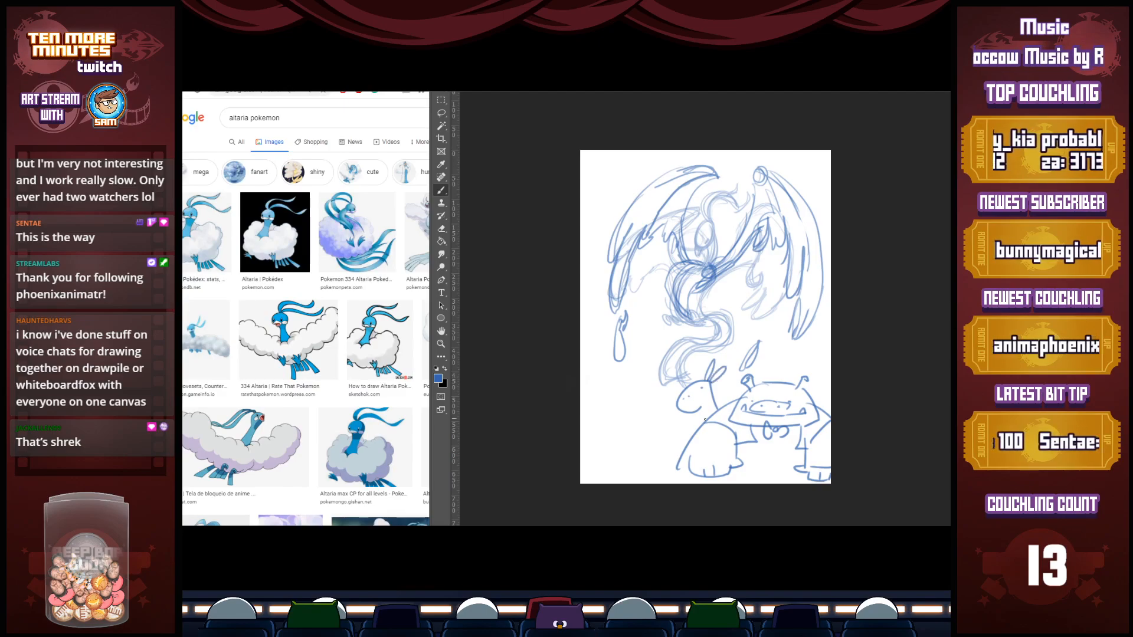
{"action": "left_click_drag", "start_coordinate": [688, 414], "coordinate": [701, 409]}
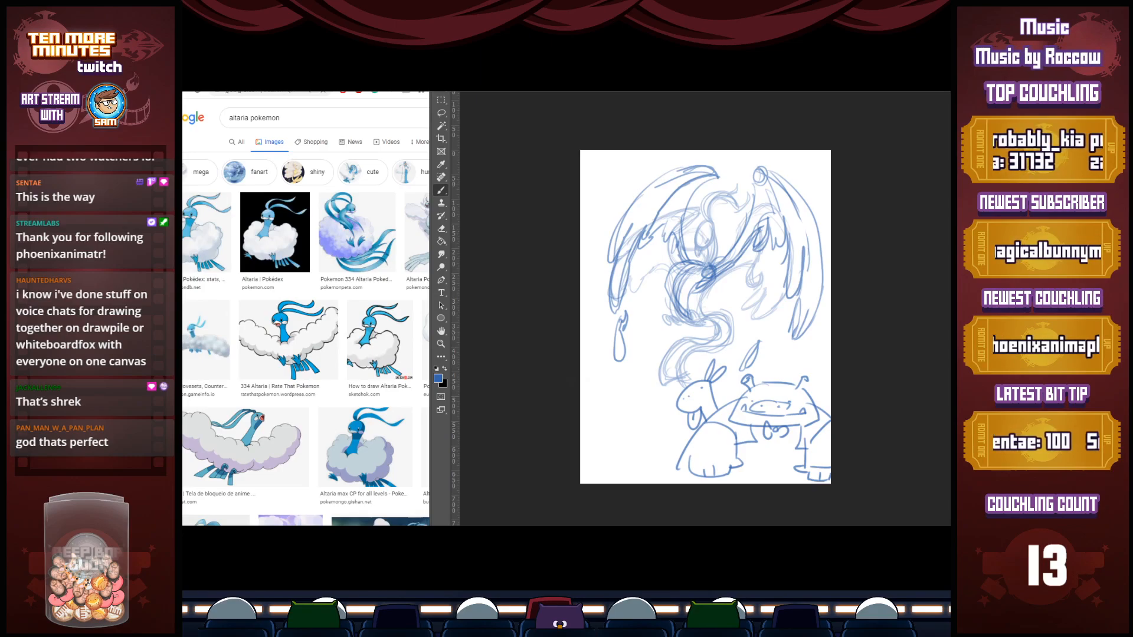
Switch to black and draw the bird's face, curled head crest, neck fluff, chest and gripping talons over the blue sketch
{"action": "key", "text": "x"}
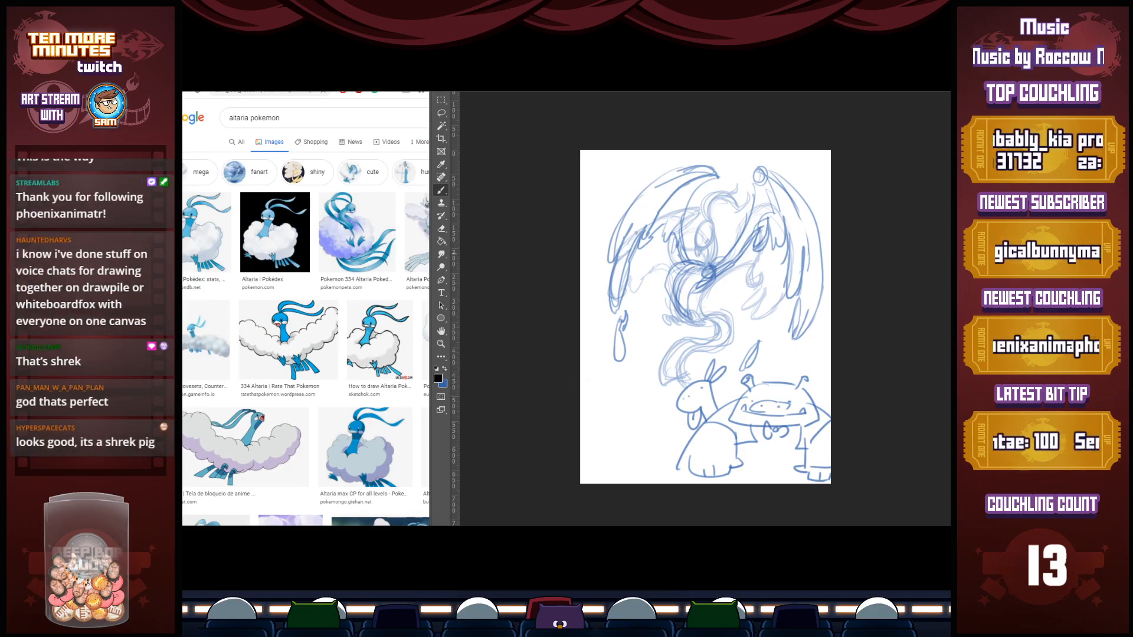
{"action": "mouse_move", "coordinate": [703, 224]}
{"action": "left_mouse_down"}
{"action": "mouse_move", "coordinate": [696, 246]}
{"action": "mouse_move", "coordinate": [707, 240]}
{"action": "left_mouse_up"}
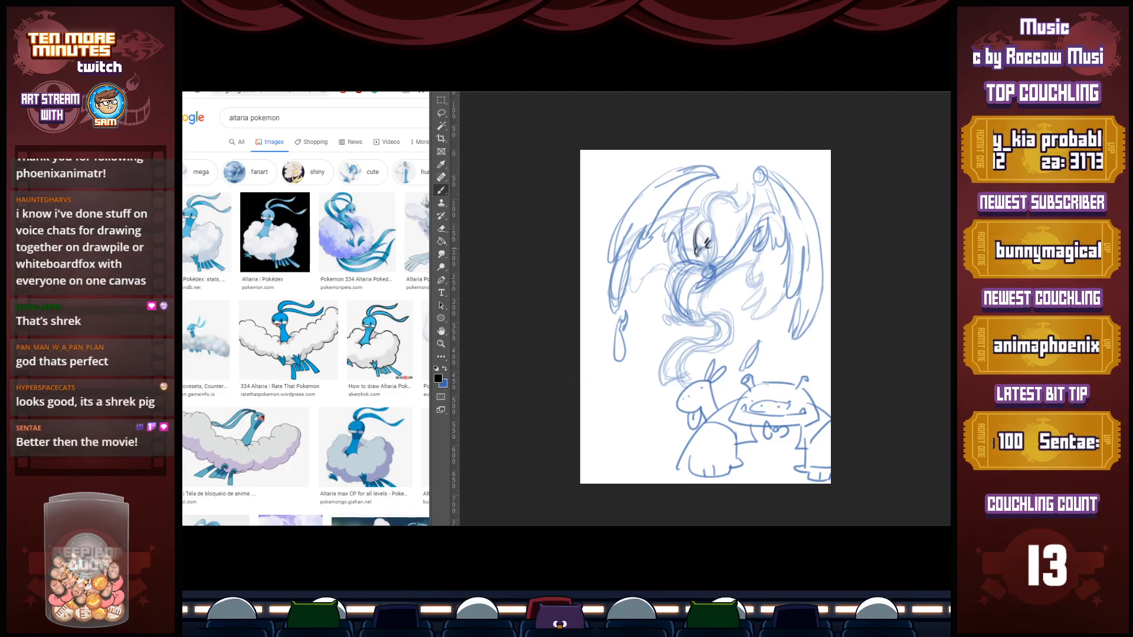
{"action": "mouse_move", "coordinate": [701, 213]}
{"action": "left_mouse_down"}
{"action": "mouse_move", "coordinate": [734, 192]}
{"action": "mouse_move", "coordinate": [743, 215]}
{"action": "left_mouse_up"}
{"action": "mouse_move", "coordinate": [710, 219]}
{"action": "left_mouse_down"}
{"action": "mouse_move", "coordinate": [736, 214]}
{"action": "mouse_move", "coordinate": [713, 235]}
{"action": "mouse_move", "coordinate": [716, 261]}
{"action": "mouse_move", "coordinate": [669, 278]}
{"action": "mouse_move", "coordinate": [666, 298]}
{"action": "mouse_move", "coordinate": [691, 316]}
{"action": "mouse_move", "coordinate": [665, 319]}
{"action": "left_mouse_up"}
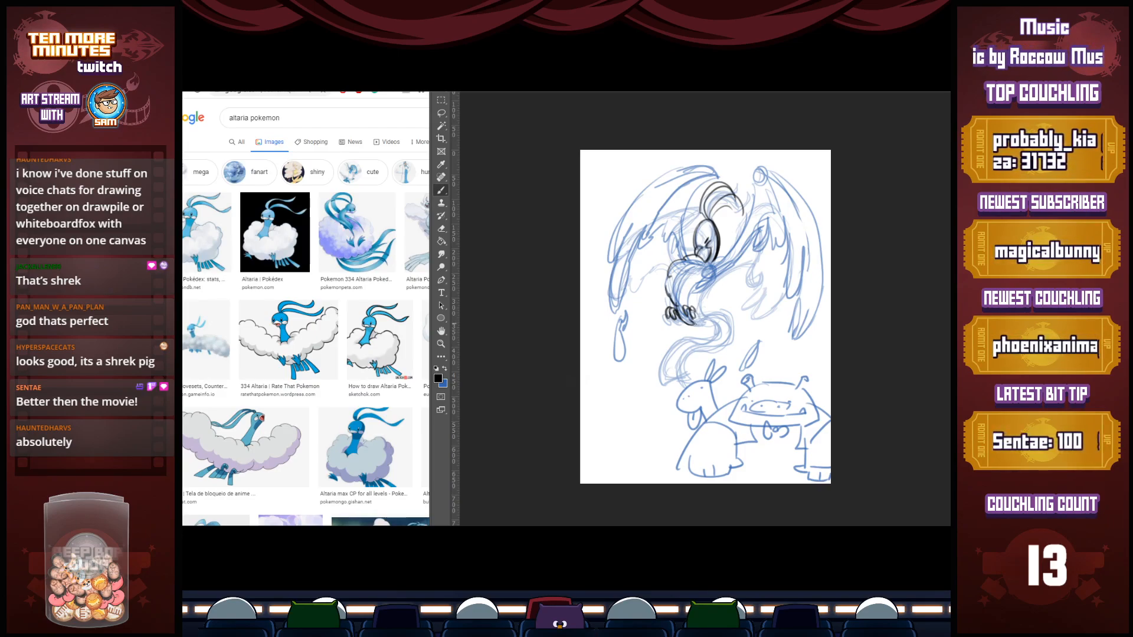
{"action": "mouse_move", "coordinate": [715, 277]}
{"action": "left_mouse_down"}
{"action": "mouse_move", "coordinate": [700, 313]}
{"action": "mouse_move", "coordinate": [715, 278]}
{"action": "left_mouse_up"}
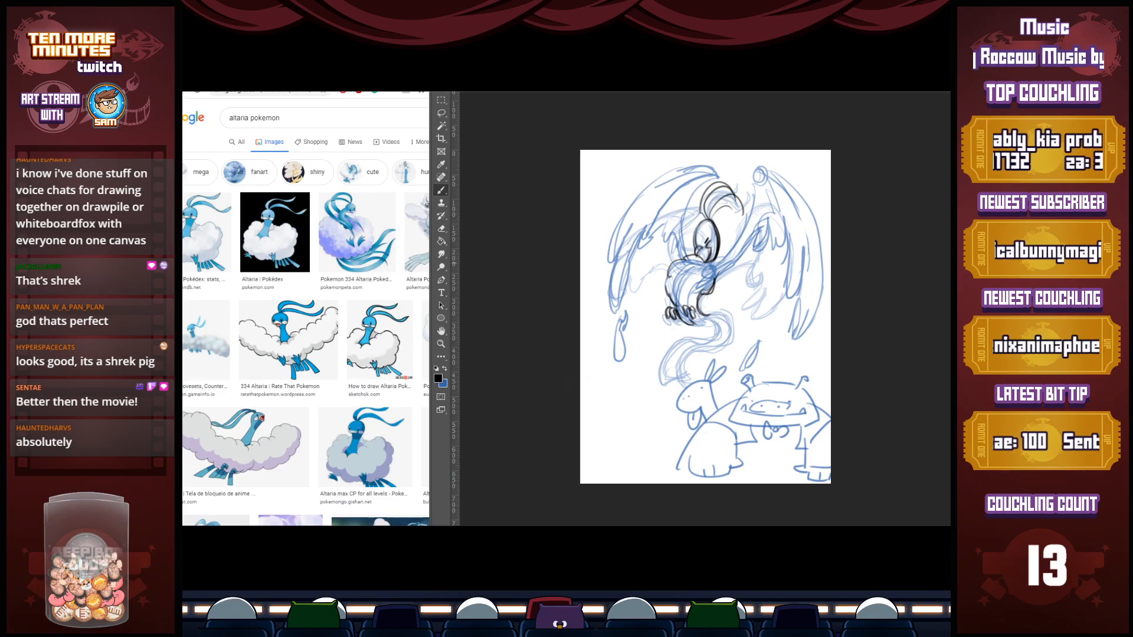
{"action": "mouse_move", "coordinate": [719, 236]}
{"action": "left_mouse_down"}
{"action": "mouse_move", "coordinate": [731, 252]}
{"action": "mouse_move", "coordinate": [739, 238]}
{"action": "left_mouse_up"}
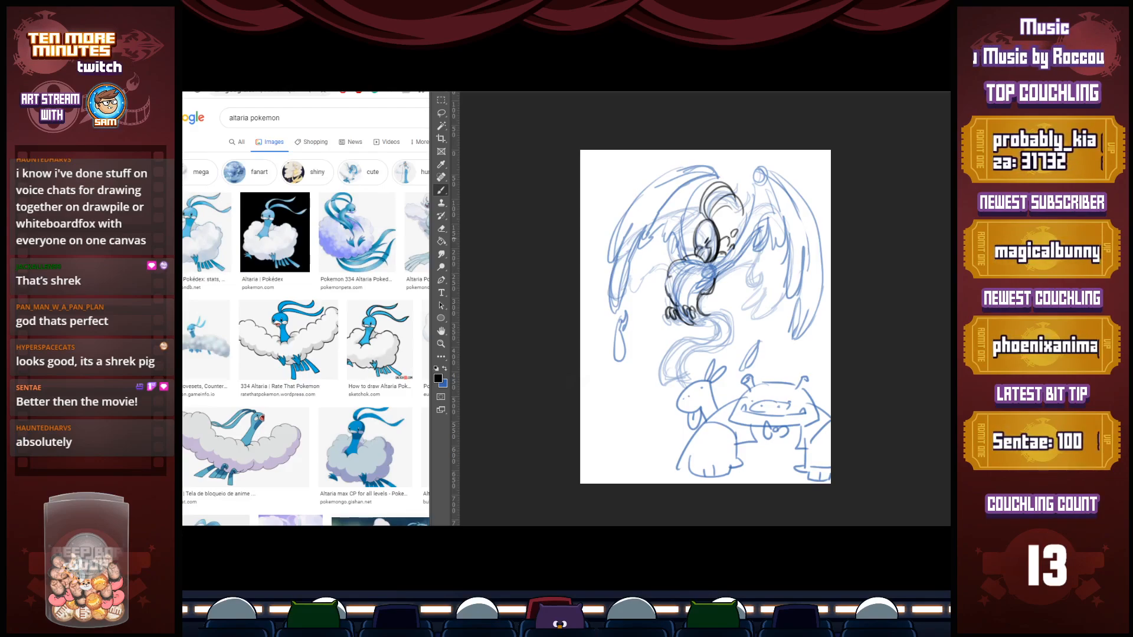
Outline the right-hand wing in black from the arm to the long outer feathers, including the scalloped inner edge
{"action": "mouse_move", "coordinate": [714, 279]}
{"action": "left_mouse_down"}
{"action": "mouse_move", "coordinate": [762, 223]}
{"action": "mouse_move", "coordinate": [760, 238]}
{"action": "mouse_move", "coordinate": [755, 200]}
{"action": "mouse_move", "coordinate": [770, 166]}
{"action": "mouse_move", "coordinate": [808, 200]}
{"action": "mouse_move", "coordinate": [775, 246]}
{"action": "mouse_move", "coordinate": [786, 290]}
{"action": "left_mouse_up"}
{"action": "left_click_drag", "start_coordinate": [782, 233], "coordinate": [783, 264]}
{"action": "mouse_move", "coordinate": [791, 272]}
{"action": "left_mouse_down"}
{"action": "mouse_move", "coordinate": [784, 287]}
{"action": "mouse_move", "coordinate": [800, 295]}
{"action": "left_mouse_up"}
{"action": "left_click_drag", "start_coordinate": [799, 279], "coordinate": [789, 351]}
{"action": "left_click_drag", "start_coordinate": [820, 304], "coordinate": [800, 341]}
{"action": "mouse_move", "coordinate": [808, 196]}
{"action": "left_mouse_down"}
{"action": "mouse_move", "coordinate": [820, 227]}
{"action": "mouse_move", "coordinate": [817, 318]}
{"action": "left_mouse_up"}
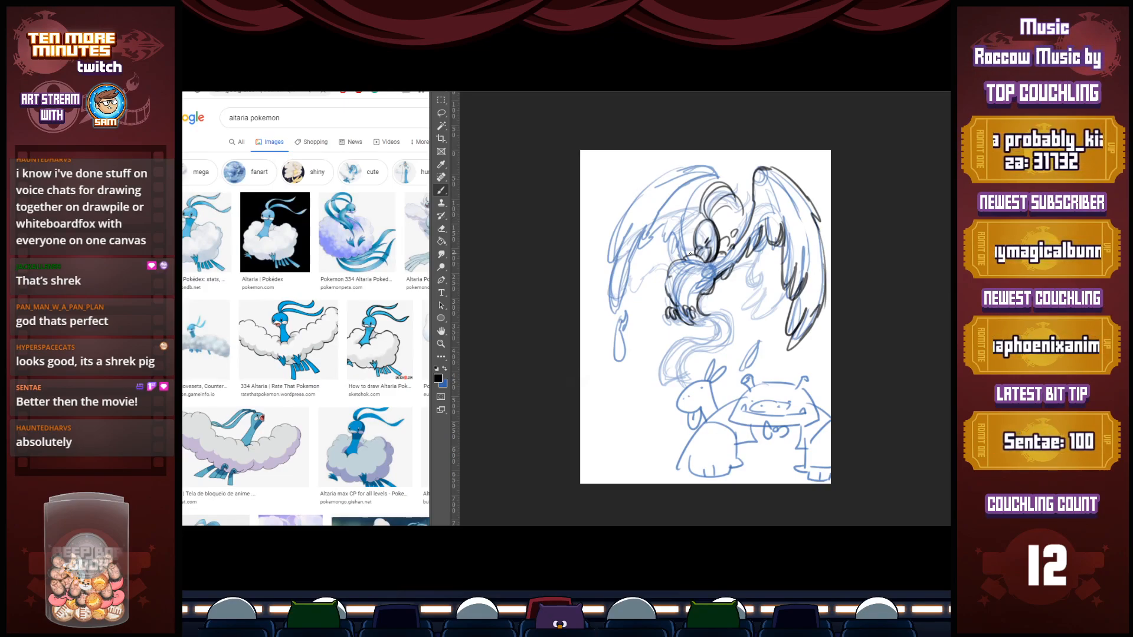
Outline the left-hand wing in black with its arched top edge, long outer feathers and scalloped inner edge
{"action": "mouse_move", "coordinate": [694, 247]}
{"action": "left_mouse_down"}
{"action": "mouse_move", "coordinate": [681, 228]}
{"action": "mouse_move", "coordinate": [731, 235]}
{"action": "mouse_move", "coordinate": [716, 174]}
{"action": "mouse_move", "coordinate": [649, 179]}
{"action": "mouse_move", "coordinate": [608, 239]}
{"action": "left_mouse_up"}
{"action": "mouse_move", "coordinate": [636, 188]}
{"action": "left_mouse_down"}
{"action": "mouse_move", "coordinate": [605, 261]}
{"action": "mouse_move", "coordinate": [626, 236]}
{"action": "left_mouse_up"}
{"action": "mouse_move", "coordinate": [607, 260]}
{"action": "left_mouse_down"}
{"action": "mouse_move", "coordinate": [618, 250]}
{"action": "mouse_move", "coordinate": [611, 314]}
{"action": "left_mouse_up"}
{"action": "mouse_move", "coordinate": [621, 296]}
{"action": "left_mouse_down"}
{"action": "mouse_move", "coordinate": [641, 232]}
{"action": "mouse_move", "coordinate": [616, 310]}
{"action": "left_mouse_up"}
{"action": "left_click_drag", "start_coordinate": [640, 230], "coordinate": [638, 251]}
{"action": "left_click_drag", "start_coordinate": [641, 249], "coordinate": [661, 228]}
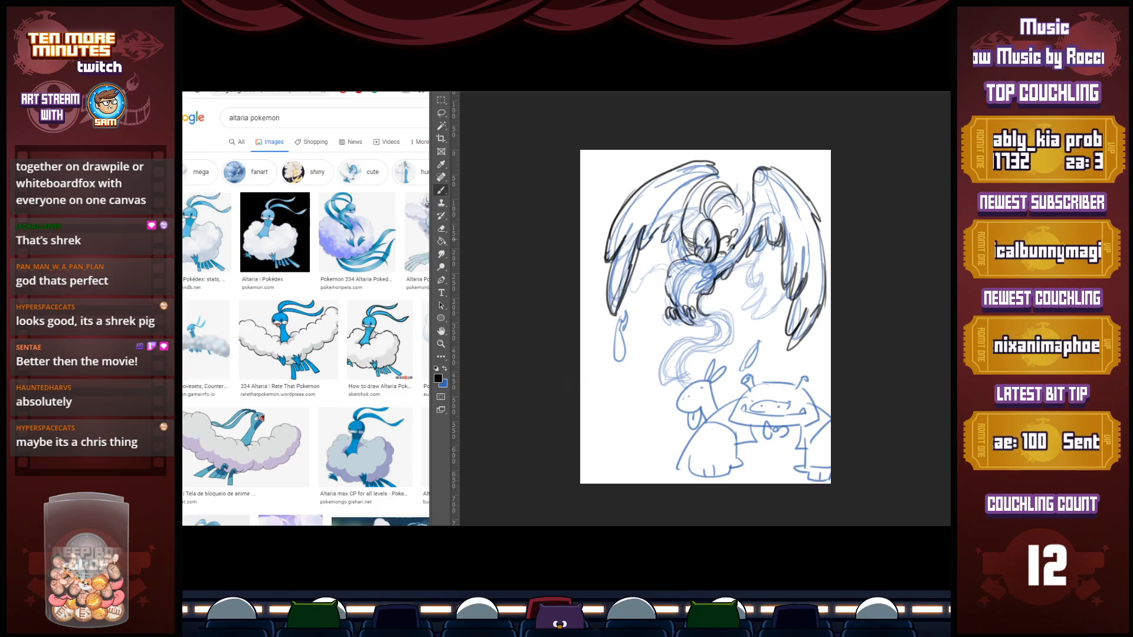
Draw the loose falling feathers below both wings and the bird's long S-curved tail in black
{"action": "mouse_move", "coordinate": [623, 316]}
{"action": "left_mouse_down"}
{"action": "mouse_move", "coordinate": [625, 347]}
{"action": "mouse_move", "coordinate": [629, 321]}
{"action": "left_mouse_up"}
{"action": "left_click_drag", "start_coordinate": [618, 321], "coordinate": [631, 314]}
{"action": "mouse_move", "coordinate": [629, 365]}
{"action": "left_mouse_down"}
{"action": "mouse_move", "coordinate": [625, 381]}
{"action": "mouse_move", "coordinate": [632, 367]}
{"action": "left_mouse_up"}
{"action": "left_click_drag", "start_coordinate": [772, 371], "coordinate": [782, 356]}
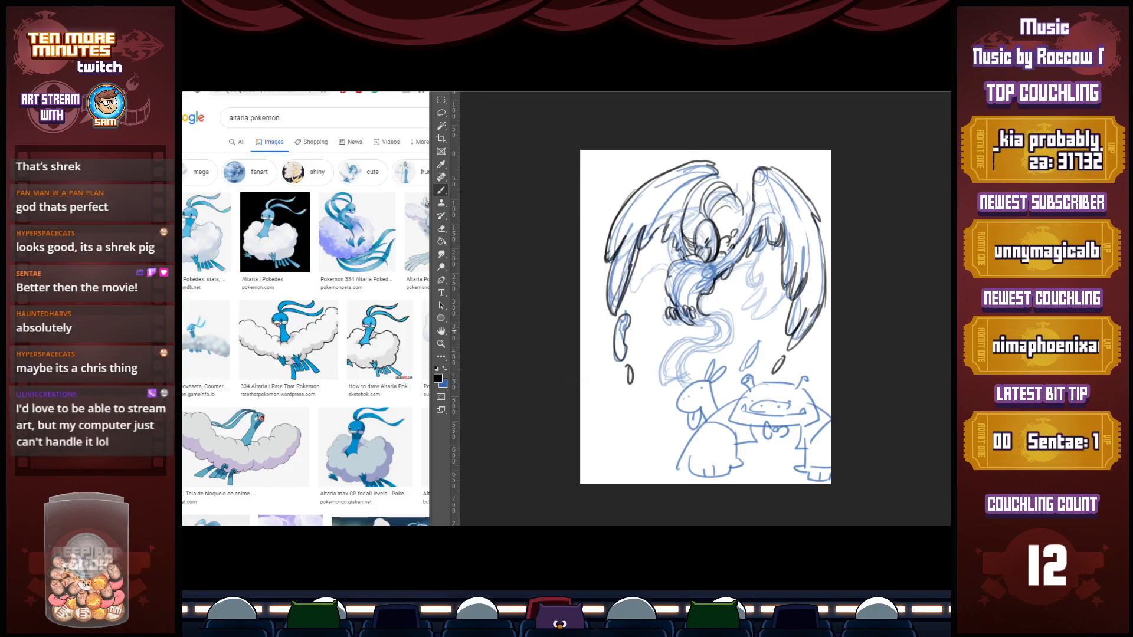
{"action": "mouse_move", "coordinate": [716, 322]}
{"action": "left_mouse_down"}
{"action": "mouse_move", "coordinate": [678, 342]}
{"action": "mouse_move", "coordinate": [679, 385]}
{"action": "left_mouse_up"}
{"action": "mouse_move", "coordinate": [669, 384]}
{"action": "left_mouse_down"}
{"action": "mouse_move", "coordinate": [707, 356]}
{"action": "mouse_move", "coordinate": [720, 323]}
{"action": "mouse_move", "coordinate": [676, 387]}
{"action": "mouse_move", "coordinate": [677, 370]}
{"action": "mouse_move", "coordinate": [687, 385]}
{"action": "left_mouse_up"}
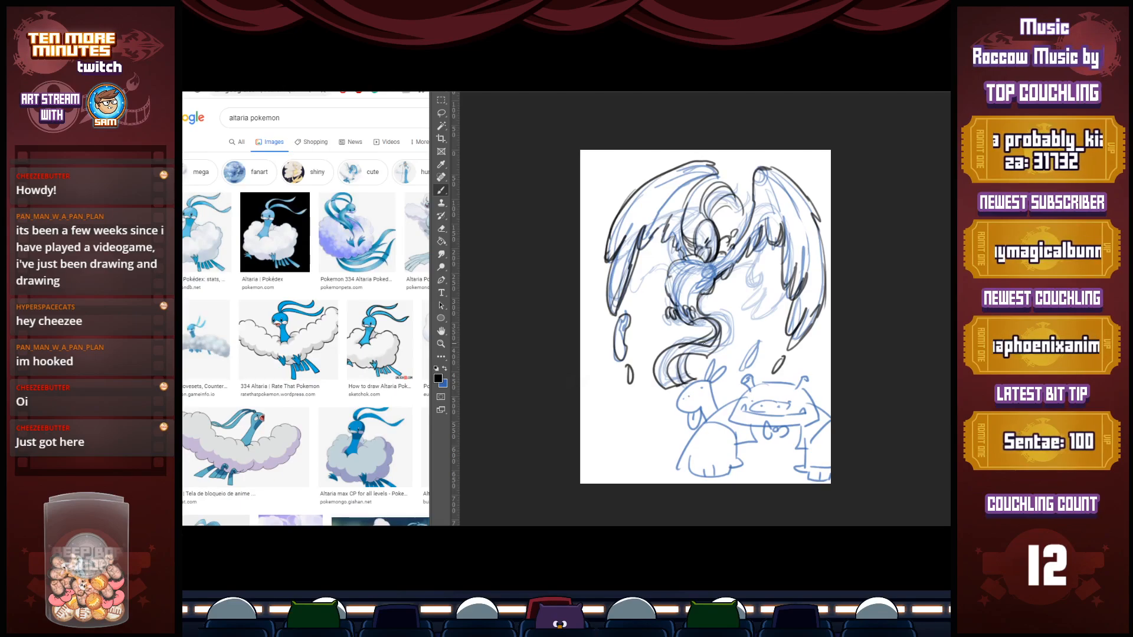
Switch to the pixel fighter document and compare the crouching redraw with the original sprite by deleting the sketch and restoring it
{"action": "key", "text": "ctrl+Tab"}
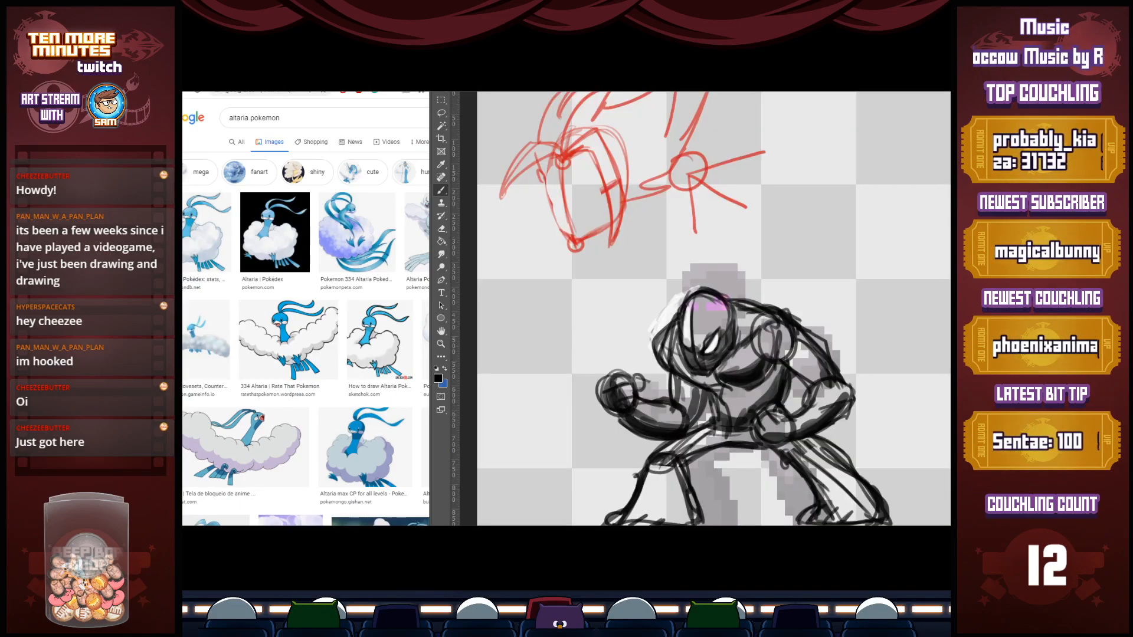
{"action": "key", "text": "ctrl+0"}
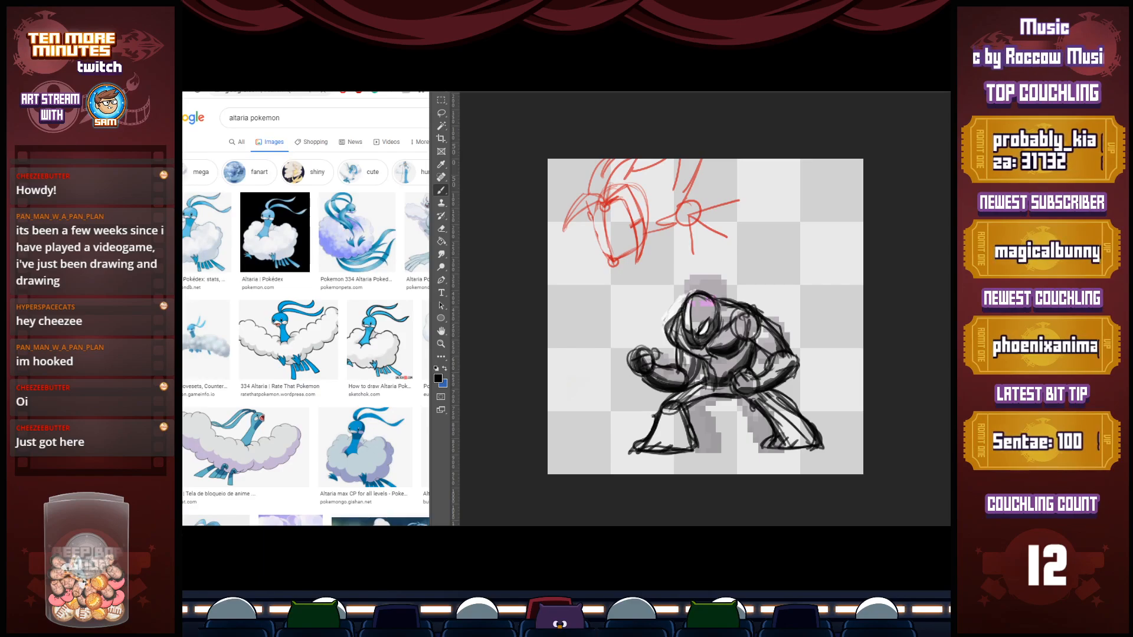
{"action": "key", "text": "Delete"}
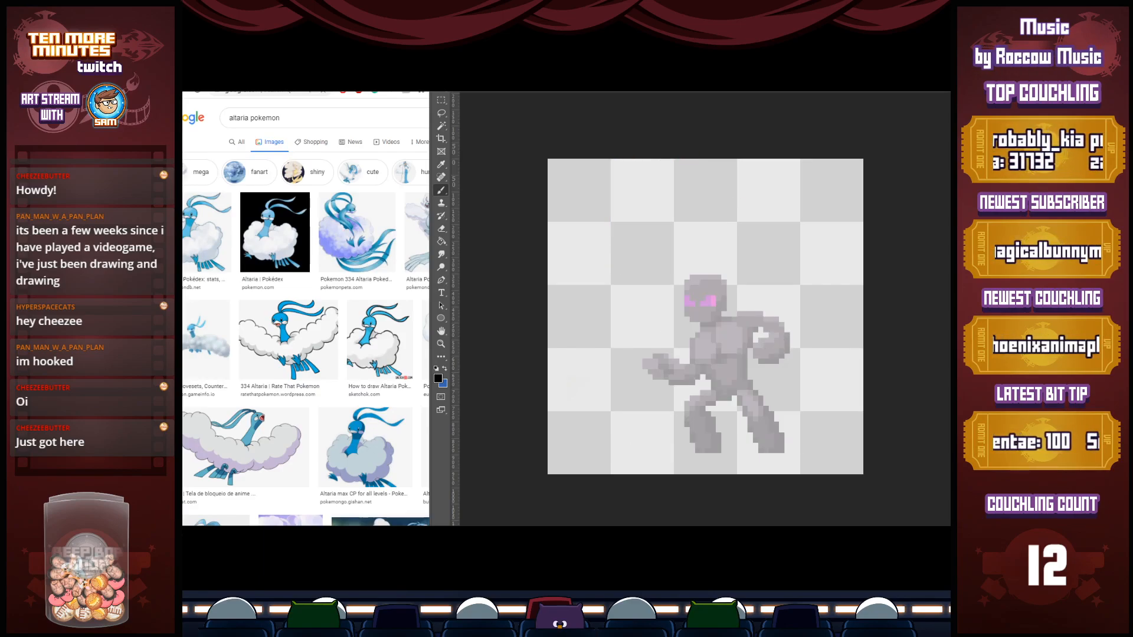
{"action": "key", "text": "ctrl+z"}
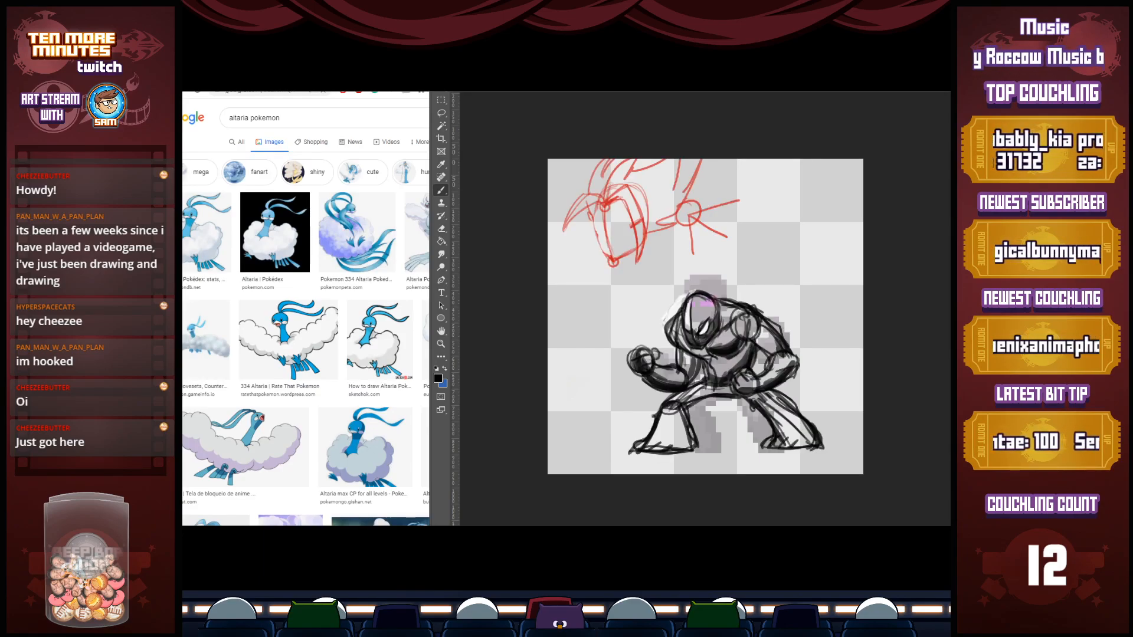